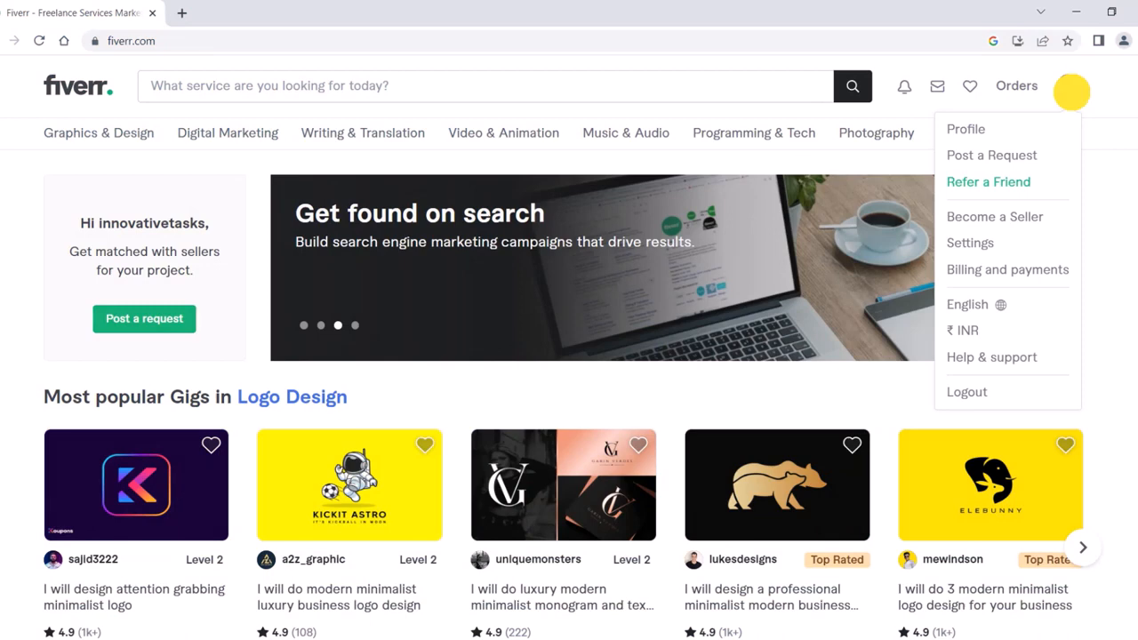
Step: Start the Become a Seller onboarding from the account options and proceed through its overview pages to the Personal Info form
left_click(1069, 88)
left_click(1071, 89)
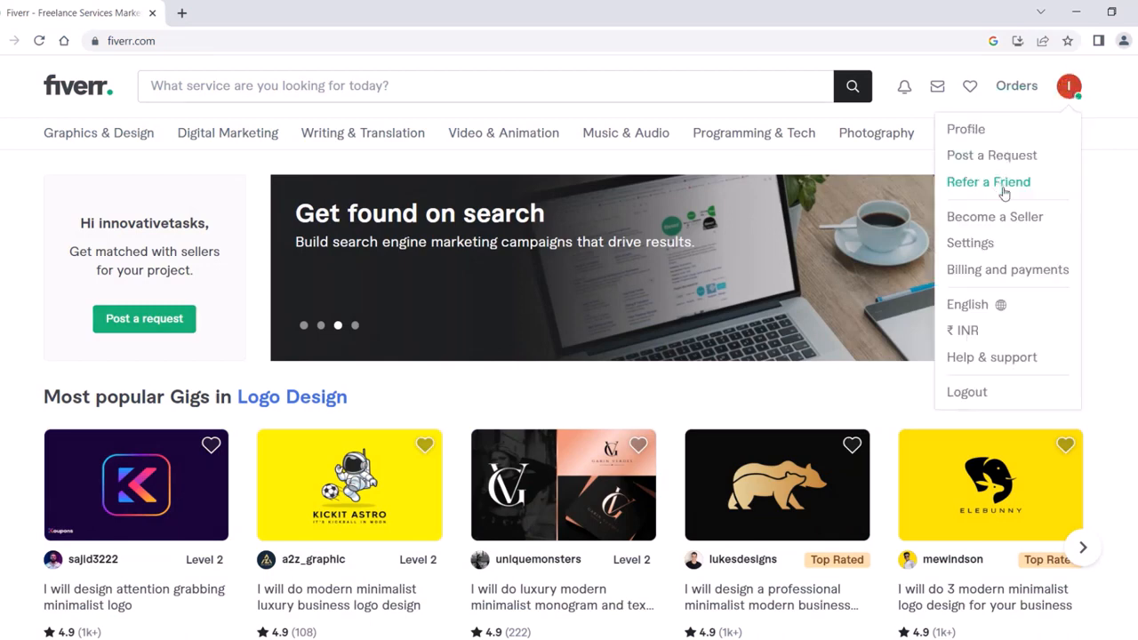
left_click(1005, 224)
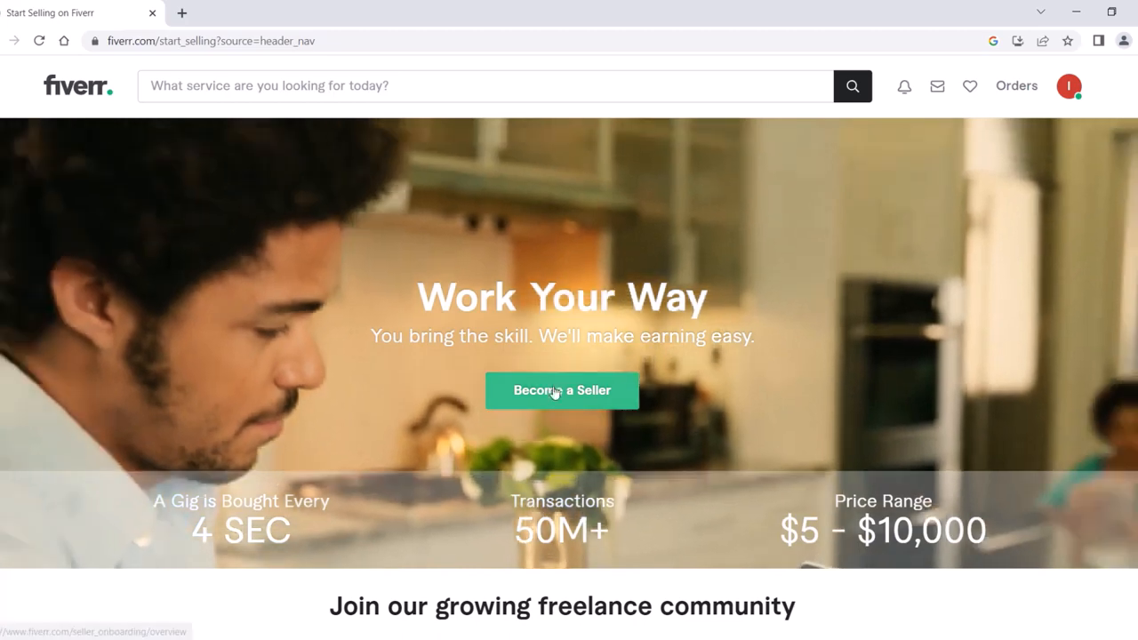
left_click(553, 391)
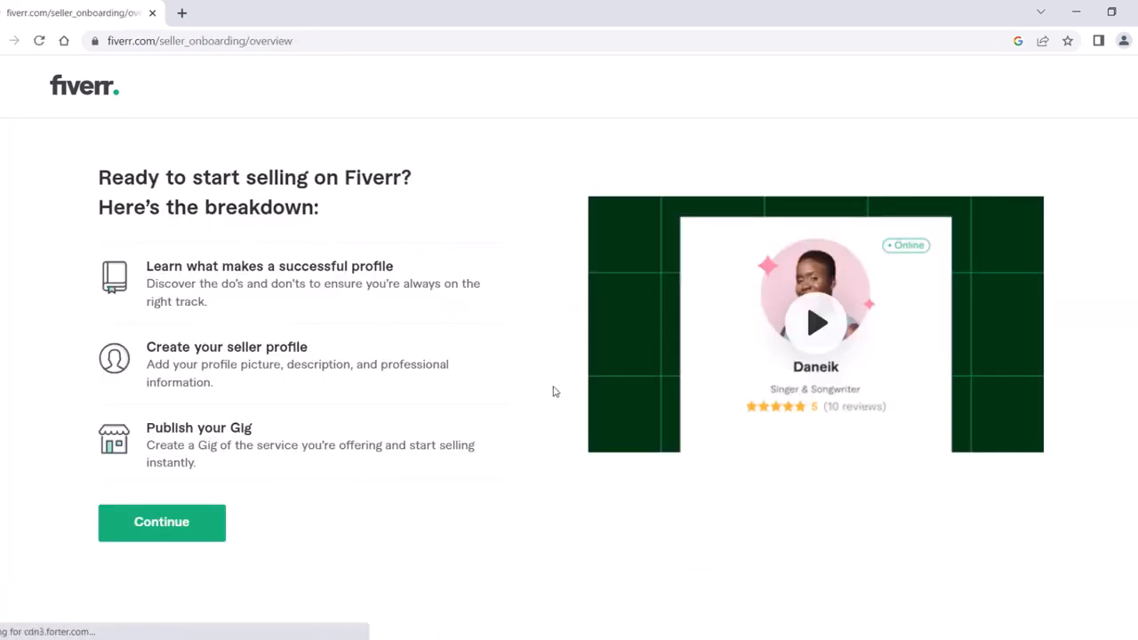
left_click(181, 522)
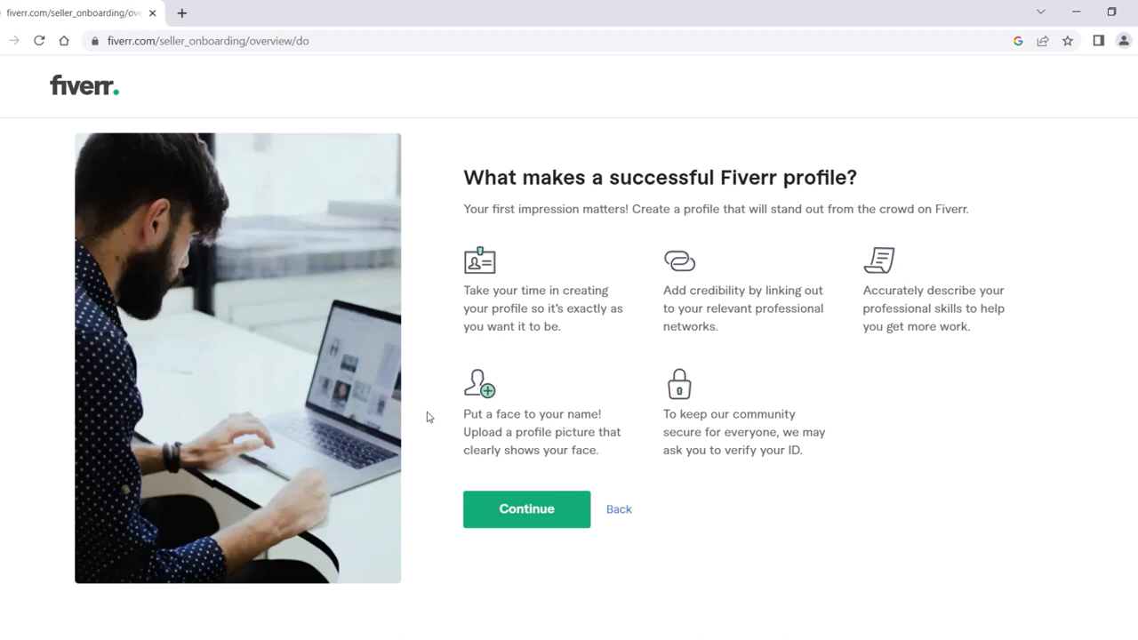
left_click(517, 510)
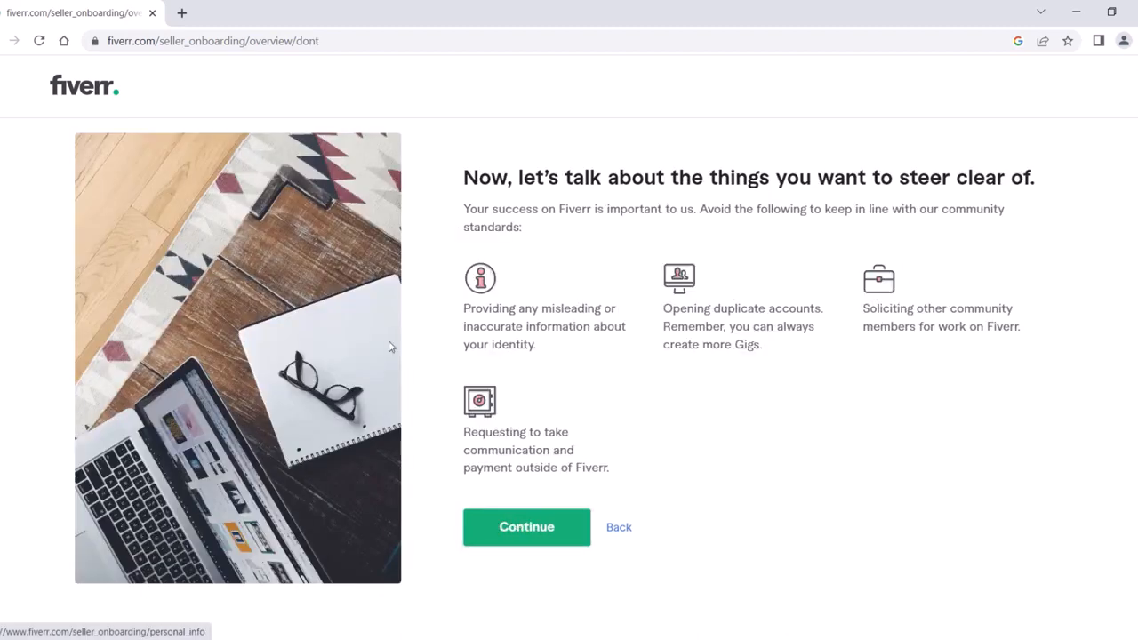
left_click(509, 526)
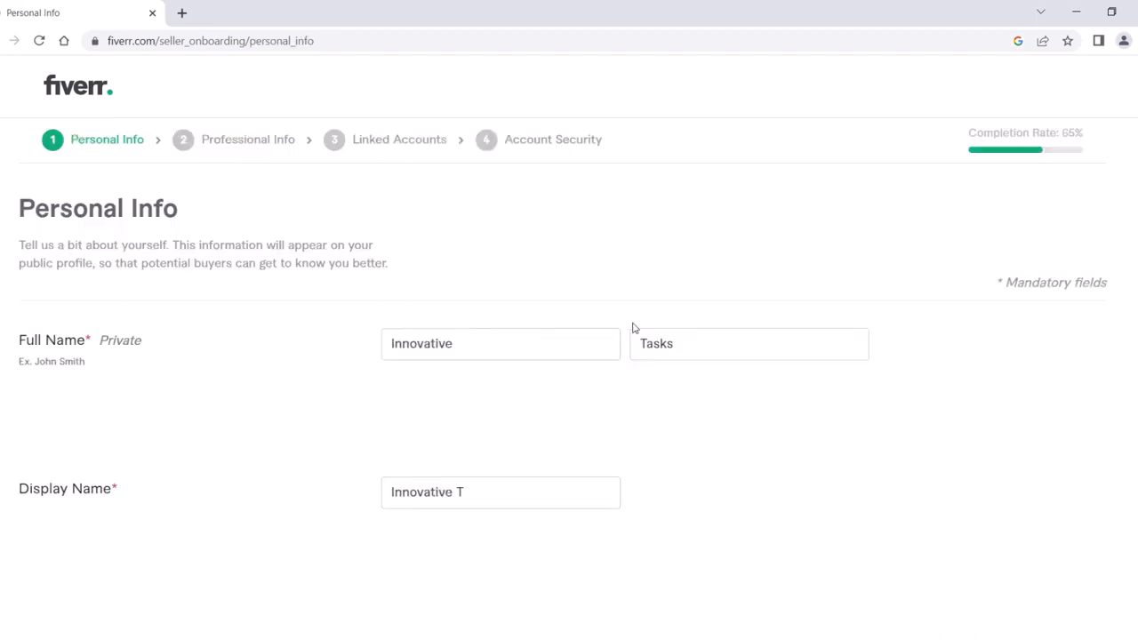
Step: Advance through the prefilled Personal Info, Professional Info and Linked Accounts sections to reach Account Security
scroll(883, 329, "down", 8)
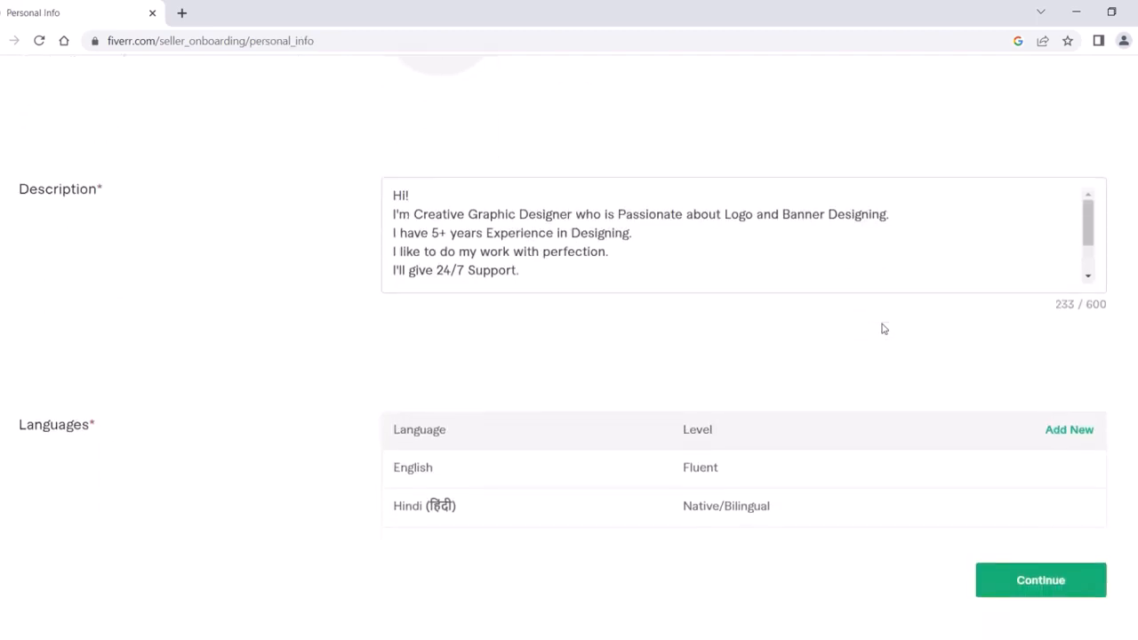
left_click(1038, 585)
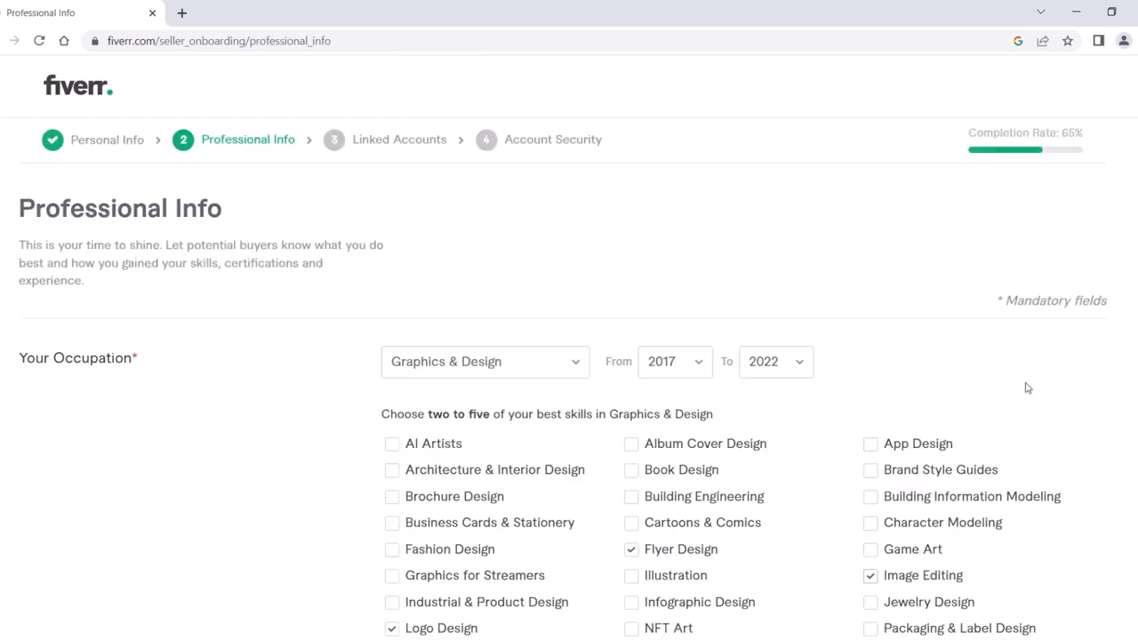
scroll(1026, 388, "down", 5)
scroll(1027, 389, "down", 9)
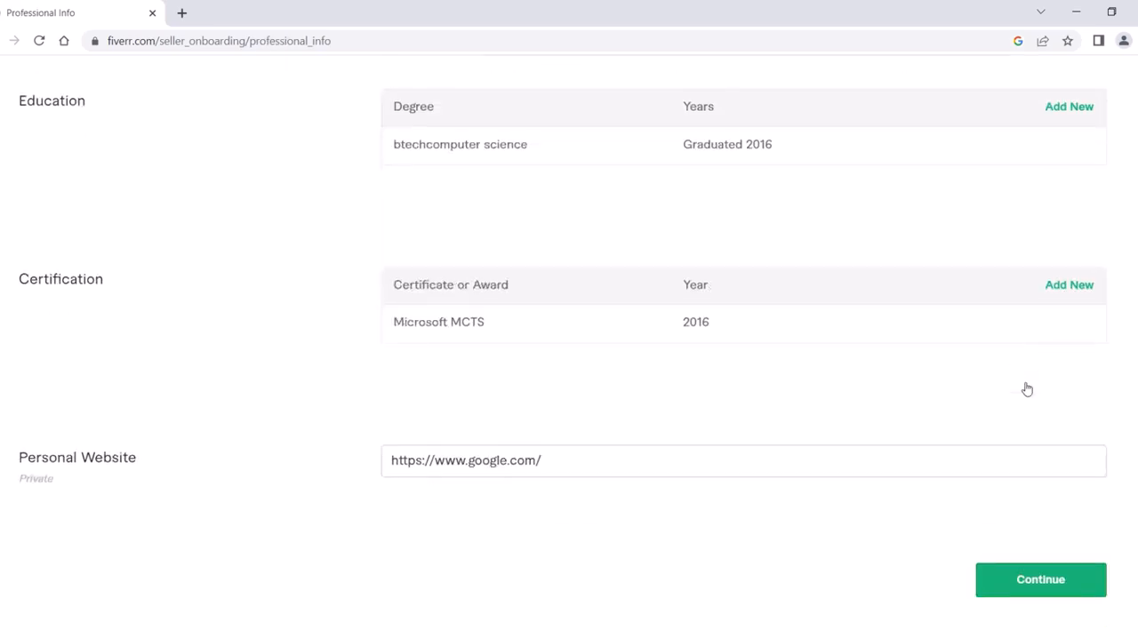
left_click(1041, 582)
scroll(941, 405, "down", 5)
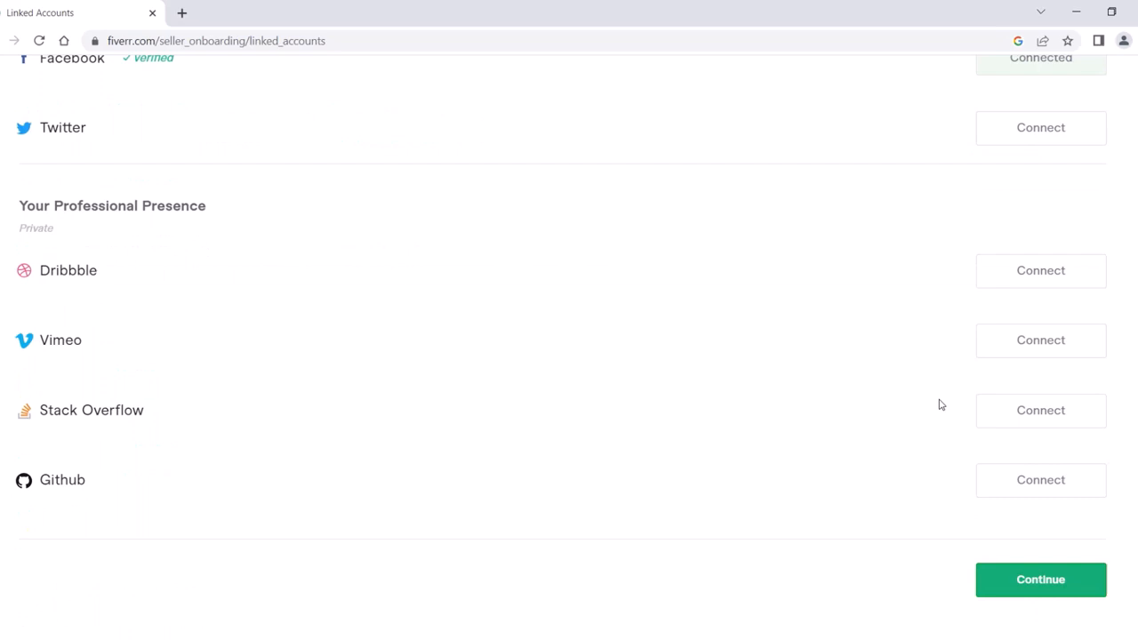
left_click(1031, 579)
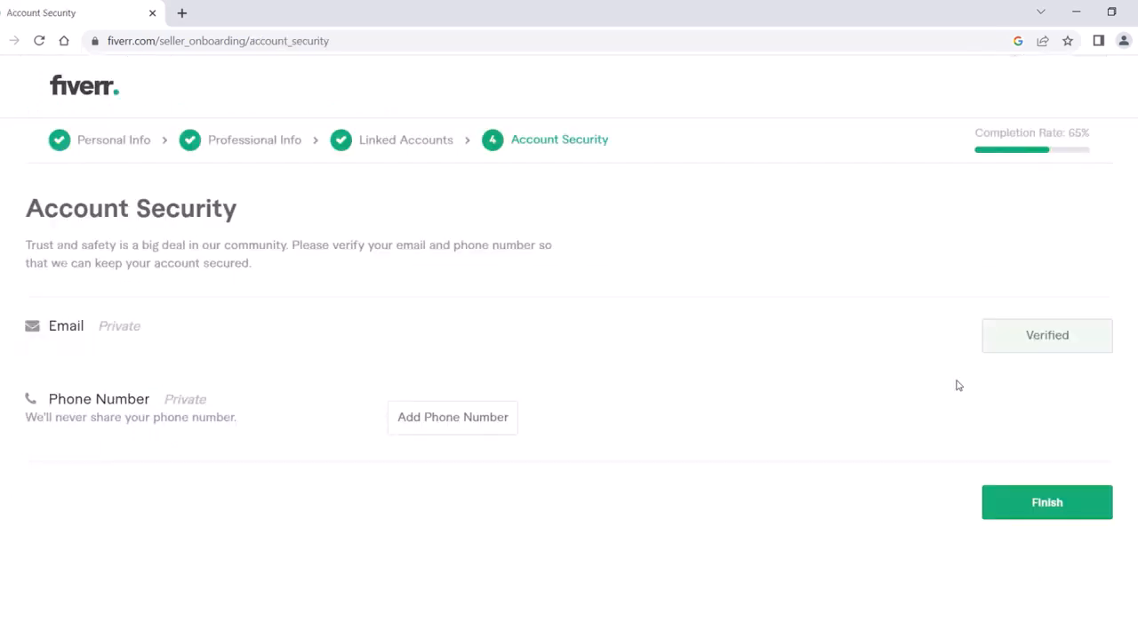
Step: Finish the Account Security section and acknowledge the completed seller profile to begin creating a gig
left_click(1054, 504)
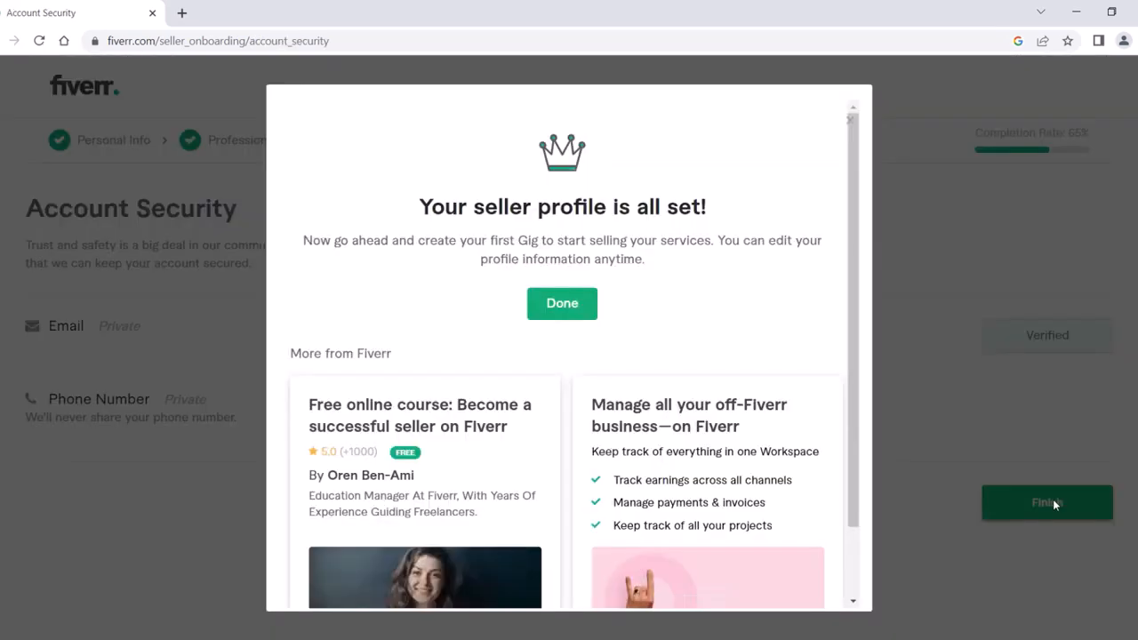
left_click(850, 117)
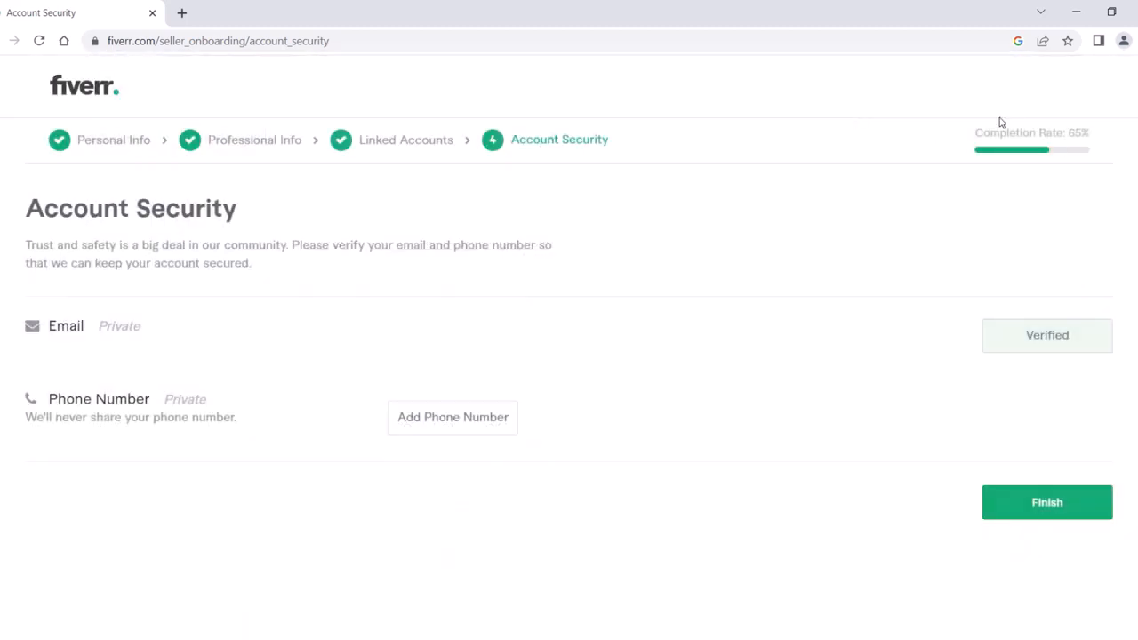
left_click(1052, 512)
left_click(569, 305)
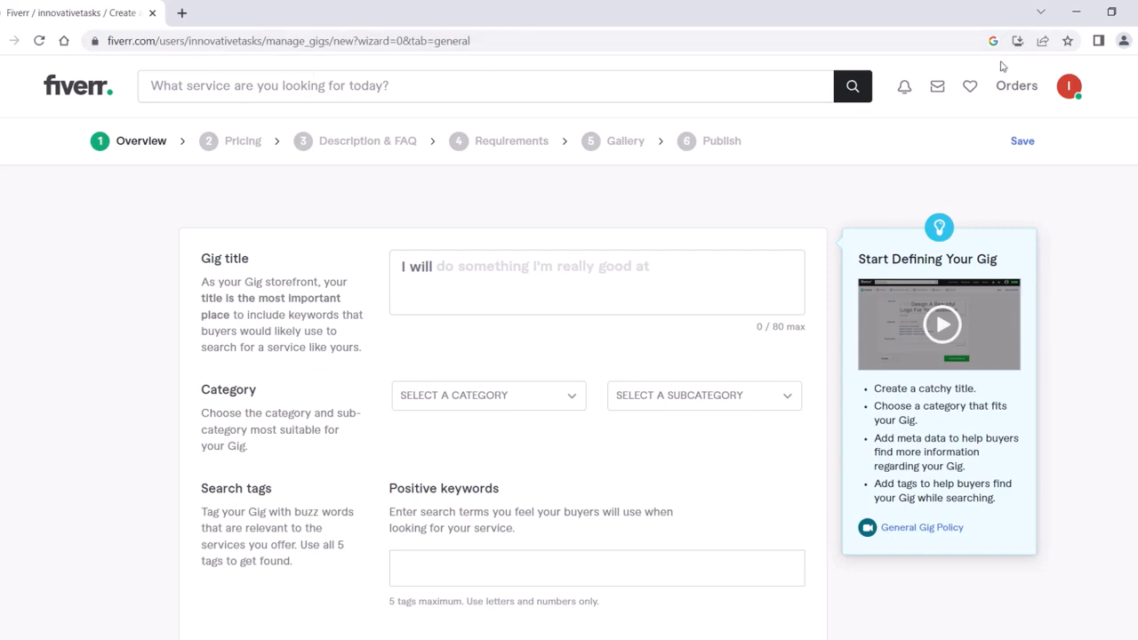
Step: Open the account profile in a new tab, follow its Become a seller option, and close that tab
left_click(1068, 88)
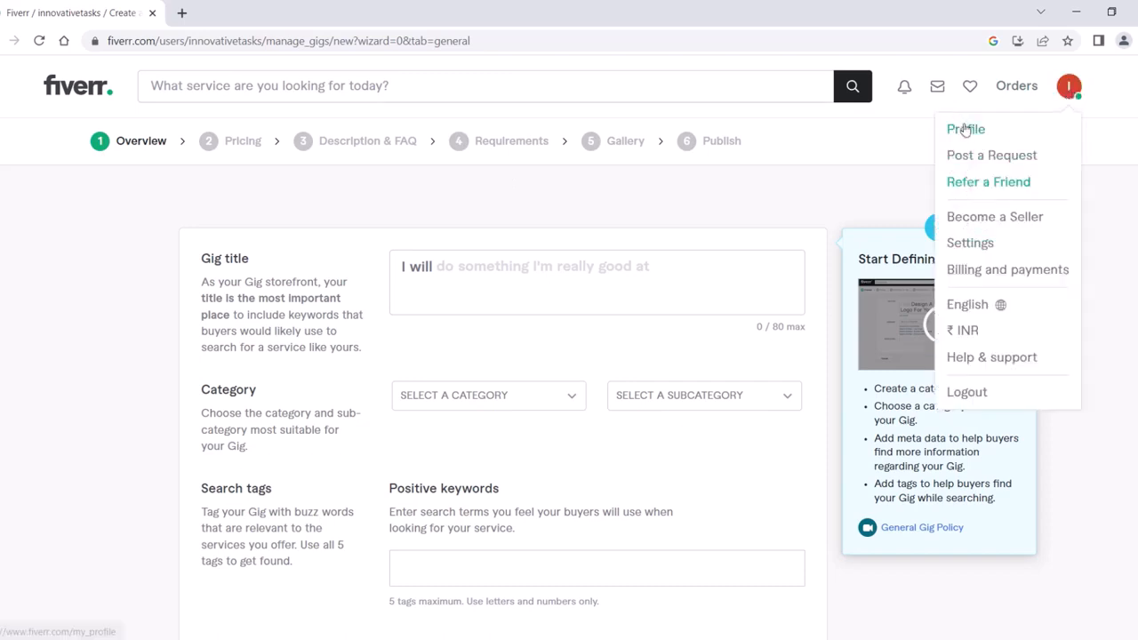
right_click(981, 129)
left_click(986, 135)
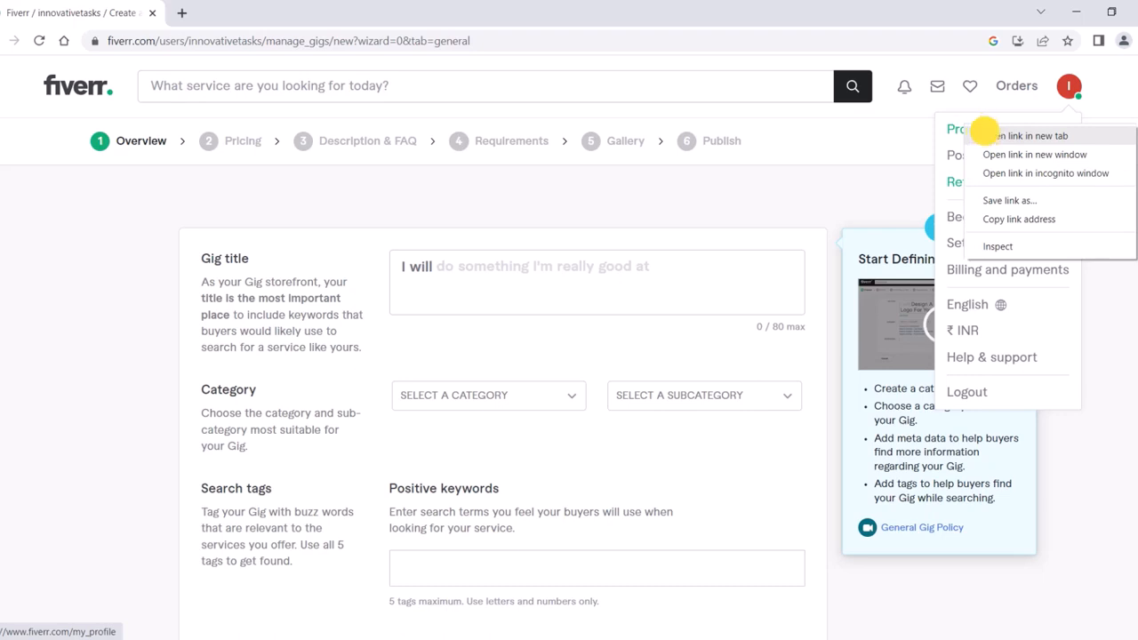
left_click(242, 8)
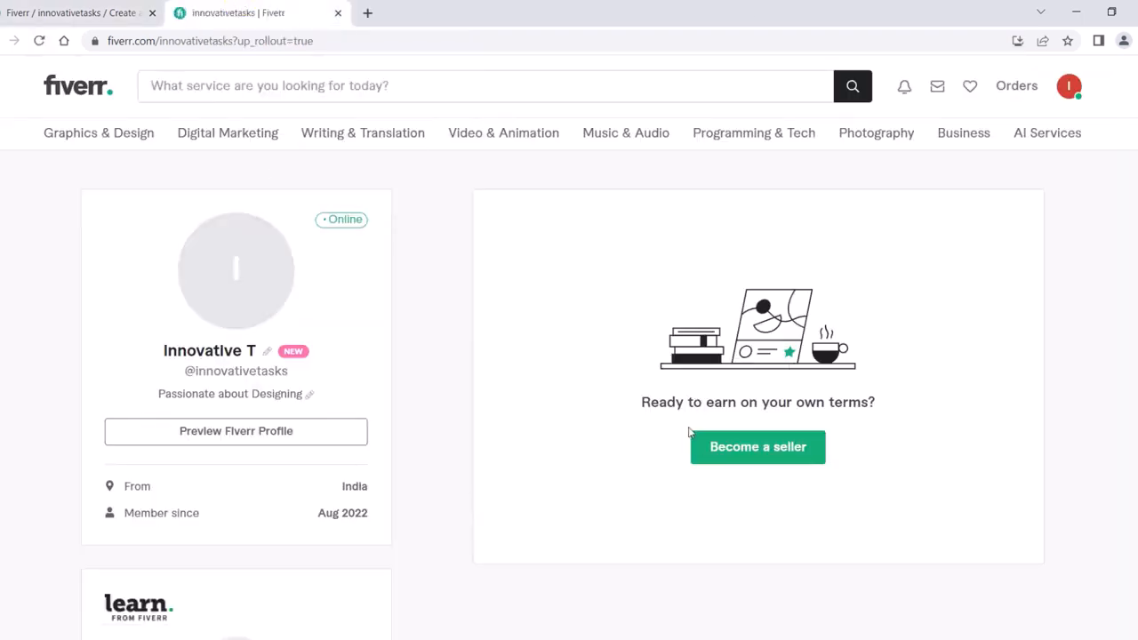
left_click(758, 451)
left_click(338, 13)
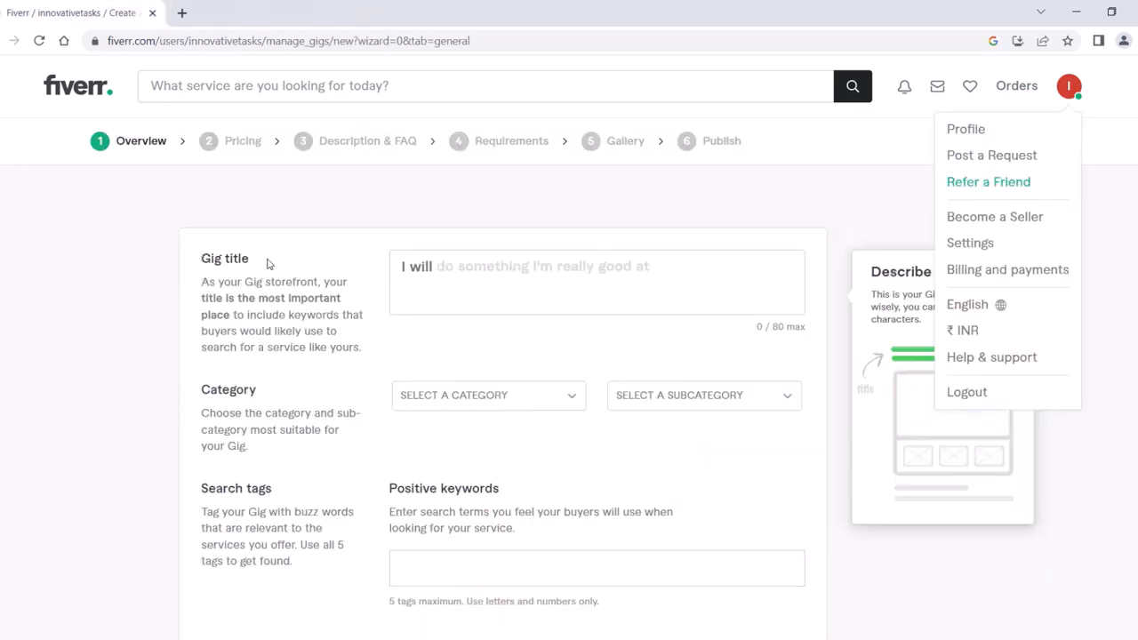
Step: Open the Fiverr homepage in a new tab and examine how sellers title their gigs in the Logo Design listings
left_click(462, 269)
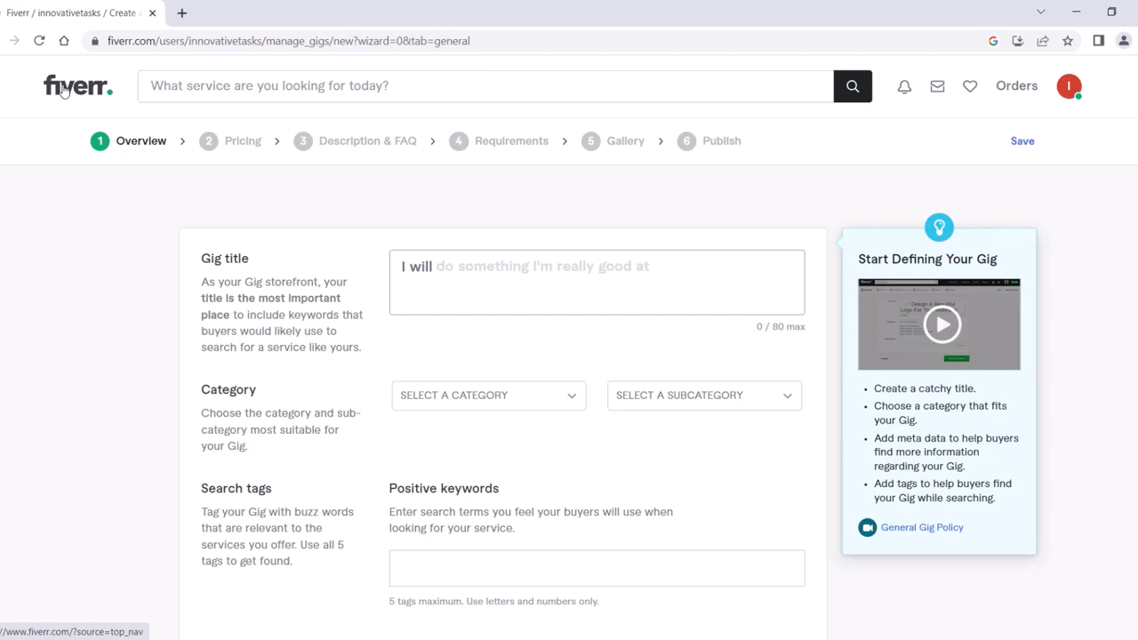
right_click(64, 88)
left_click(92, 96)
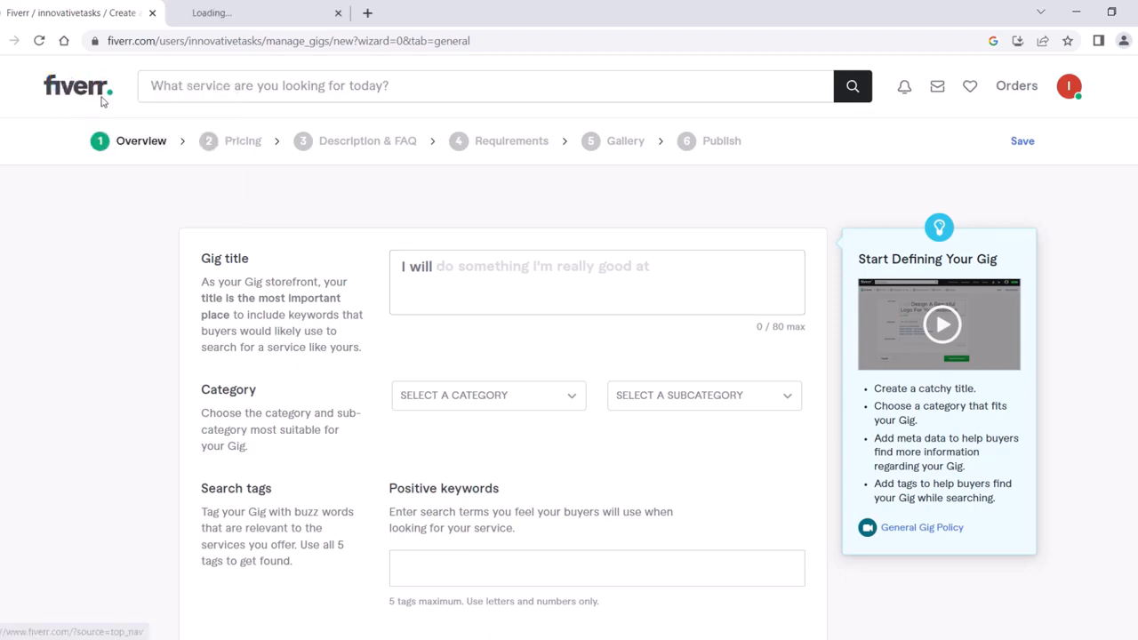
left_click(232, 7)
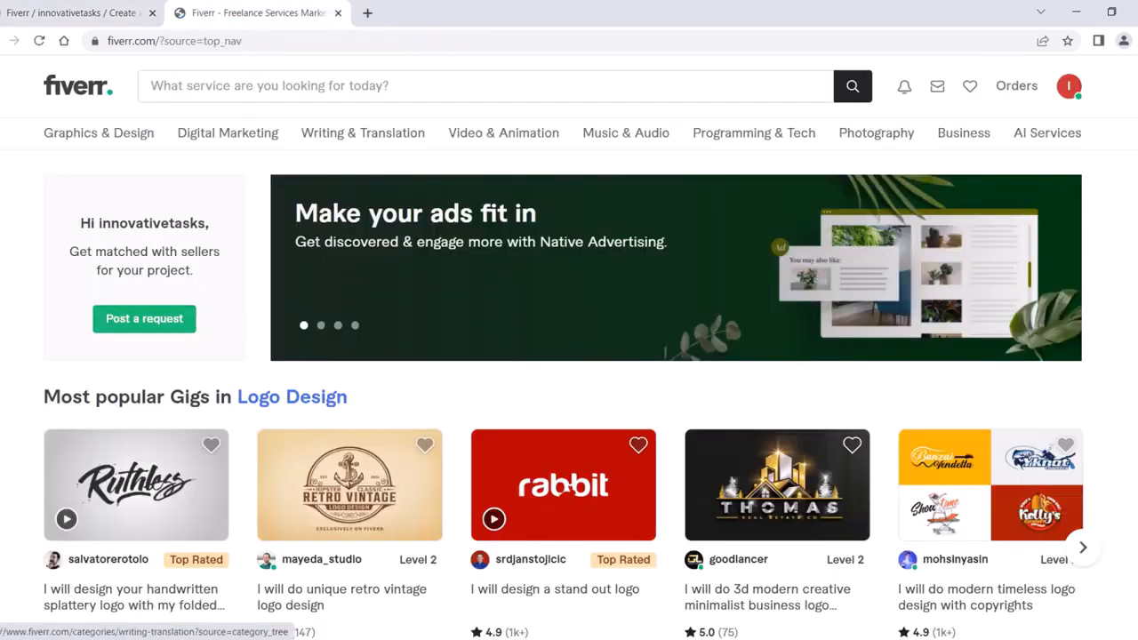
scroll(273, 277, "down", 2)
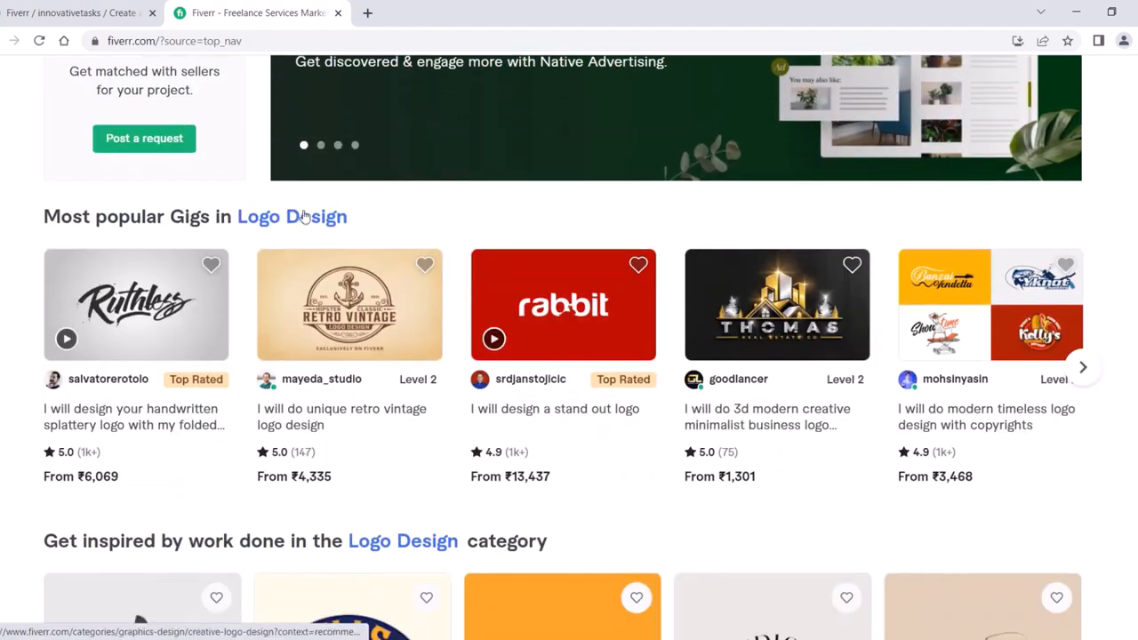
left_click(297, 220)
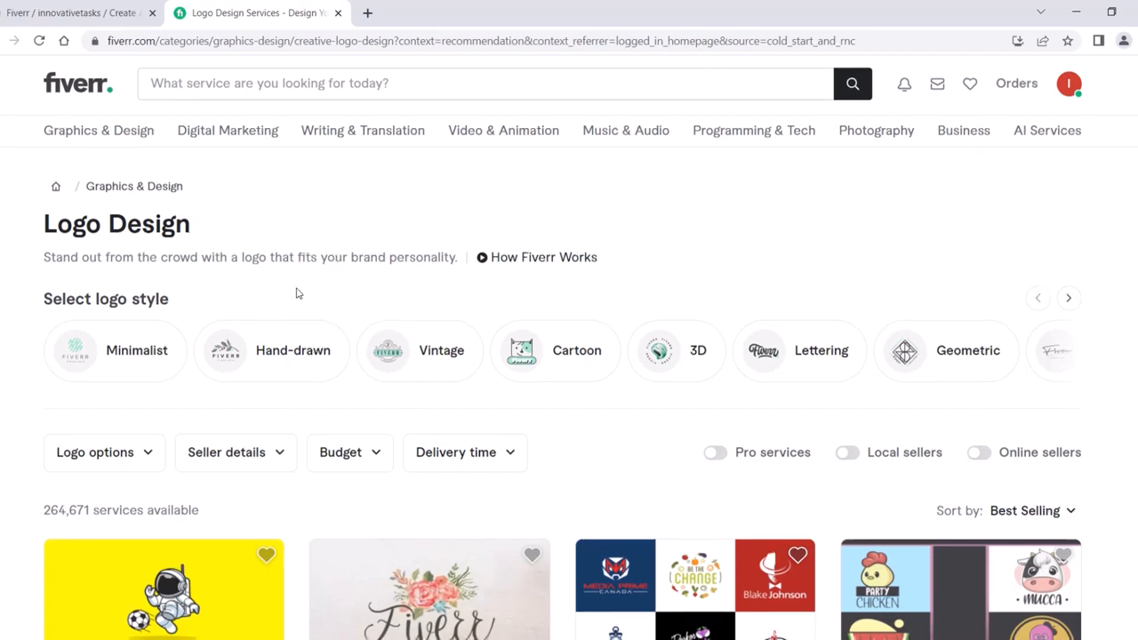
scroll(297, 293, "down", 3)
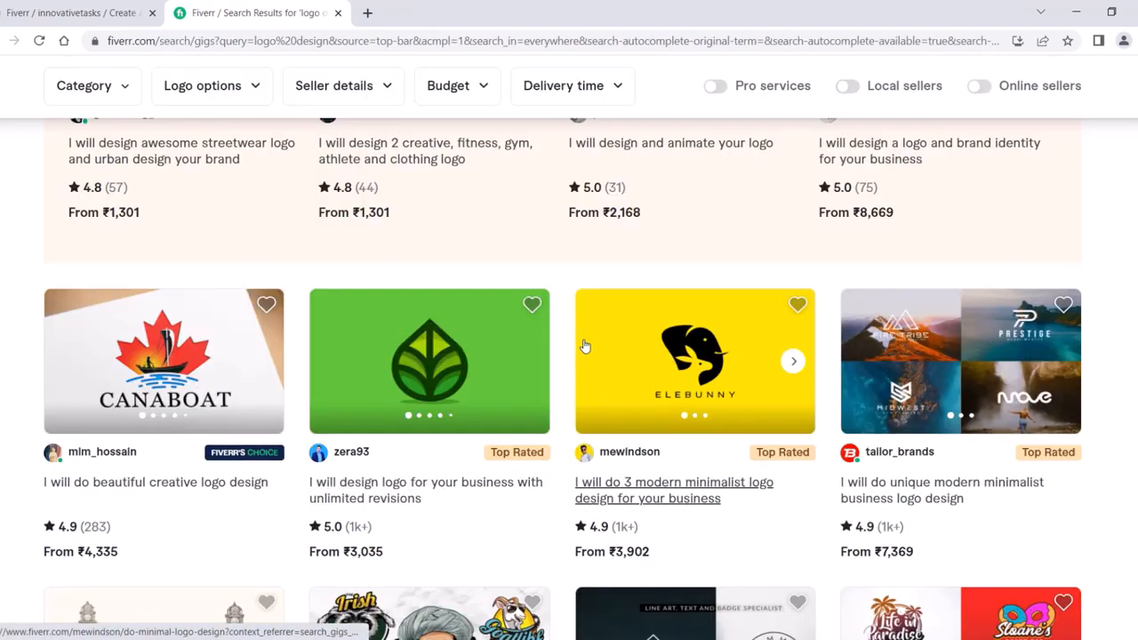
scroll(578, 324, "down", 3)
scroll(577, 323, "down", 4)
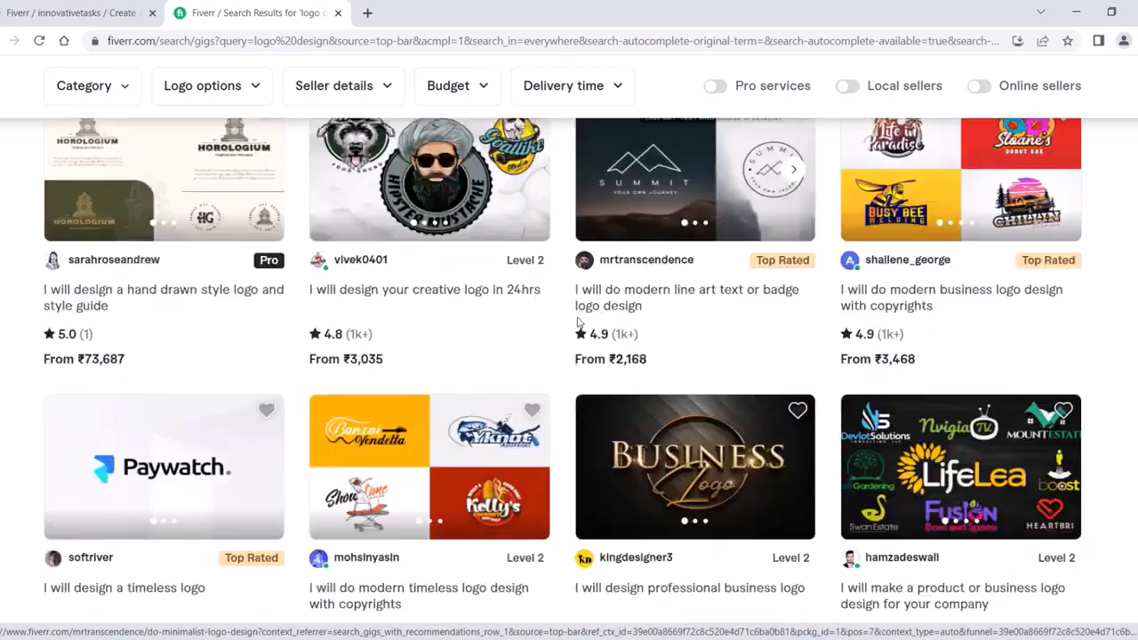
scroll(577, 316, "up", 6)
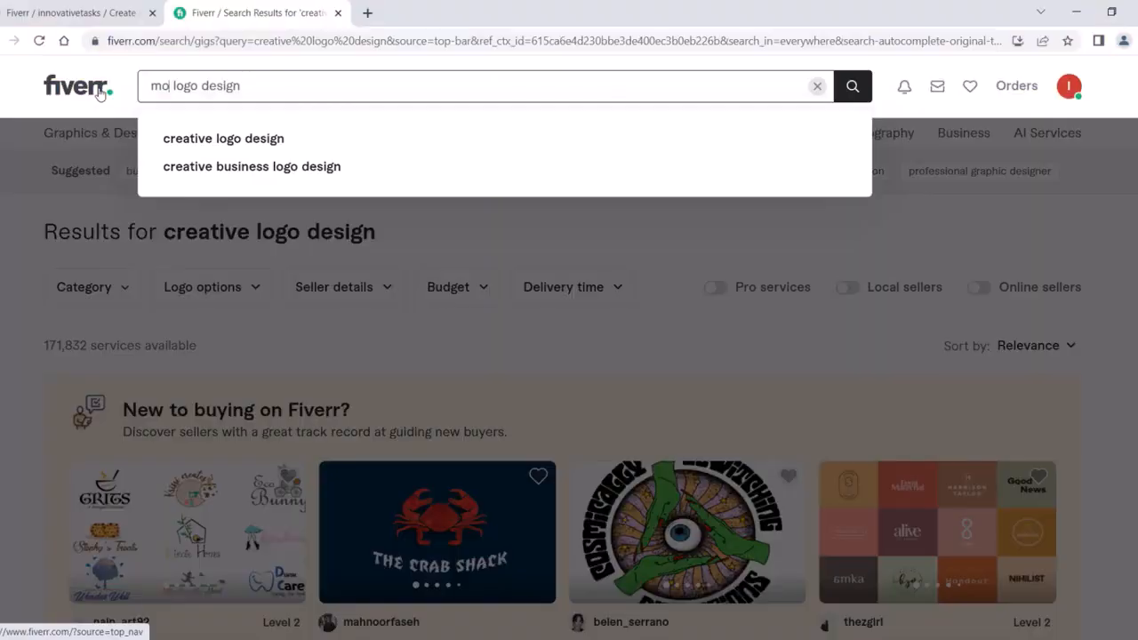
Step: Search for "modern logo design" and examine the gig titles in the results
type("ern")
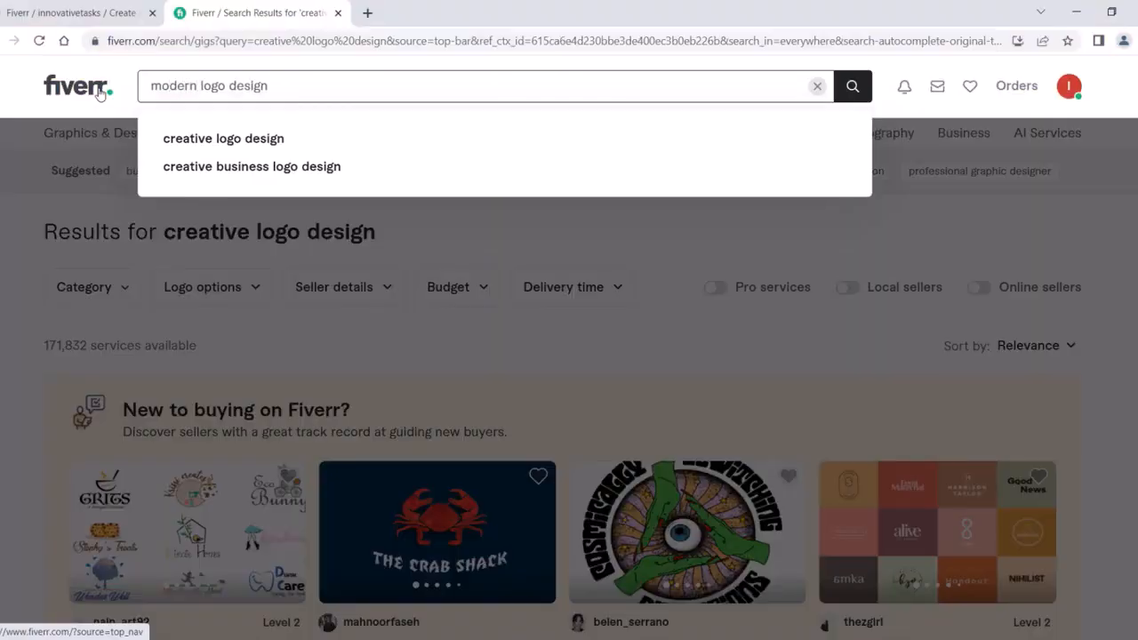
key("Return")
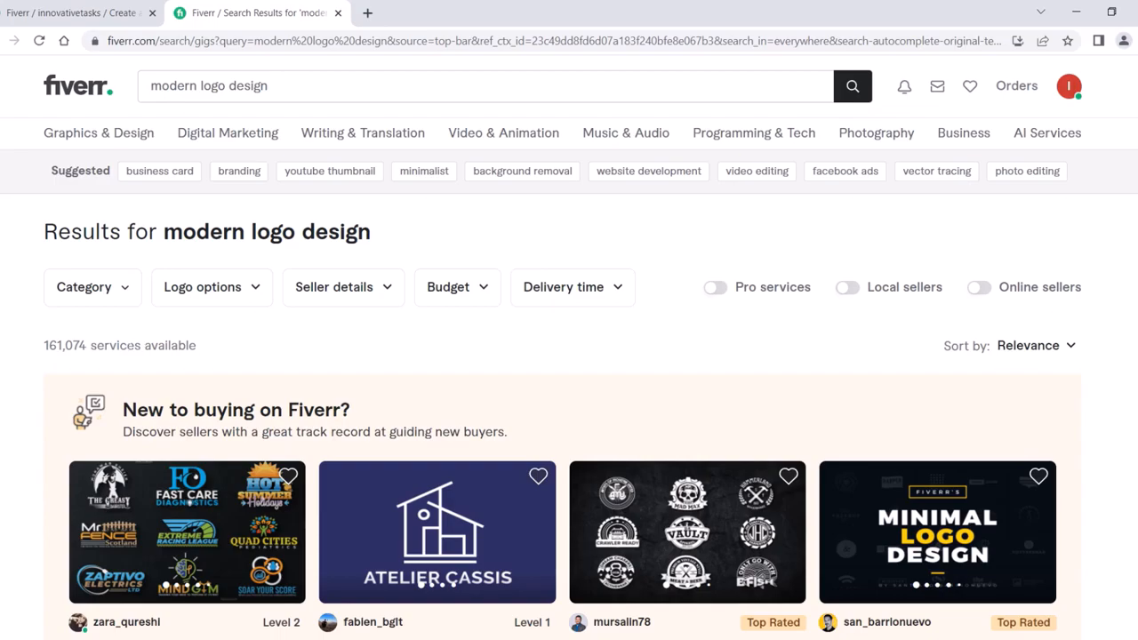
scroll(364, 435, "down", 6)
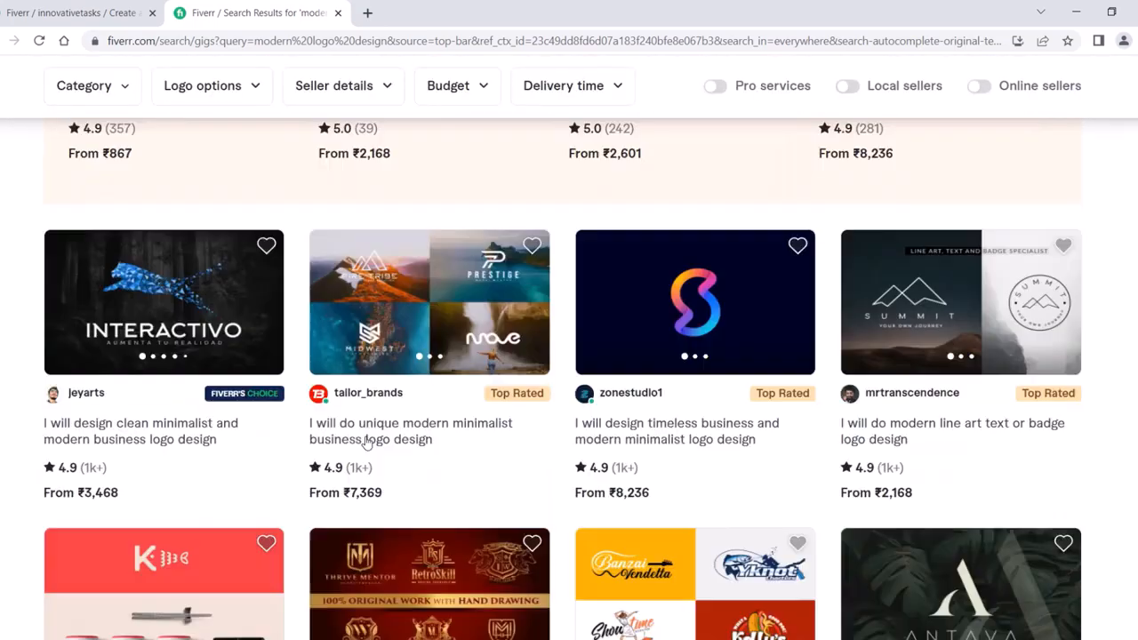
scroll(367, 442, "down", 2)
scroll(364, 444, "up", 2)
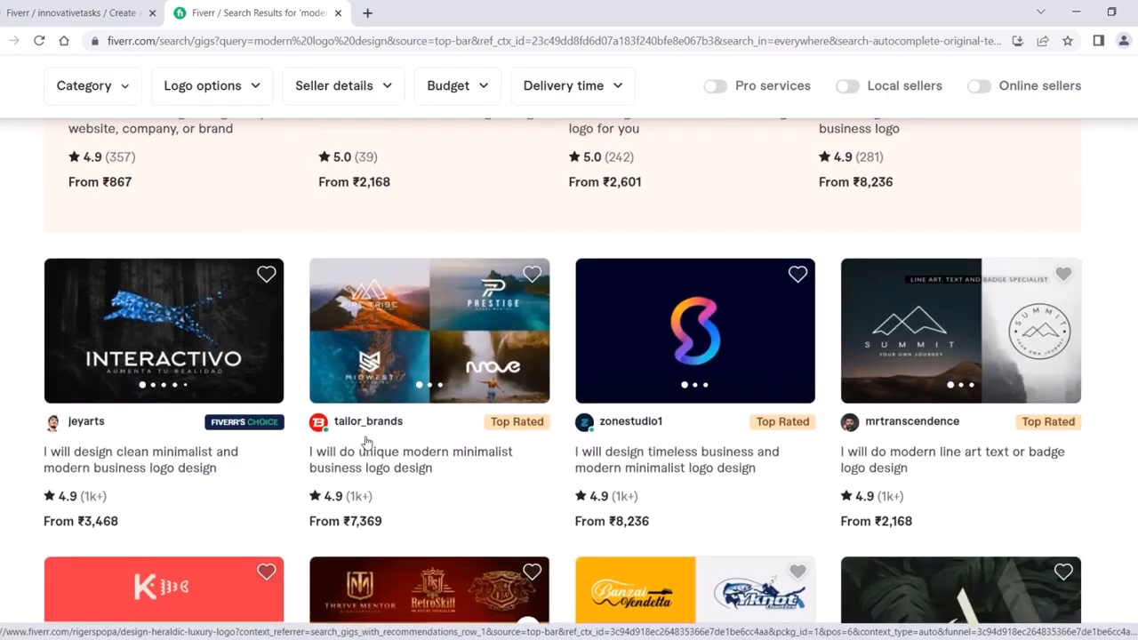
scroll(366, 442, "up", 8)
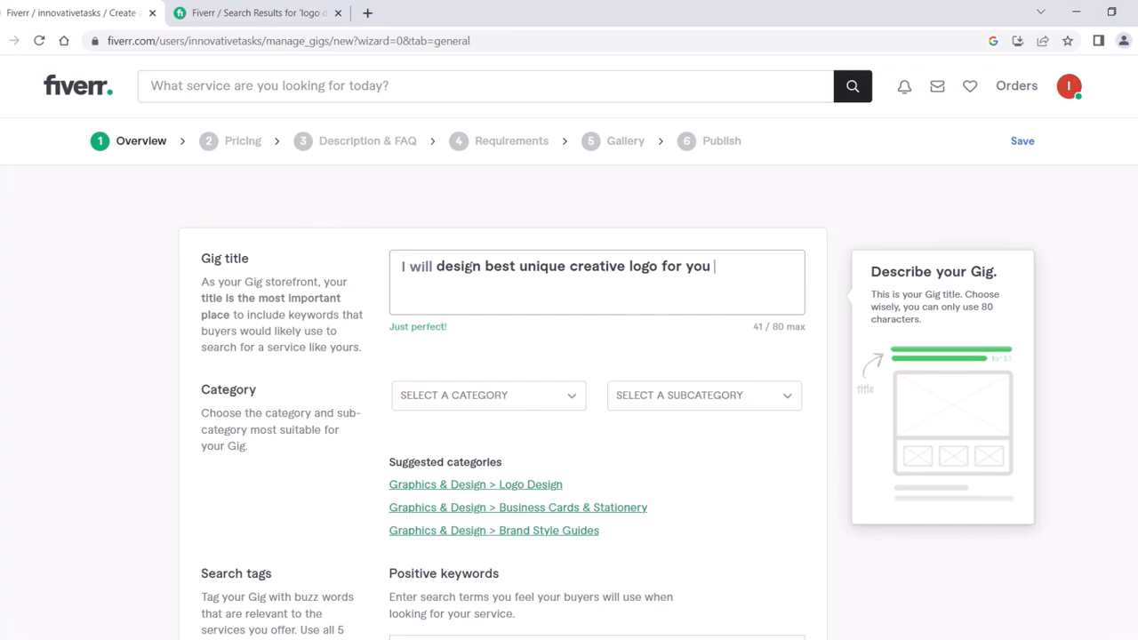
Step: Remove the trailing space from the gig title "I will design best unique creative logo for you"
left_click_drag(494, 266, 510, 267)
left_click(632, 264)
left_click(718, 265)
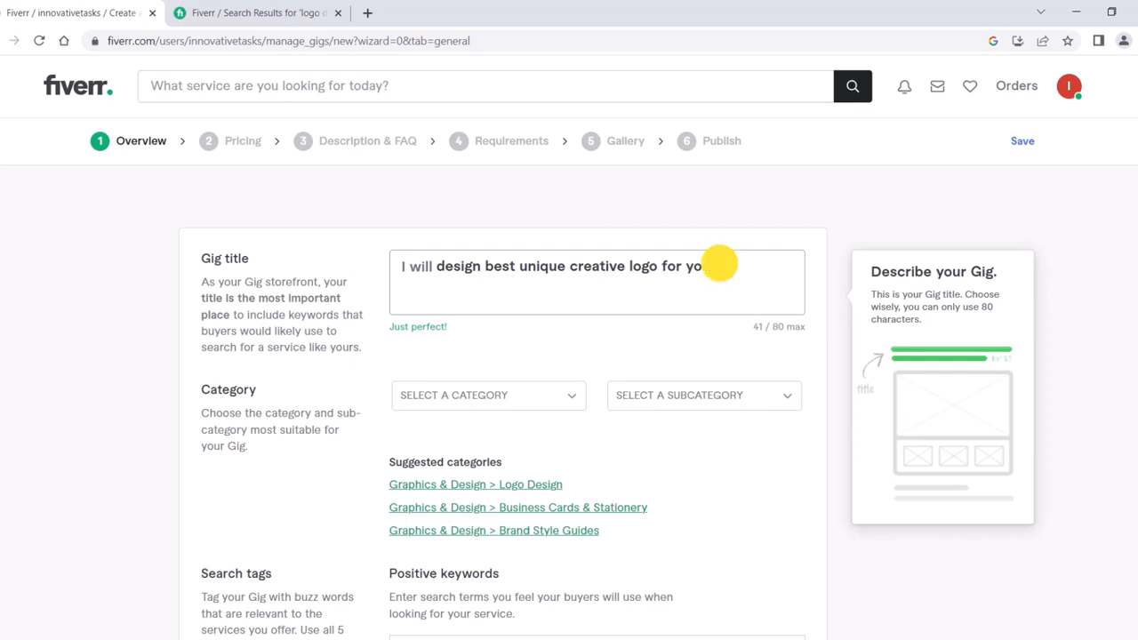
key("BackSpace")
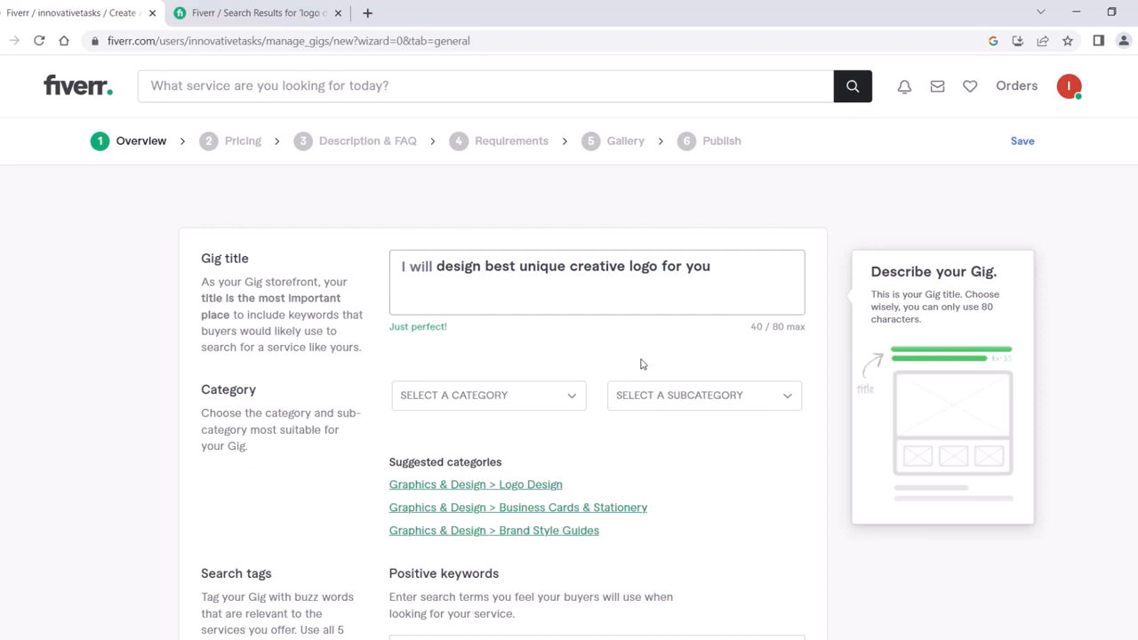
Step: Set the gig's main category to Graphics & Design
scroll(492, 386, "down", 1)
left_click(500, 274)
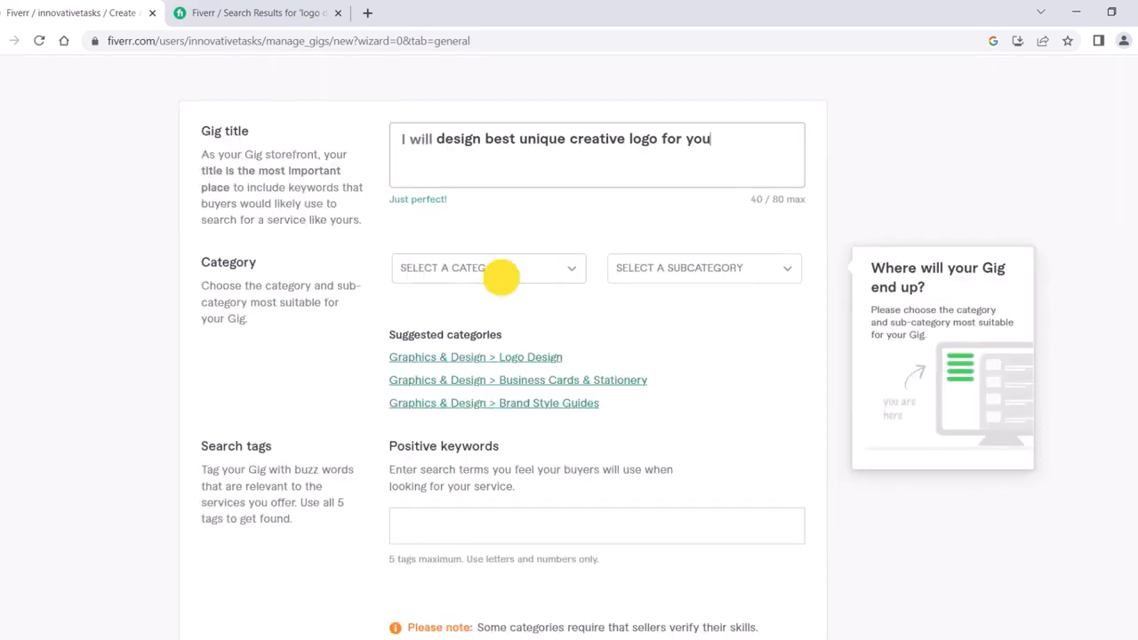
left_click(491, 316)
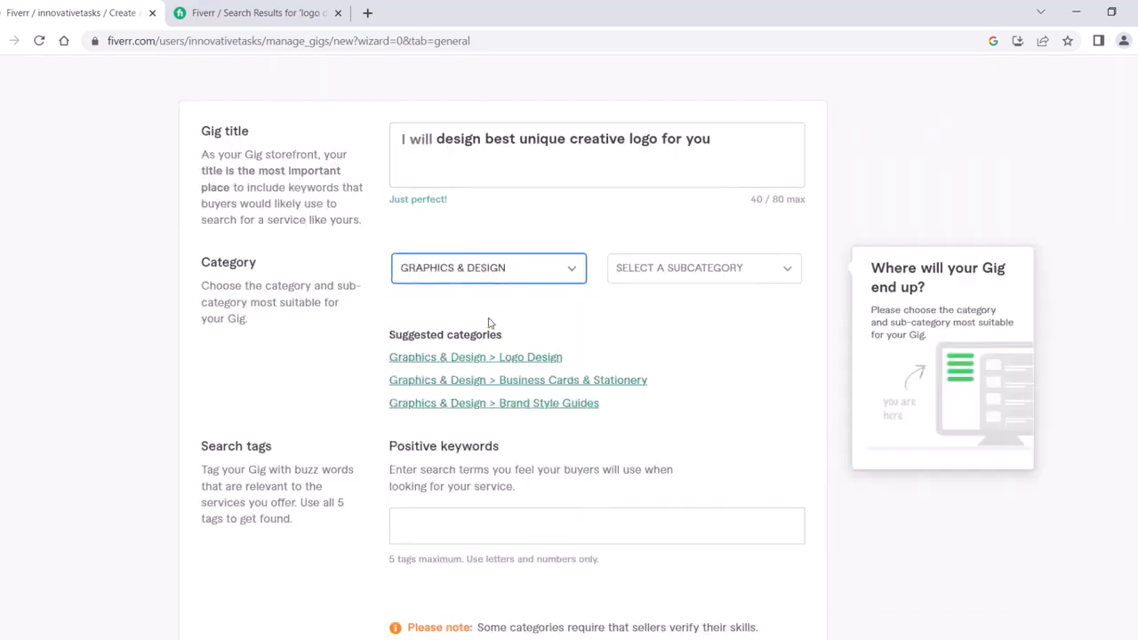
Step: Set the gig's subcategory to Logo Design and its logo style to Modern
left_click(685, 269)
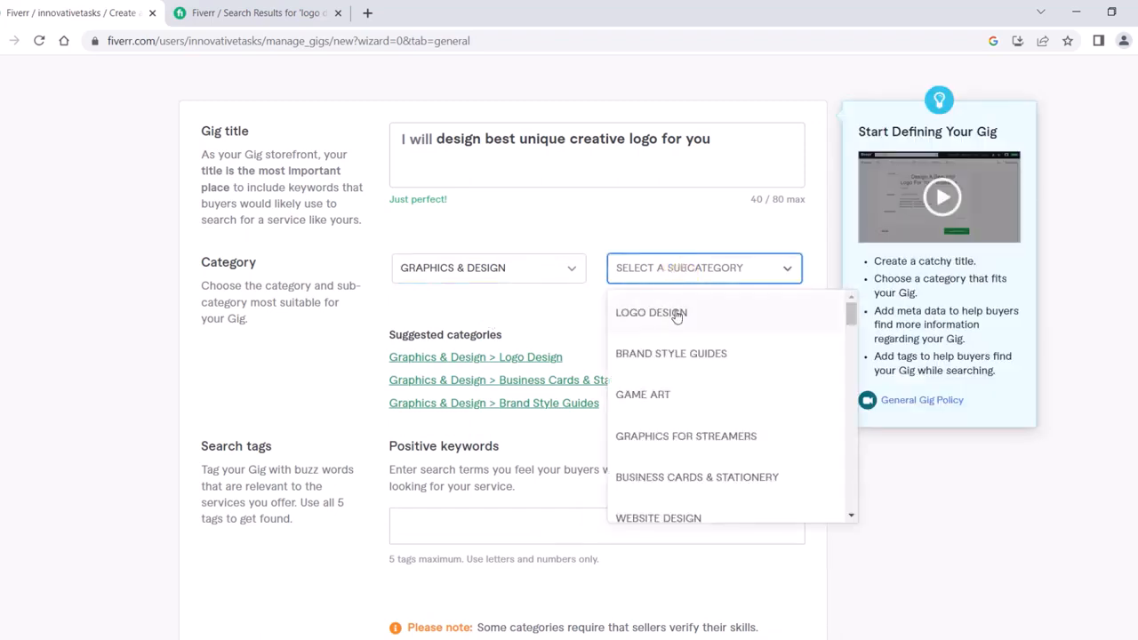
left_click(675, 312)
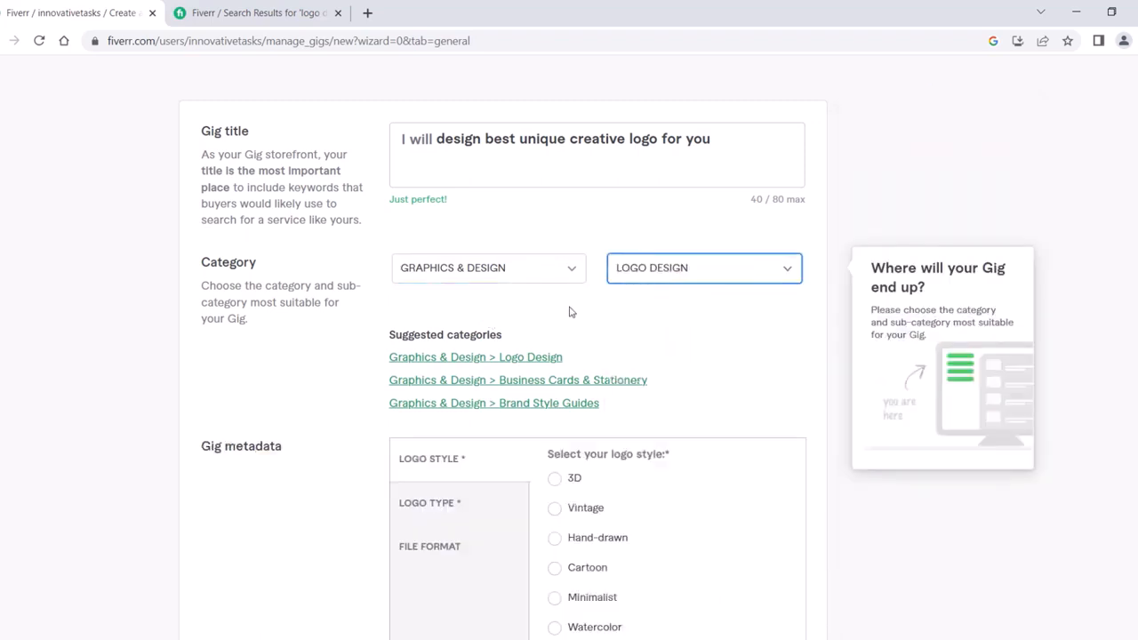
scroll(569, 311, "down", 4)
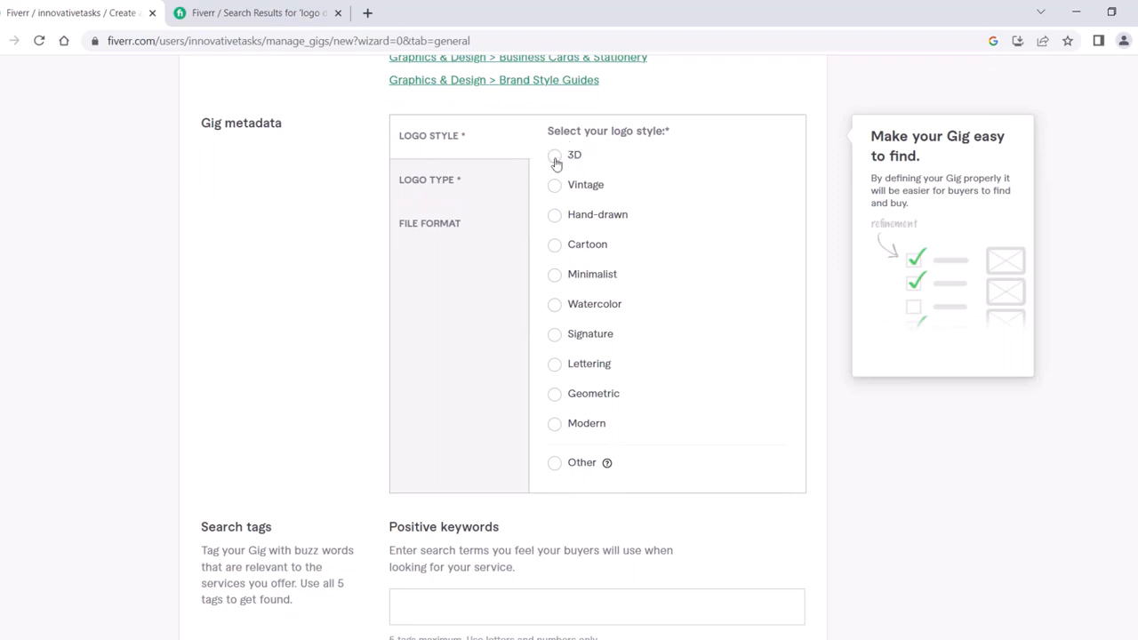
left_click(618, 281)
left_click(553, 425)
Step: Select Abstract, Wordmark and Monogram as the gig's logo types in the metadata
left_click(460, 186)
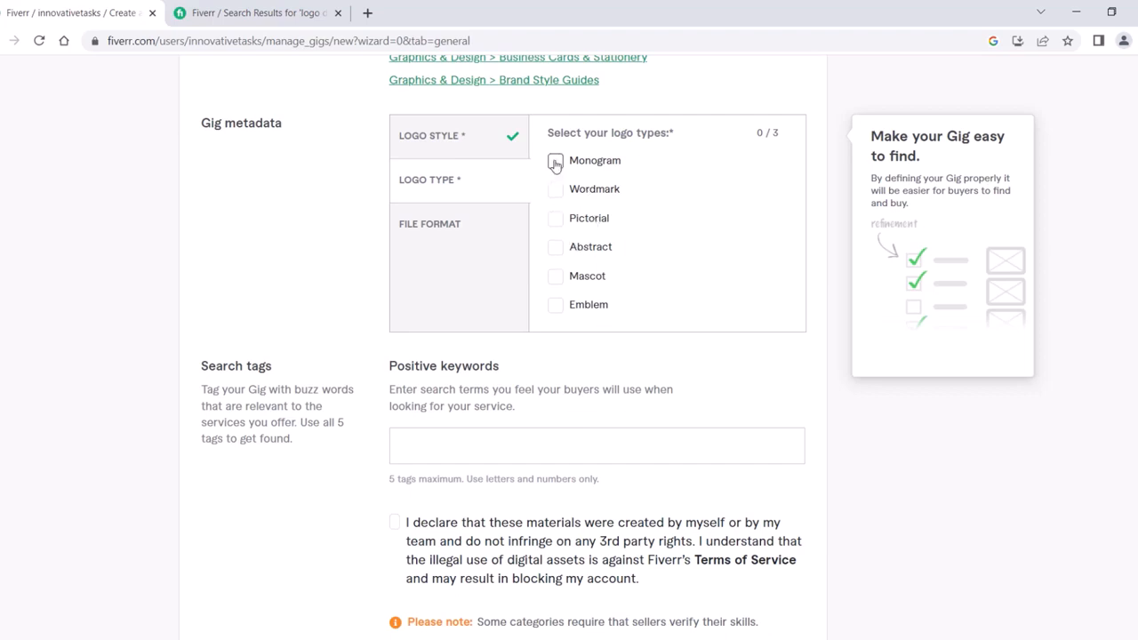
left_click(554, 247)
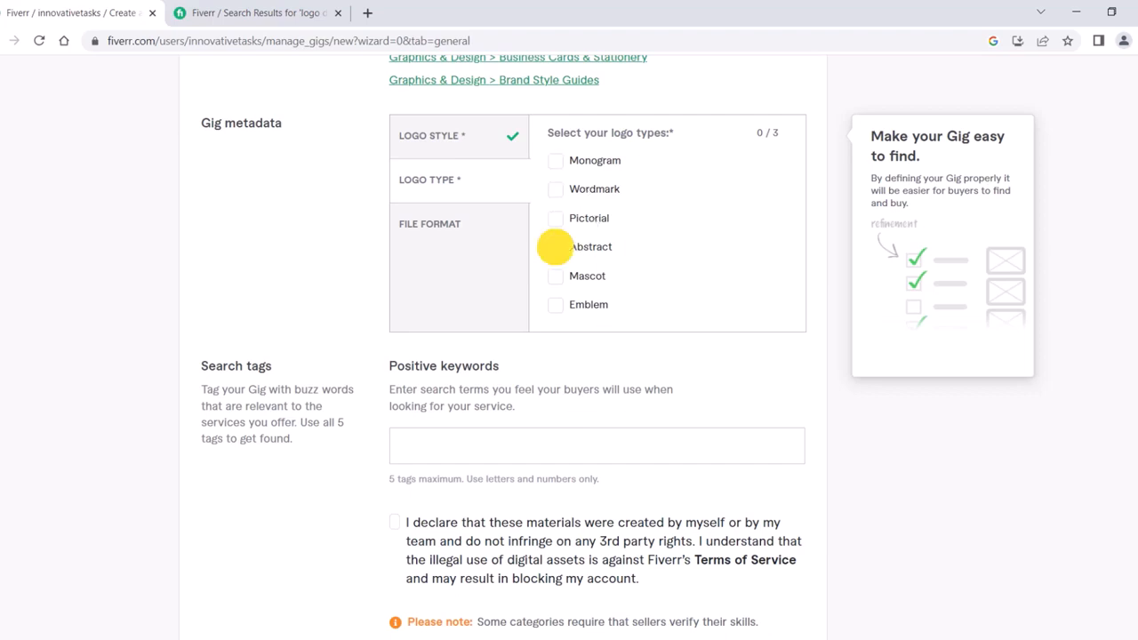
left_click(556, 190)
left_click(554, 160)
scroll(326, 198, "up", 2)
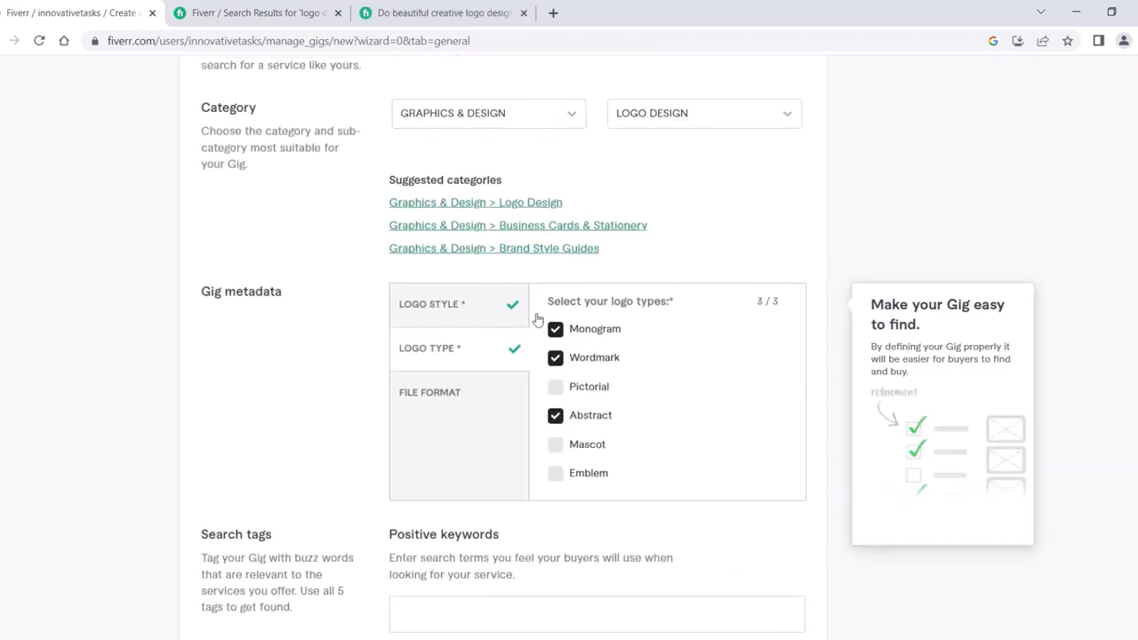
Step: Select AI, JPG, PDF, PNG and PSD as the file formats provided in the gig metadata
left_click(432, 400)
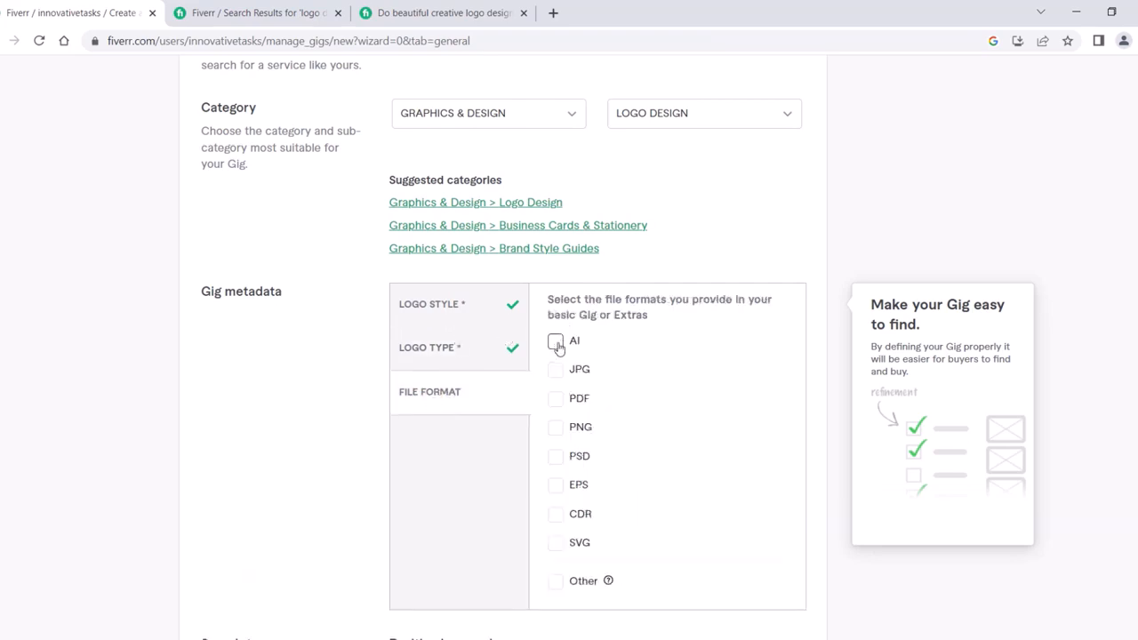
left_click(555, 343)
scroll(660, 345, "down", 1)
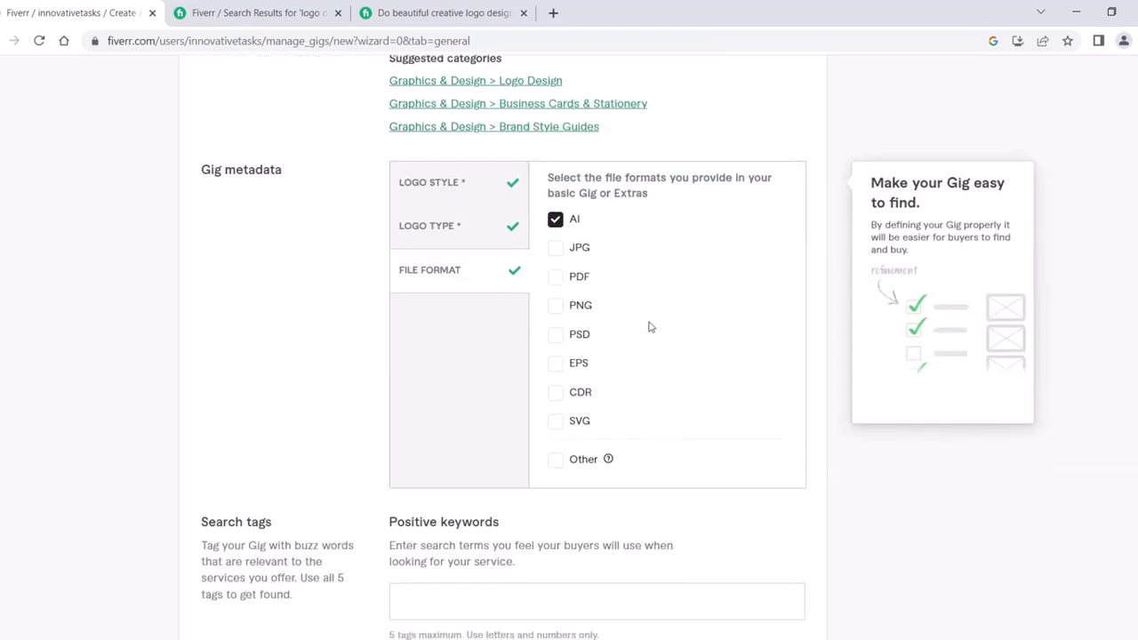
left_click(555, 252)
left_click(555, 276)
left_click(555, 307)
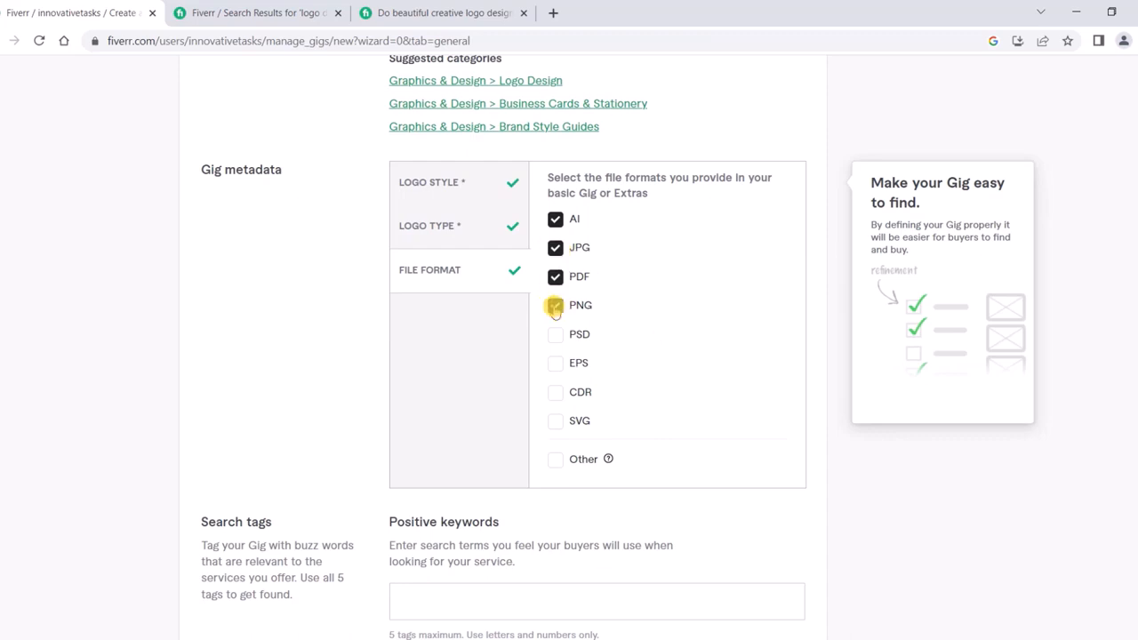
left_click(554, 333)
scroll(551, 397, "down", 1)
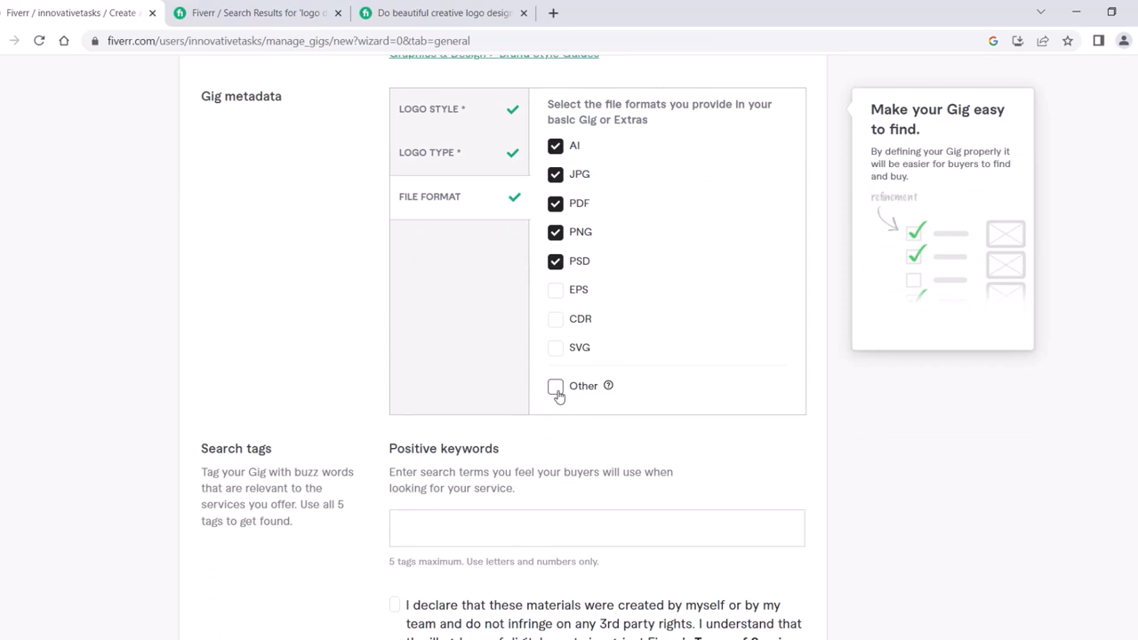
left_click(555, 388)
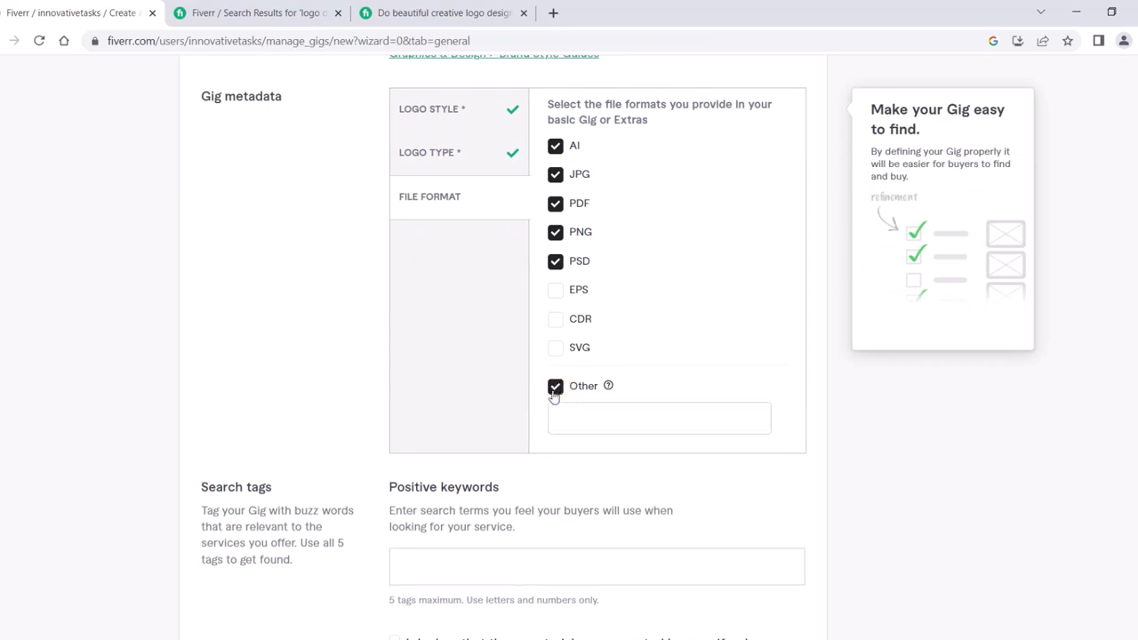
left_click(555, 389)
left_click(554, 388)
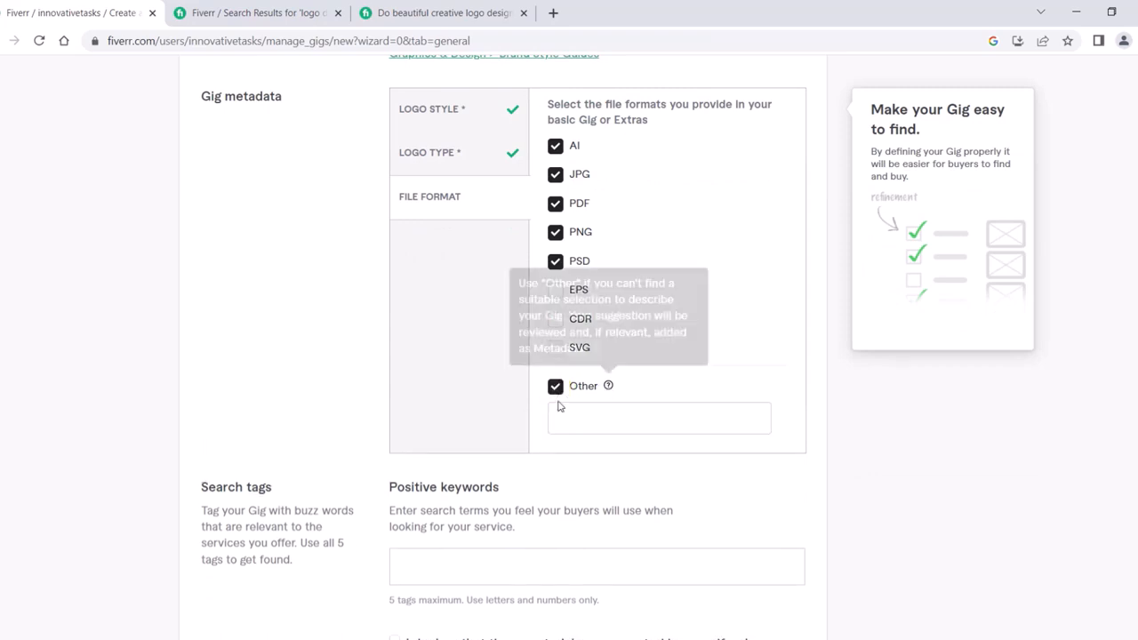
left_click(560, 408)
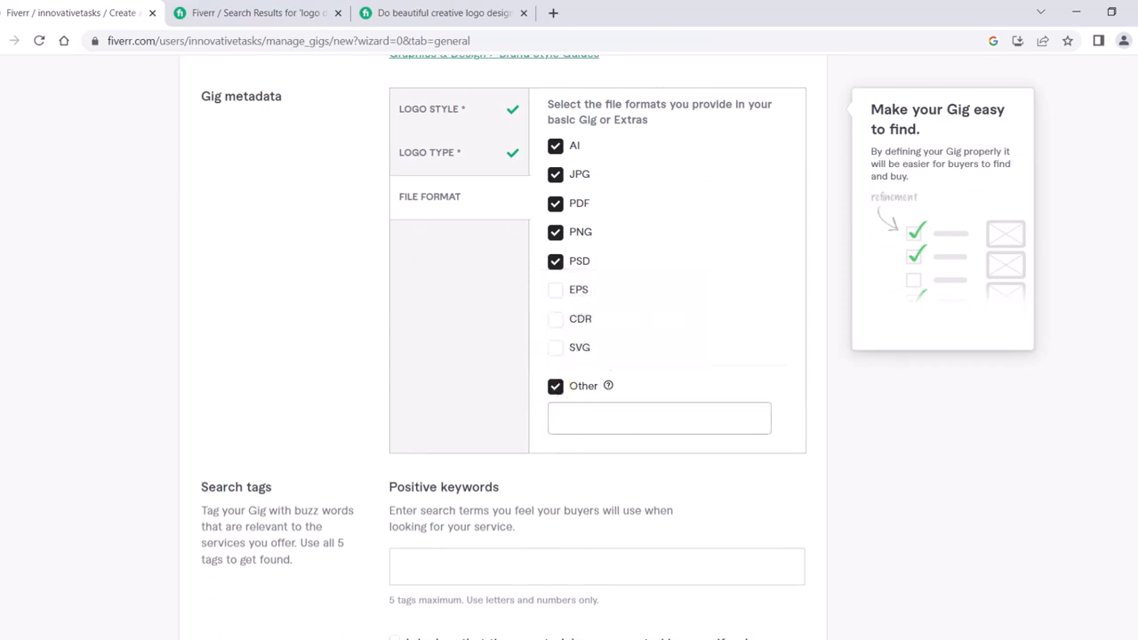
left_click(555, 389)
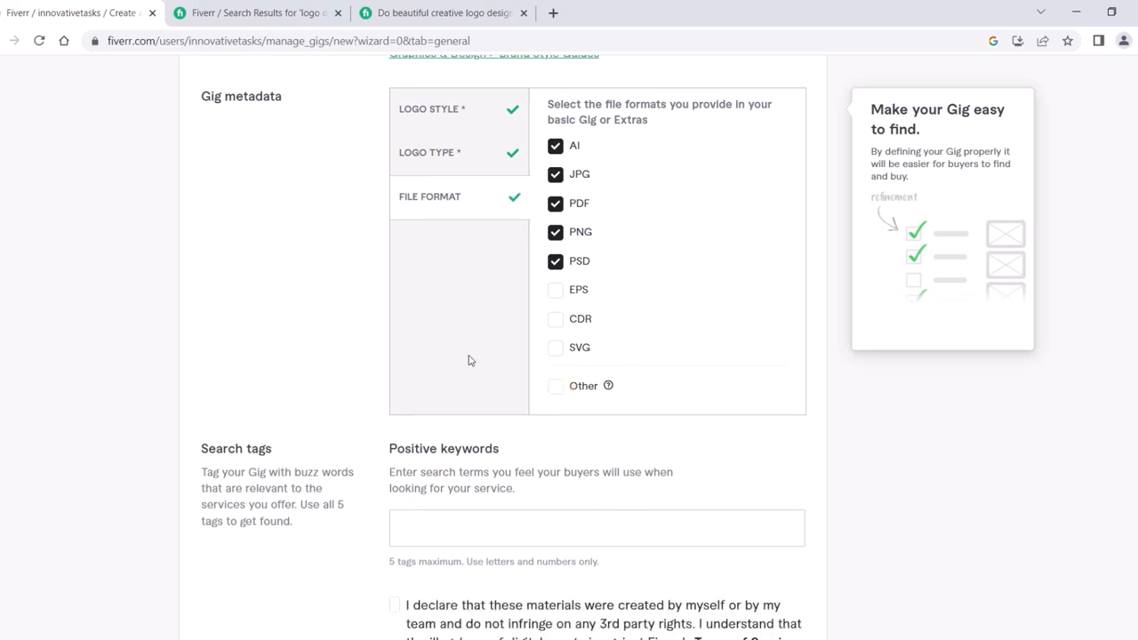
Step: Add the suggested search tag "logo creator" to the gig's positive keywords
scroll(467, 360, "down", 2)
left_click(400, 377)
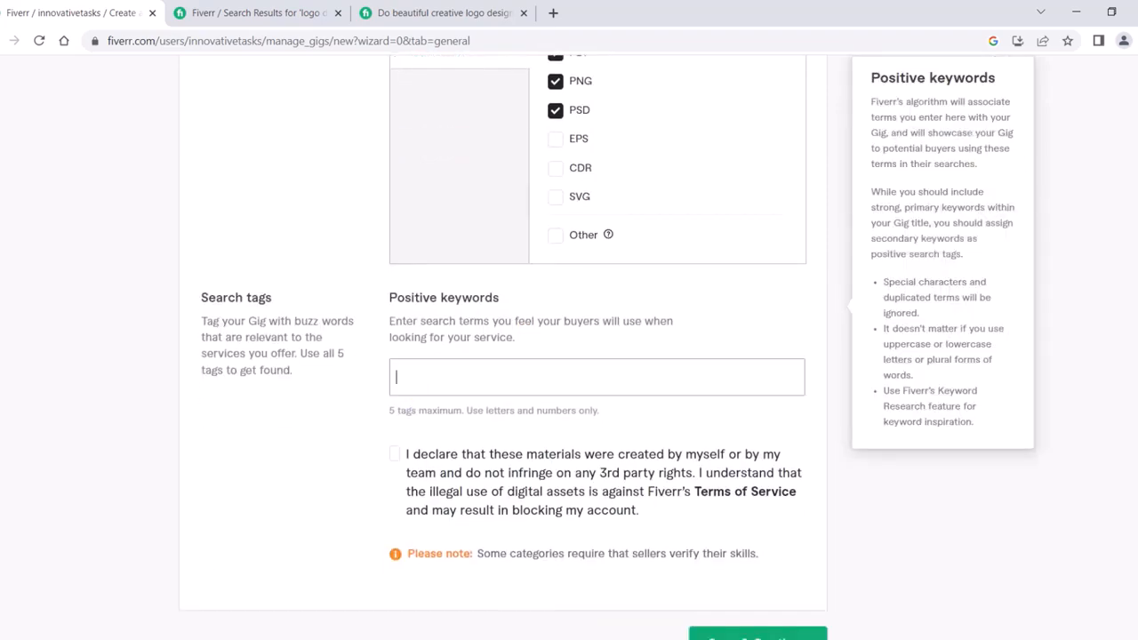
type("lo")
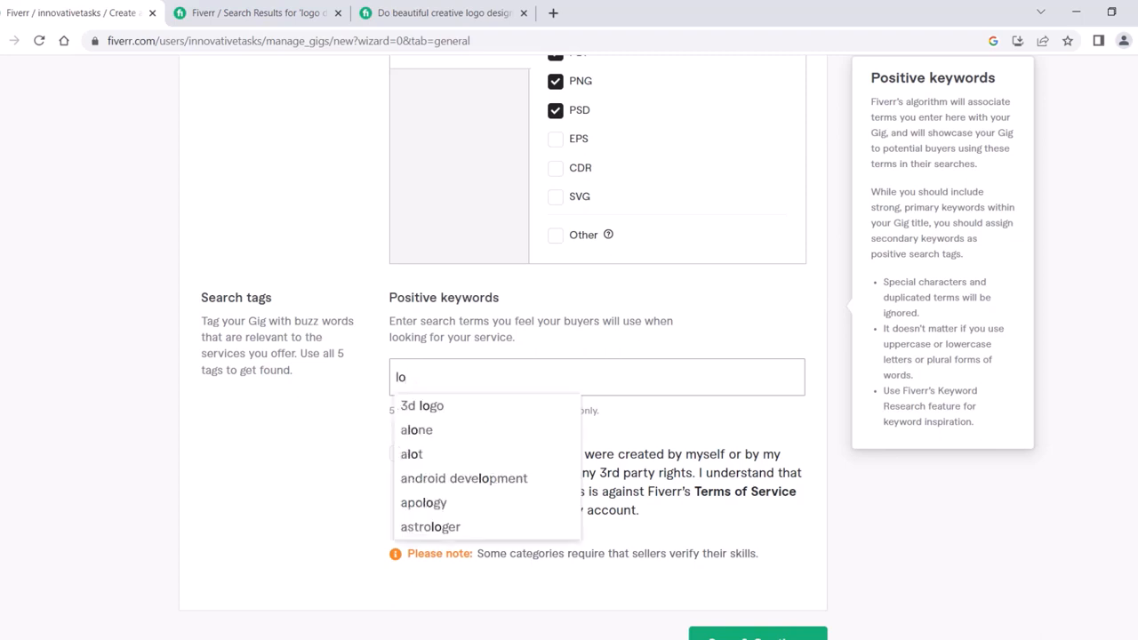
type("go")
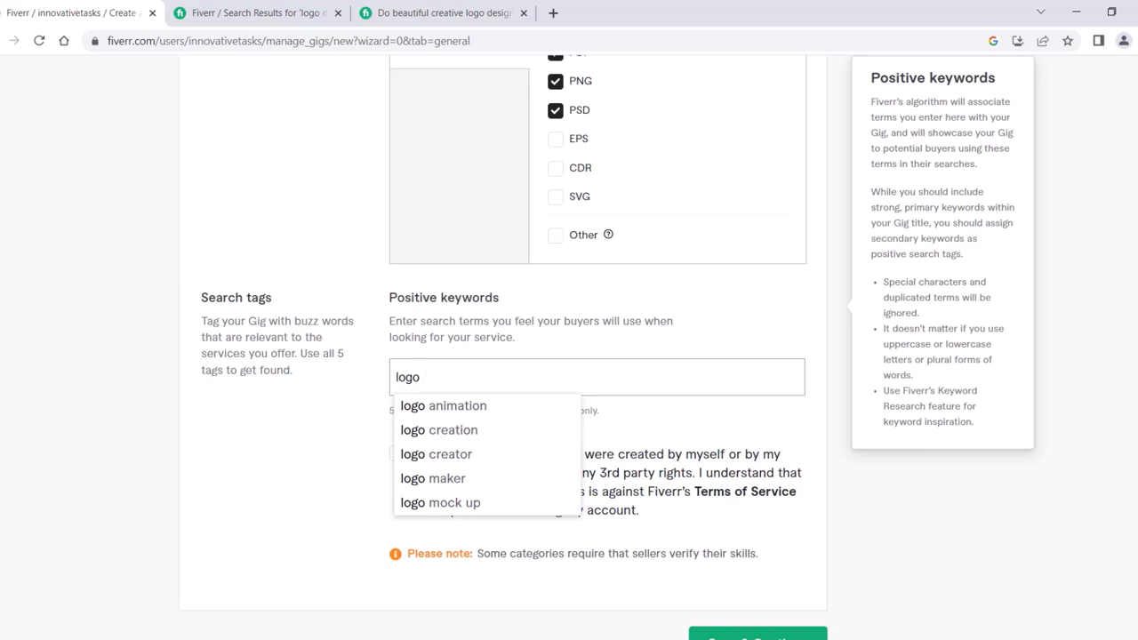
left_click(442, 454)
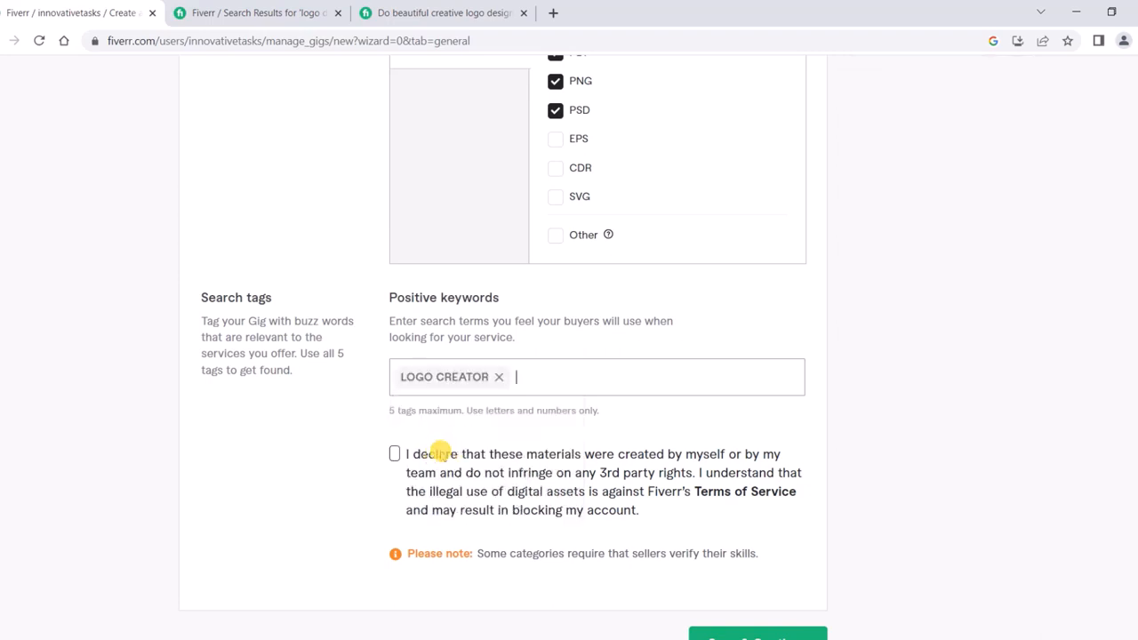
Step: Add the suggested search tag "logo maker" to the gig's positive keywords
type("lo")
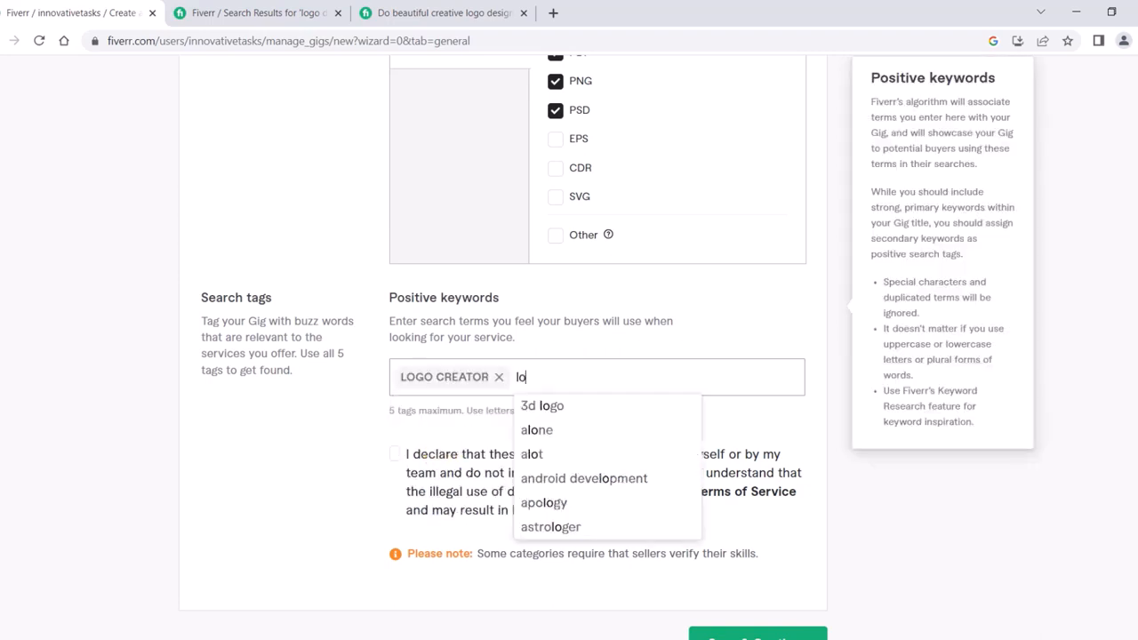
type("go de")
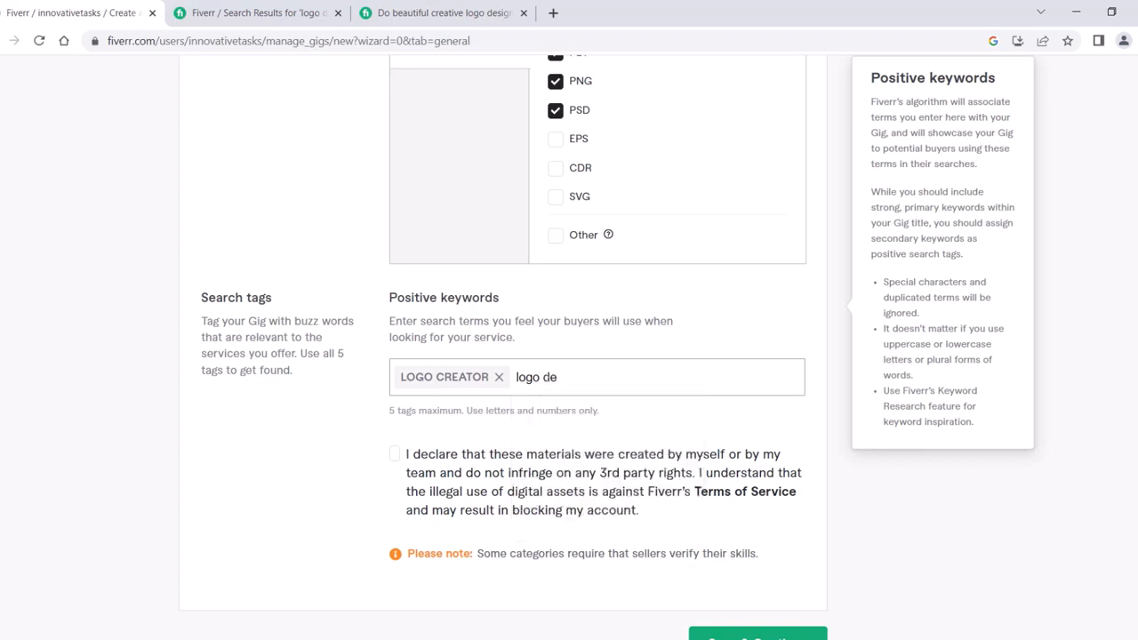
key("BackSpace")
key("BackSpace")
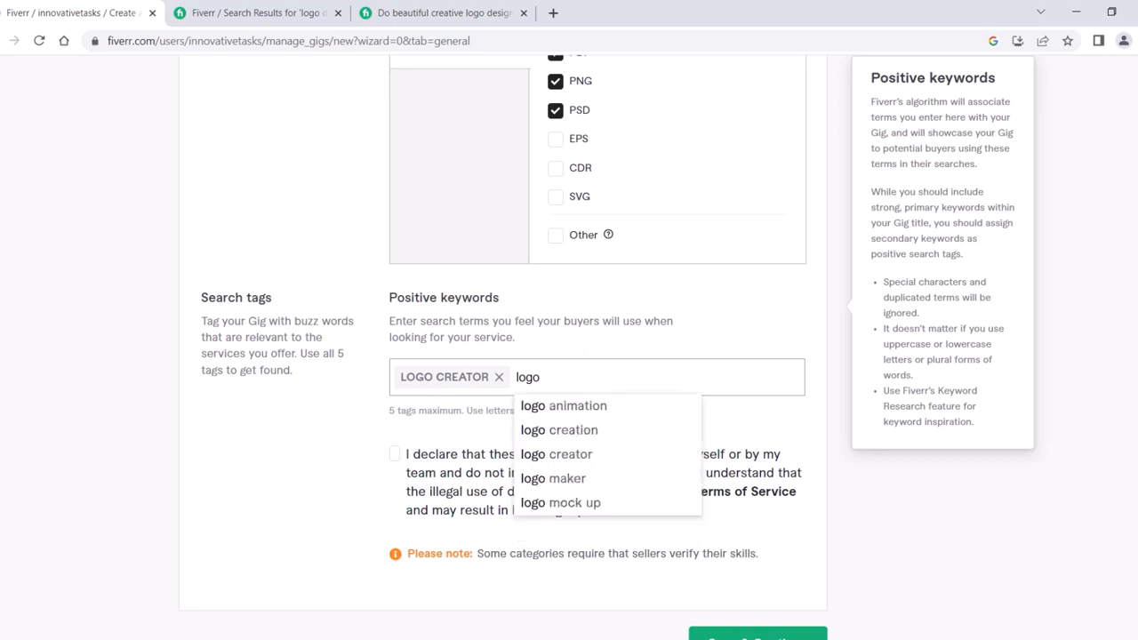
left_click(594, 478)
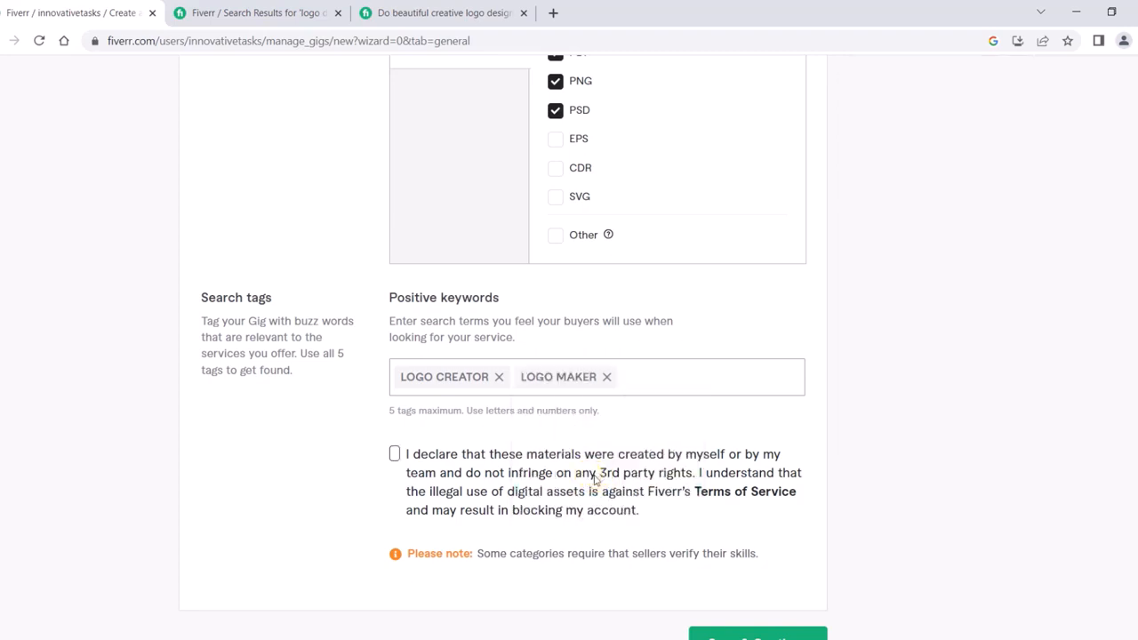
Step: Add the suggested search tag "3d logo" to the gig's positive keywords
type("loho")
key("BackSpace")
key("BackSpace")
type("go")
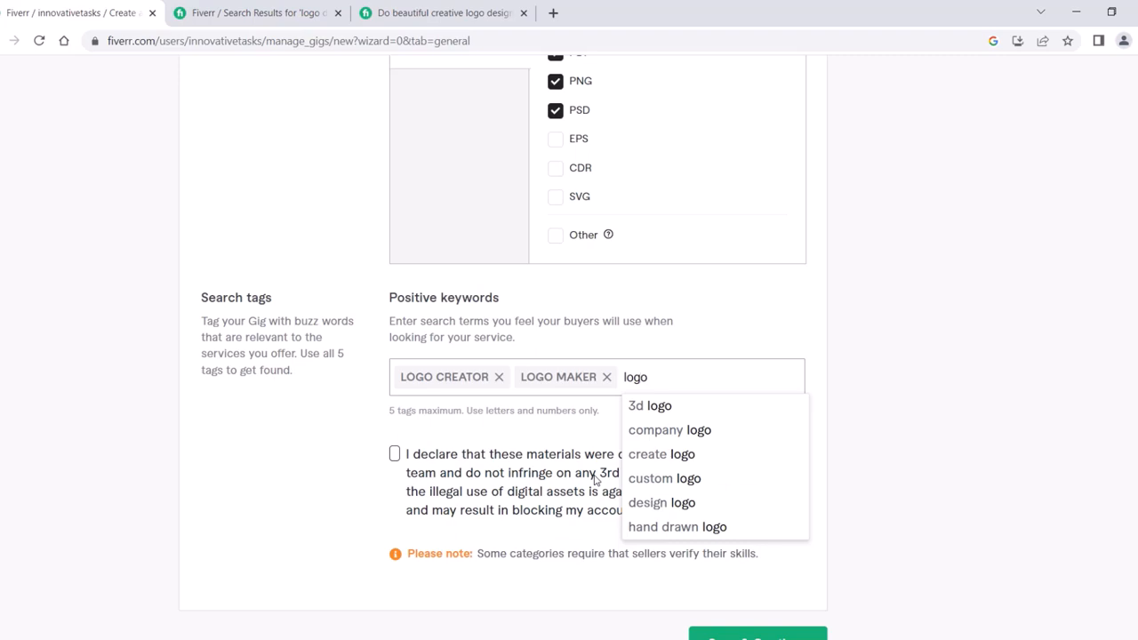
left_click(662, 407)
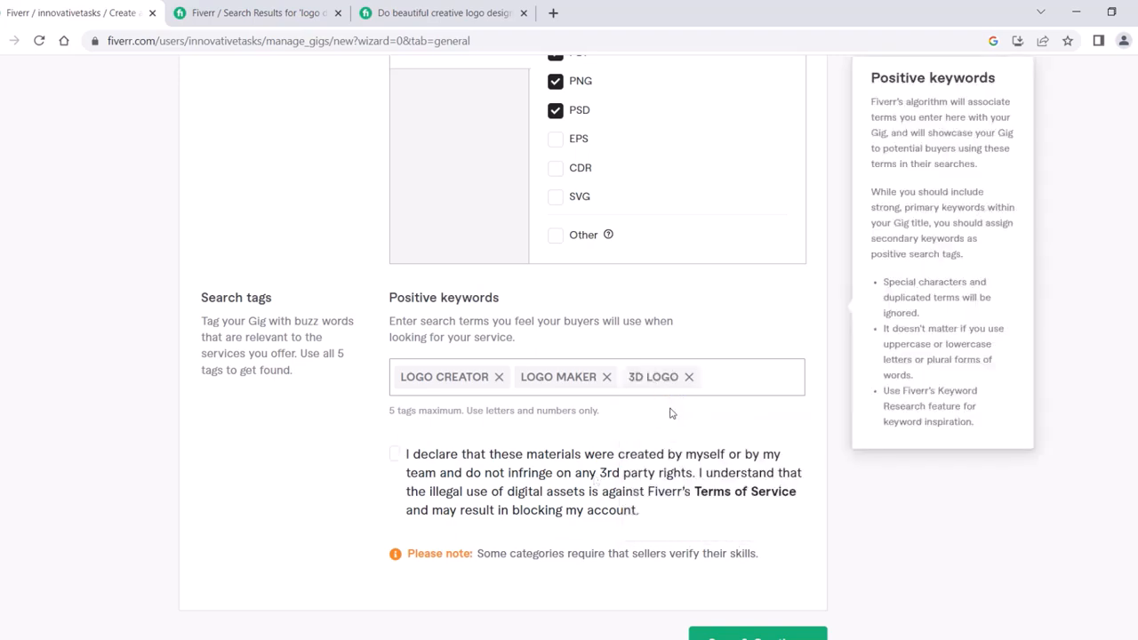
Step: Add the suggested search tags "create logo" and "company logo" to the gig's positive keywords
type("createlo")
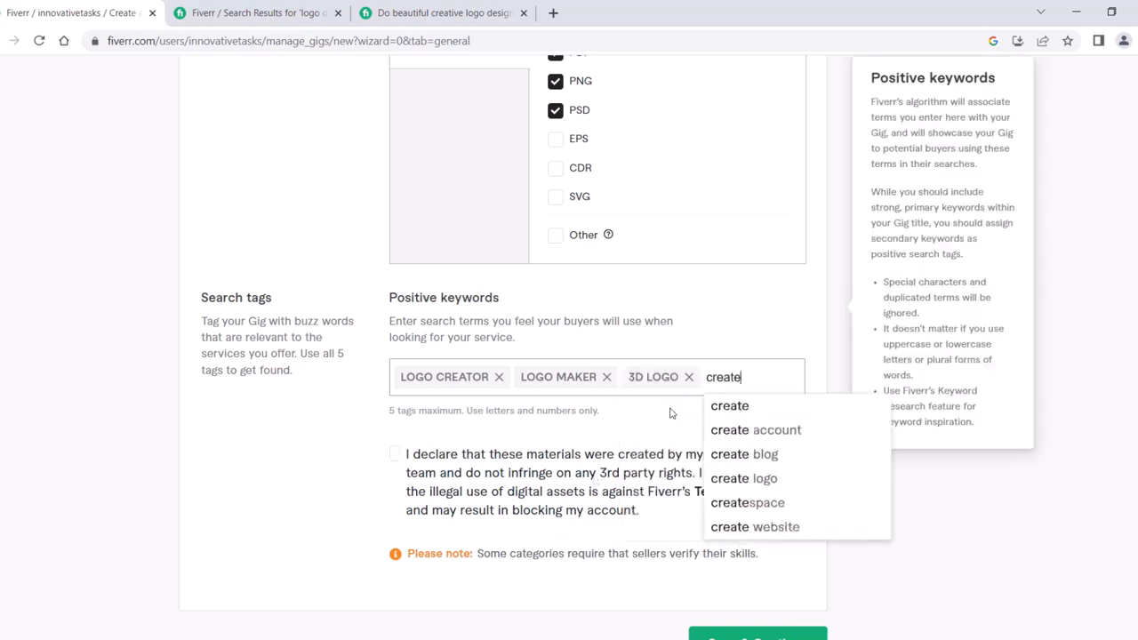
key("BackSpace")
key("BackSpace")
type("lo")
left_click(718, 407)
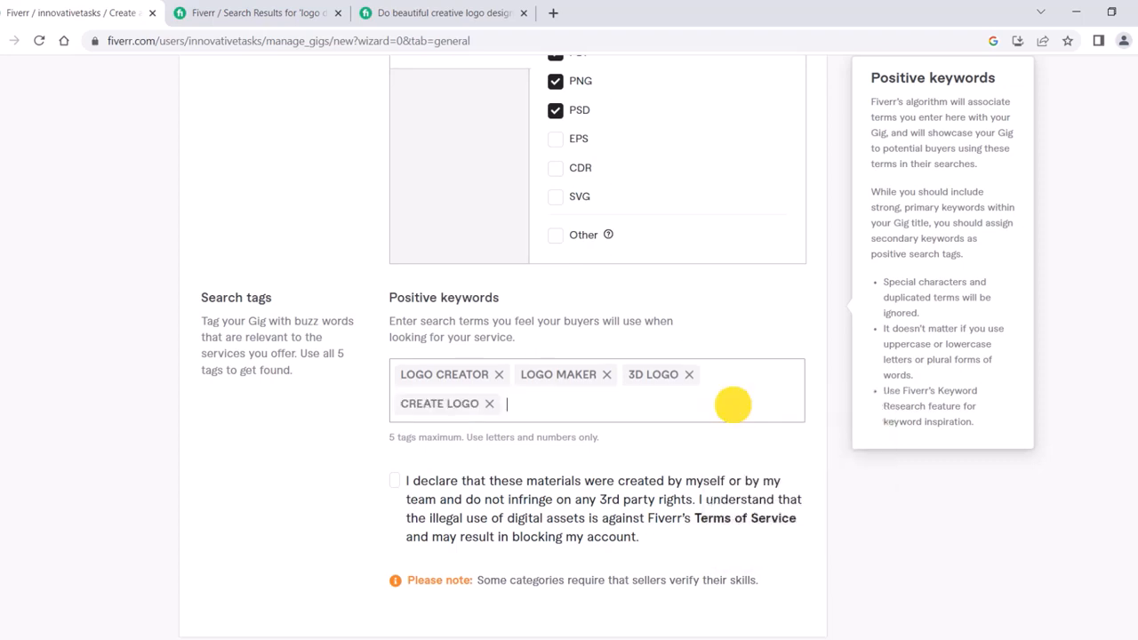
type("logo")
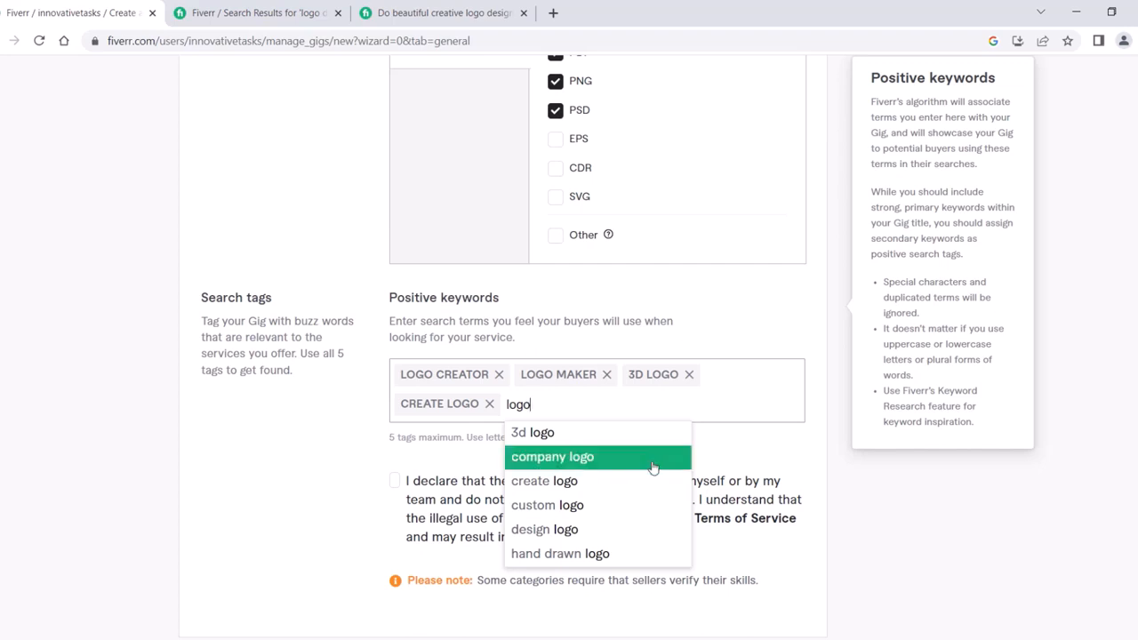
left_click(571, 458)
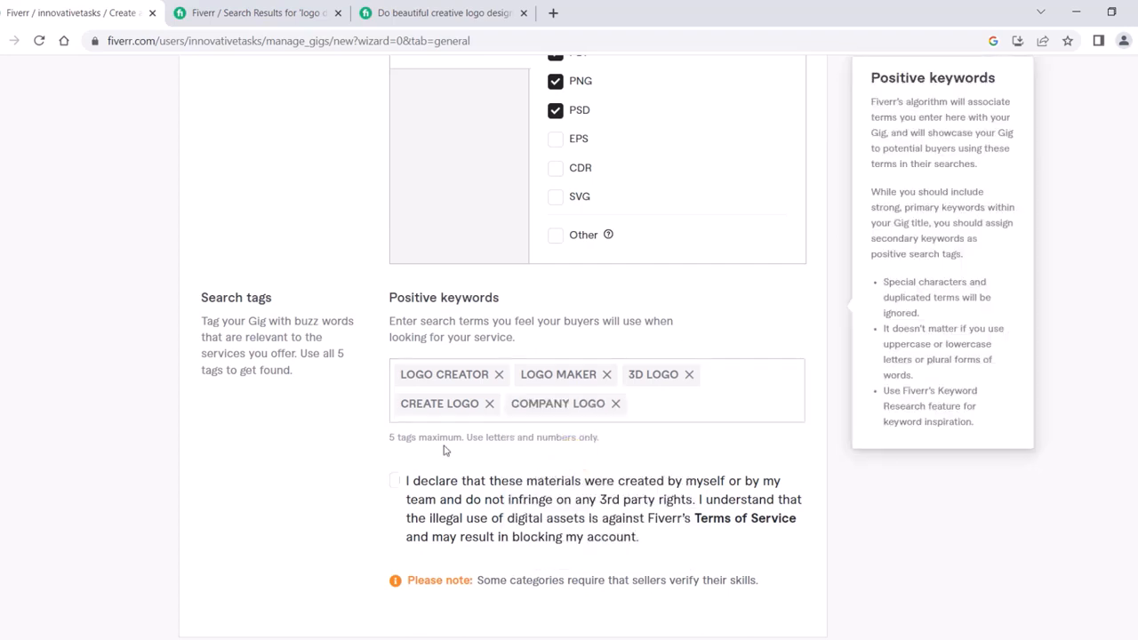
Step: Accept the declaration that the materials are self-created, and save the gig overview to continue to pricing
scroll(539, 454, "down", 1)
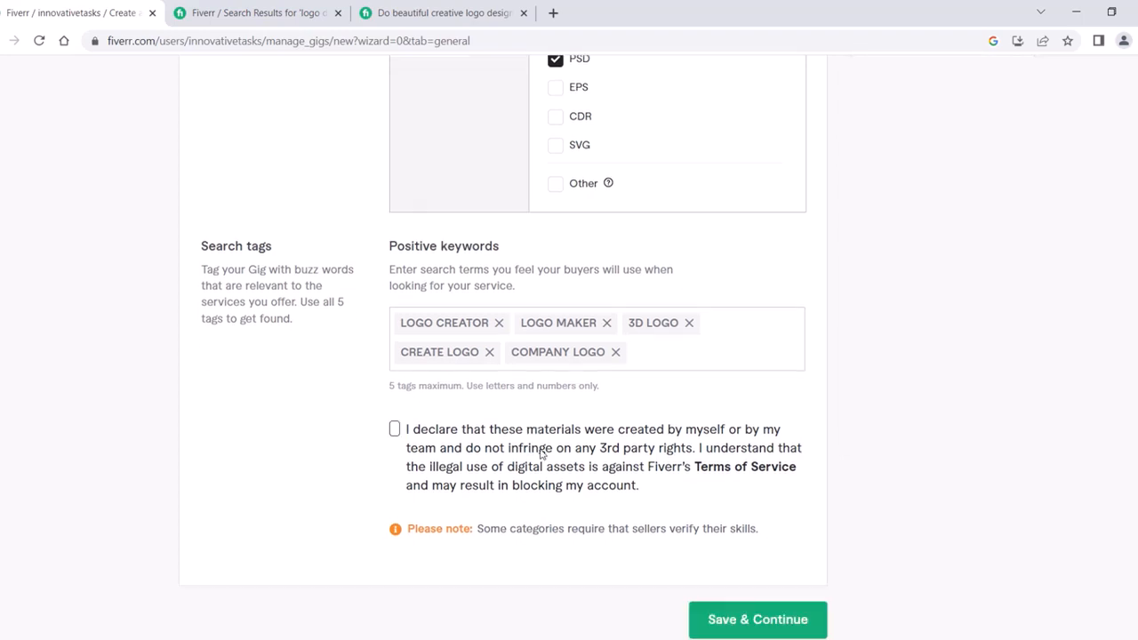
left_click(394, 431)
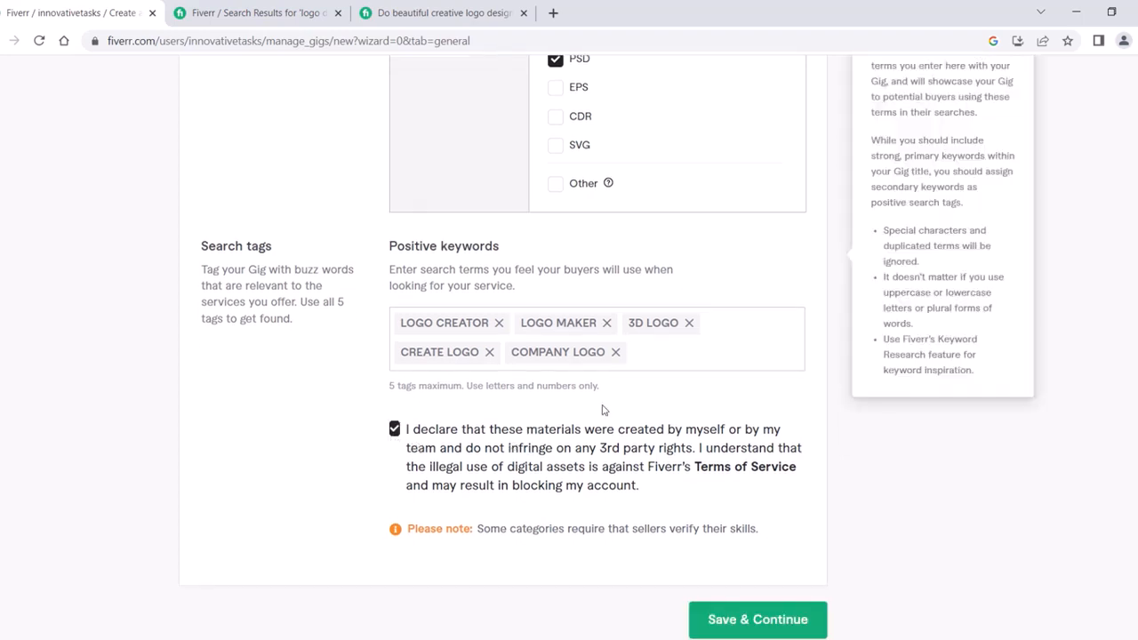
scroll(672, 433, "down", 1)
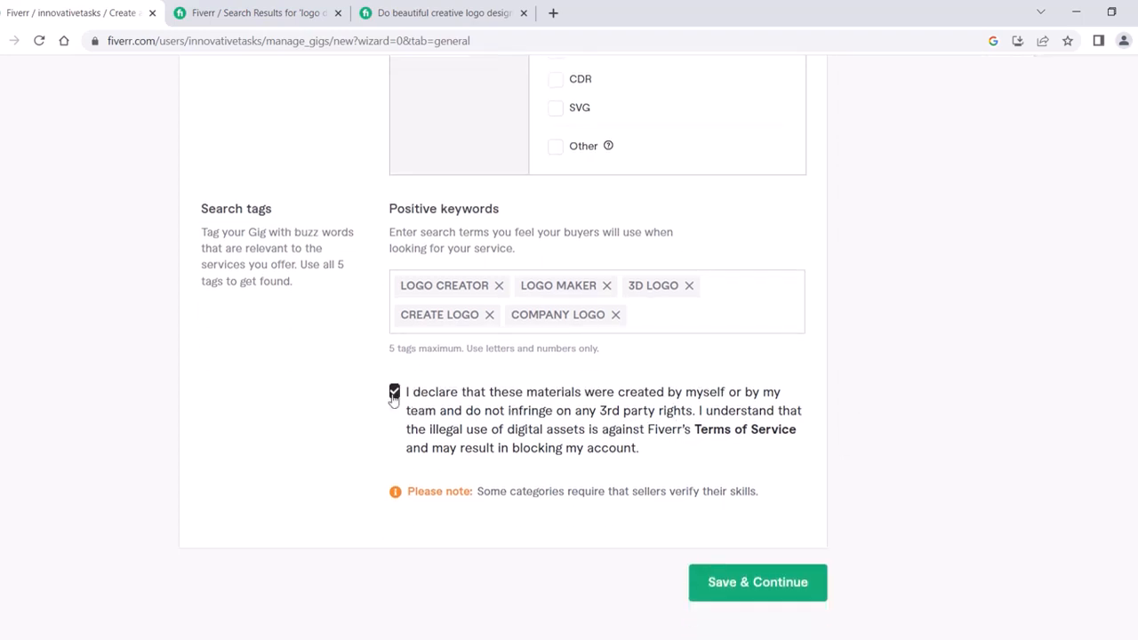
left_click(760, 591)
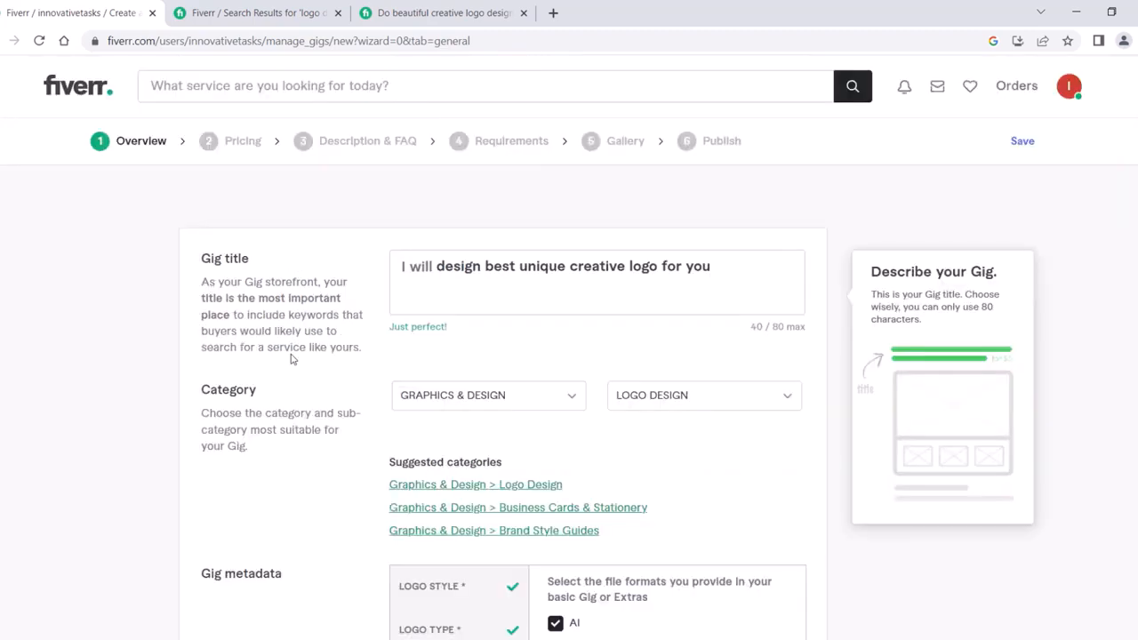
scroll(290, 359, "down", 10)
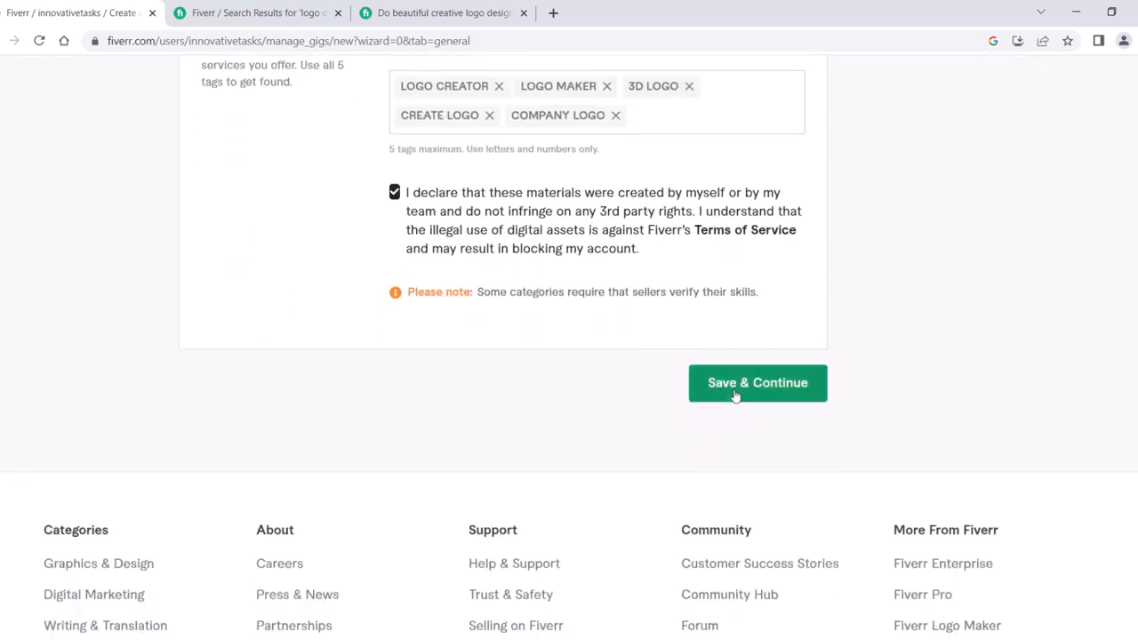
left_click(734, 385)
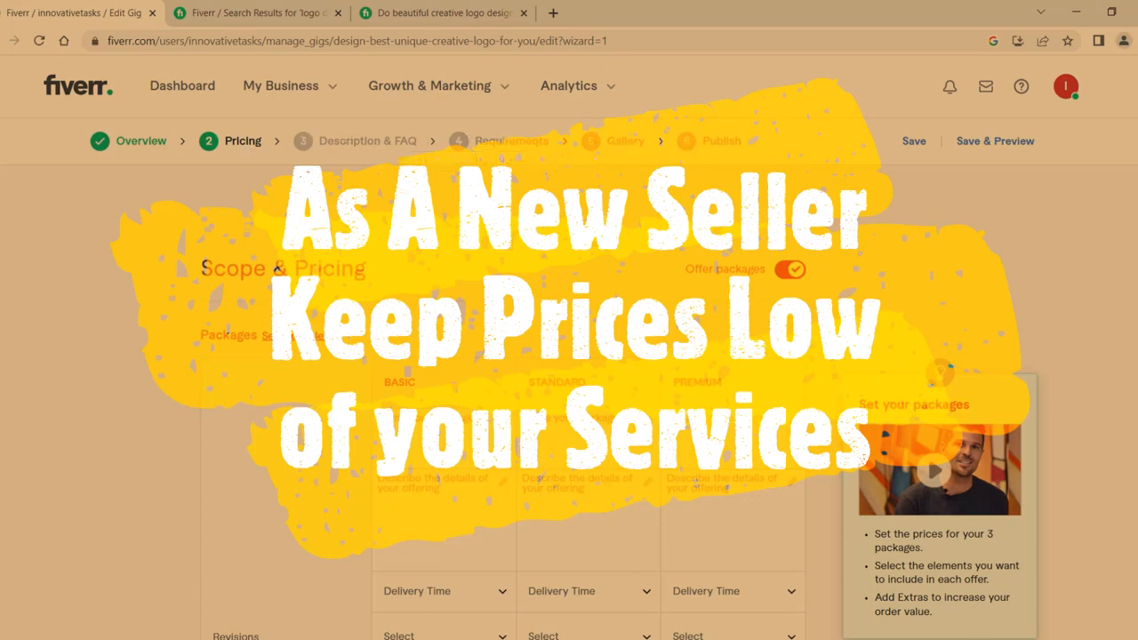
Step: Name the Basic, Standard and Premium packages "Silver", "Gold" and "Platinum" respectively
scroll(569, 356, "down", 3)
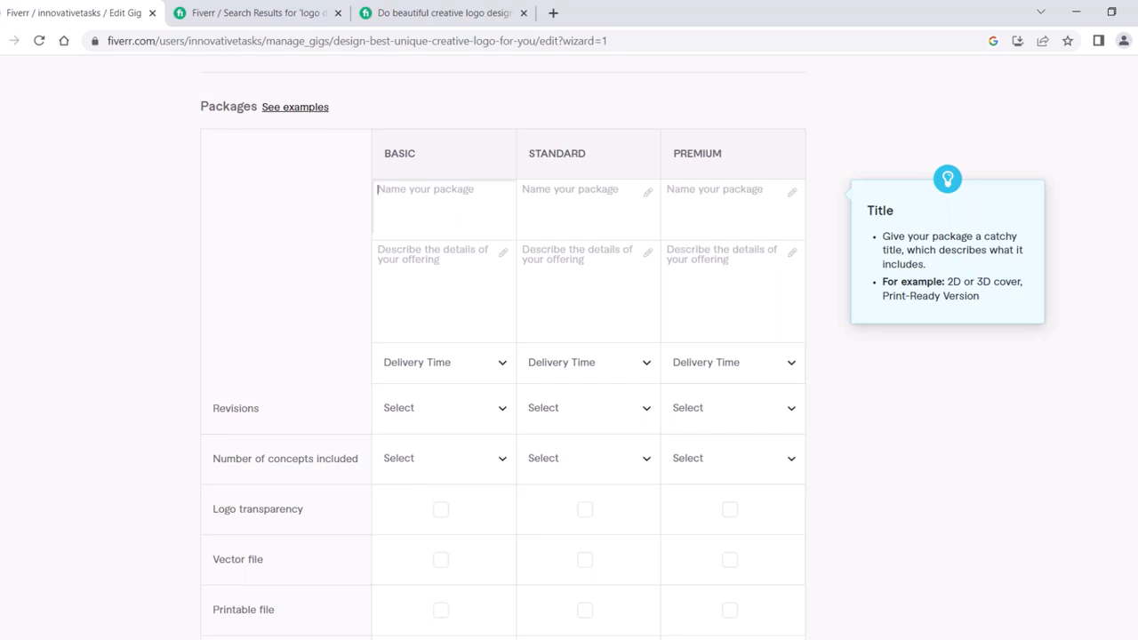
left_click(705, 196)
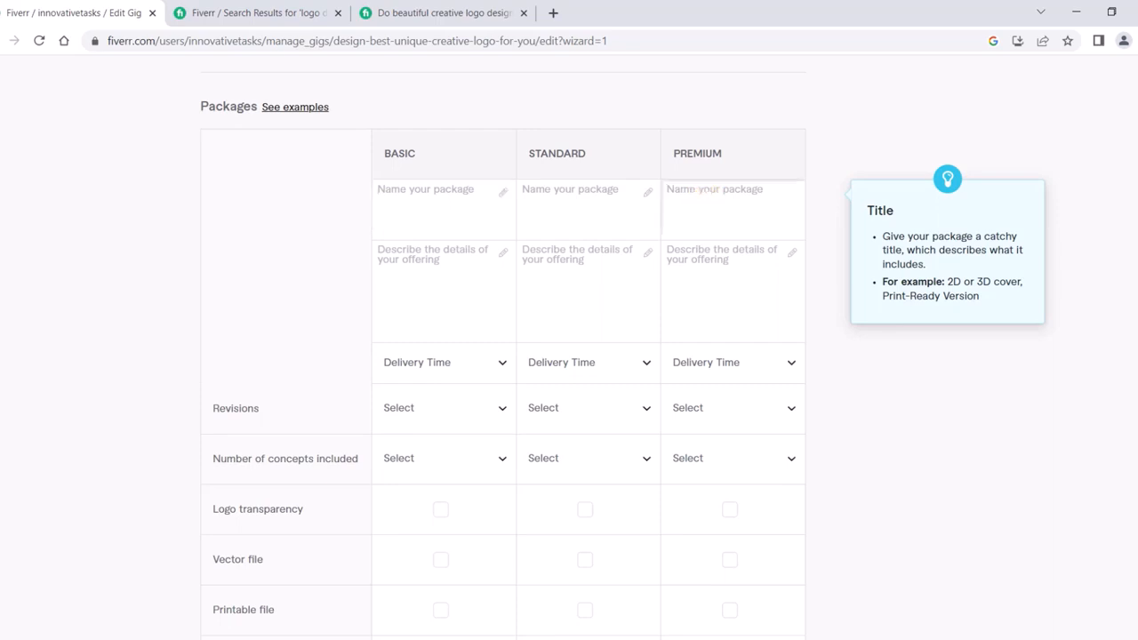
left_click(406, 207)
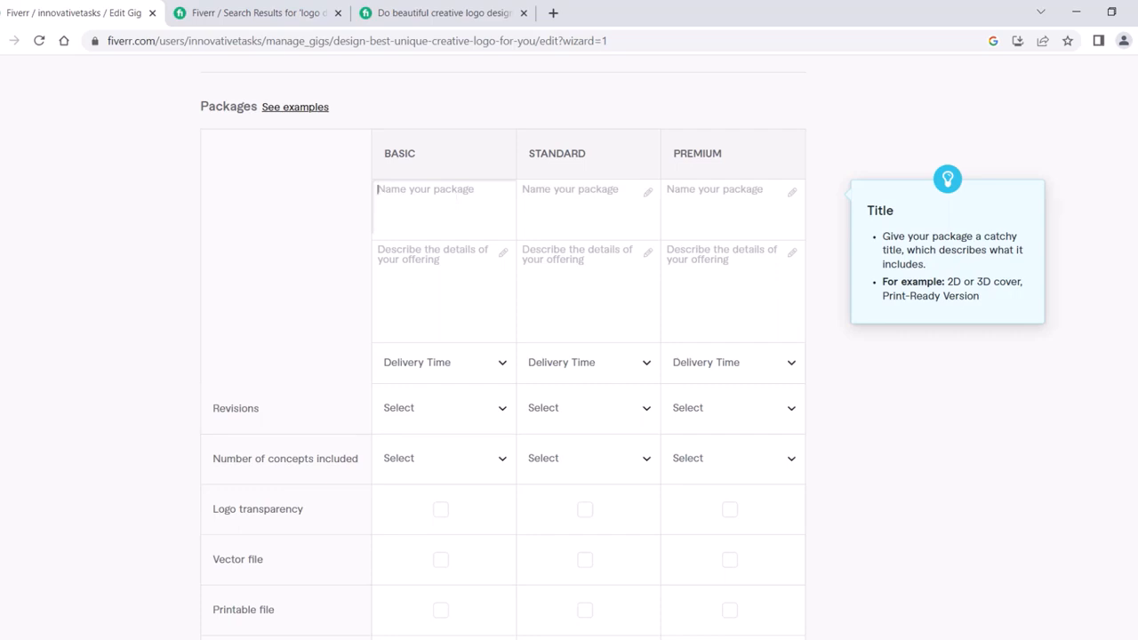
type("Silver")
left_click(534, 185)
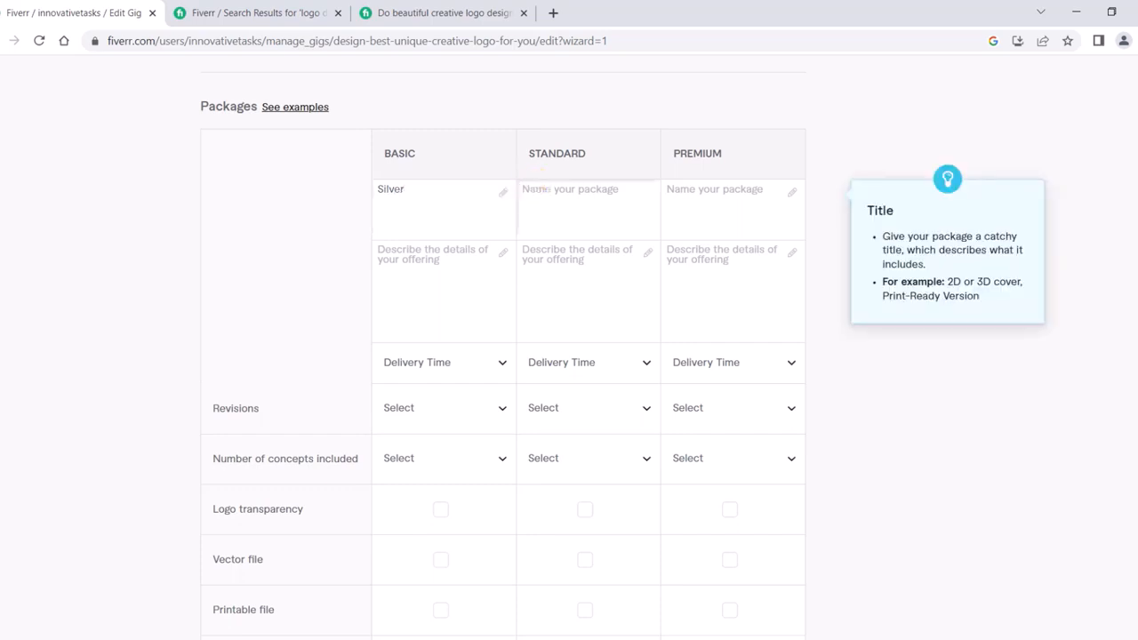
type("Gold")
left_click(695, 191)
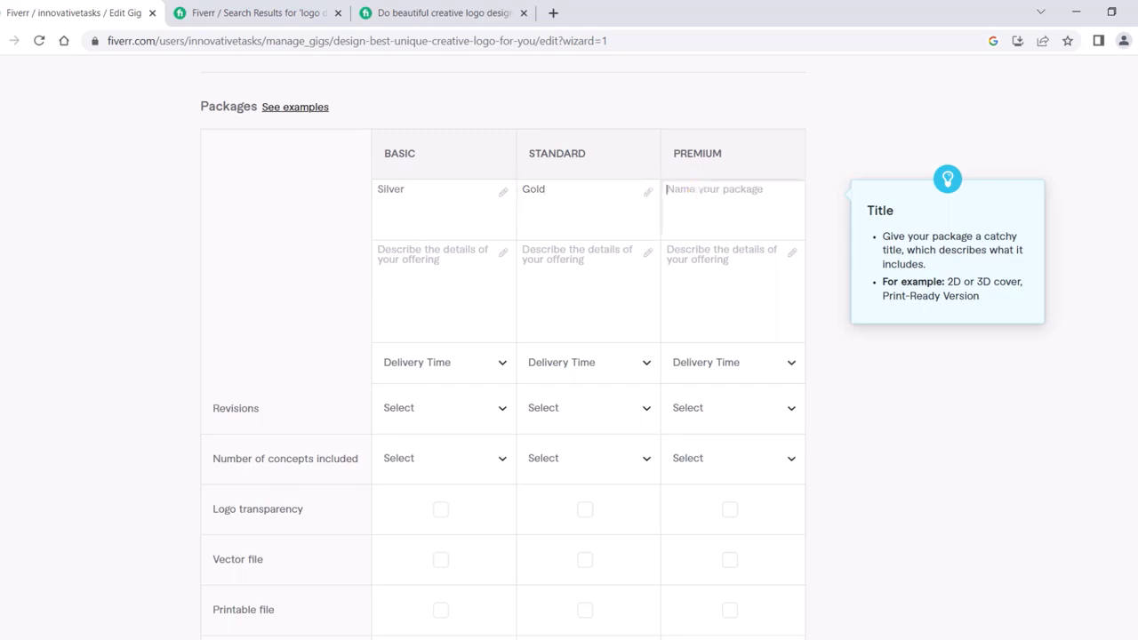
type("Platinum")
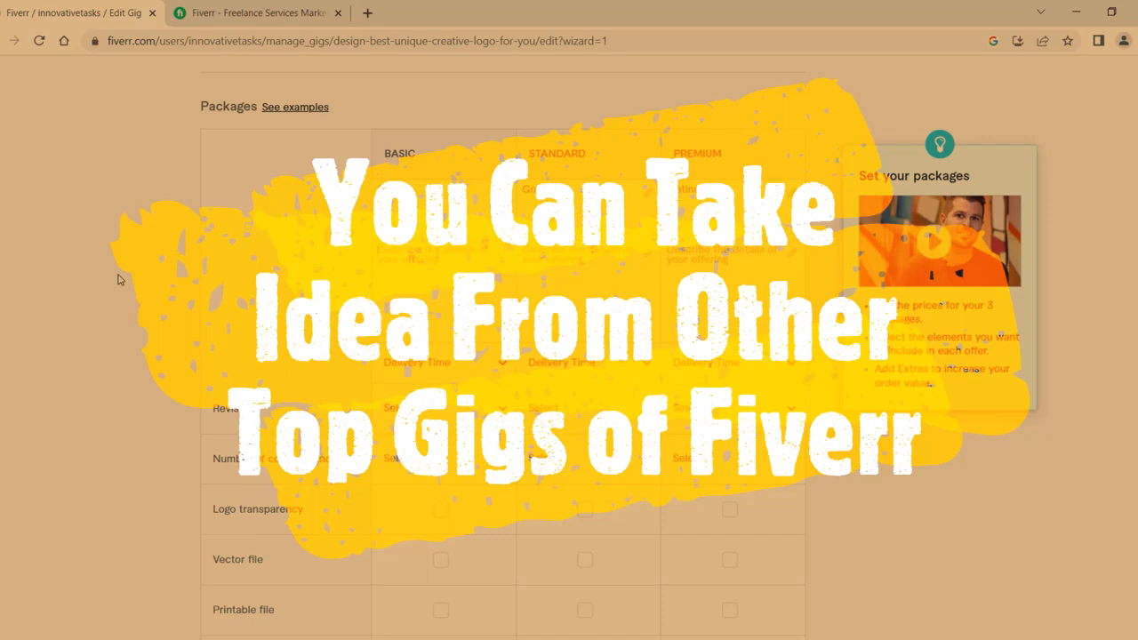
Step: From the Fiverr homepage, browse the most popular Logo Design gigs and open the gig "I will do superb minimalist logo design"
left_click(290, 5)
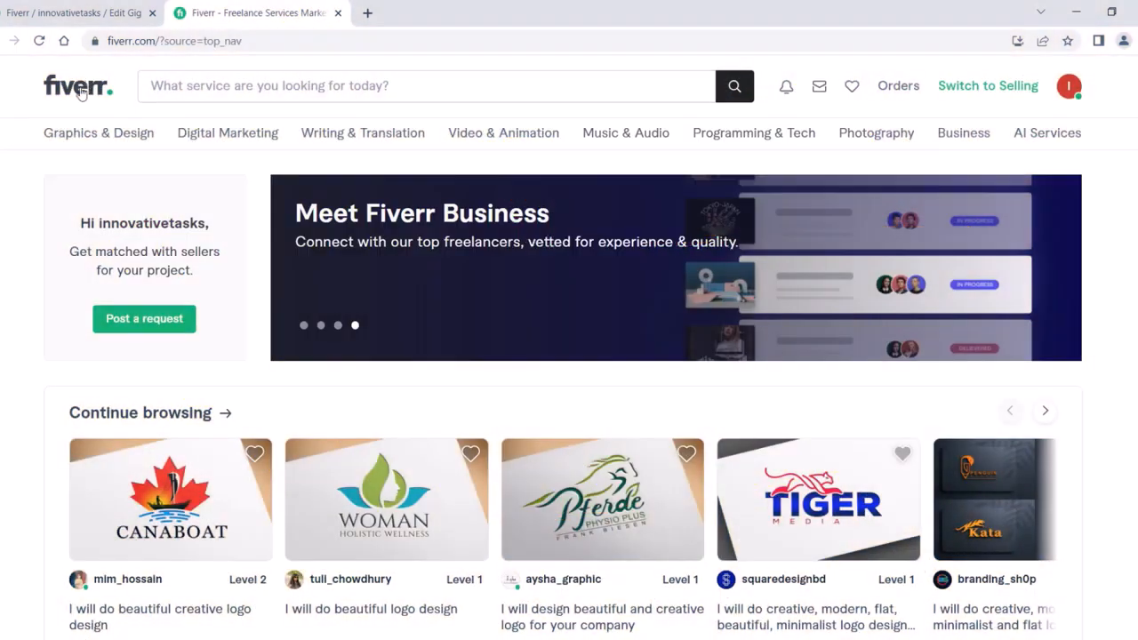
left_click(80, 92)
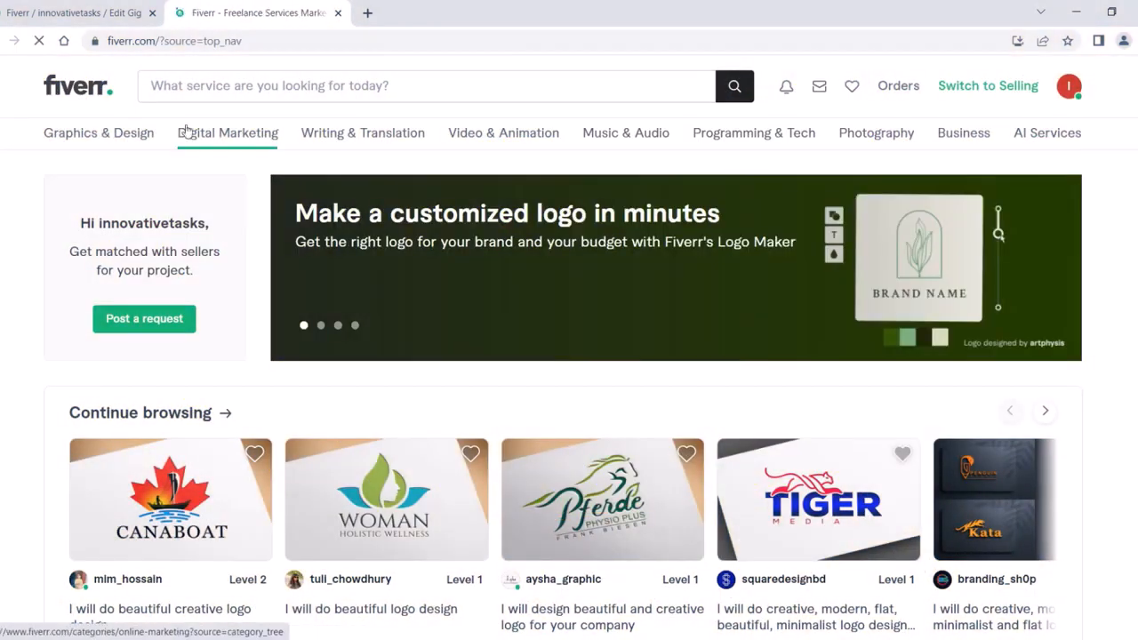
scroll(271, 279, "down", 5)
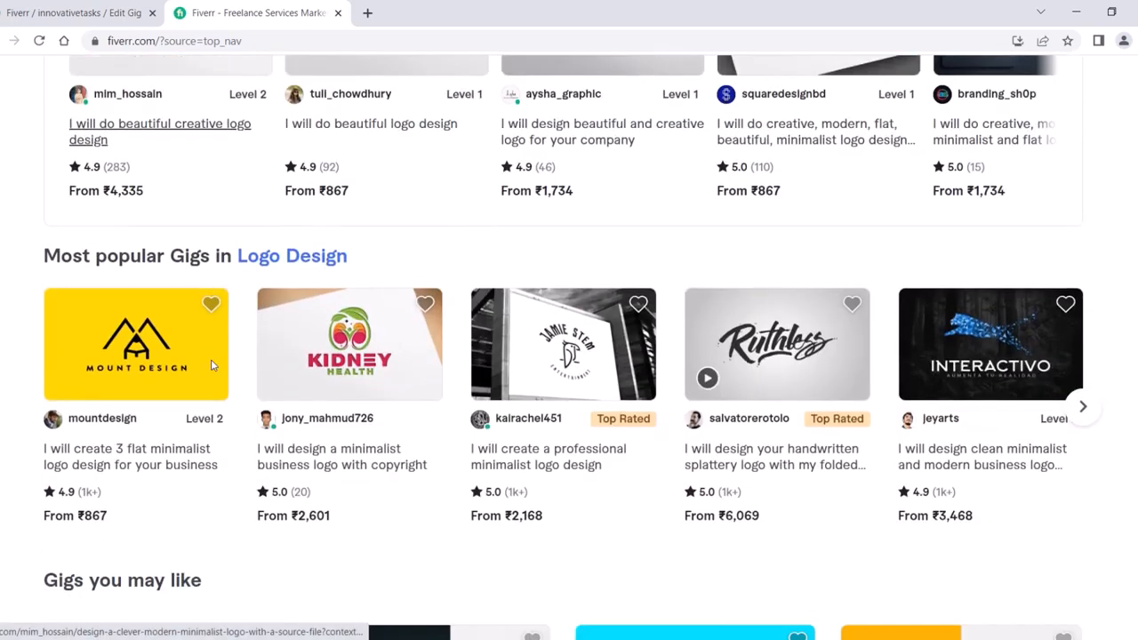
left_click(298, 249)
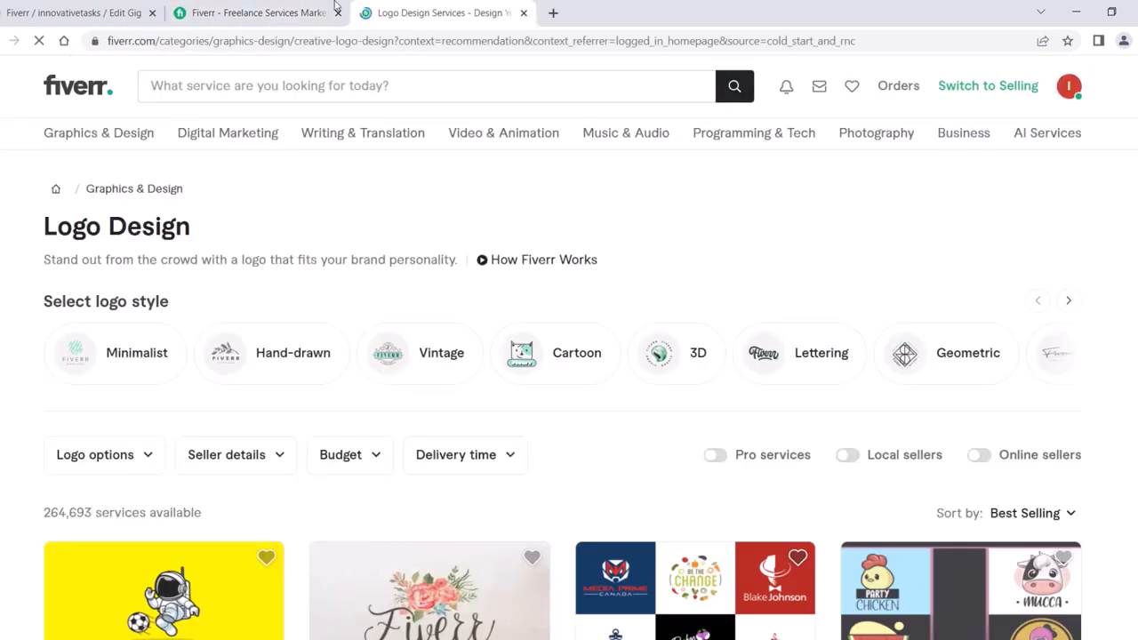
left_click(338, 14)
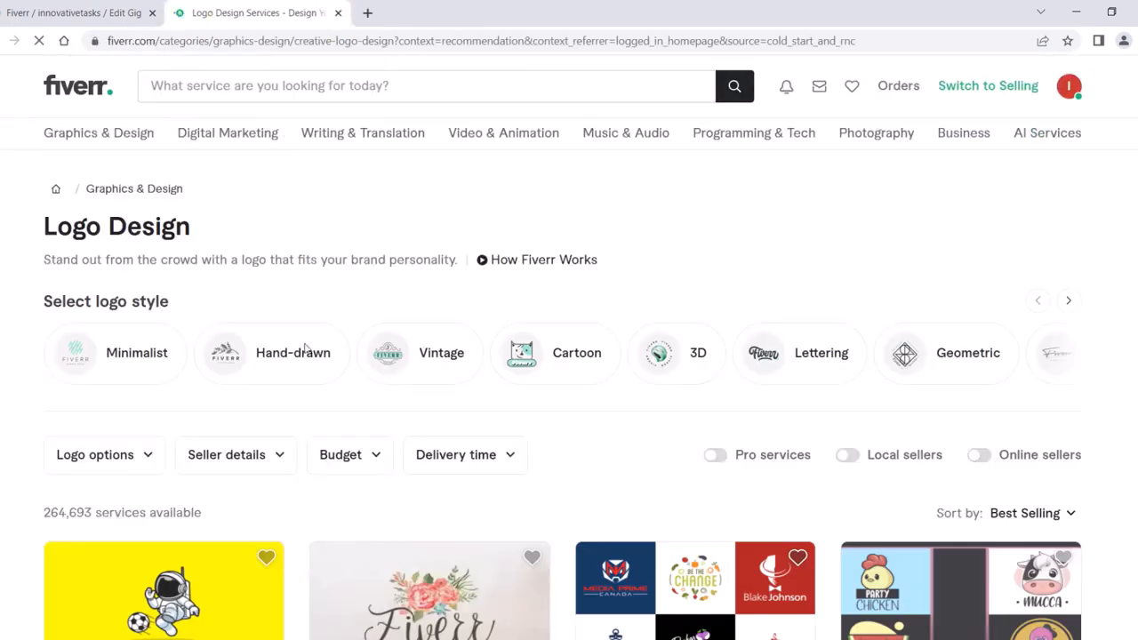
scroll(457, 305, "down", 4)
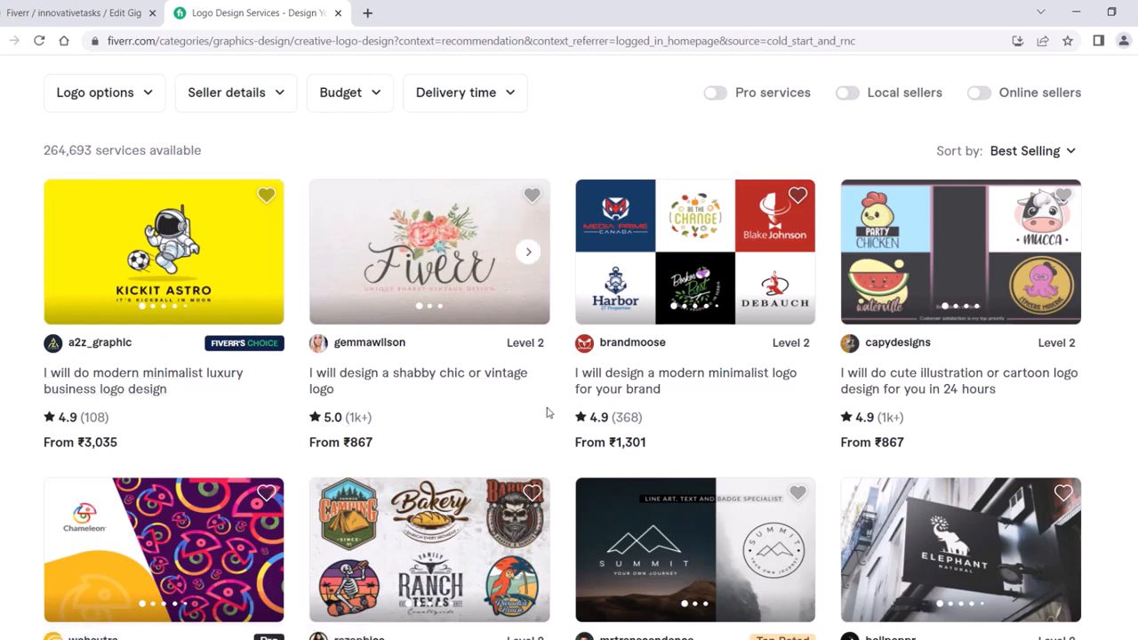
left_click(753, 416)
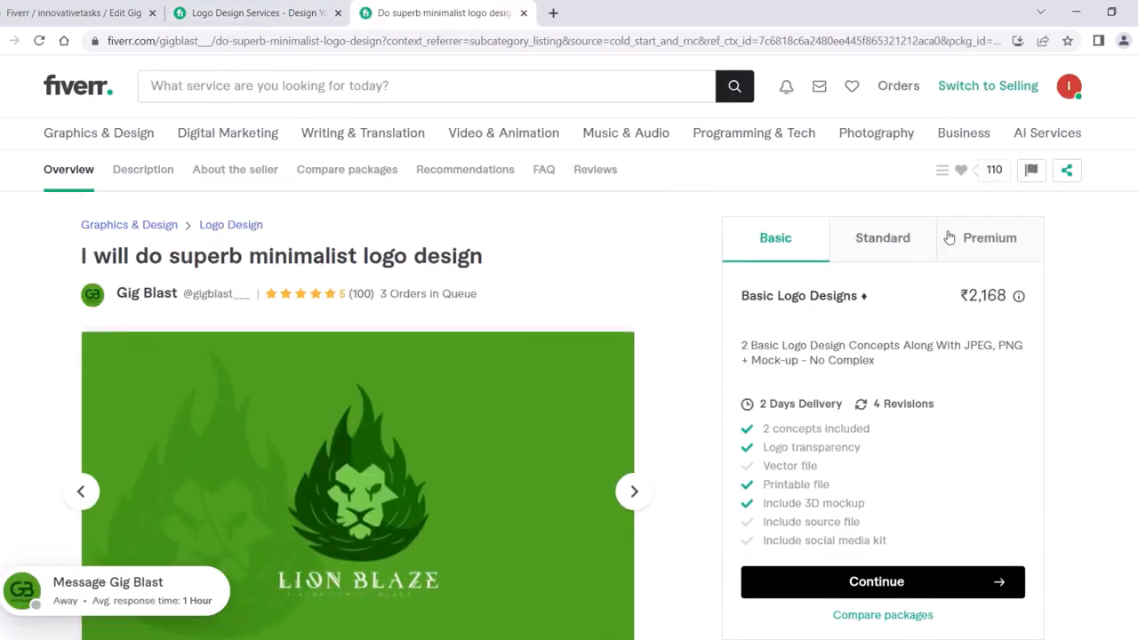
Step: View the Standard and Premium offers of this gig and find its package comparison table
left_click(886, 235)
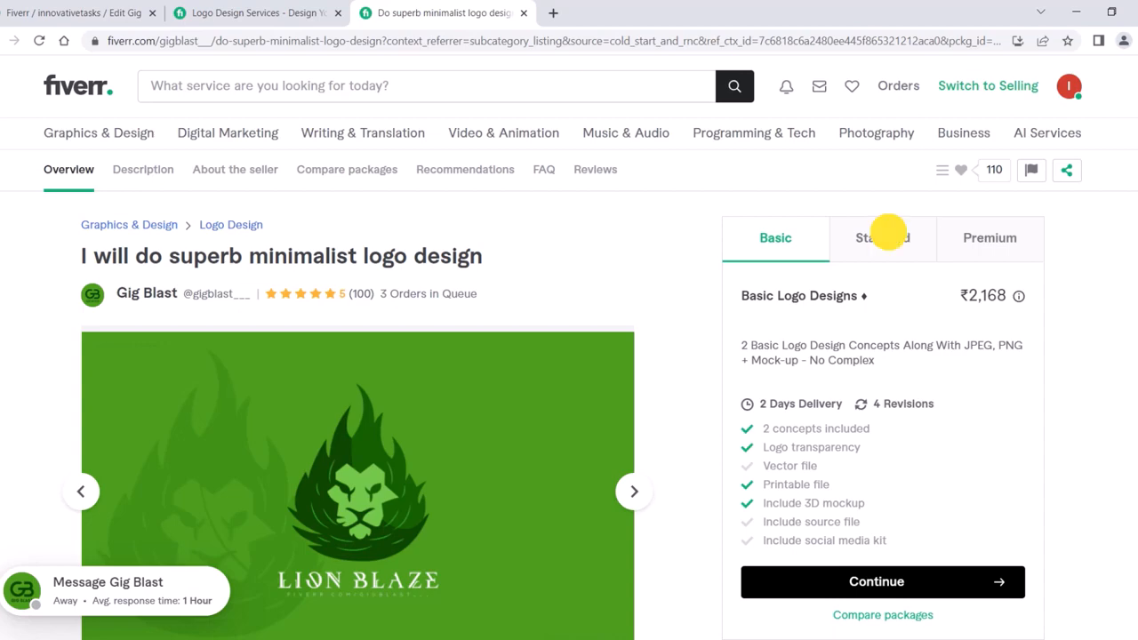
left_click(978, 238)
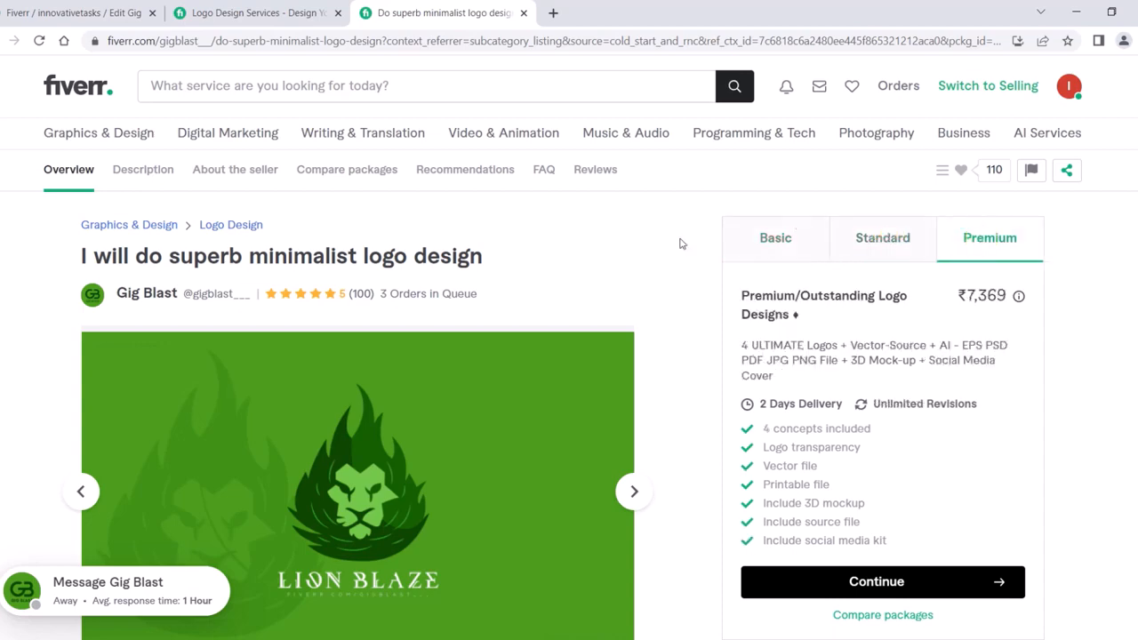
scroll(546, 280, "down", 5)
scroll(546, 282, "down", 15)
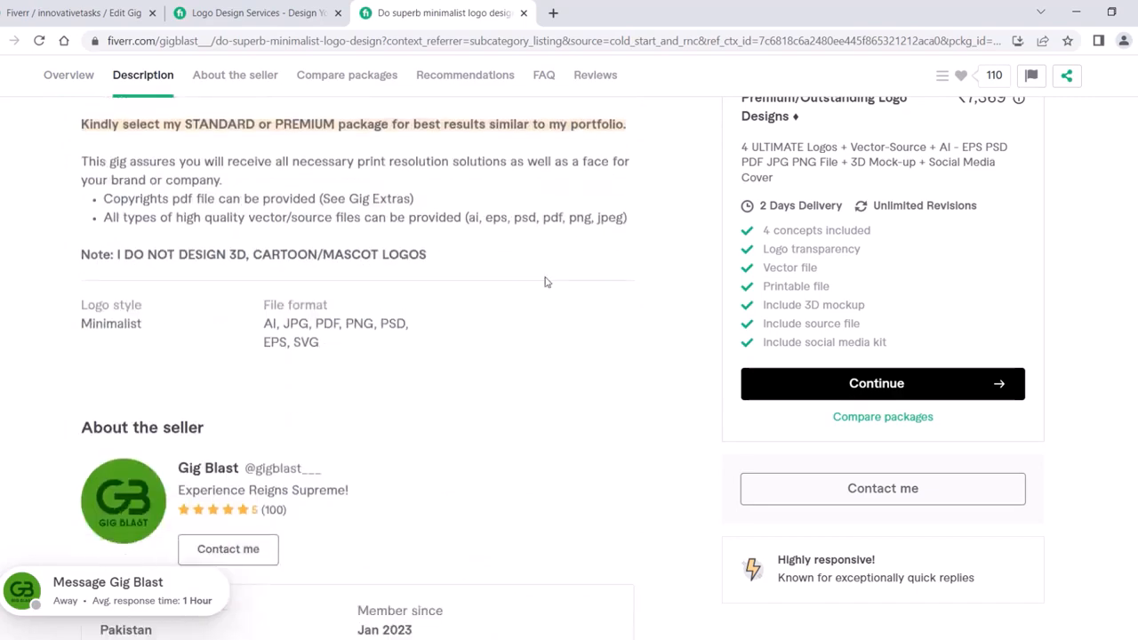
scroll(546, 282, "down", 6)
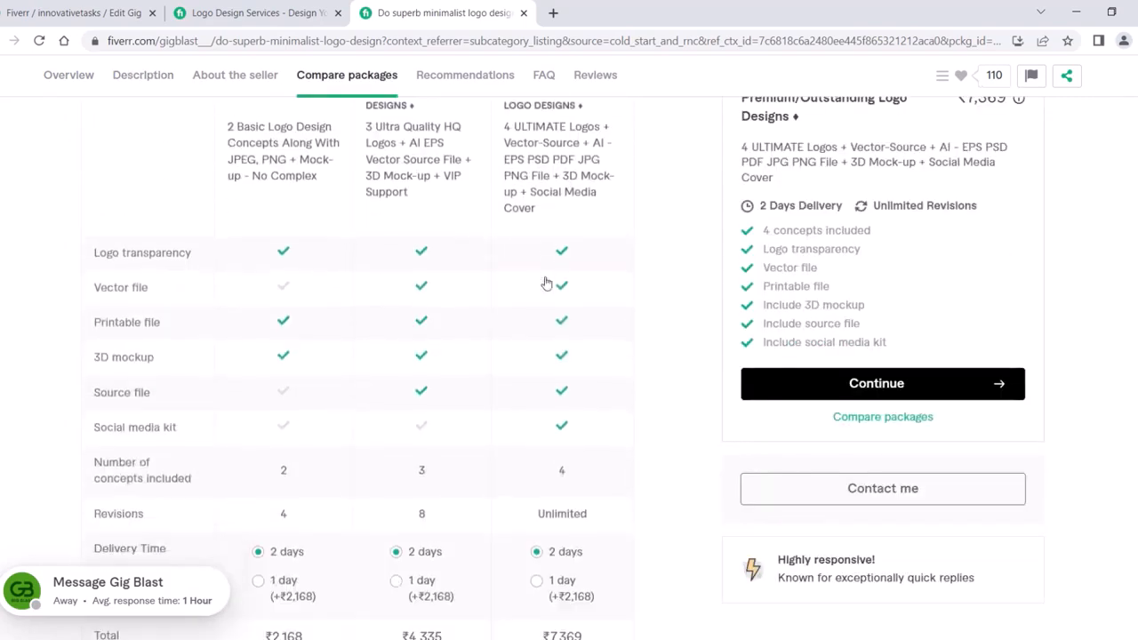
scroll(359, 354, "up", 1)
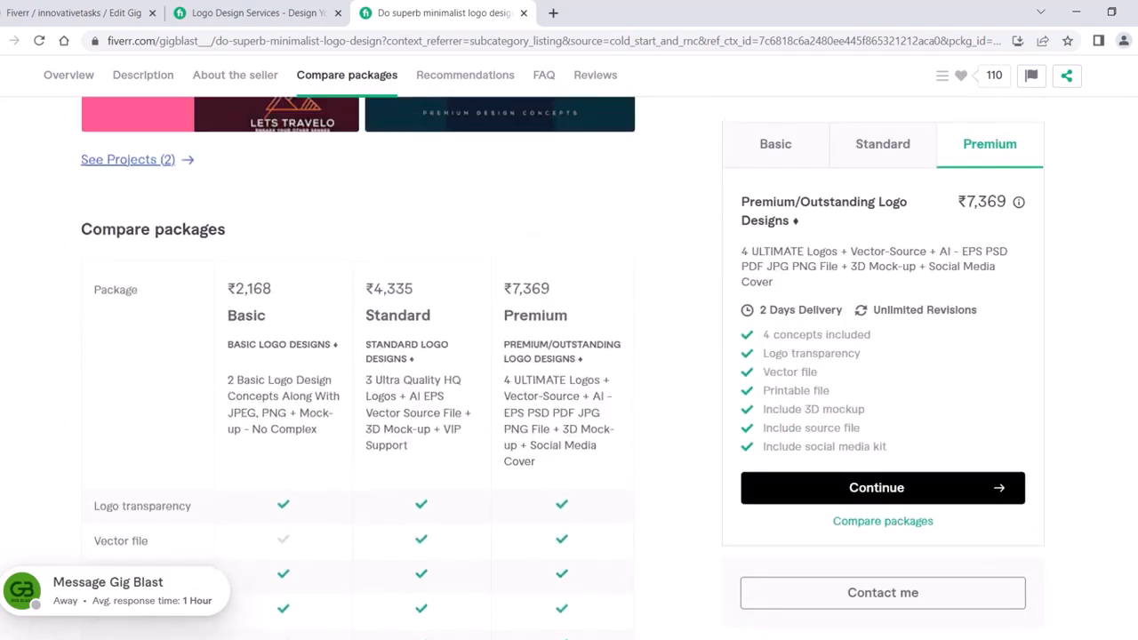
scroll(318, 257, "down", 2)
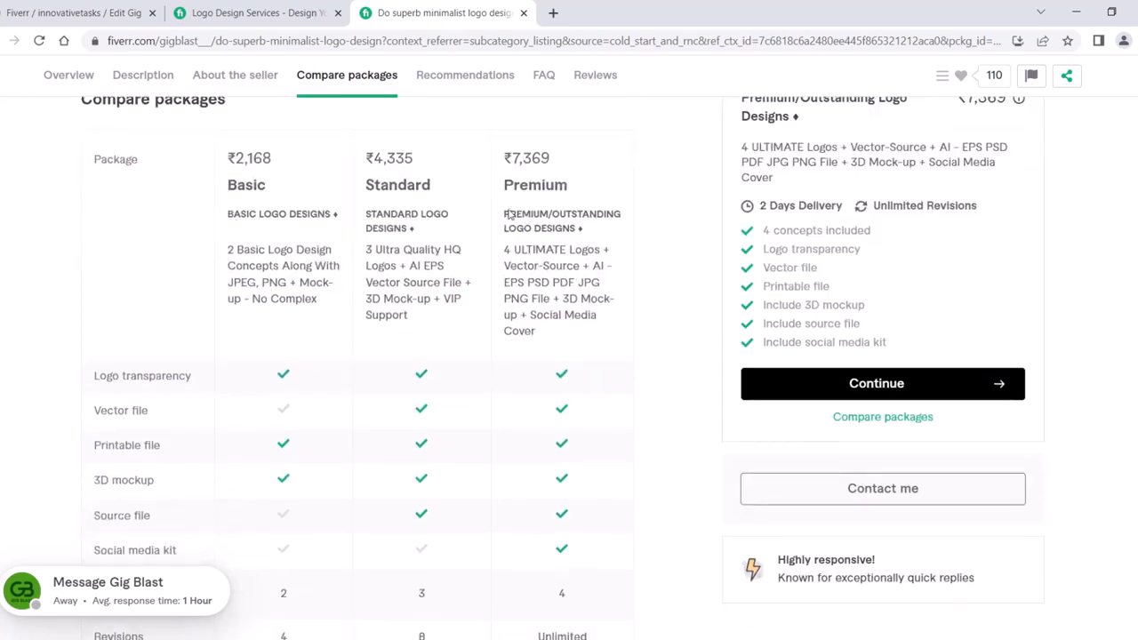
Step: Examine the package names, descriptions, prices and included features in the comparison table
left_click_drag(507, 214, 574, 229)
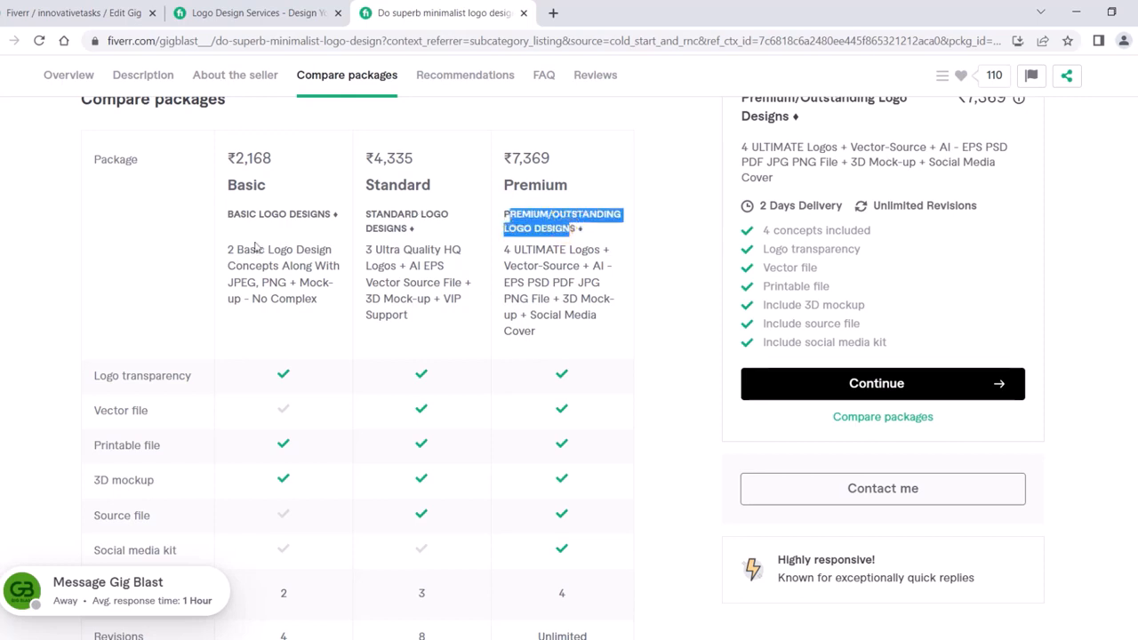
left_click_drag(229, 250, 330, 297)
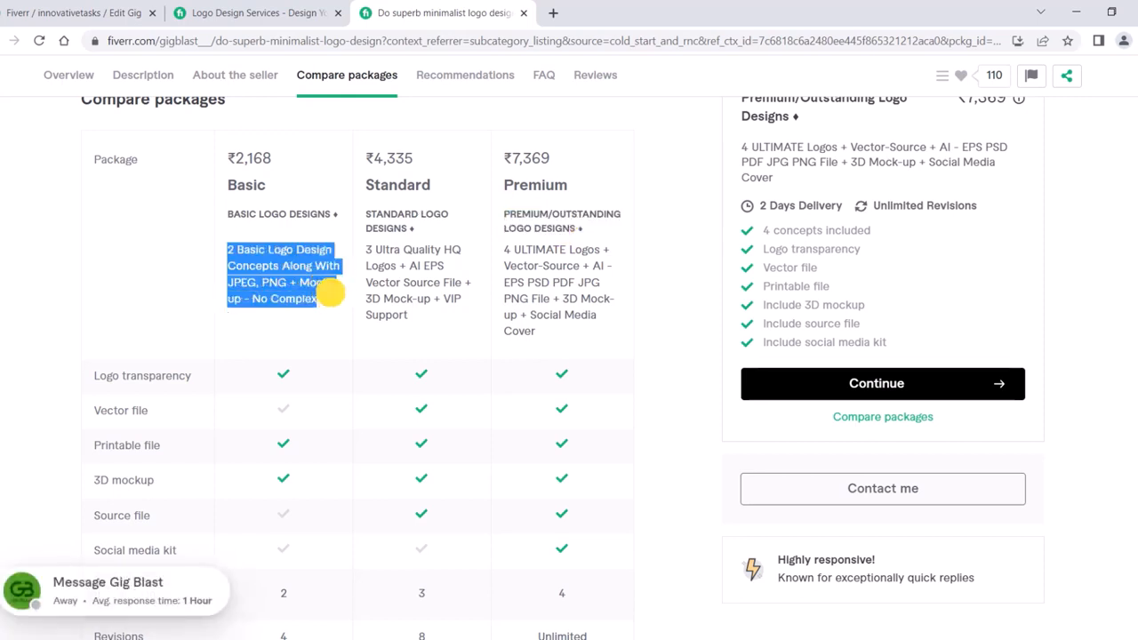
left_click_drag(367, 250, 431, 320)
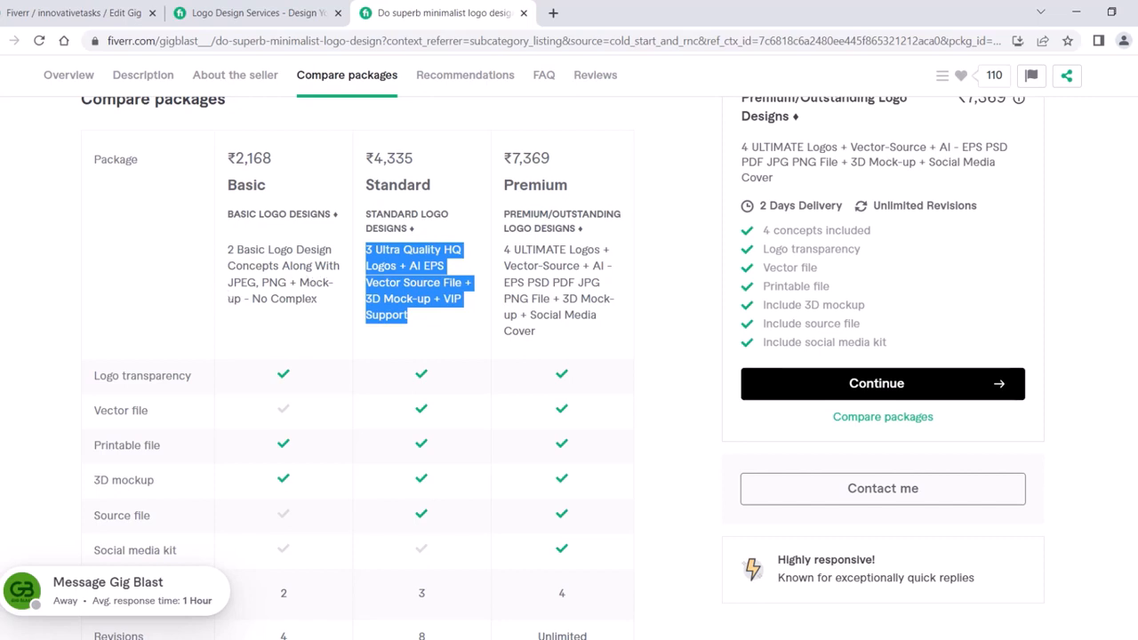
left_click_drag(228, 158, 284, 163)
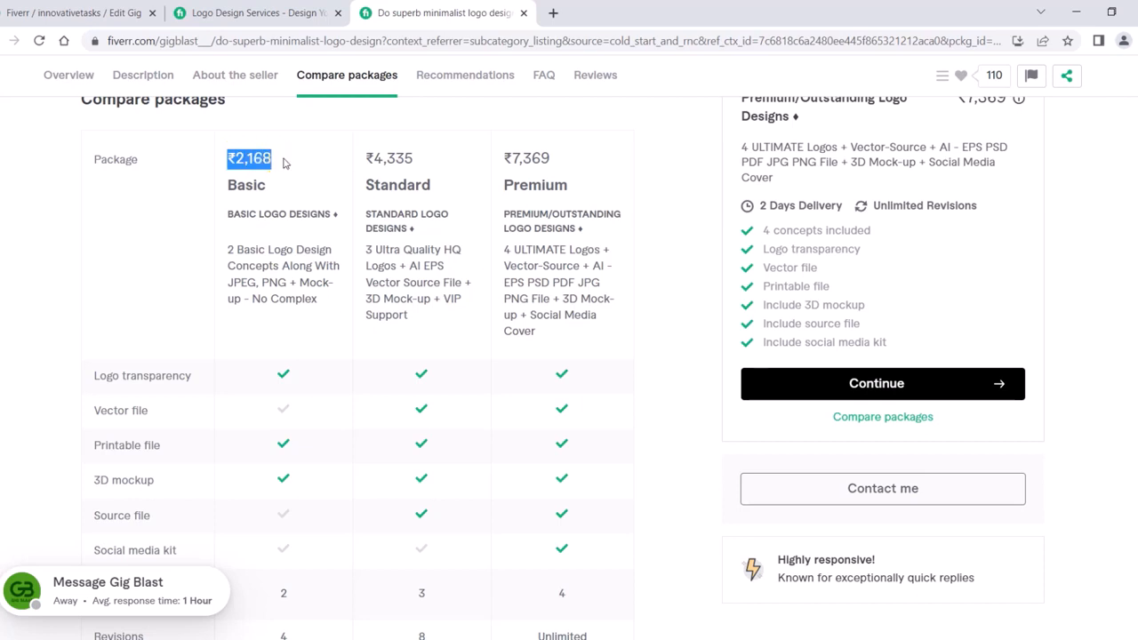
left_click_drag(365, 250, 440, 252)
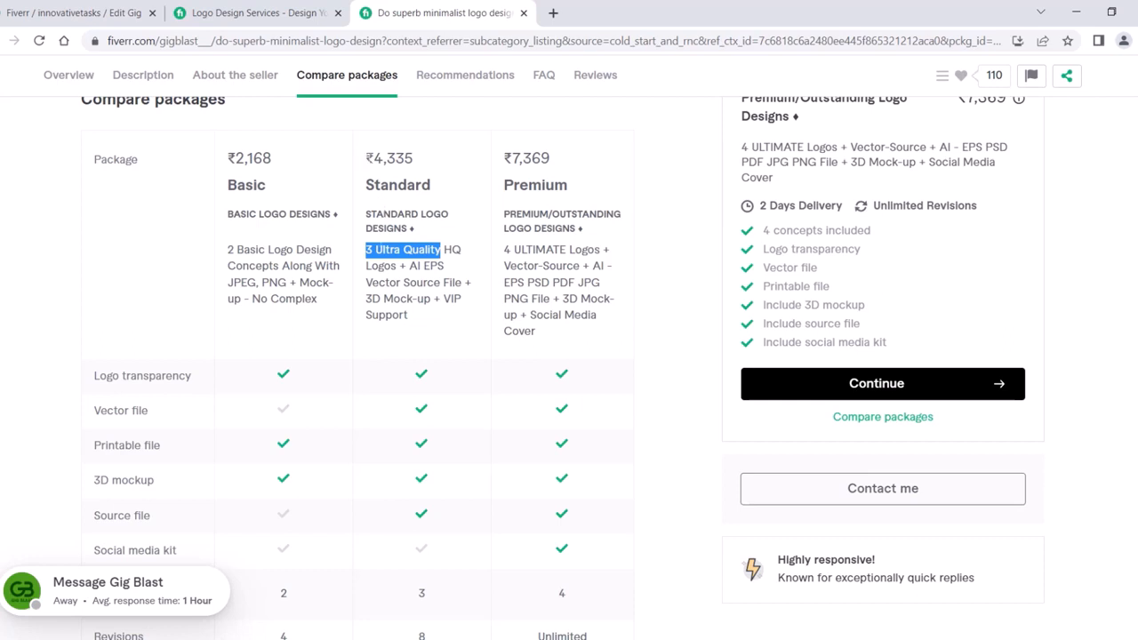
left_click_drag(511, 157, 544, 182)
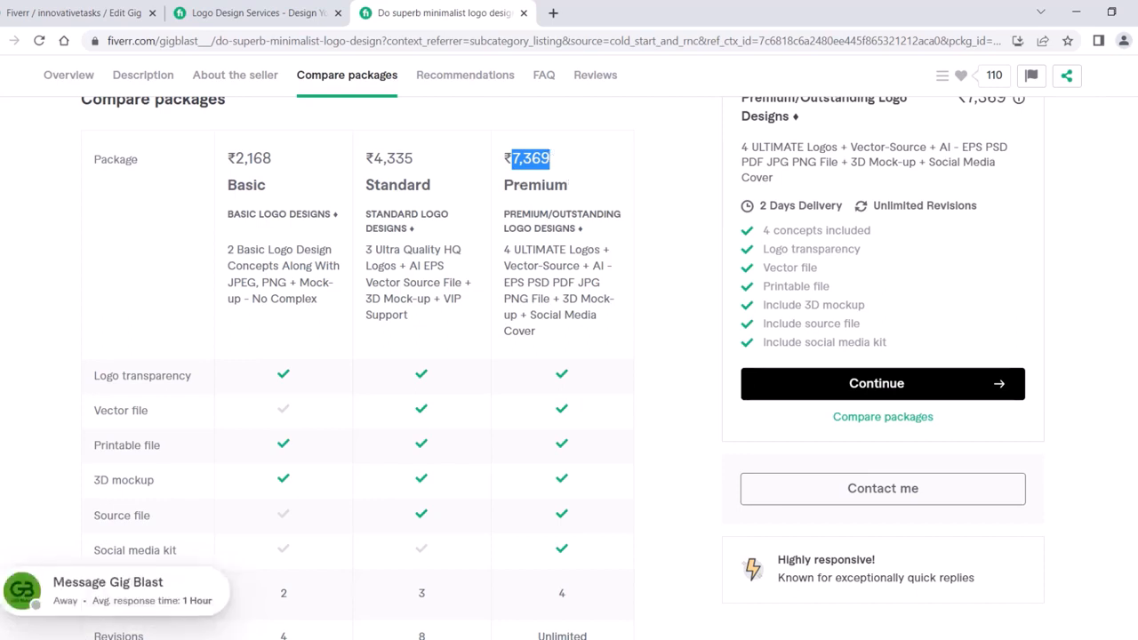
scroll(426, 248, "down", 4)
scroll(297, 305, "up", 2)
scroll(298, 305, "up", 1)
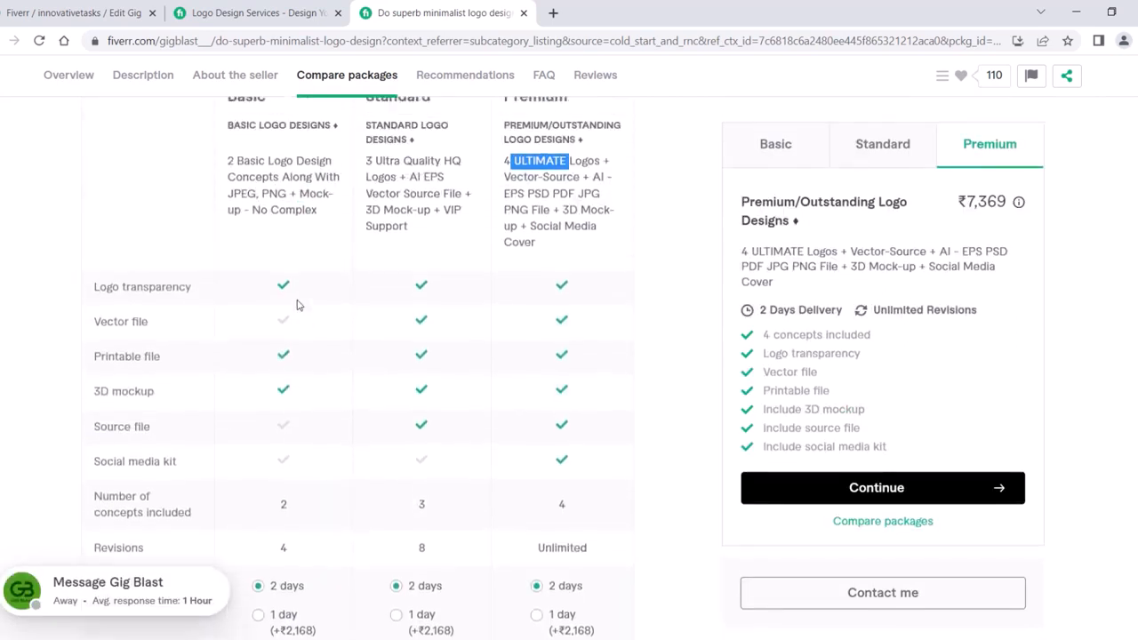
Step: Return to the gig being edited and describe the Basic package as "2 logo design with unlimited revisions"
left_click(102, 12)
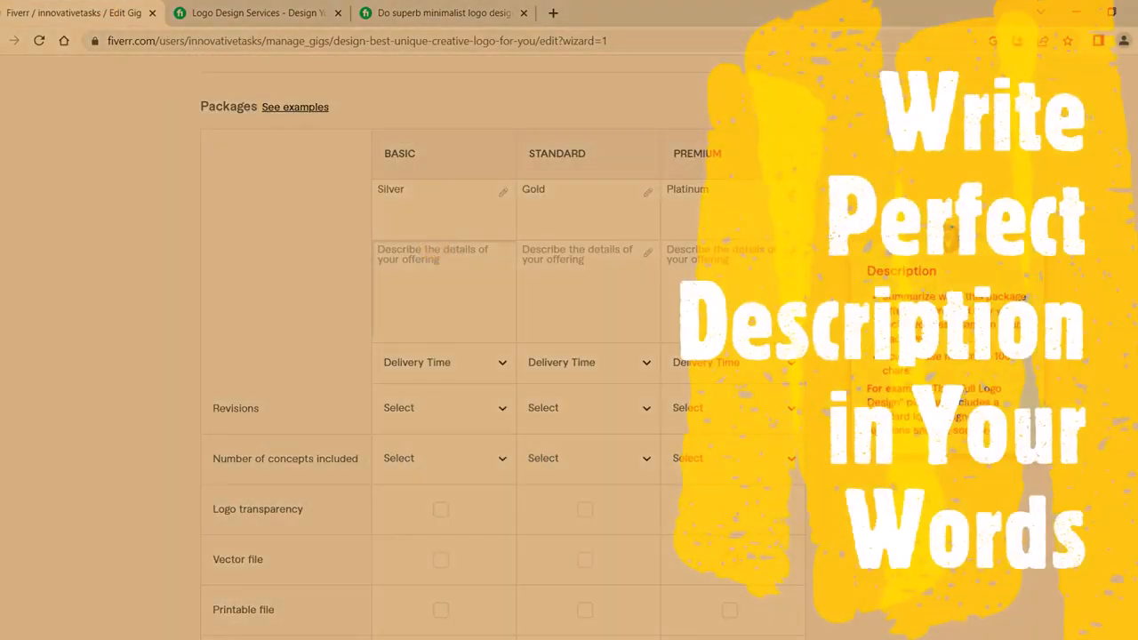
type("2 log")
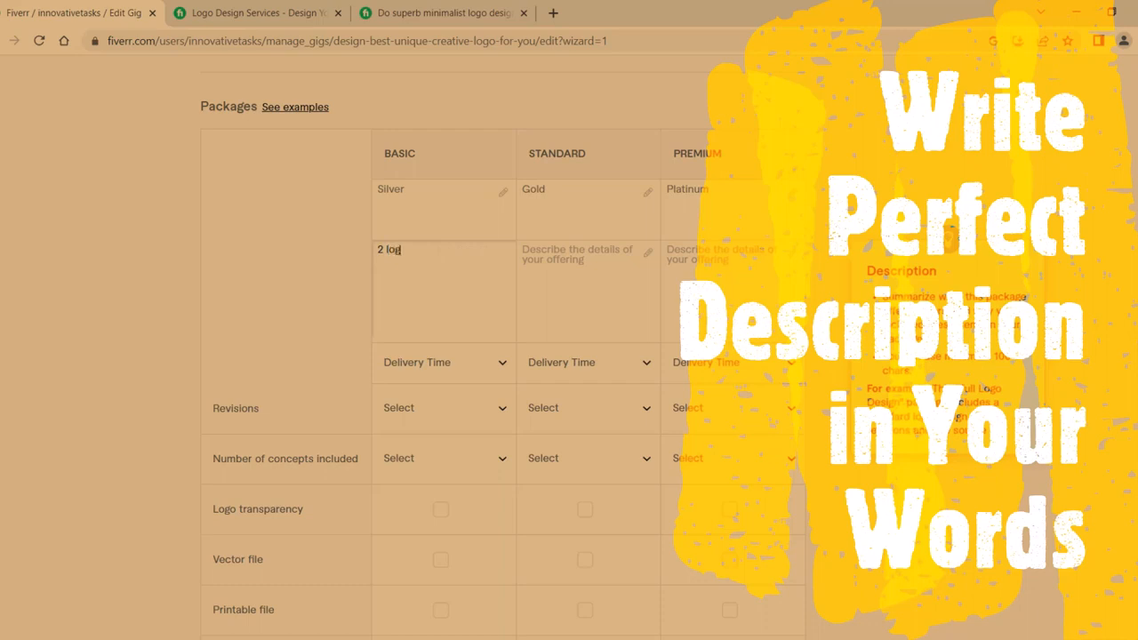
type("o design with unlimited revis")
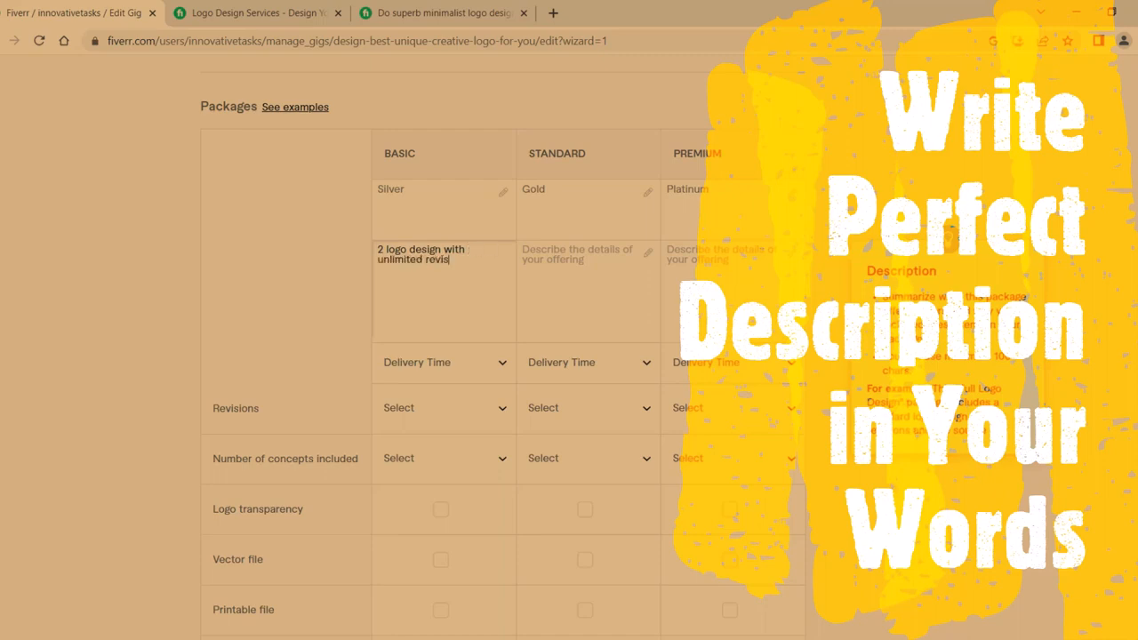
type("ions")
Step: Describe the Standard package as "5 logo designs with unlimited revisions" and the Premium package as "8logo designs with unlimited revisions"
key("Tab")
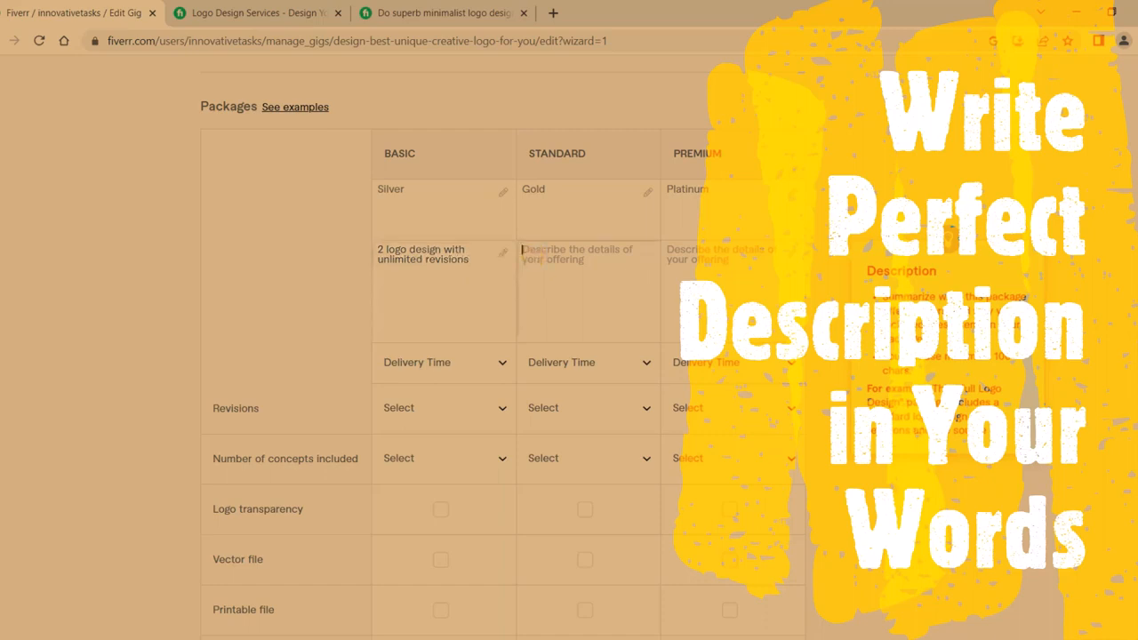
type("5 logo designs with unlimited revisions")
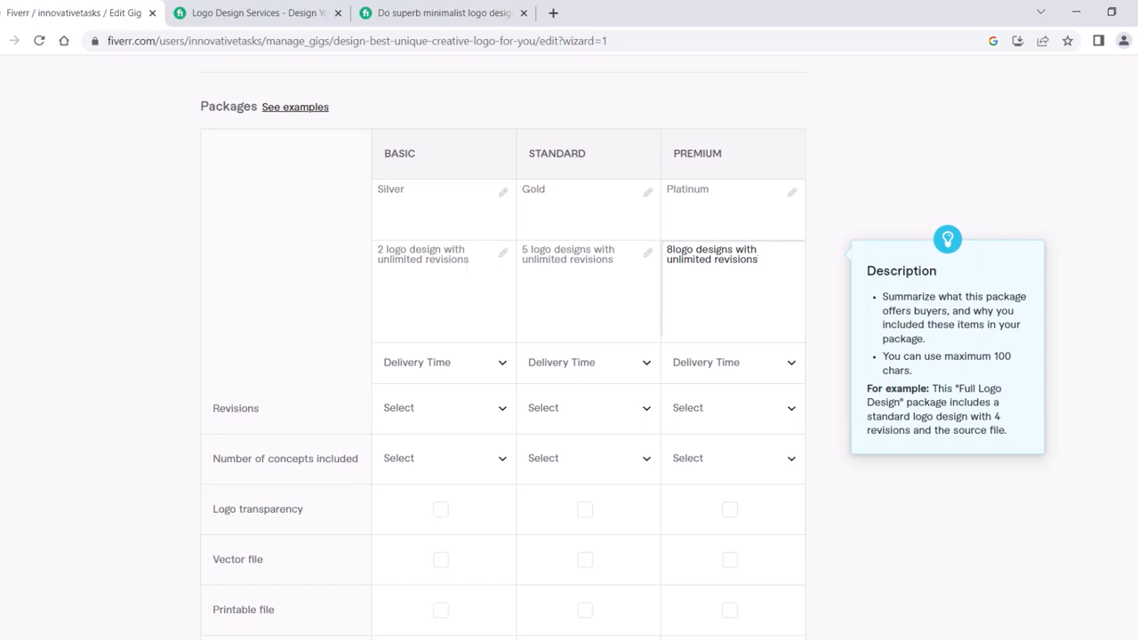
Step: Change the number of logos in the Basic package description to 3
left_click(471, 261)
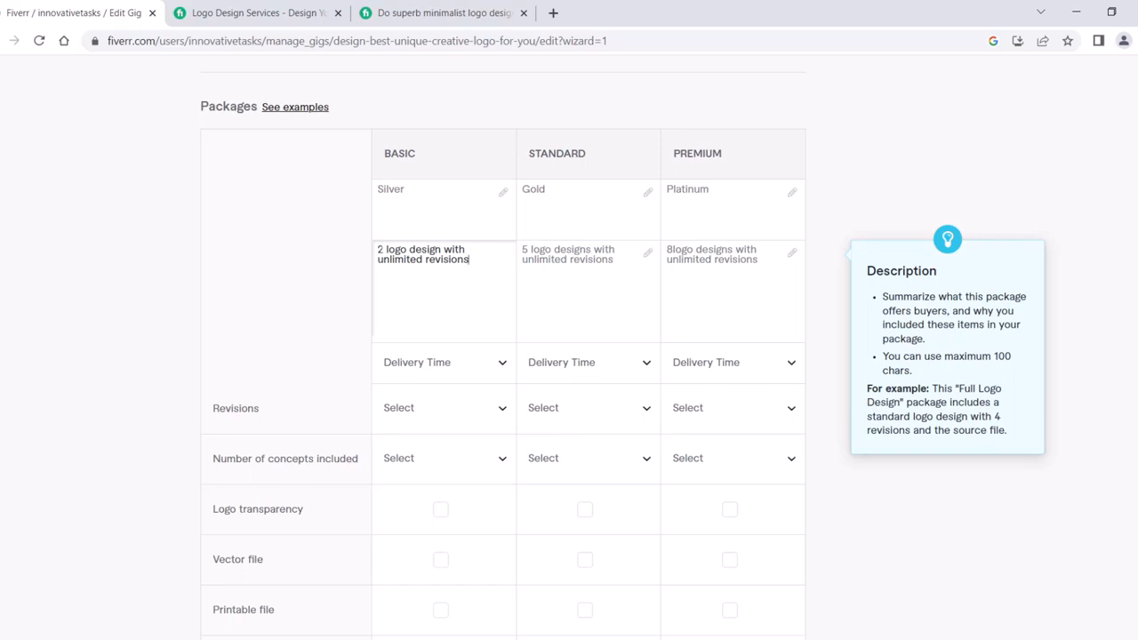
left_click(383, 251)
key("BackSpace")
type("3")
left_click(628, 261)
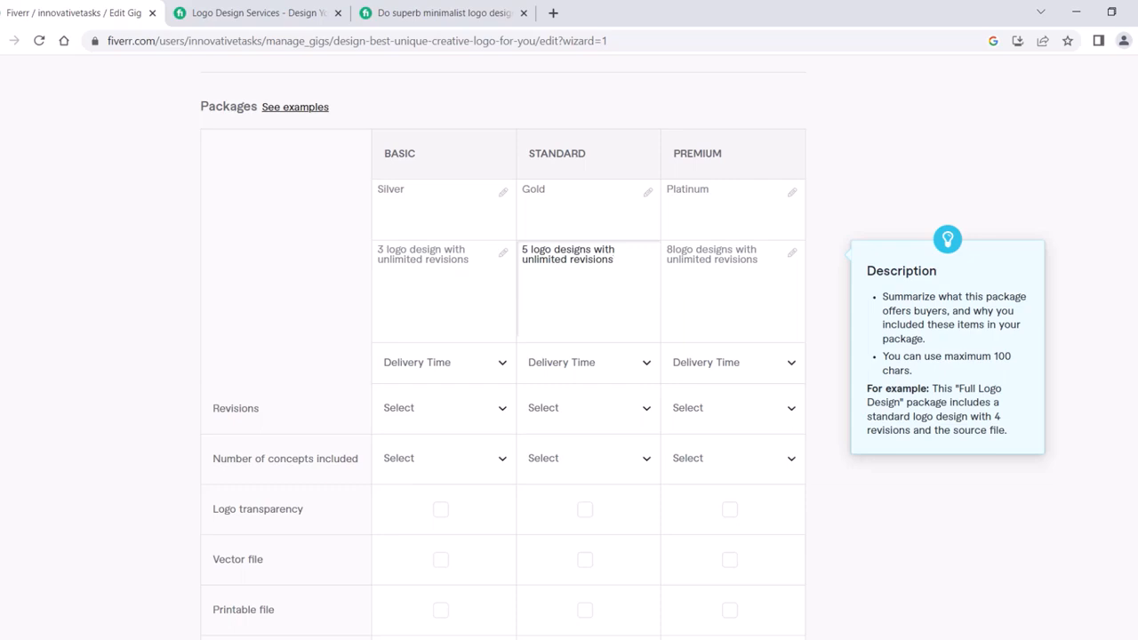
Step: Set the Basic package's delivery time to 1 day
left_click(475, 364)
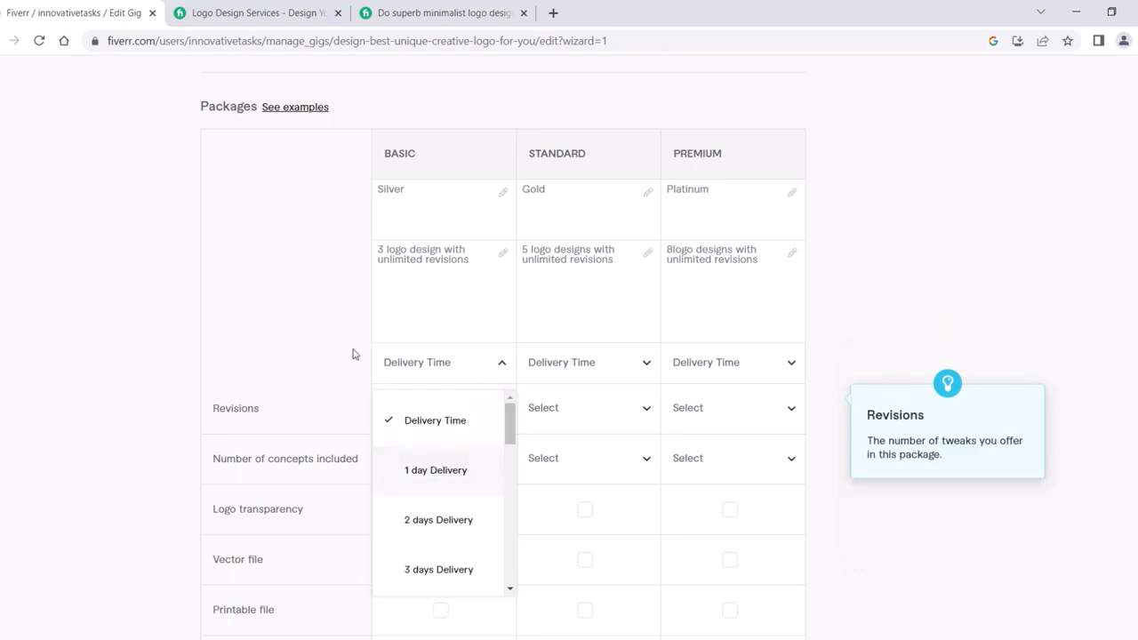
left_click(435, 468)
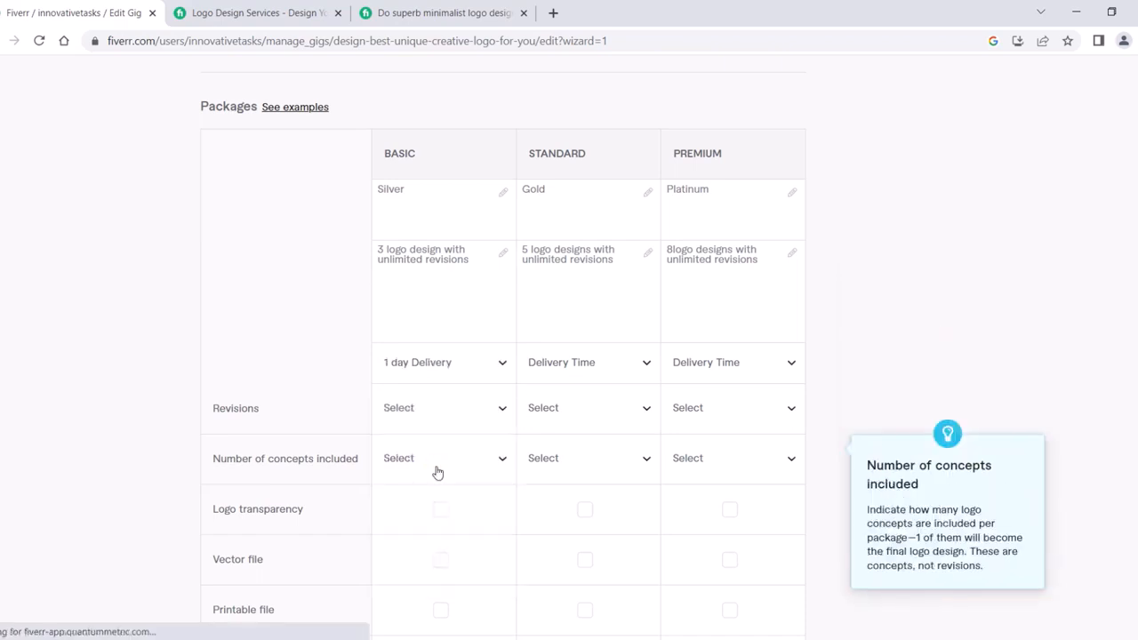
Step: Set the delivery time to 1 day for the Standard package and 2 days for the Premium package
left_click(563, 364)
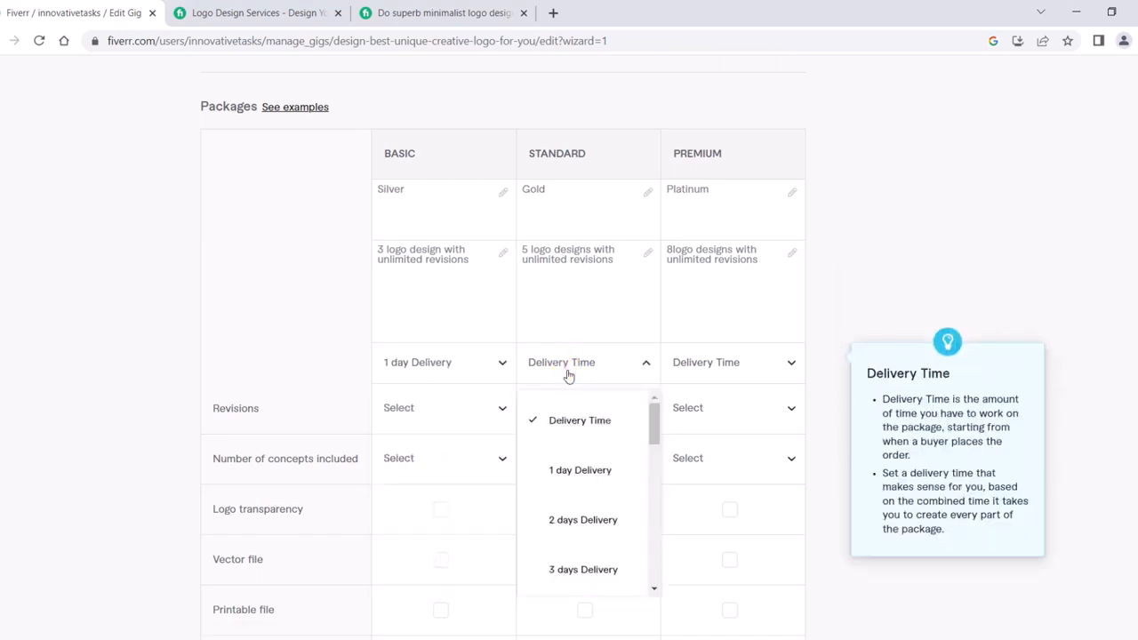
left_click(582, 469)
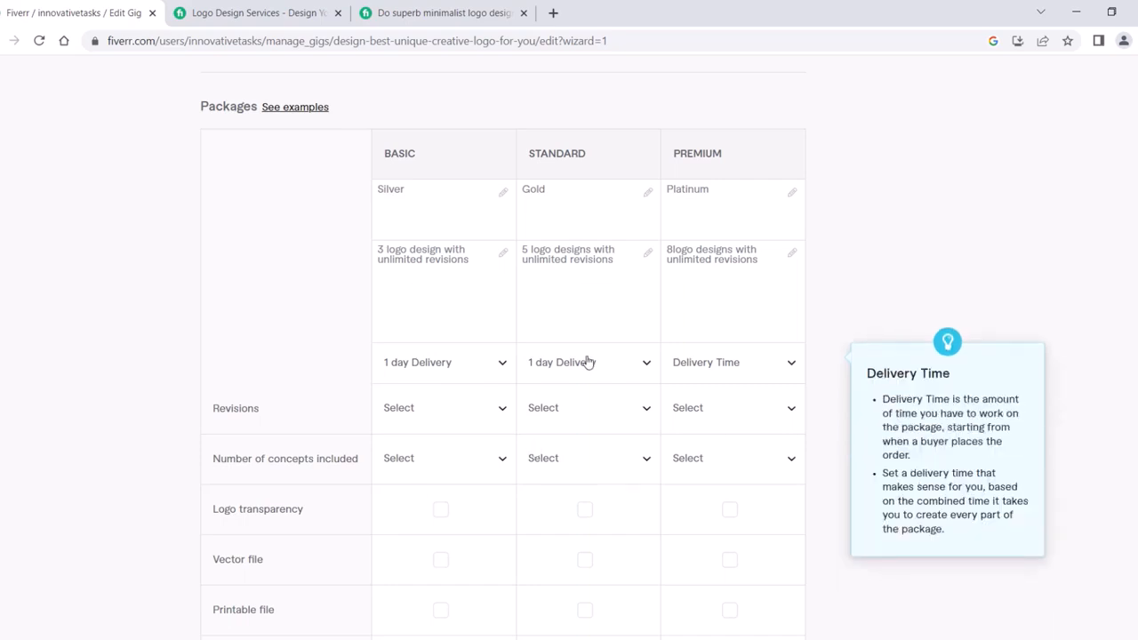
left_click(693, 356)
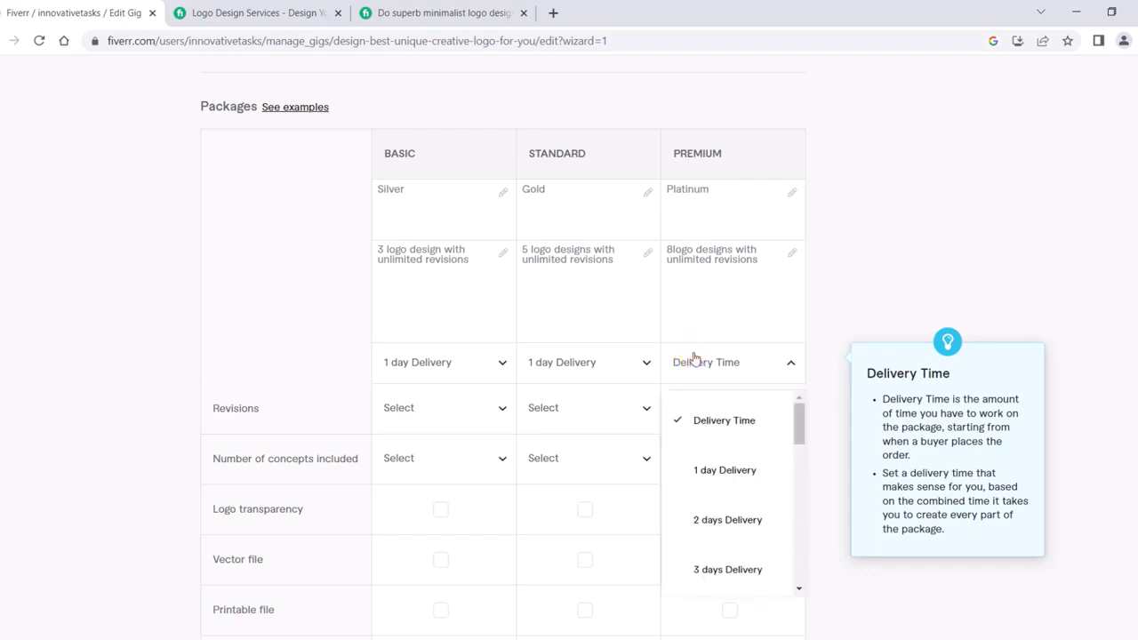
left_click(716, 518)
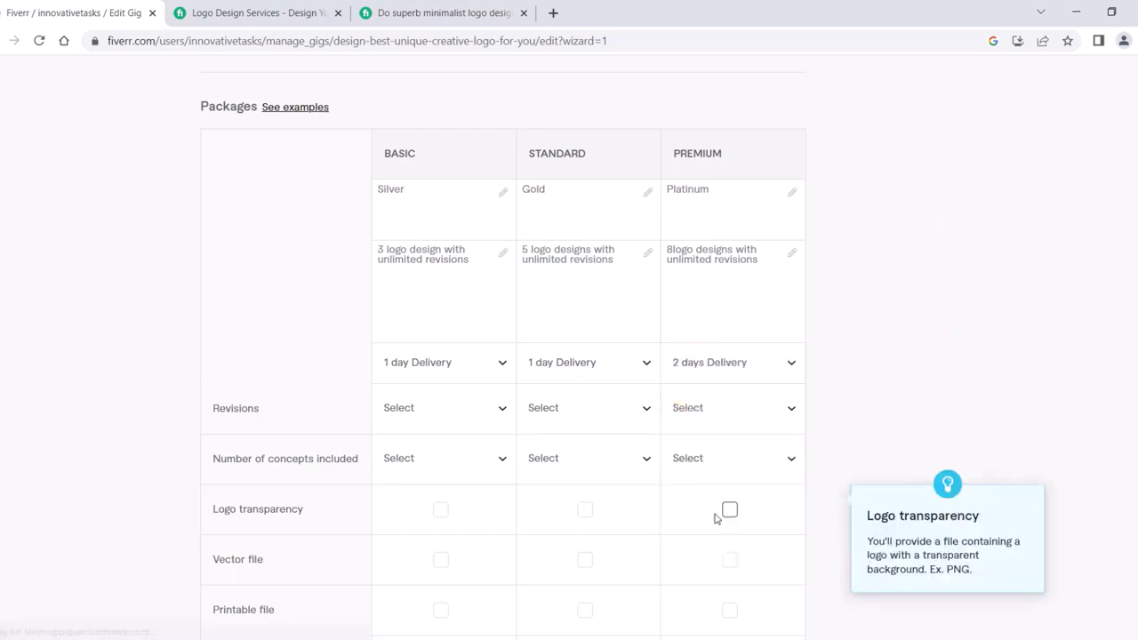
left_click(414, 365)
scroll(427, 486, "down", 2)
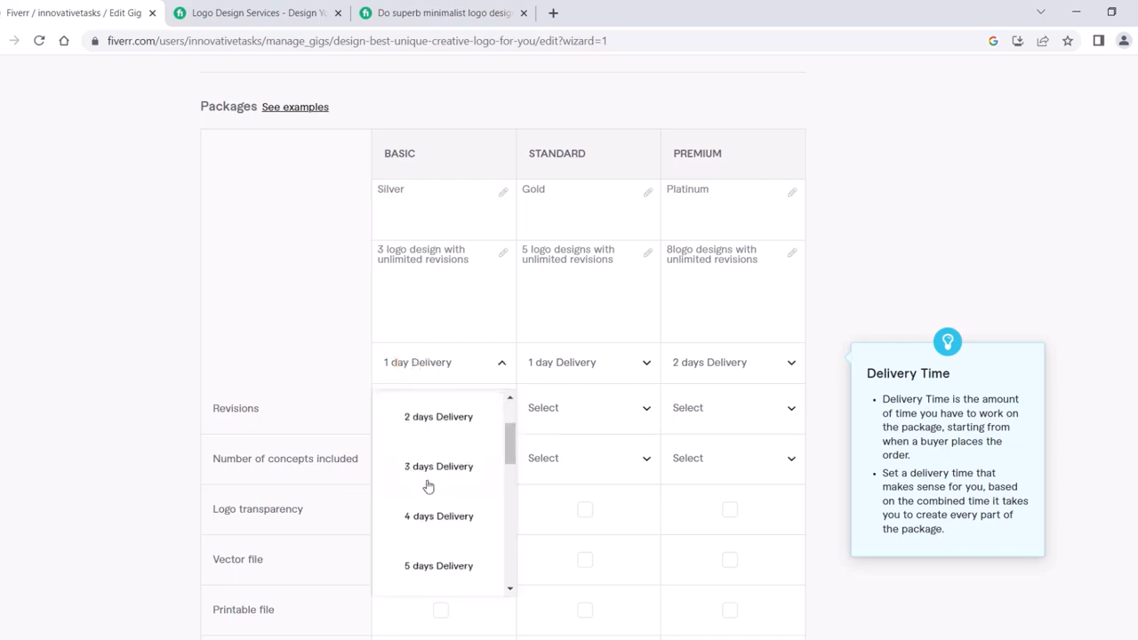
scroll(425, 485, "up", 2)
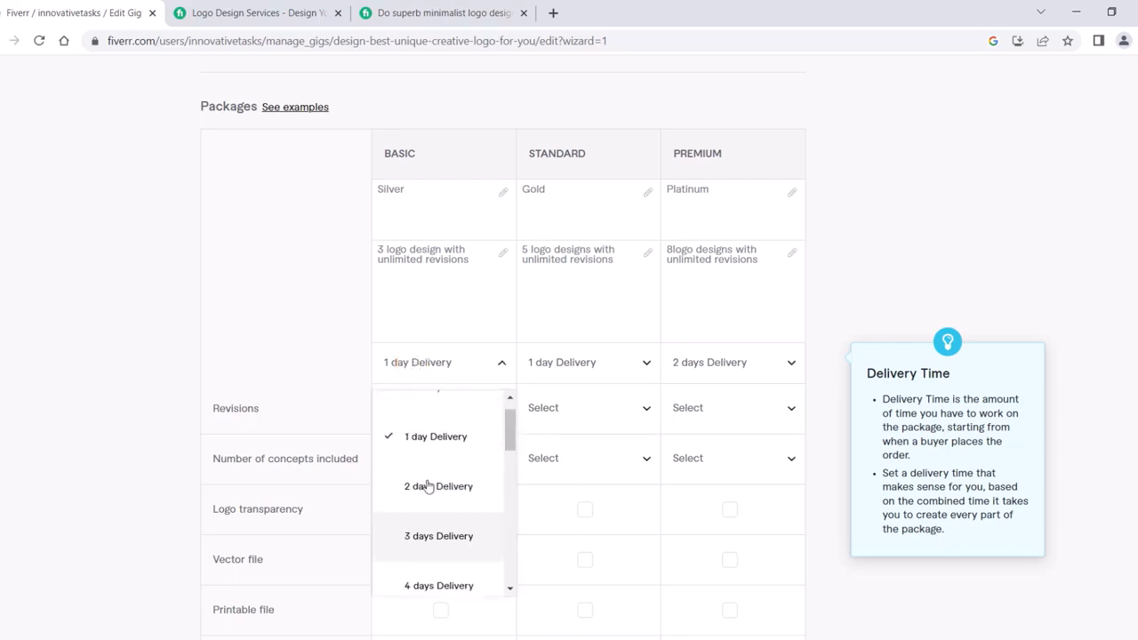
left_click(306, 322)
left_click(444, 409)
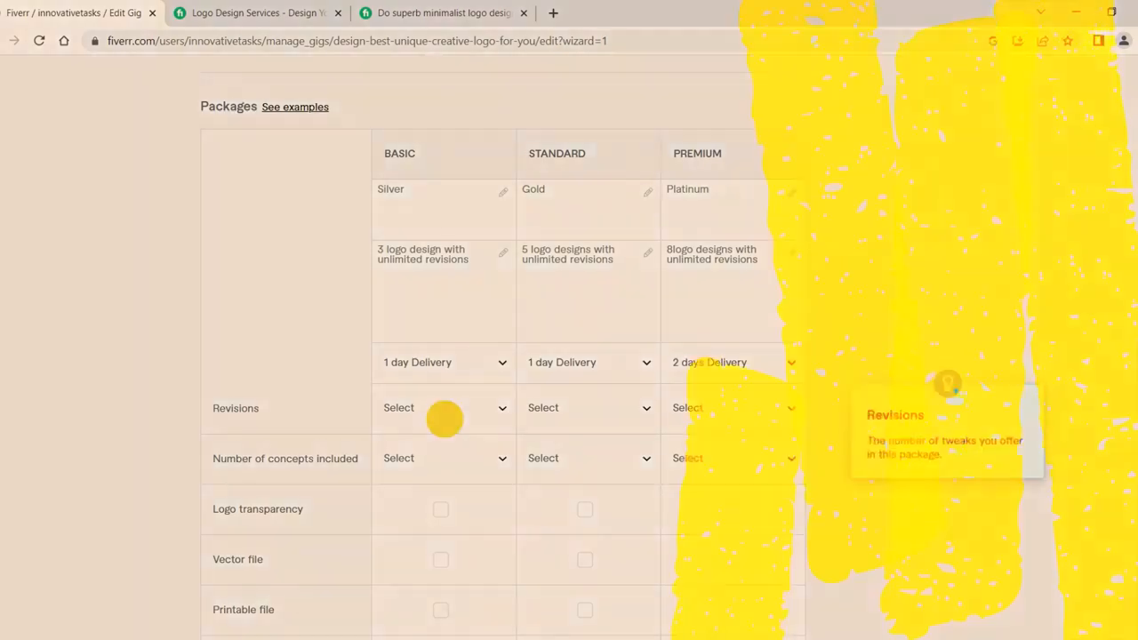
left_click(288, 296)
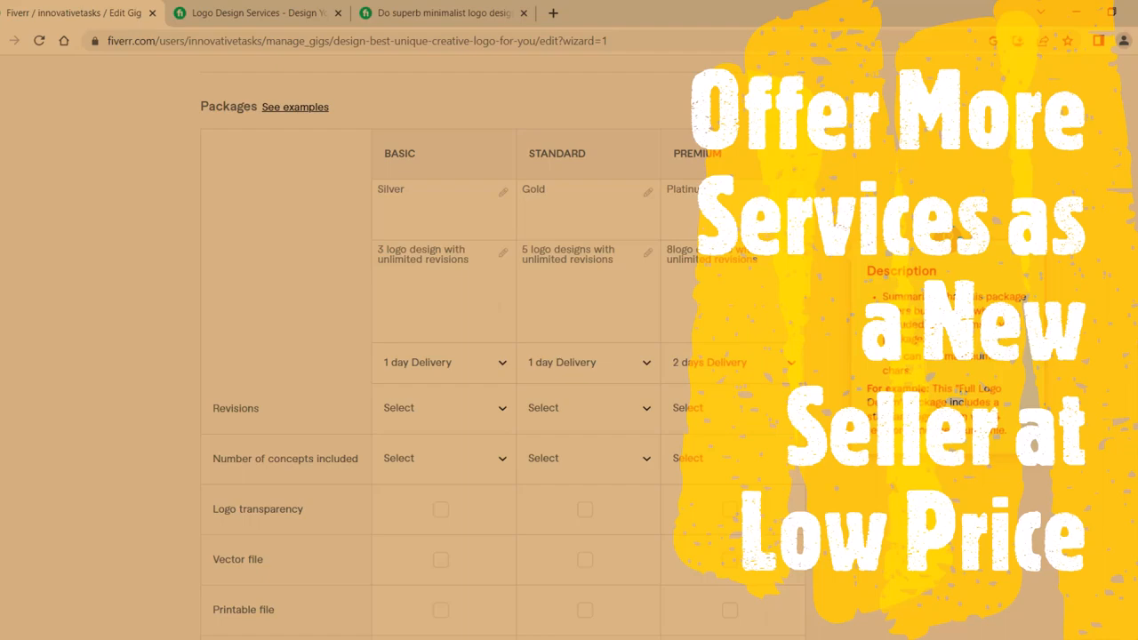
left_click(414, 416)
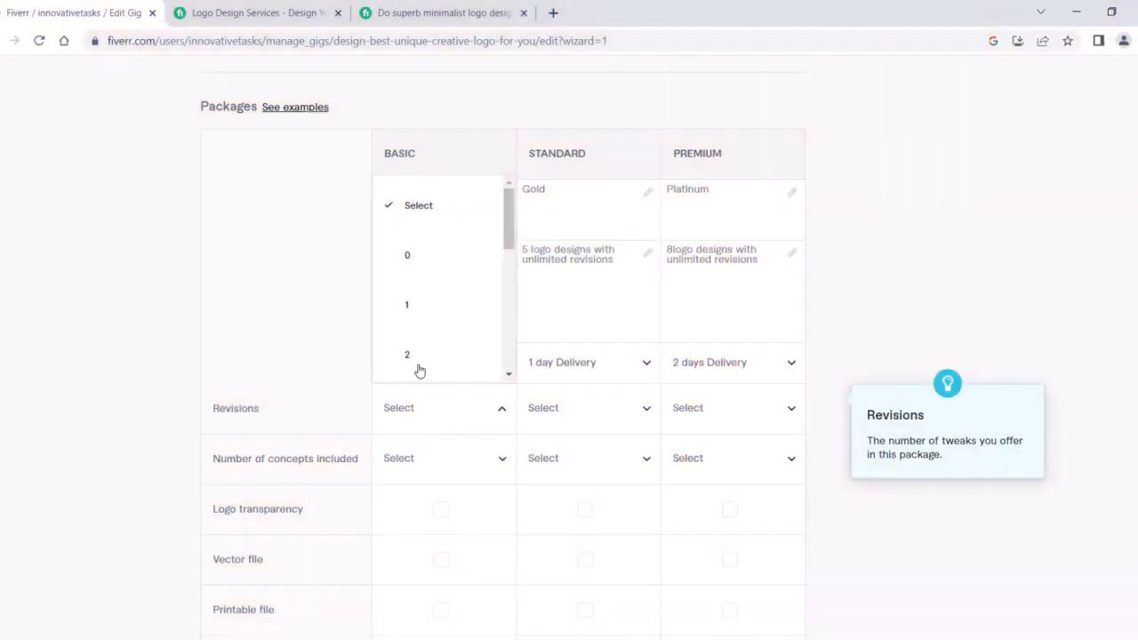
scroll(418, 356, "down", 2)
scroll(419, 329, "down", 3)
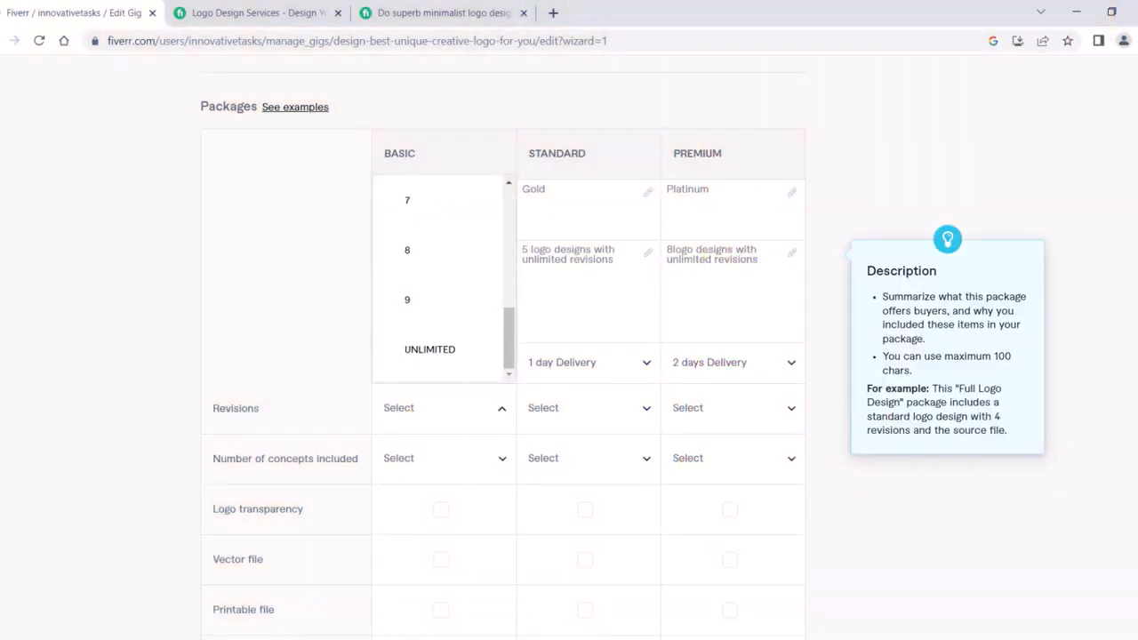
left_click(572, 266)
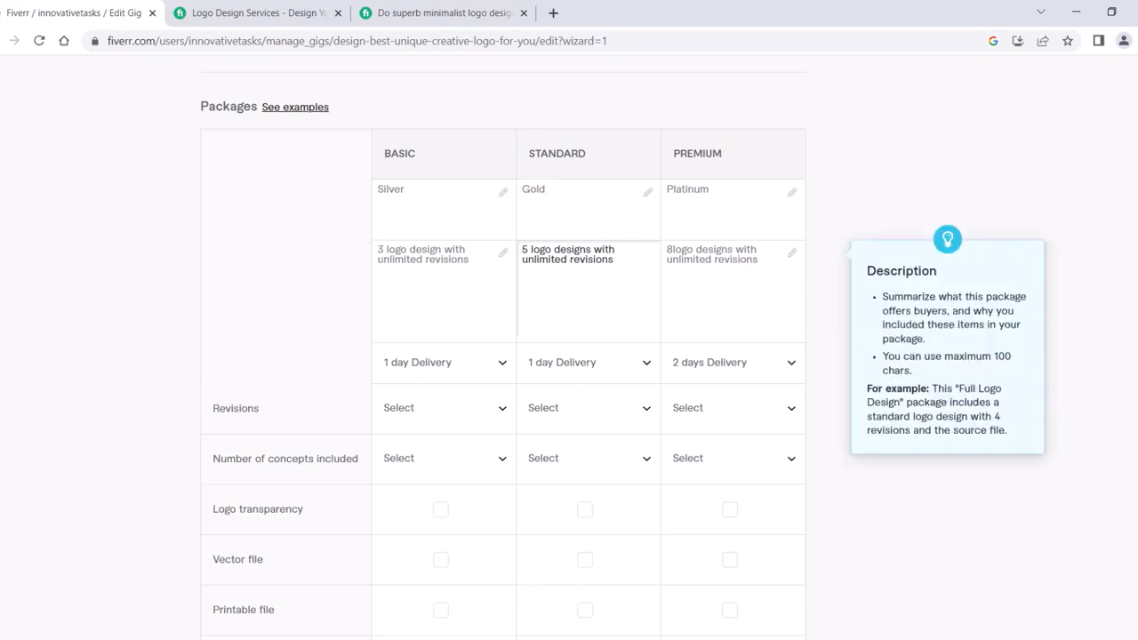
Step: Set the revisions to UNLIMITED for the Basic, Standard and Premium packages
left_click(414, 398)
scroll(414, 320, "down", 5)
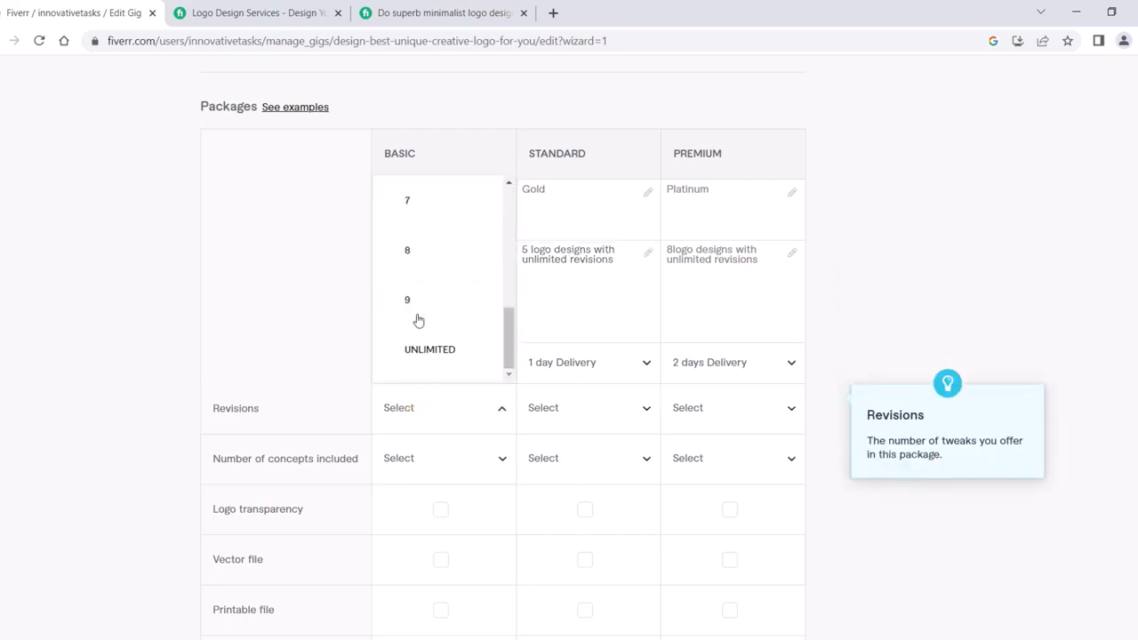
left_click(419, 347)
left_click(575, 415)
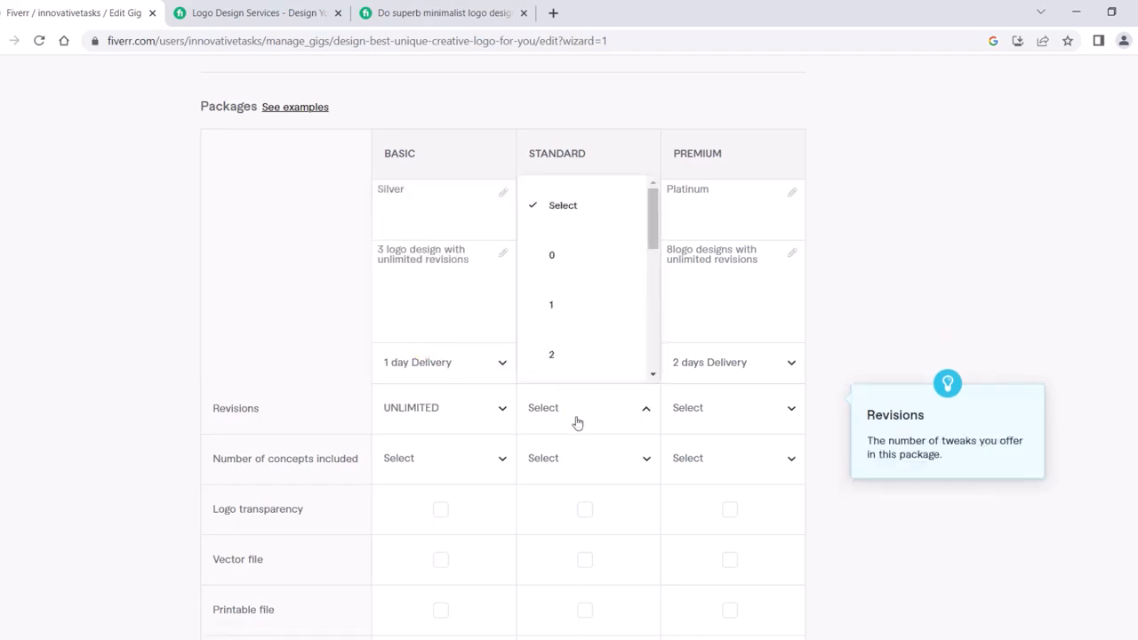
scroll(568, 332, "down", 5)
left_click(576, 347)
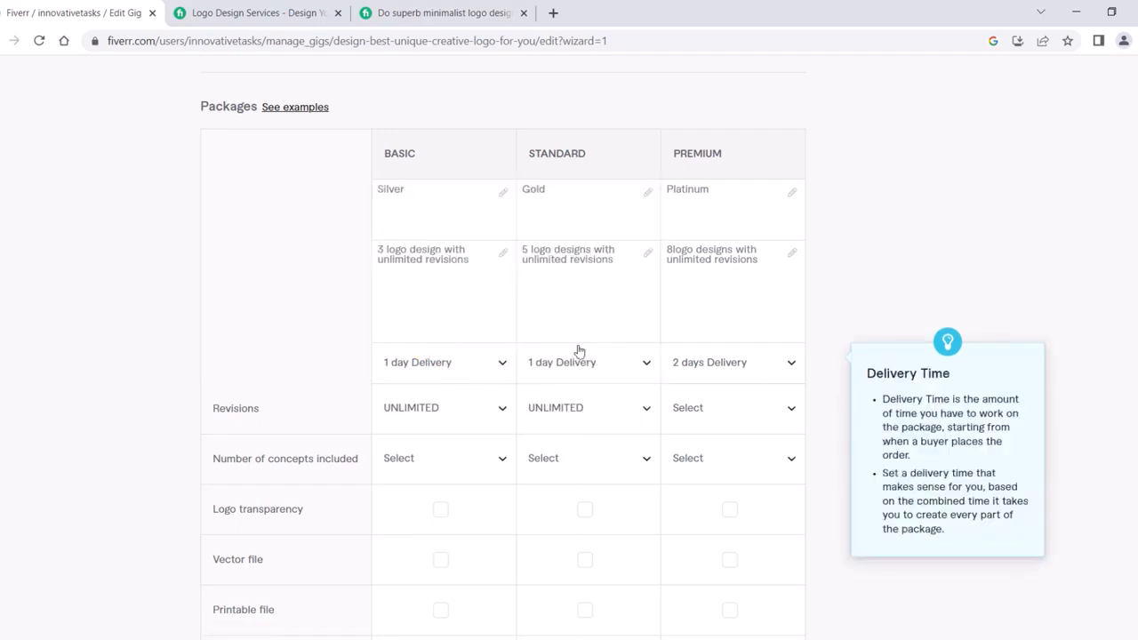
left_click(720, 406)
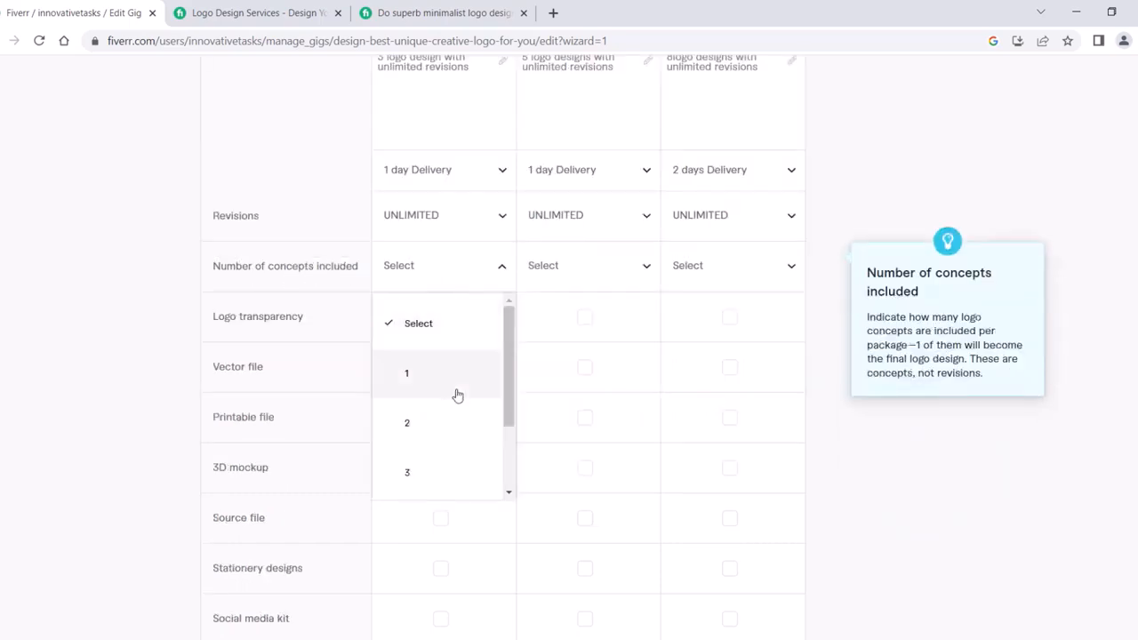
Step: Set the number of concepts included to 2 for Basic, 3 for Standard and 4 for Premium
left_click(444, 424)
left_click(587, 258)
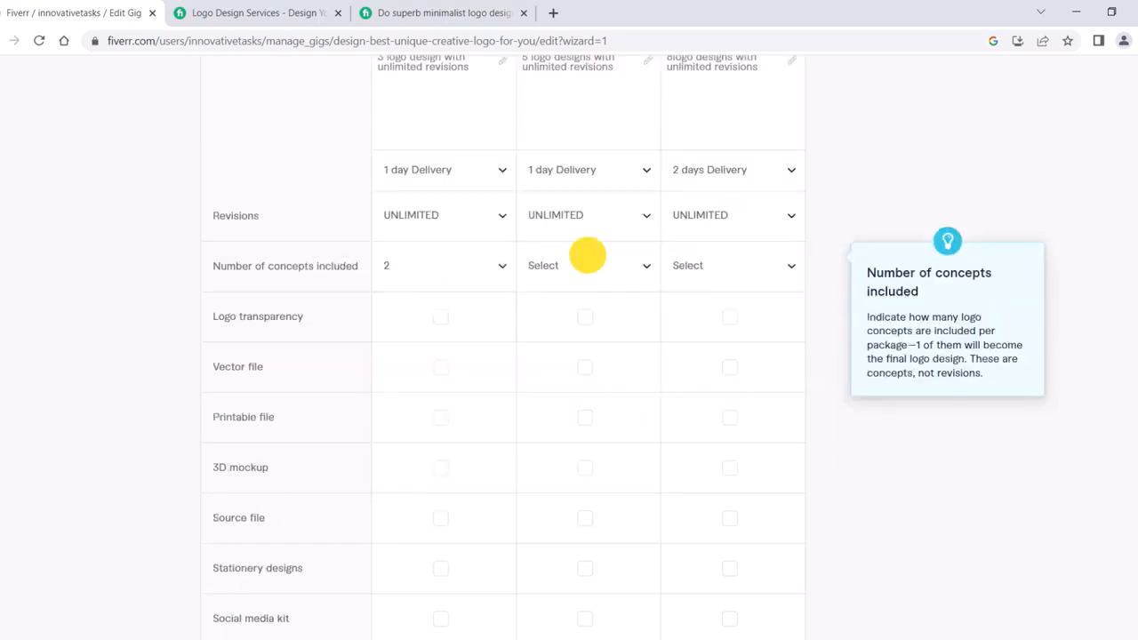
left_click(582, 465)
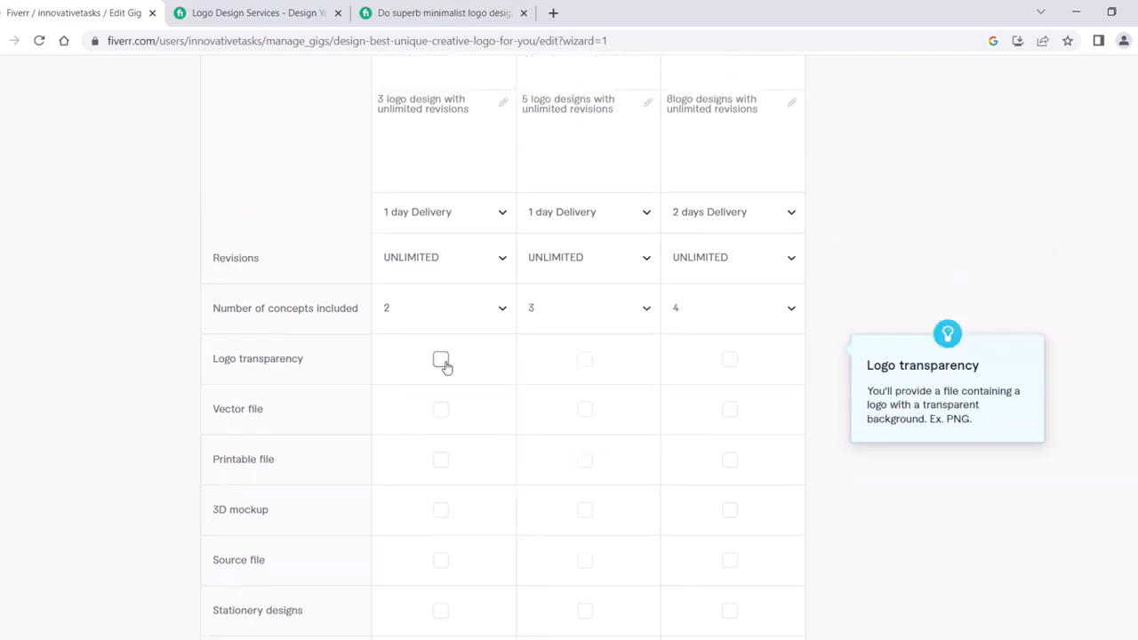
Step: Review the package table, from names and delivery times through the optional deliverables to the price row
scroll(331, 354, "down", 3)
scroll(329, 355, "up", 3)
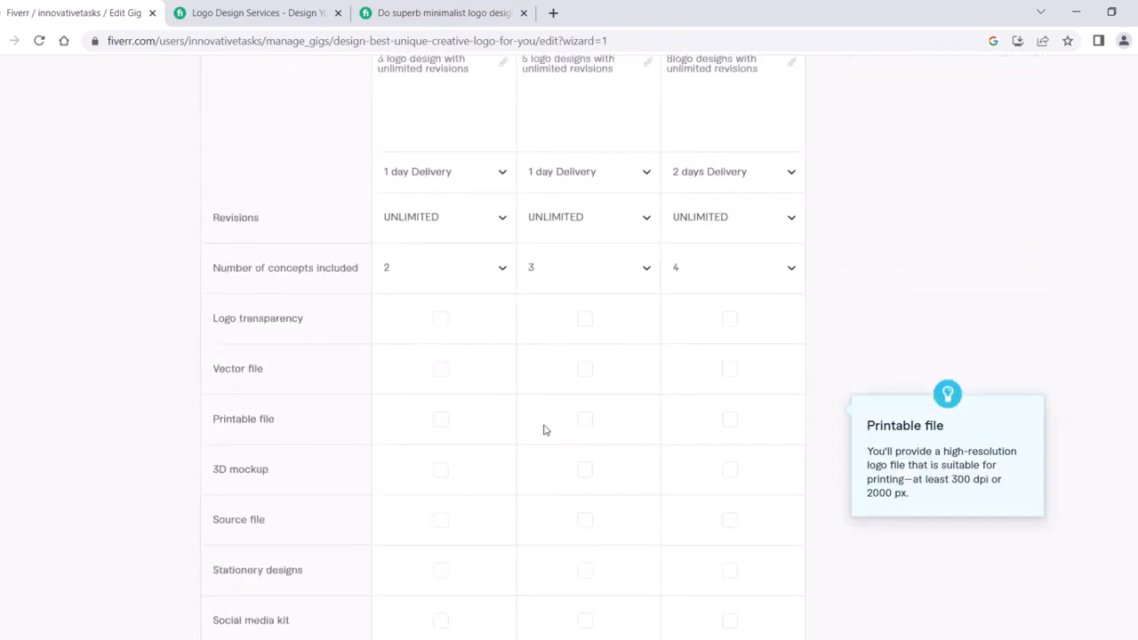
scroll(541, 431, "up", 3)
scroll(541, 431, "down", 4)
scroll(602, 399, "down", 1)
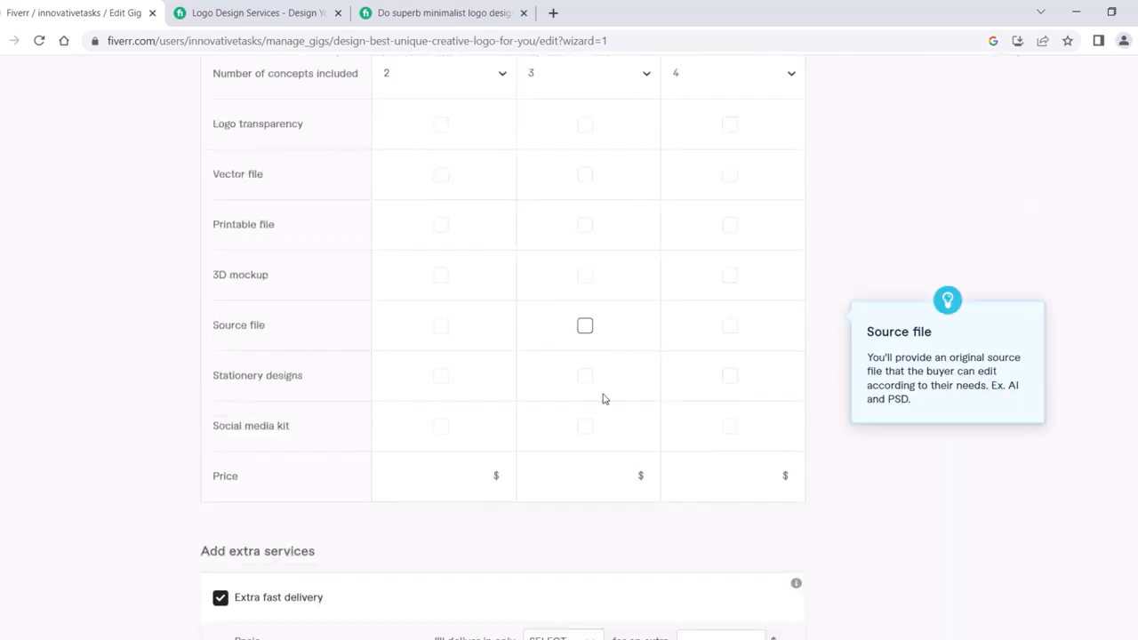
scroll(614, 254, "up", 3)
scroll(729, 229, "up", 3)
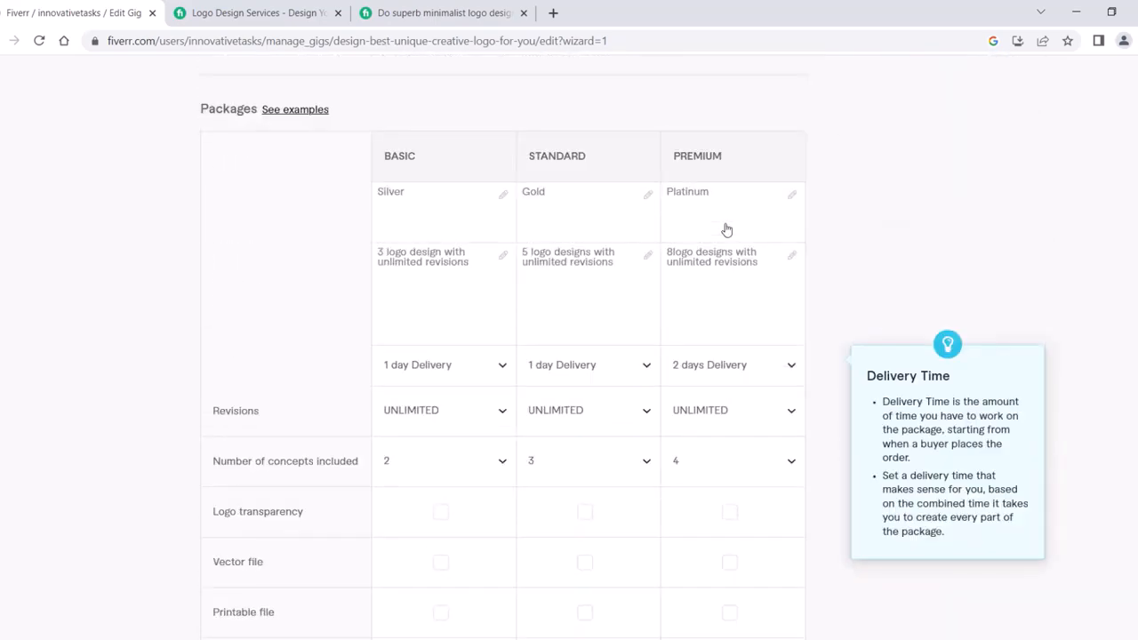
scroll(726, 280, "down", 1)
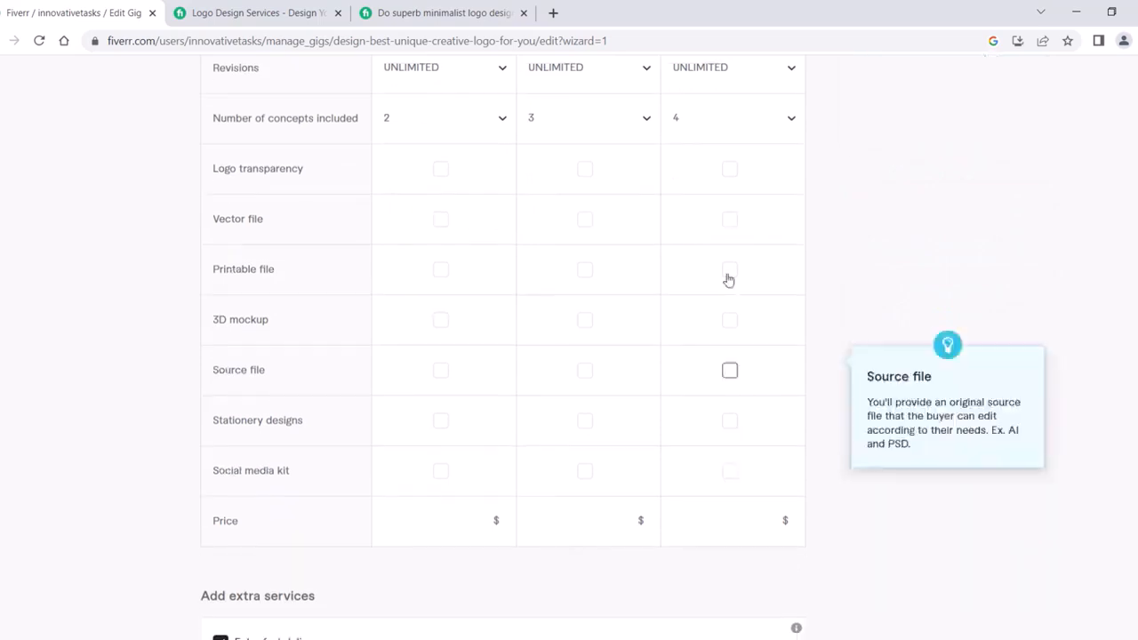
scroll(324, 297, "up", 2)
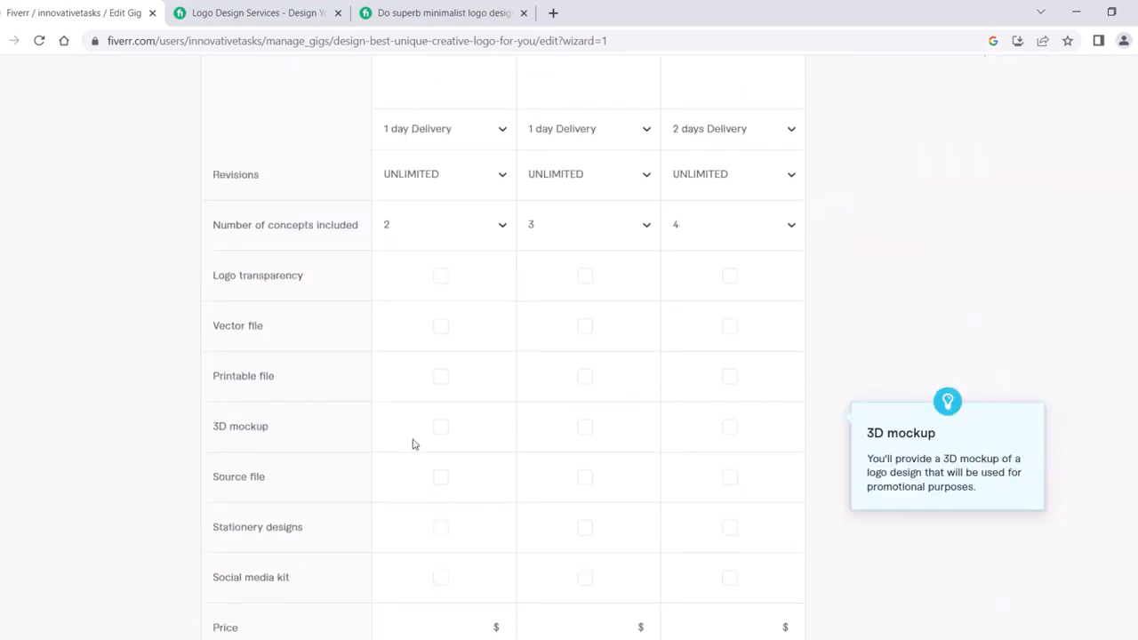
Step: Include logo transparency in the Basic, Standard and Premium packages
left_click(440, 276)
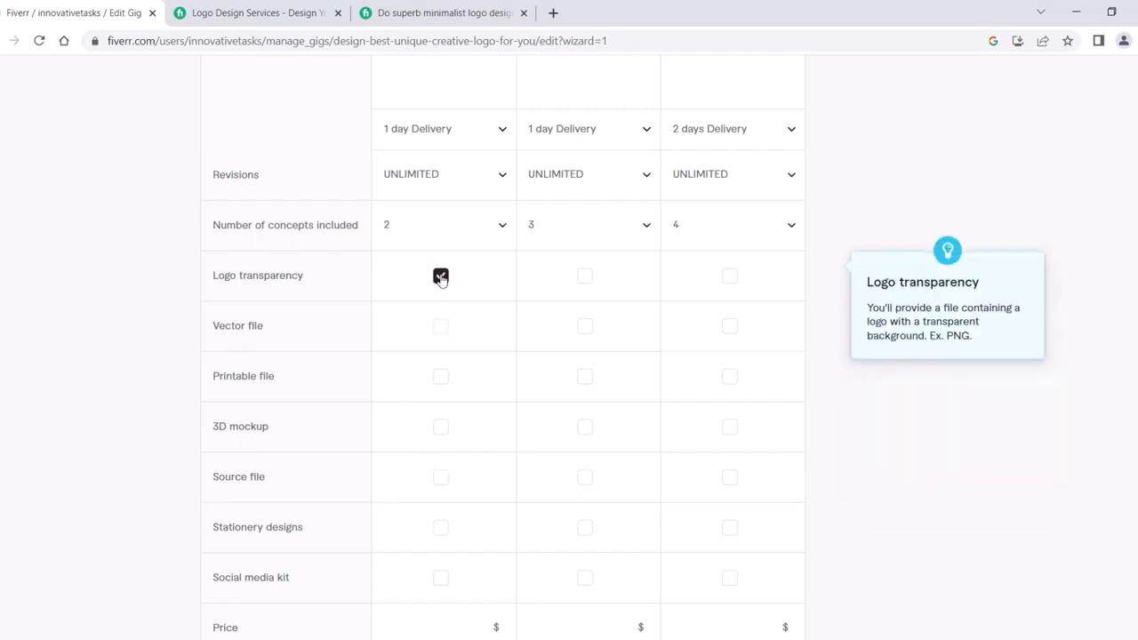
left_click(593, 282)
left_click(585, 276)
left_click(585, 277)
left_click(729, 276)
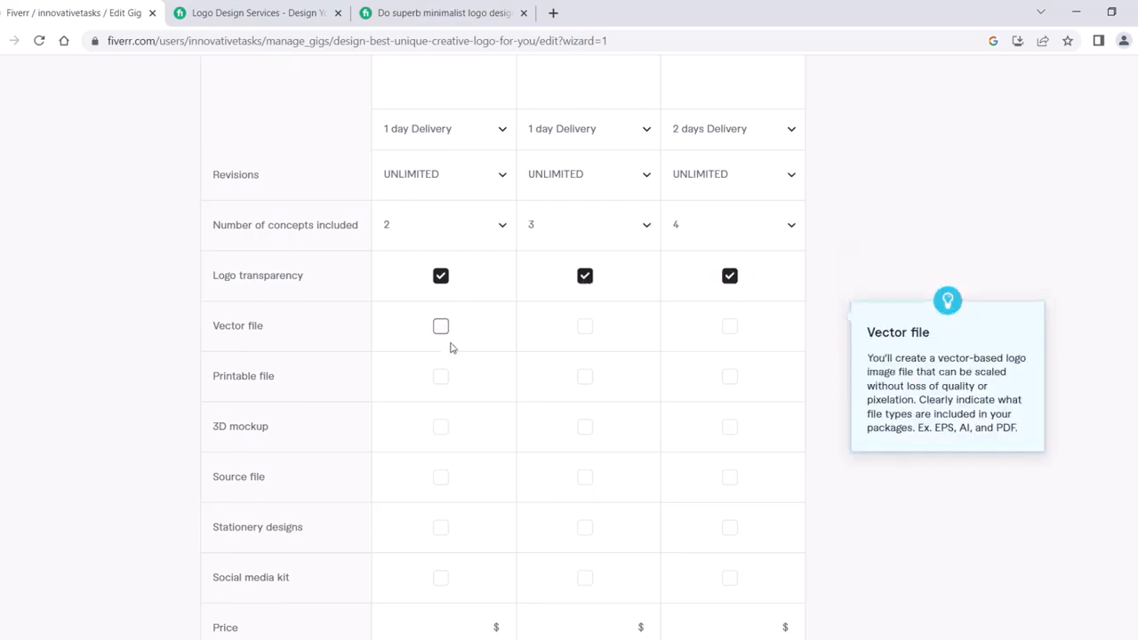
Step: Include the vector file and the printable file in the Standard and Premium packages only
left_click(584, 327)
left_click(730, 328)
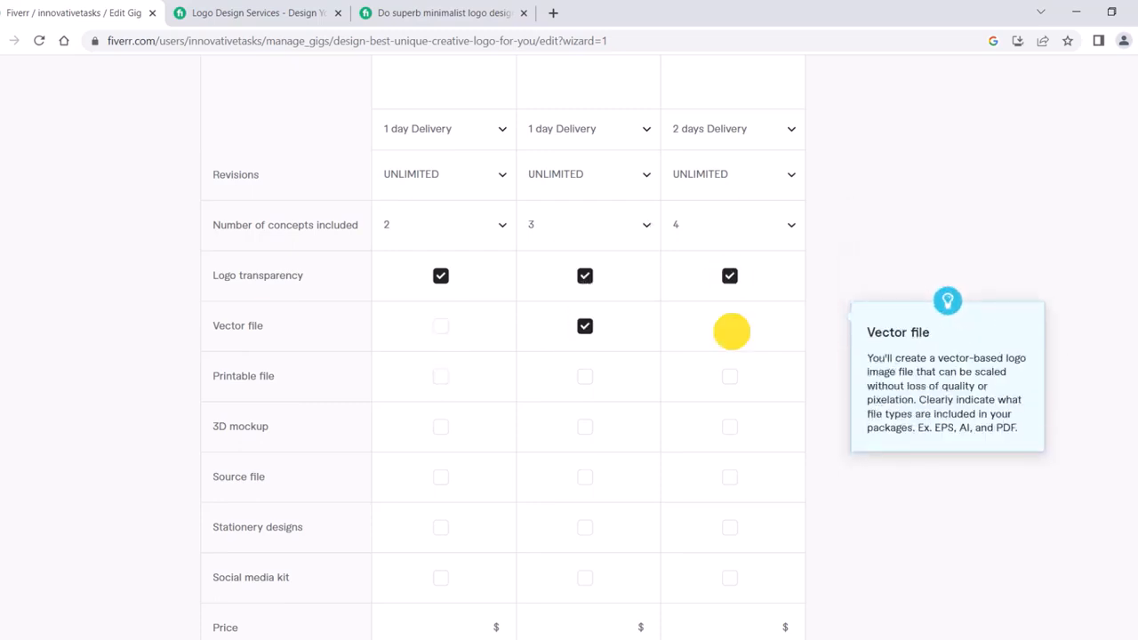
scroll(602, 399, "up", 3)
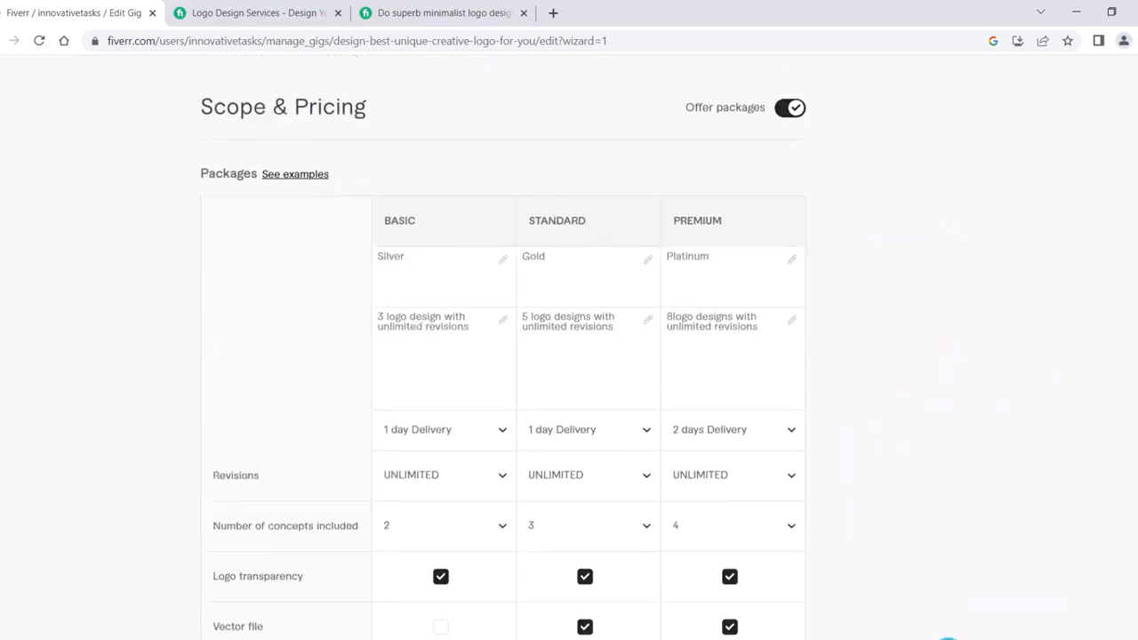
scroll(652, 424, "down", 4)
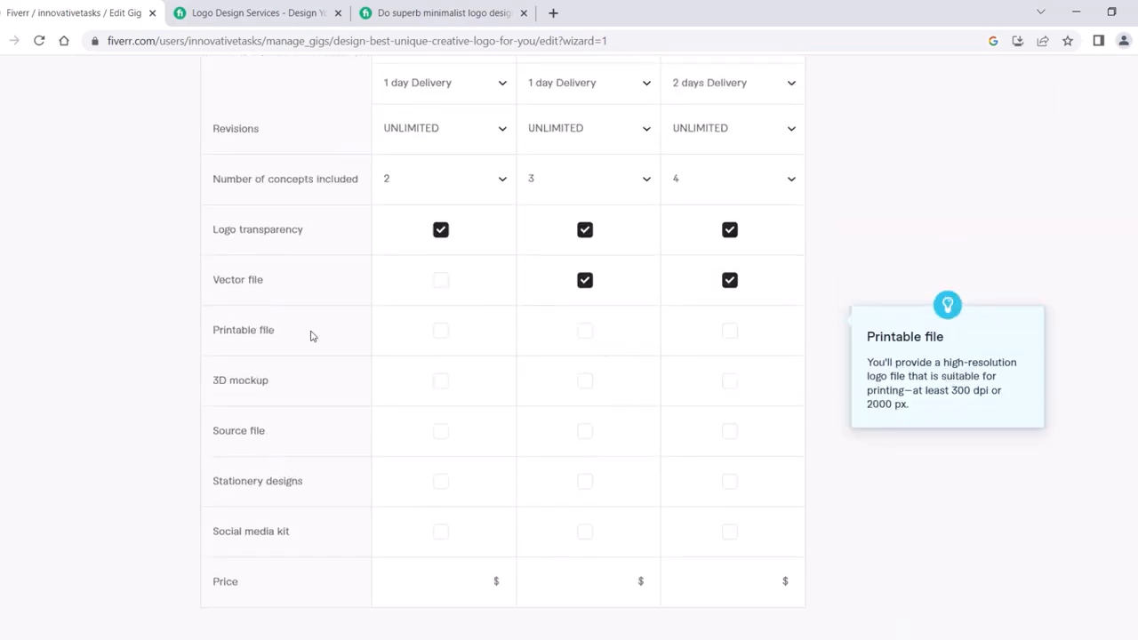
left_click(584, 334)
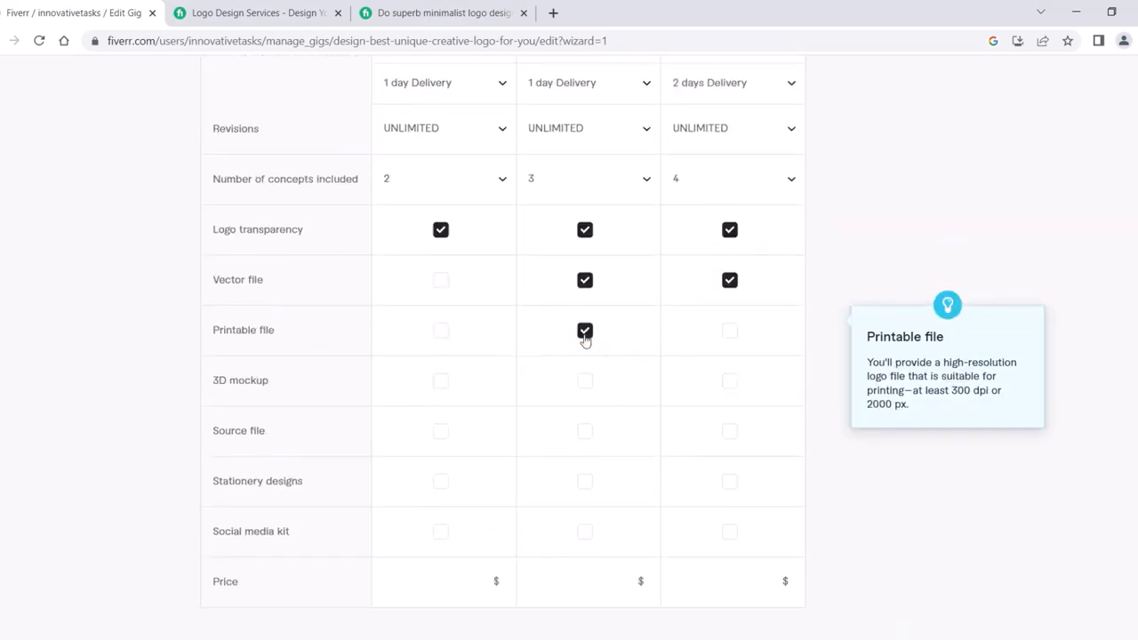
left_click(730, 328)
Step: Include the 3D mockup and the source file in all three packages
left_click(440, 380)
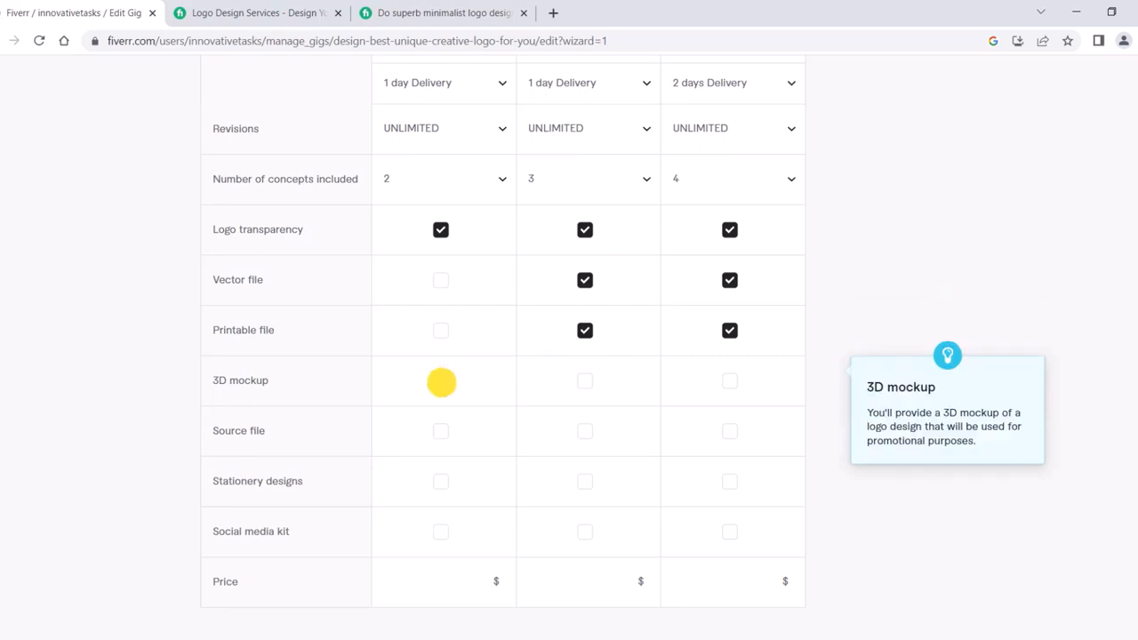
left_click(586, 384)
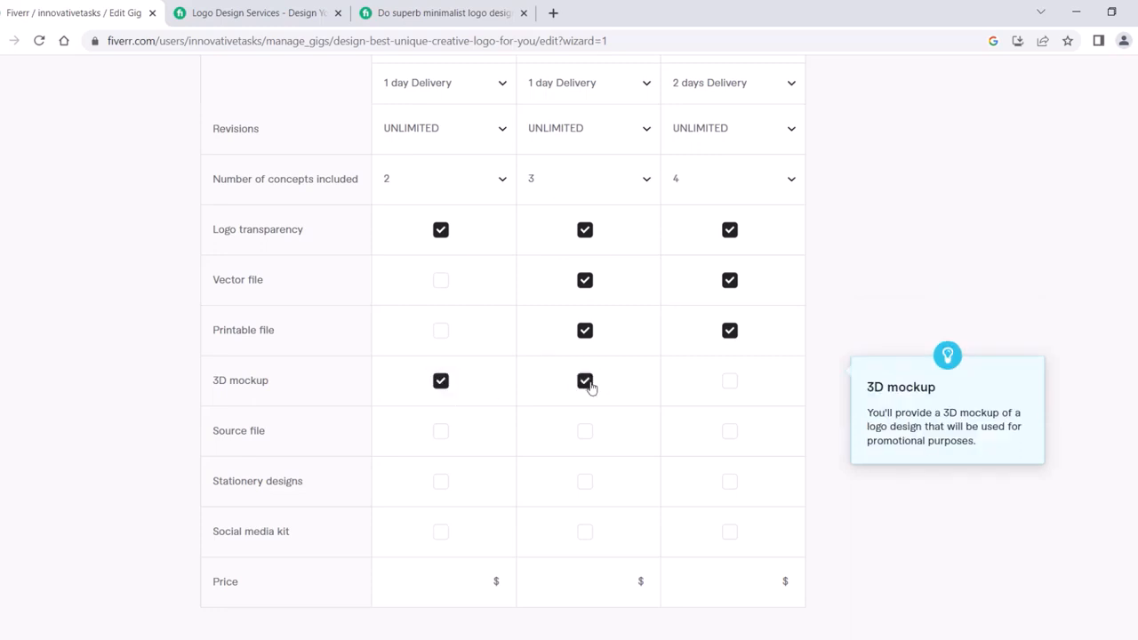
left_click(732, 384)
left_click(442, 433)
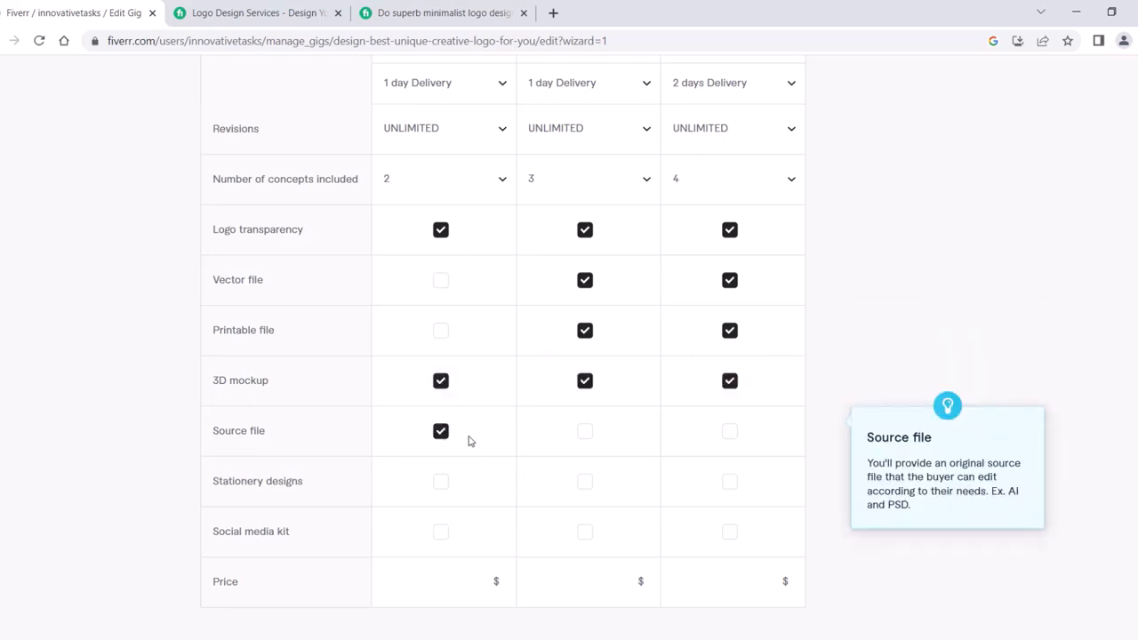
left_click(587, 434)
left_click(728, 432)
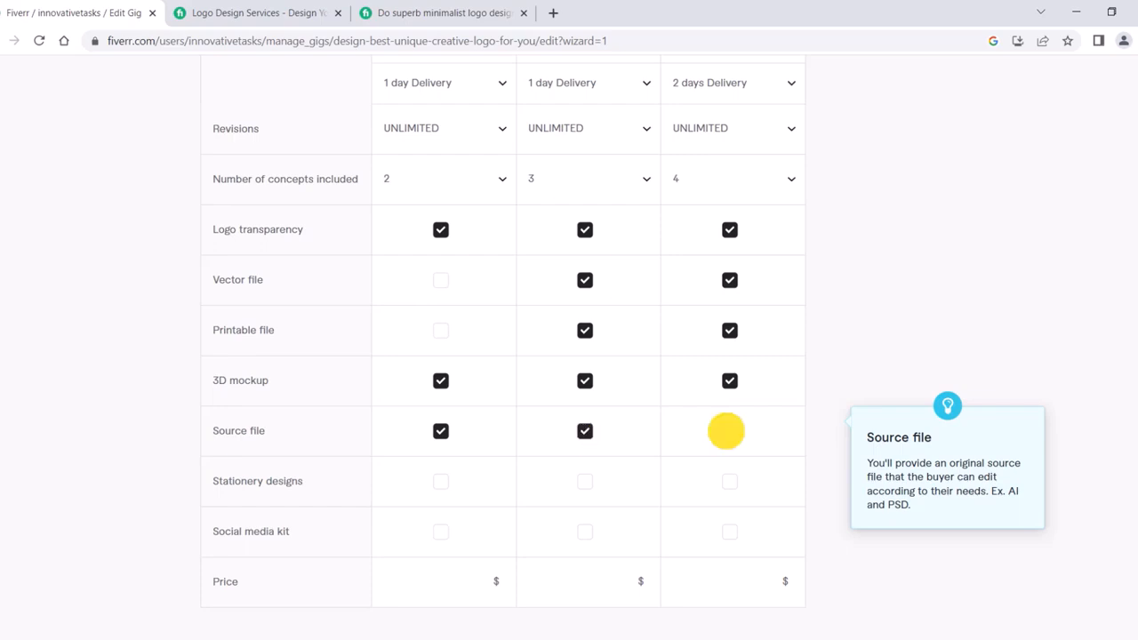
Step: Price the packages at $5 for Basic, $20 for Standard and $30 for Premium
scroll(528, 441, "down", 2)
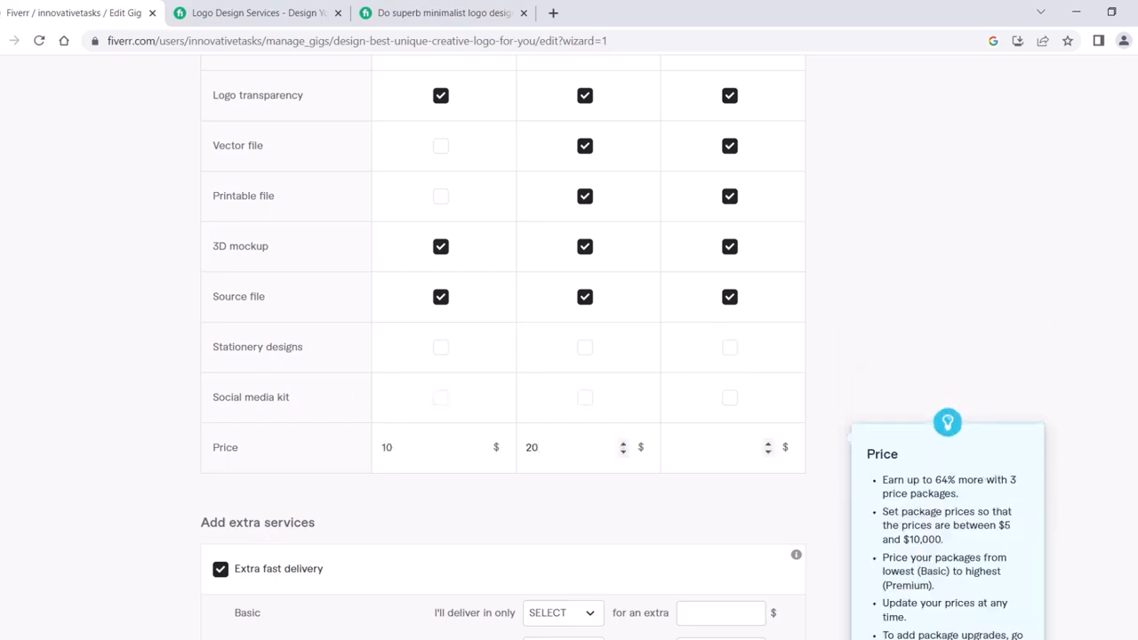
left_click(685, 447)
type("30")
left_click(432, 447)
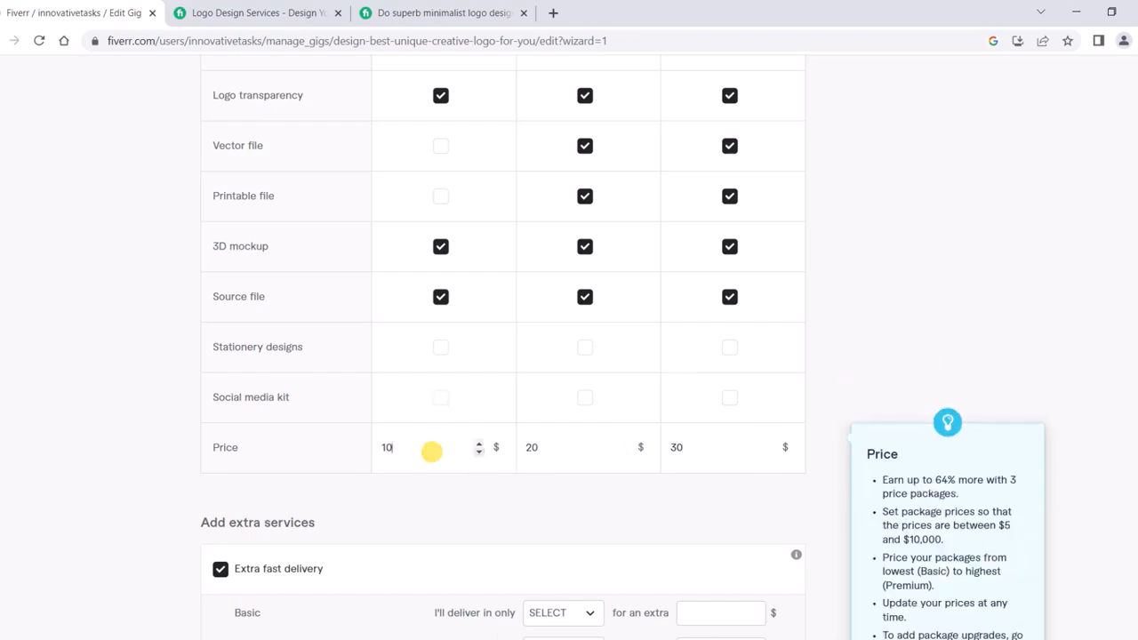
key("BackSpace")
scroll(431, 456, "down", 3)
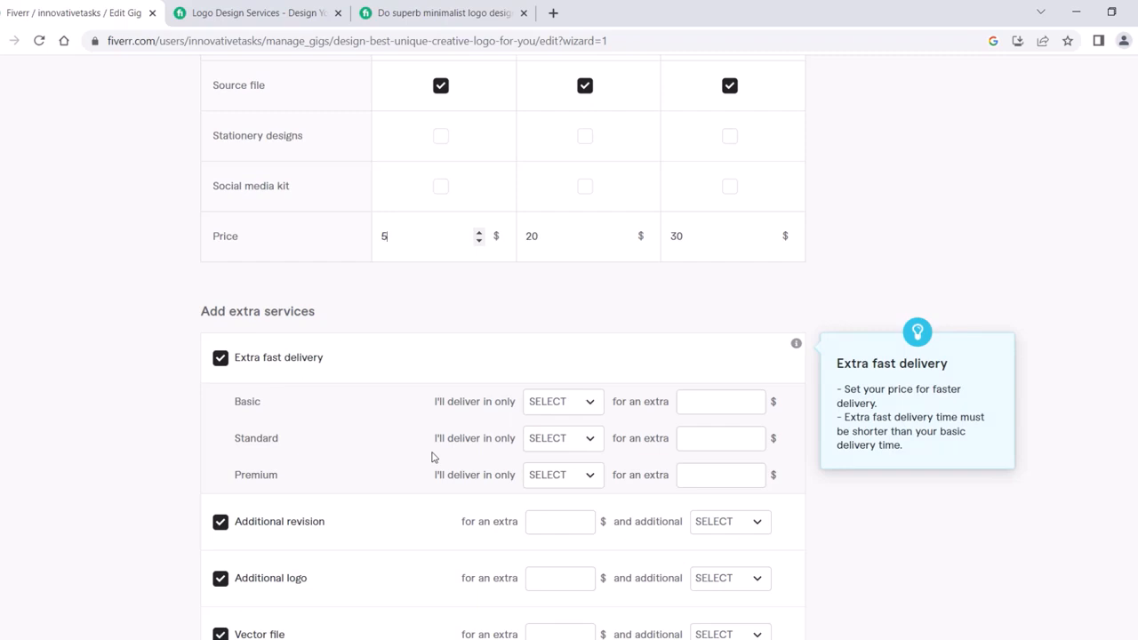
Step: Offer 1-day extra fast delivery for an extra $0 on Basic, $10 on Standard and $10 on Premium
scroll(196, 312, "down", 1)
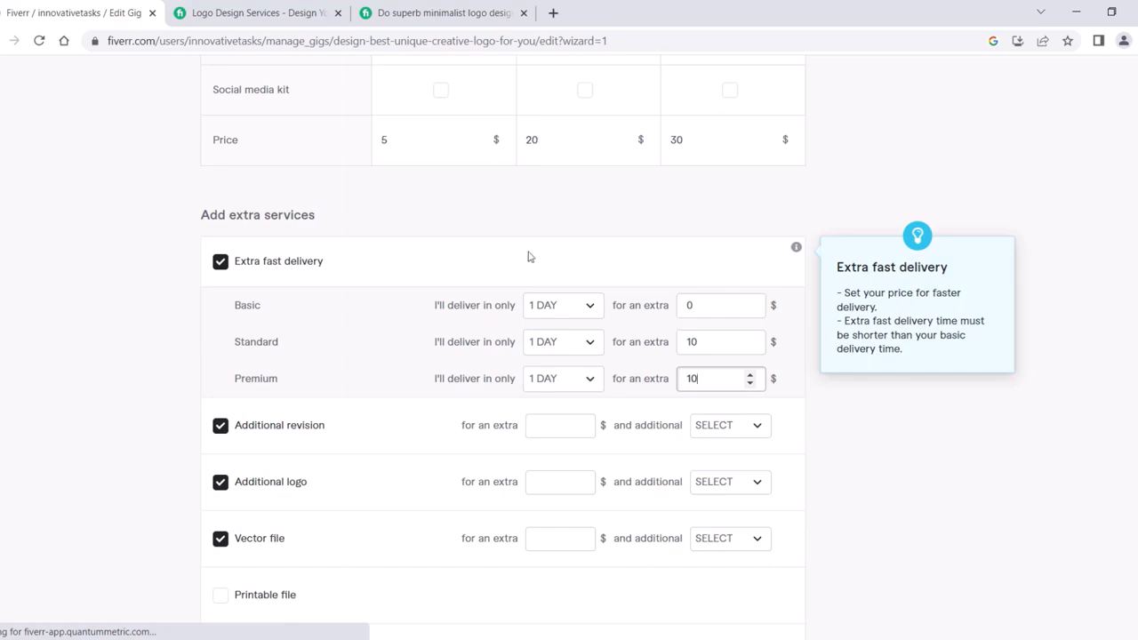
scroll(528, 257, "up", 5)
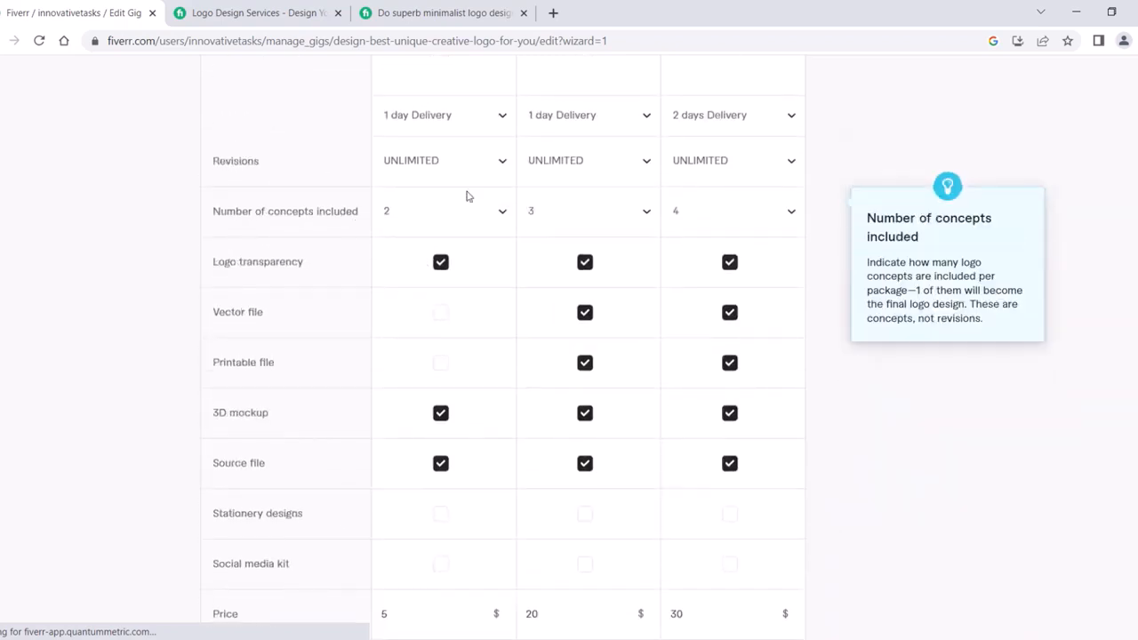
scroll(503, 241, "up", 4)
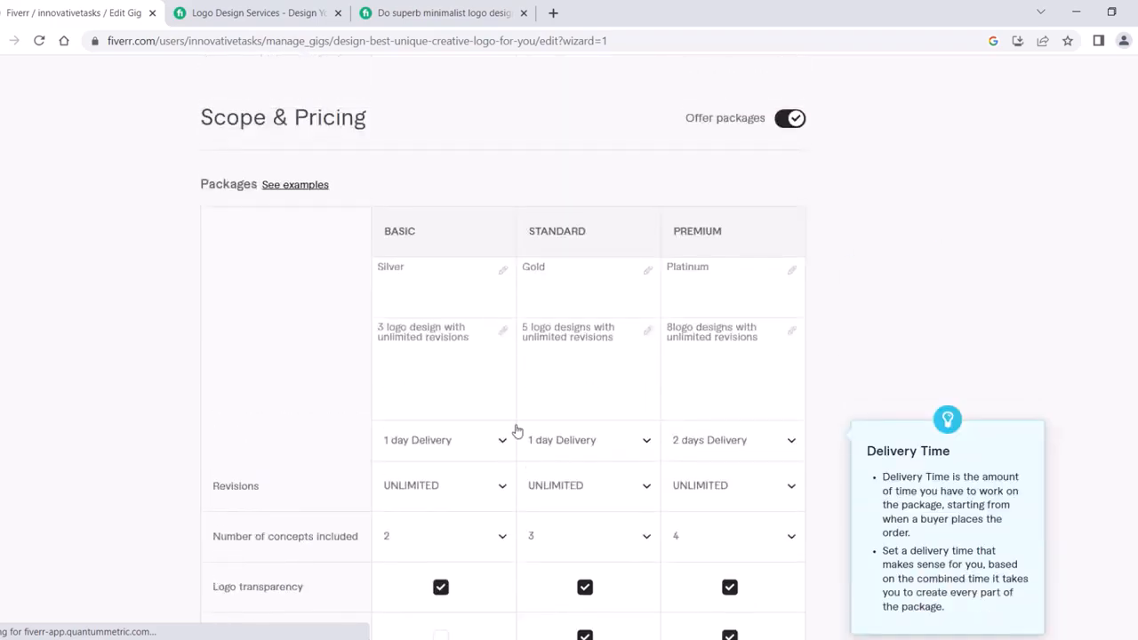
scroll(516, 431, "down", 9)
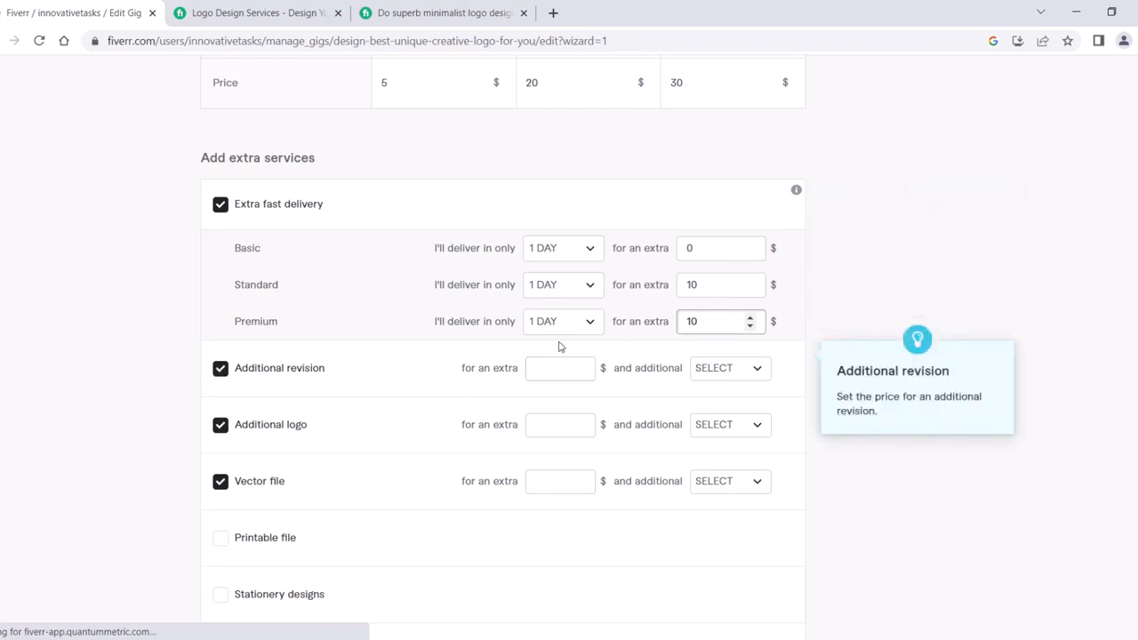
scroll(560, 347, "up", 5)
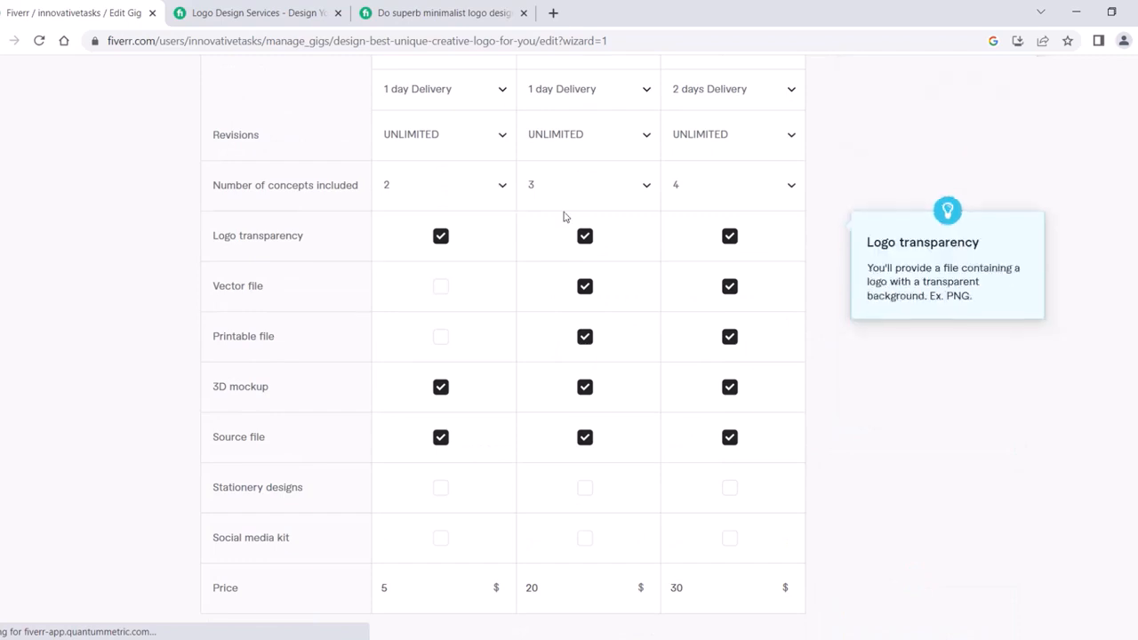
scroll(574, 436, "down", 6)
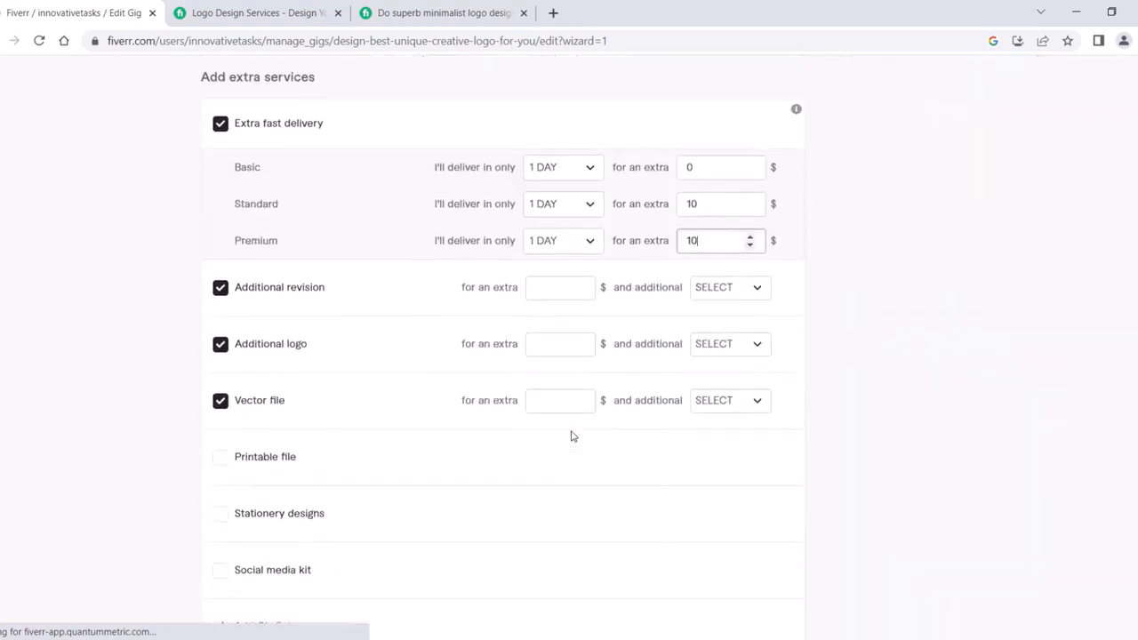
Step: Offer an additional revision for an extra $5 with 1 additional day
left_click(552, 257)
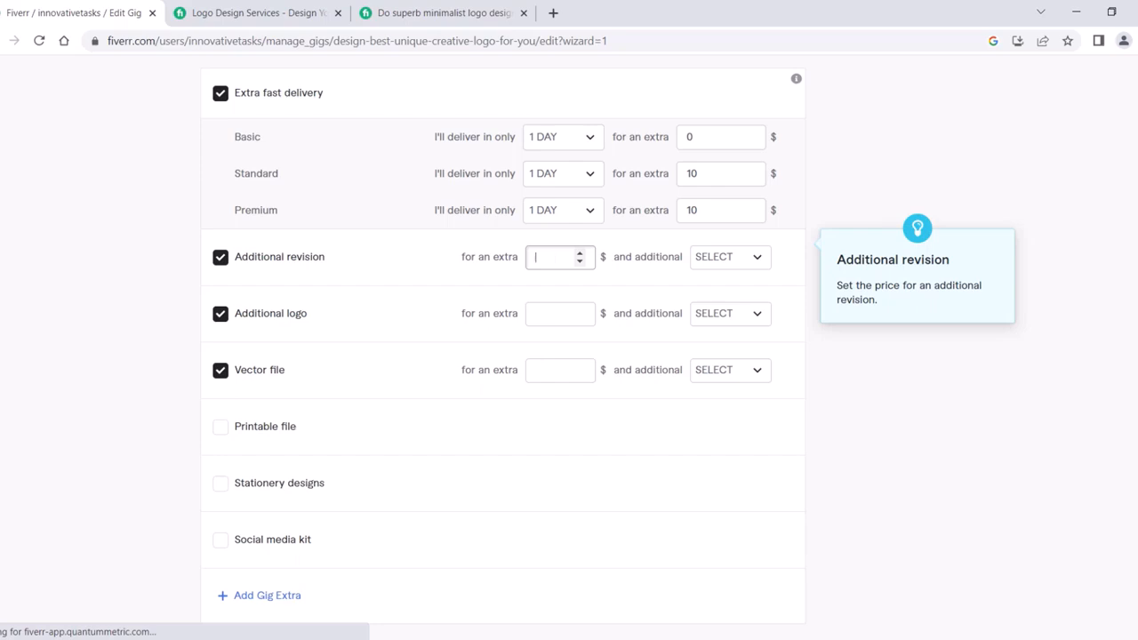
left_click(731, 252)
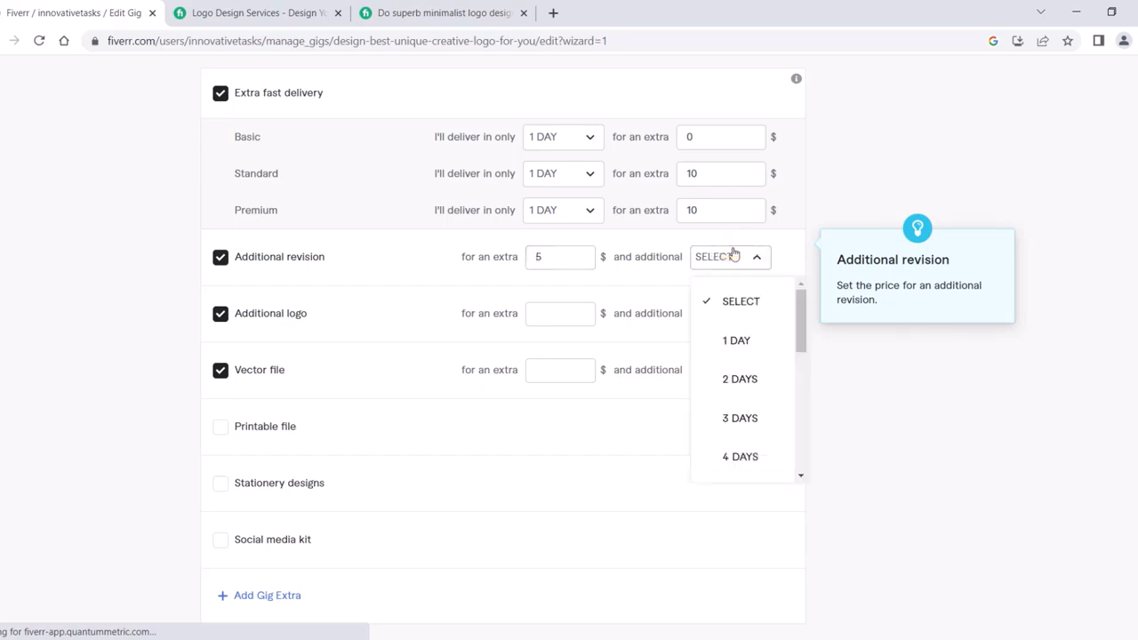
left_click(733, 340)
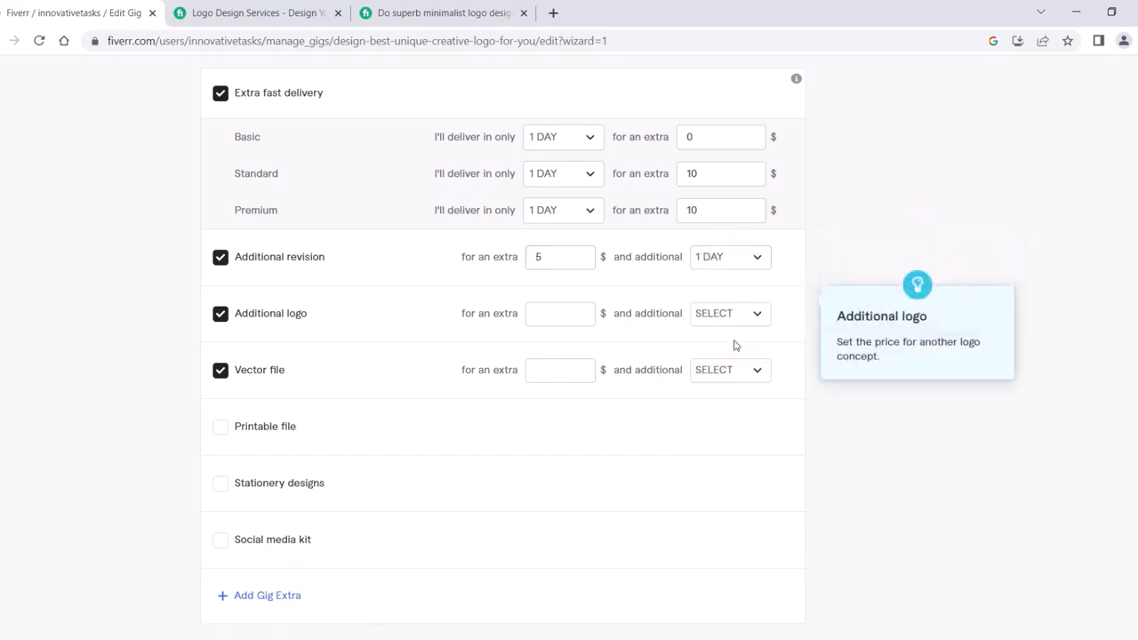
left_click(718, 257)
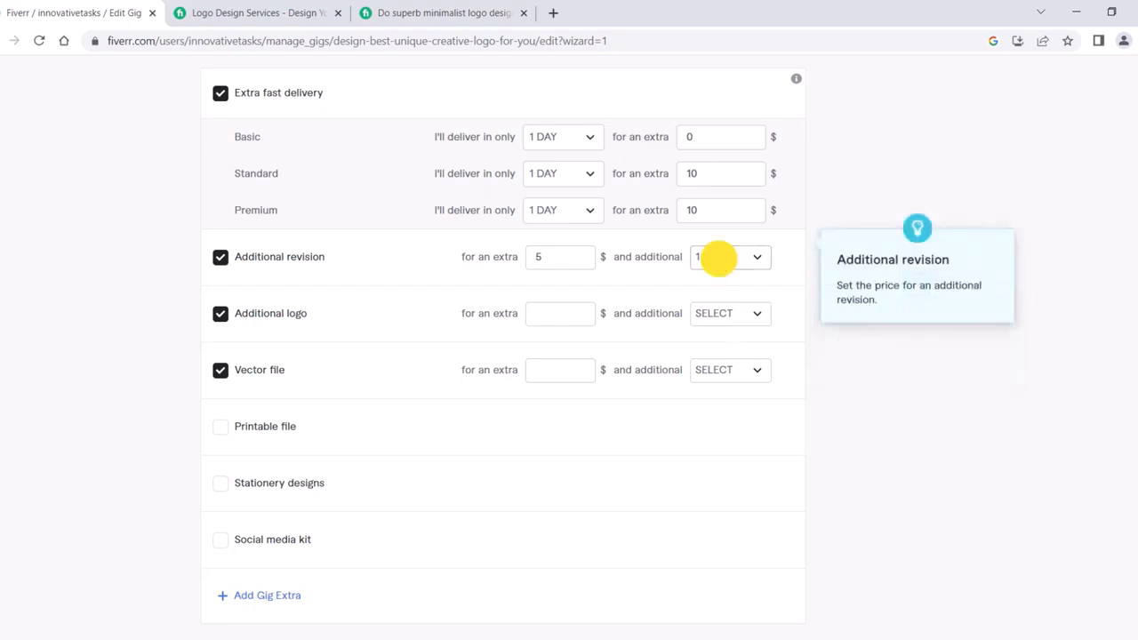
left_click(507, 293)
Step: Offer an additional logo for an extra $10 and the vector file for an extra $5, each with 1 additional day
left_click(543, 314)
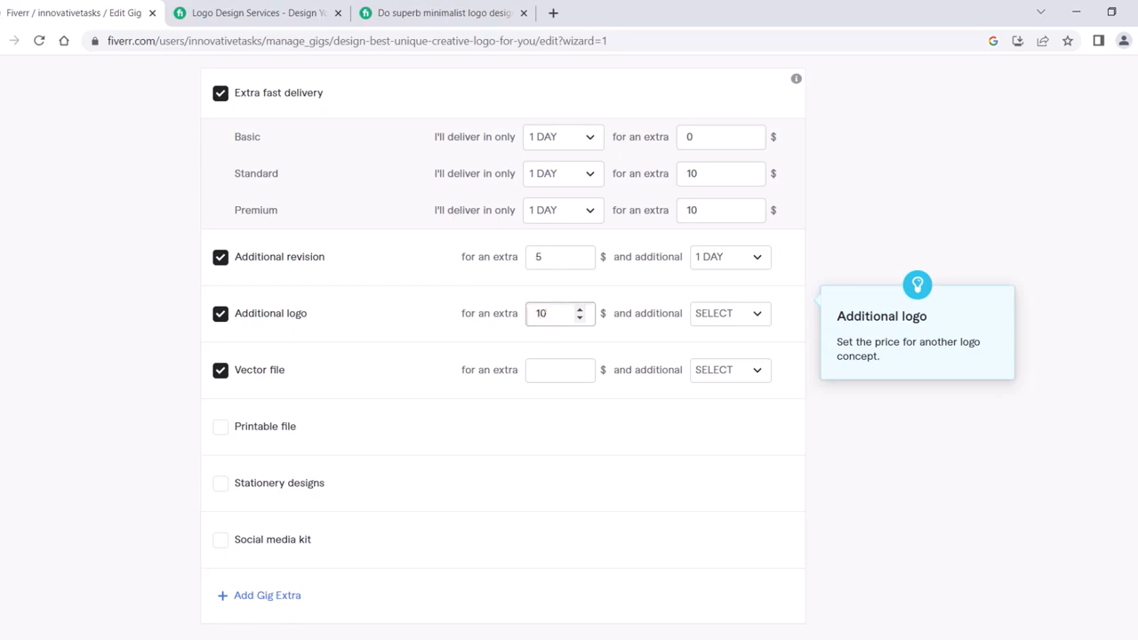
left_click(722, 313)
left_click(724, 397)
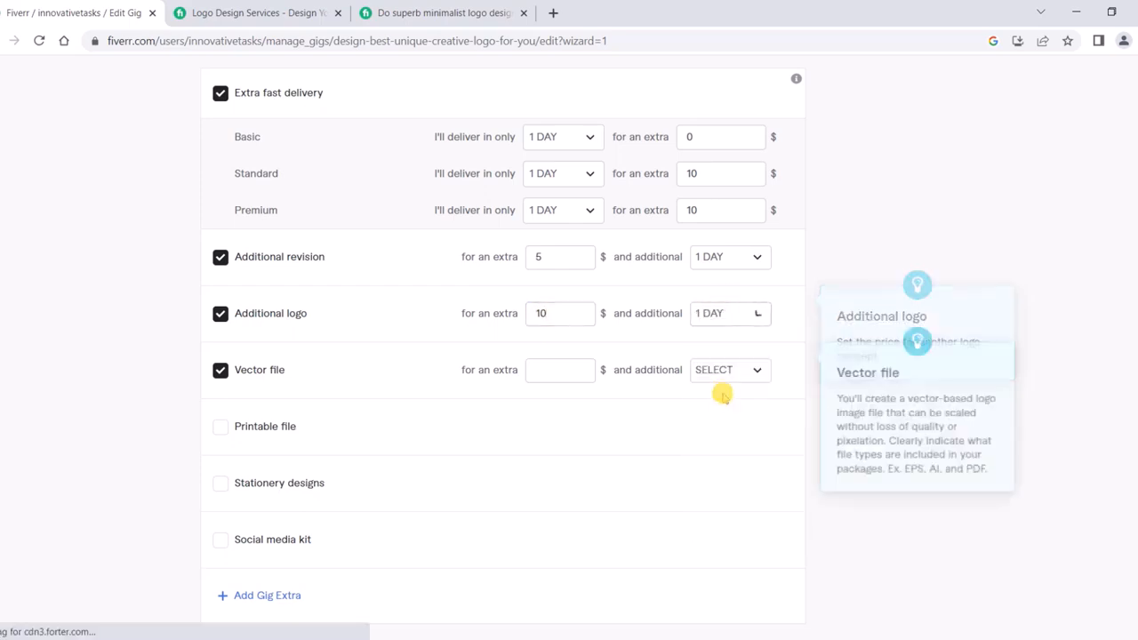
left_click(542, 368)
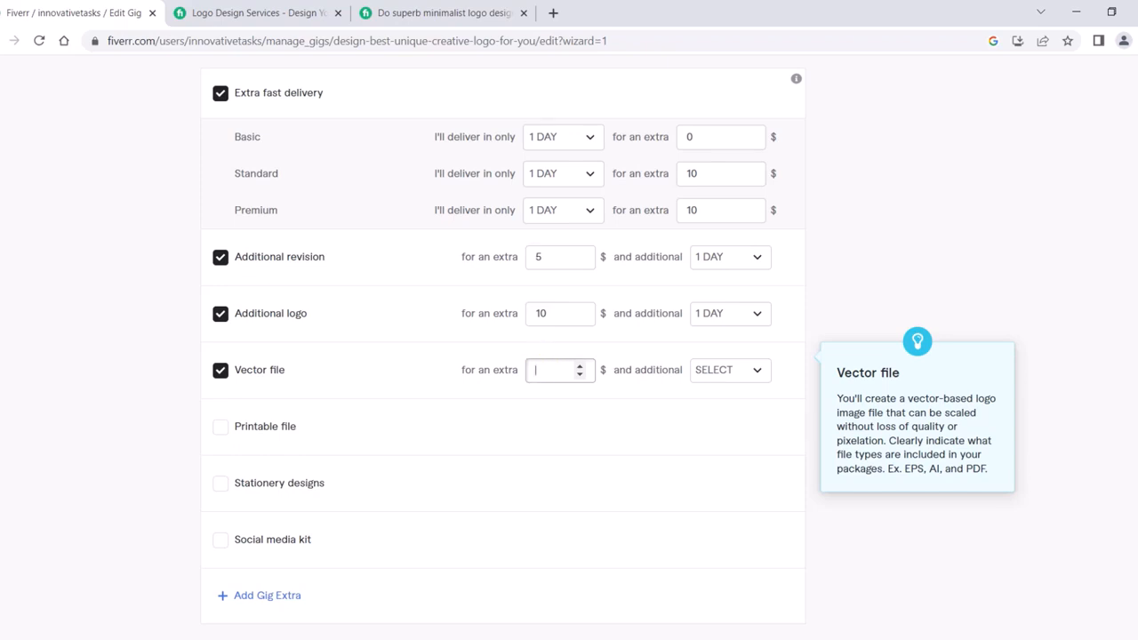
left_click(717, 369)
left_click(721, 454)
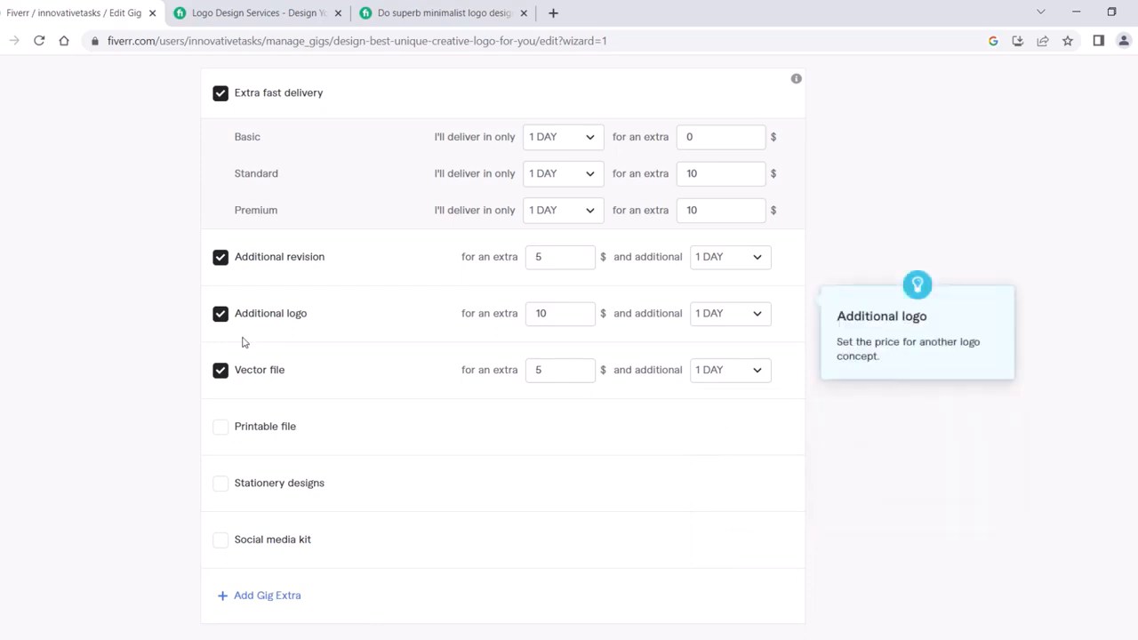
Step: Review the delivery times, revisions, concepts, deliverables and prices of the three packages against the extra services
left_click(547, 256)
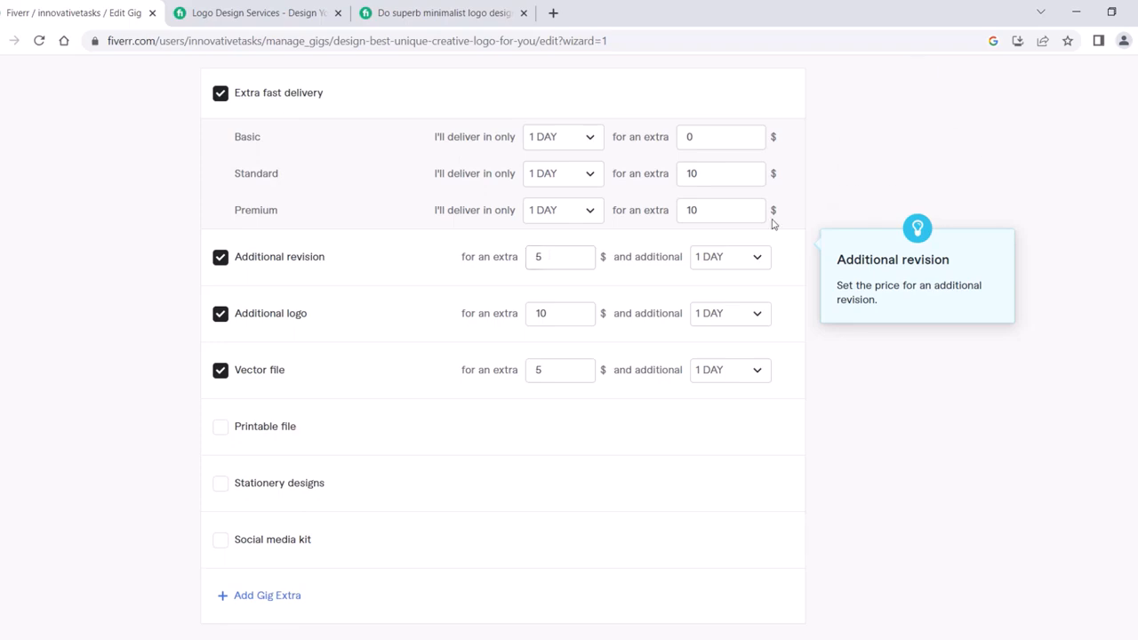
scroll(662, 426, "up", 4)
scroll(662, 426, "up", 9)
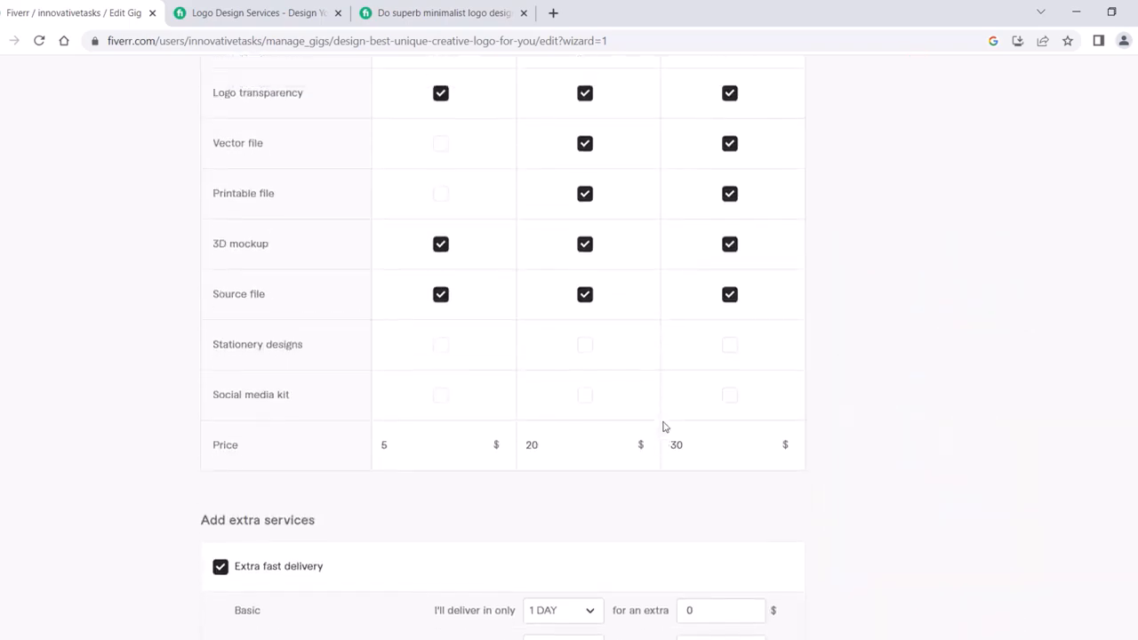
scroll(662, 427, "down", 6)
scroll(662, 427, "down", 5)
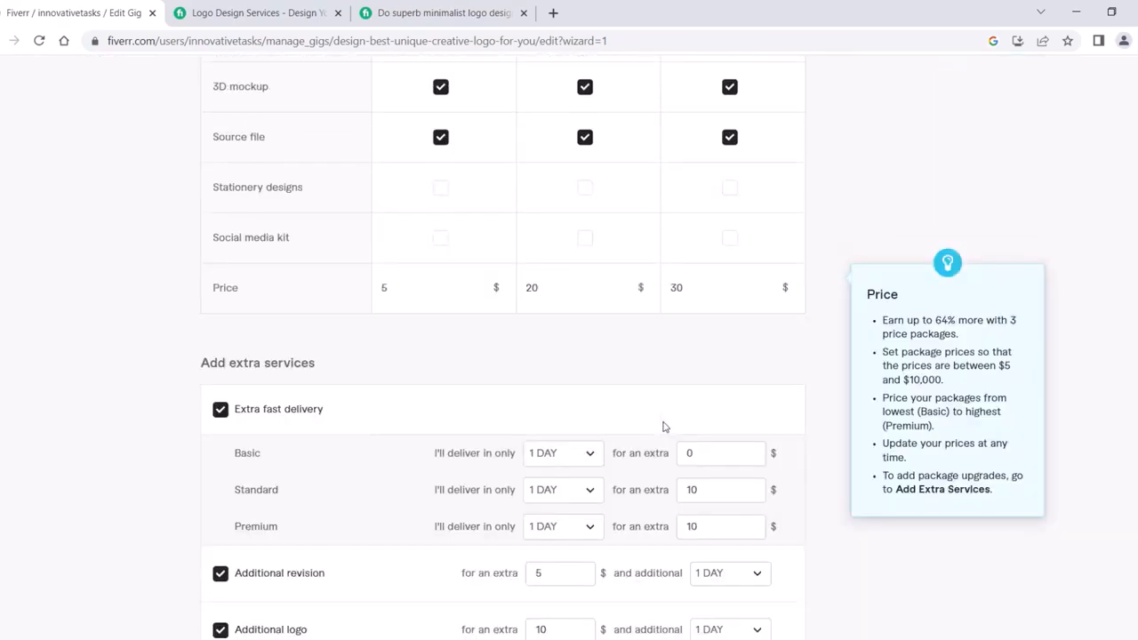
scroll(662, 427, "up", 9)
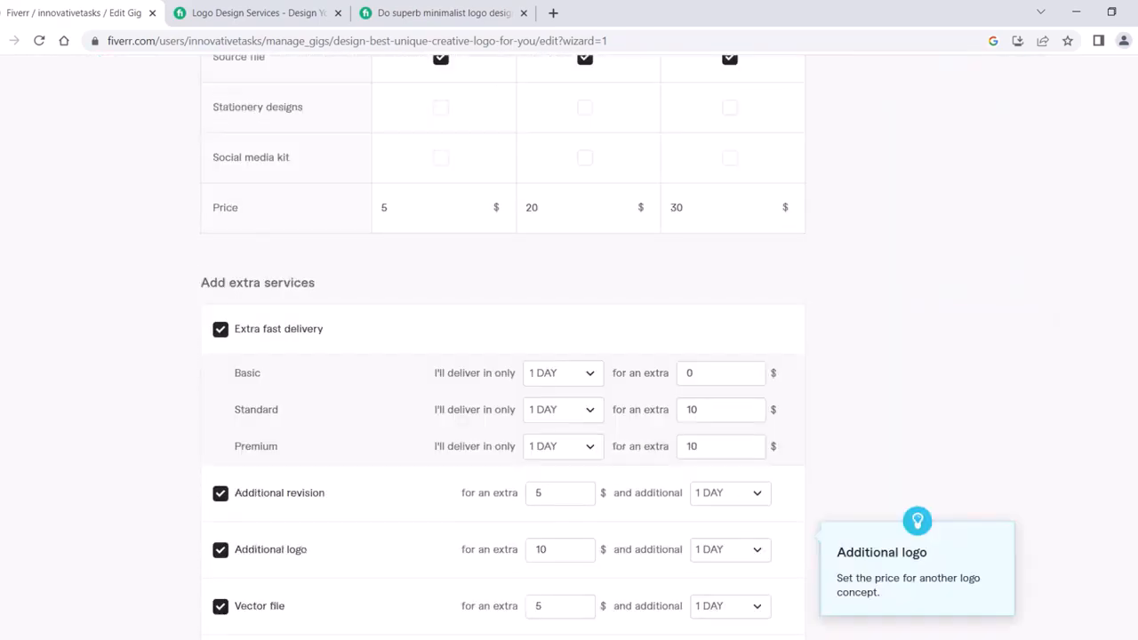
scroll(665, 426, "up", 1)
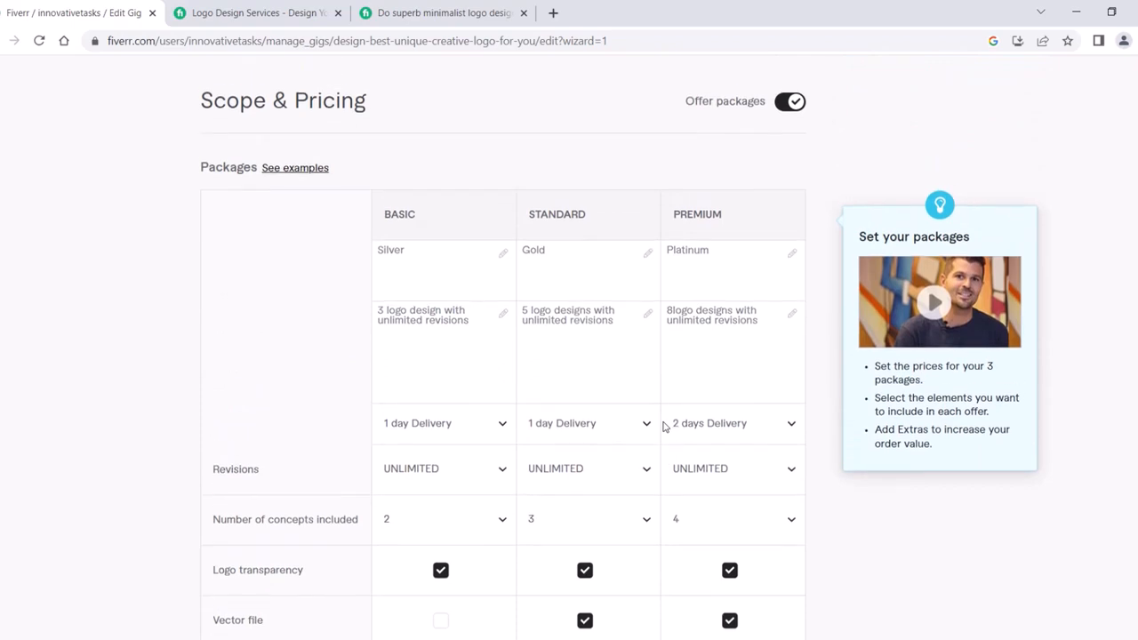
scroll(665, 427, "down", 1)
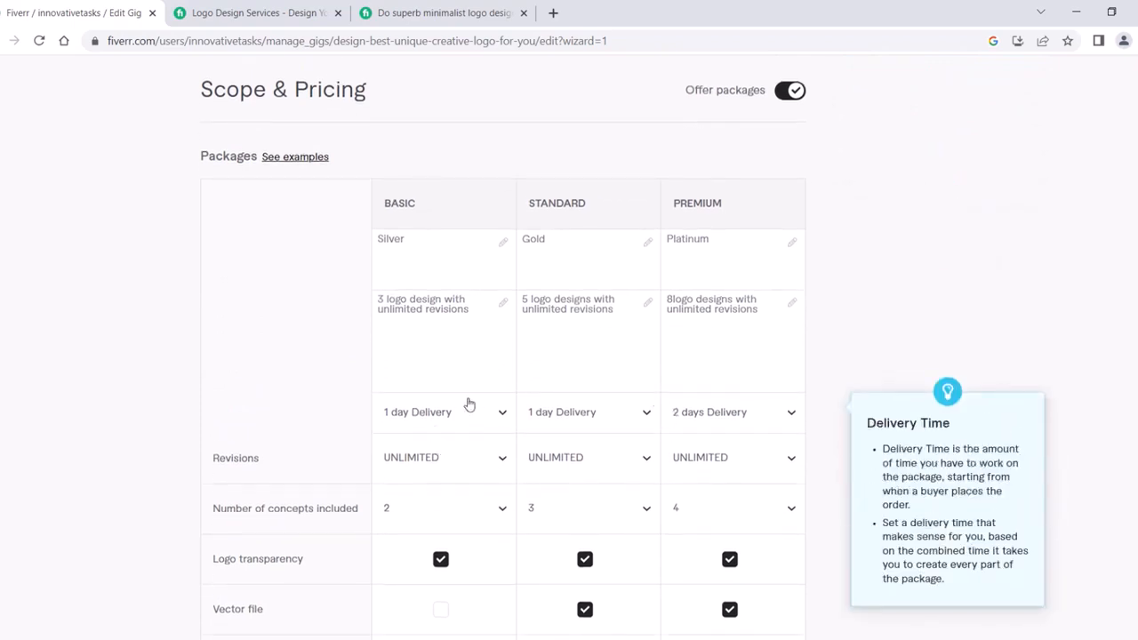
scroll(469, 404, "down", 1)
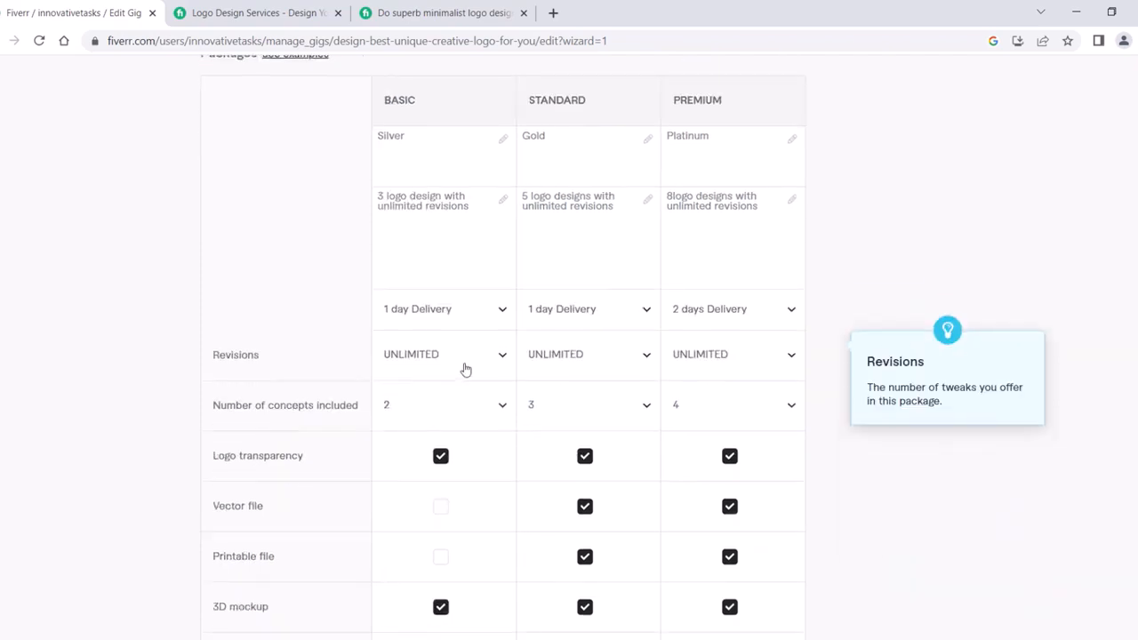
scroll(465, 368, "down", 2)
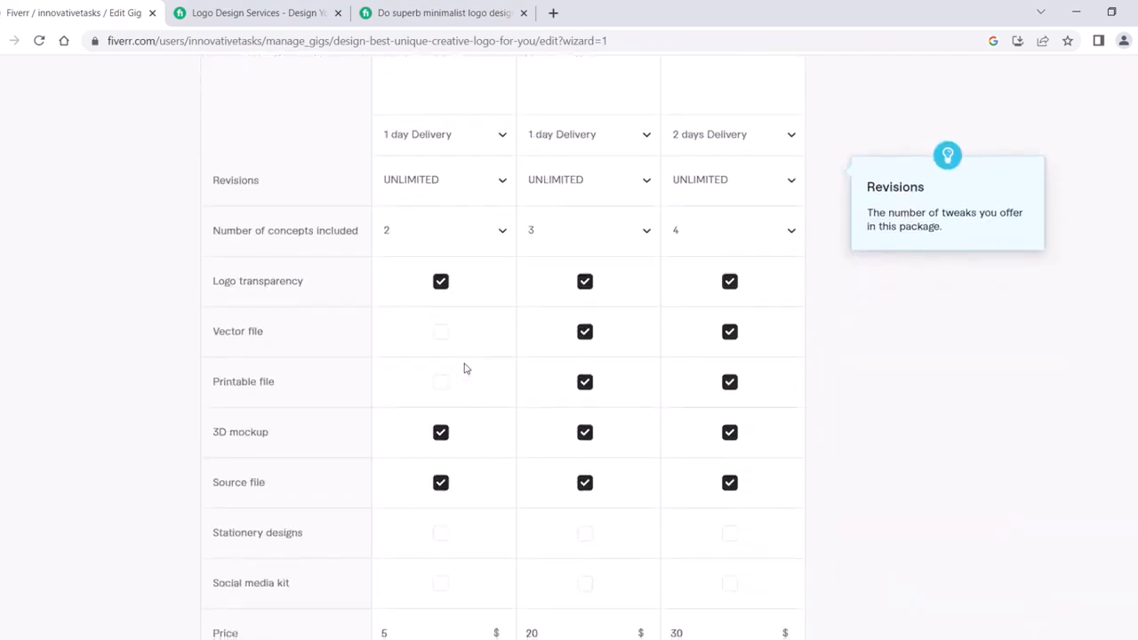
Step: Offer the printable file as an extra service for $5
scroll(465, 371, "down", 2)
scroll(465, 368, "down", 5)
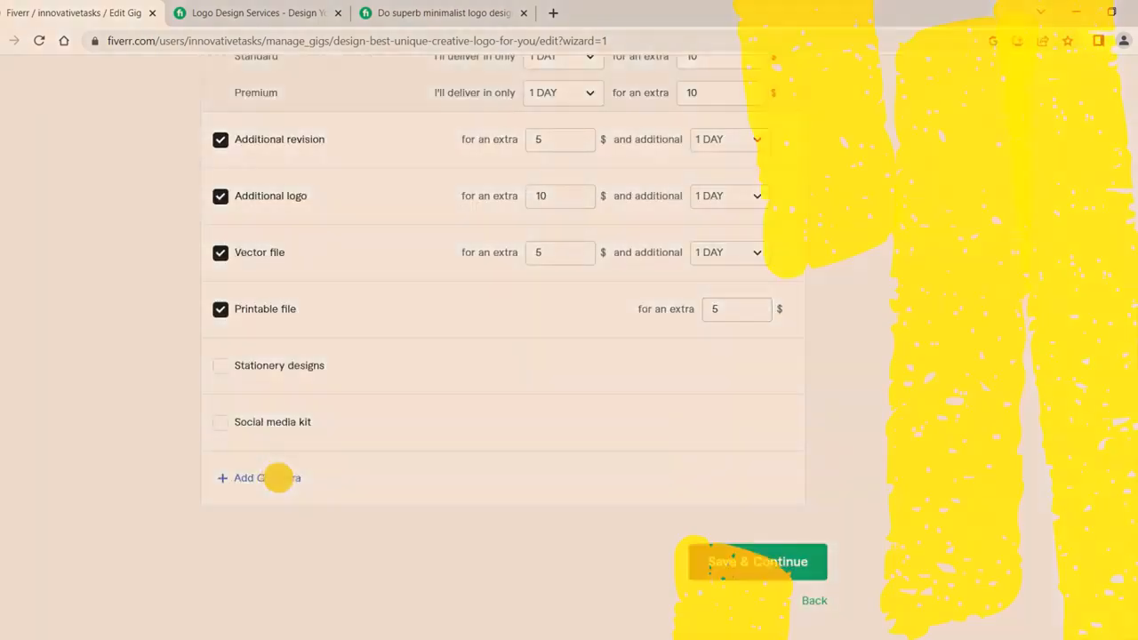
Step: Try to save the pricing page with a blank custom gig extra added, and exclude that extra again
left_click(278, 477)
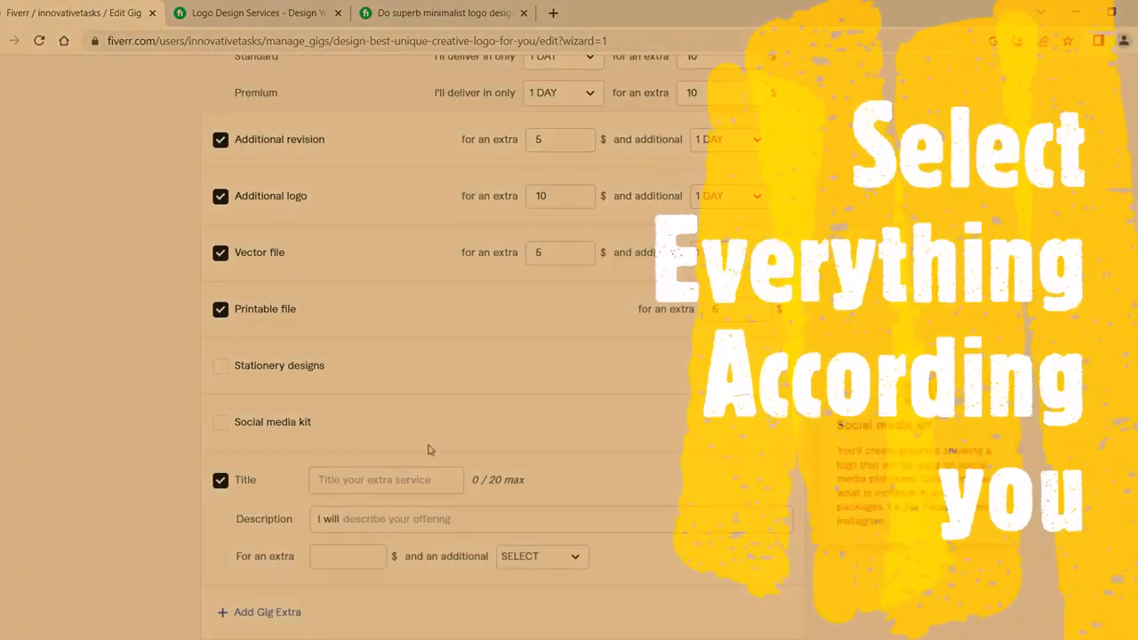
scroll(432, 376, "down", 2)
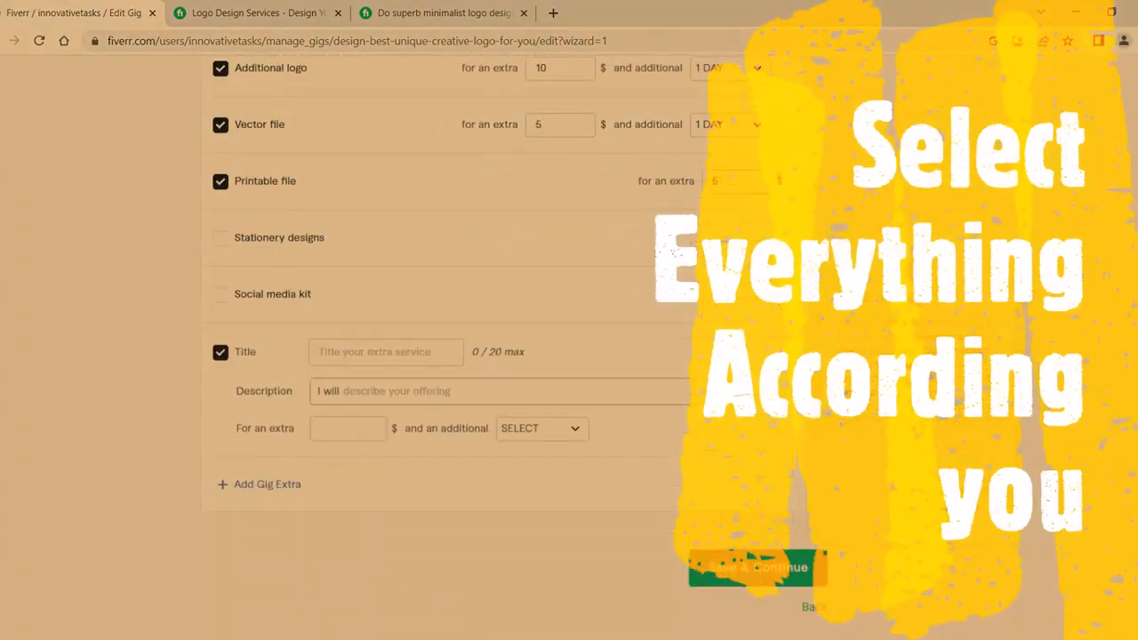
scroll(634, 414, "down", 1)
left_click(745, 500)
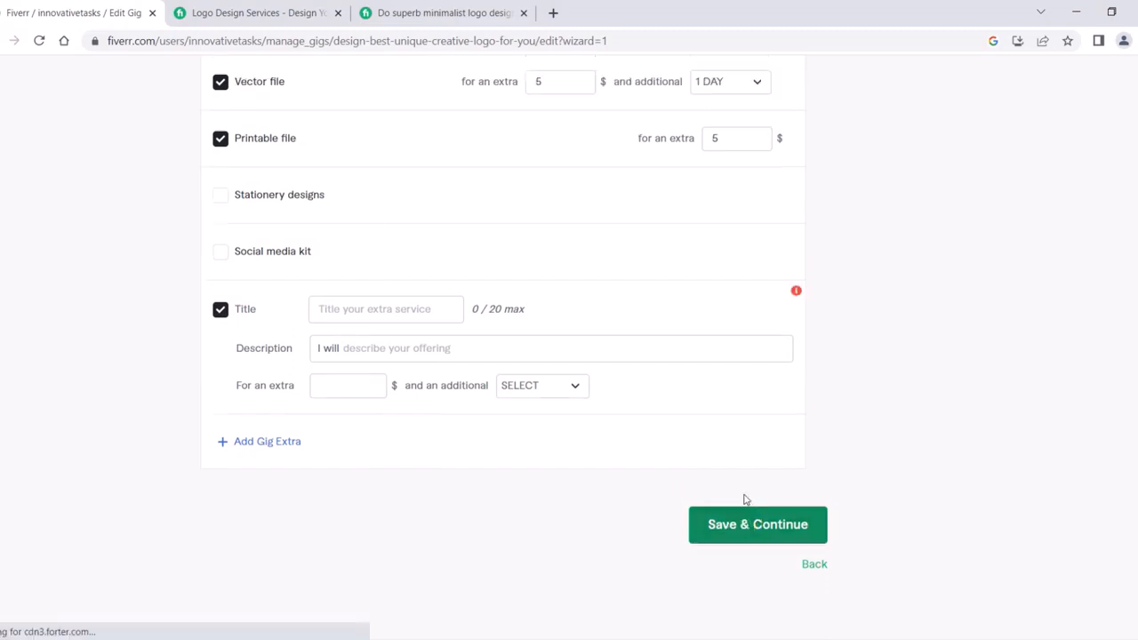
scroll(522, 374, "down", 7)
scroll(427, 338, "down", 2)
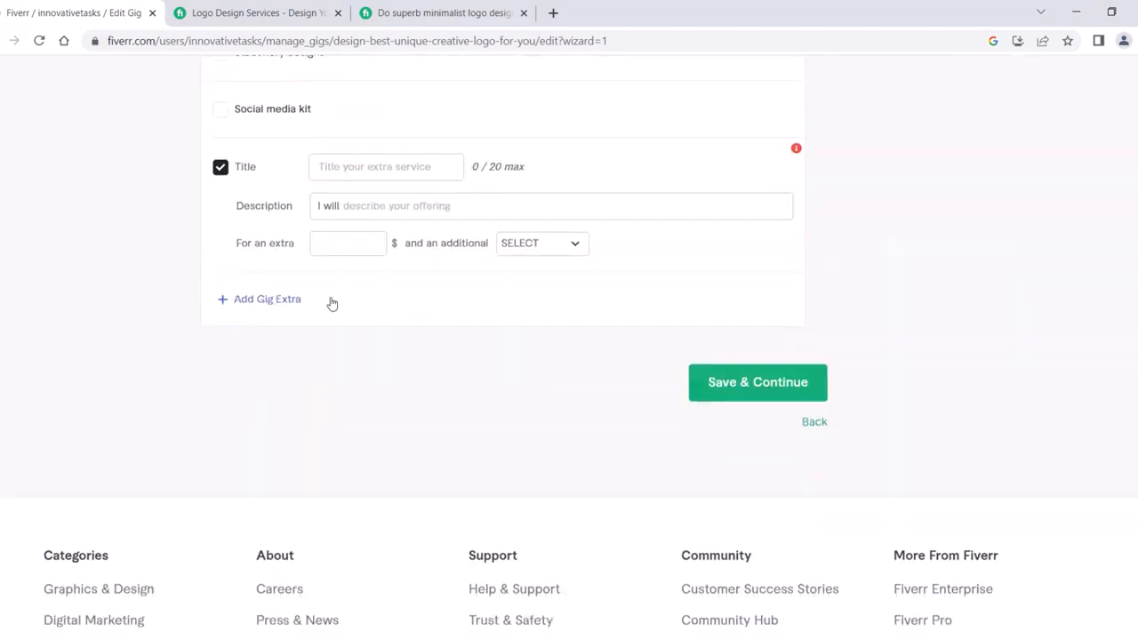
left_click(223, 177)
Step: Reset the extra fast delivery time of the Standard and Basic packages to the unselected option
scroll(223, 180, "up", 5)
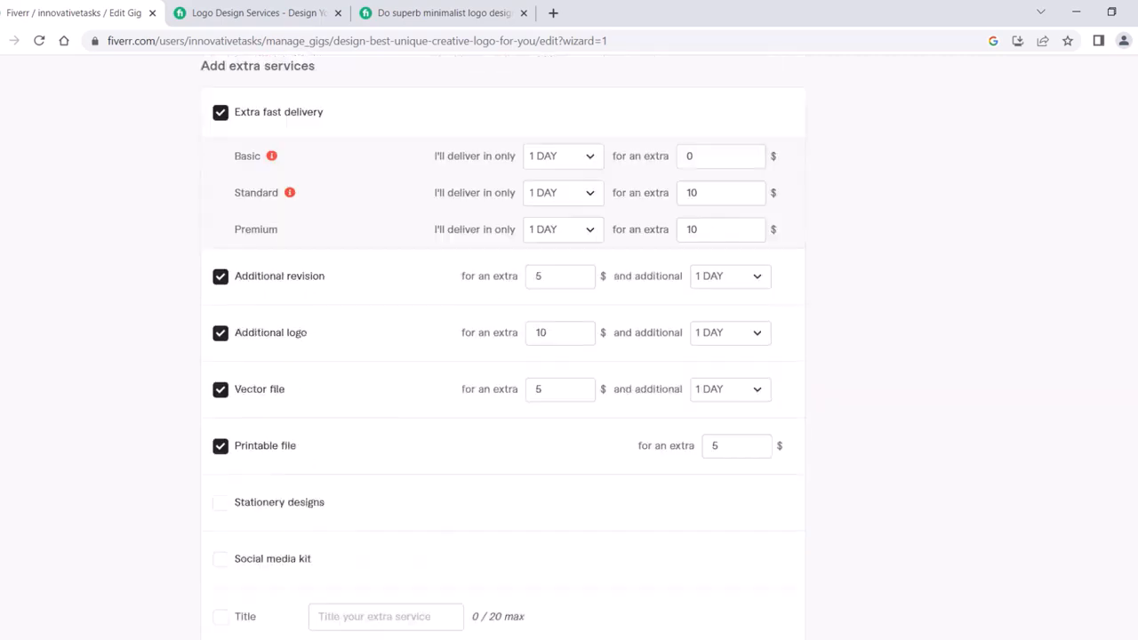
scroll(394, 279, "up", 2)
left_click(562, 366)
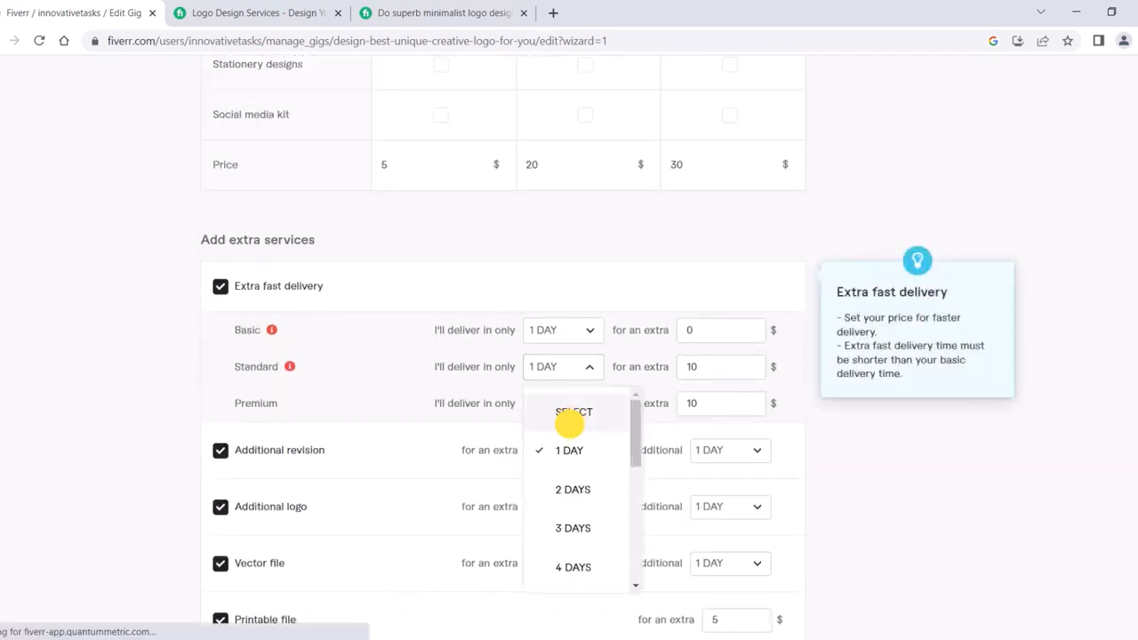
left_click(569, 415)
left_click(553, 331)
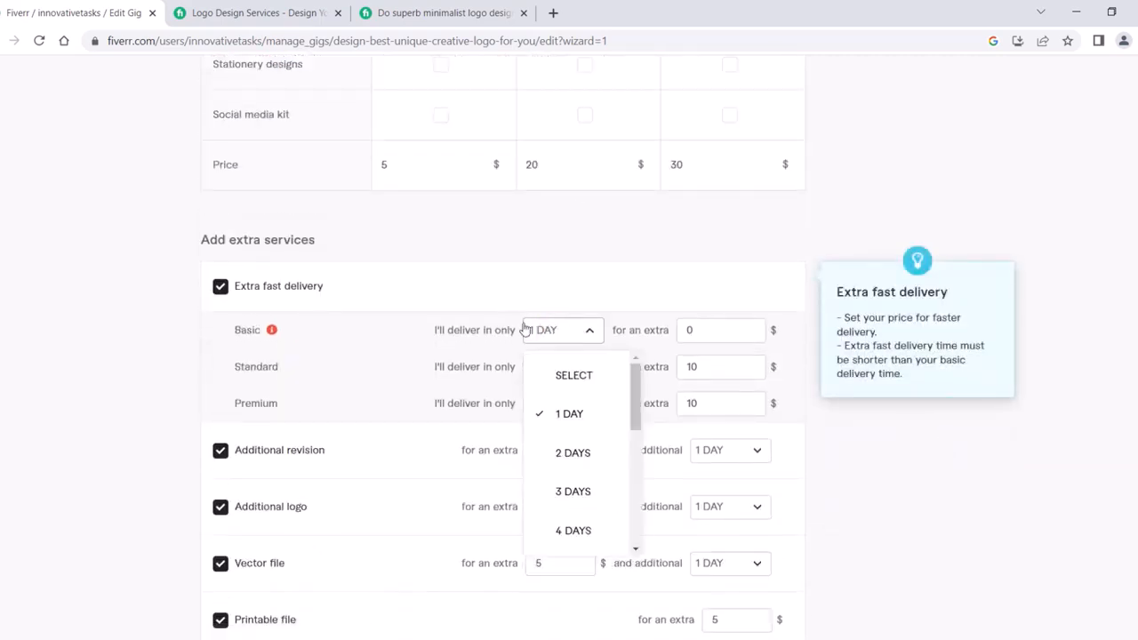
left_click(547, 371)
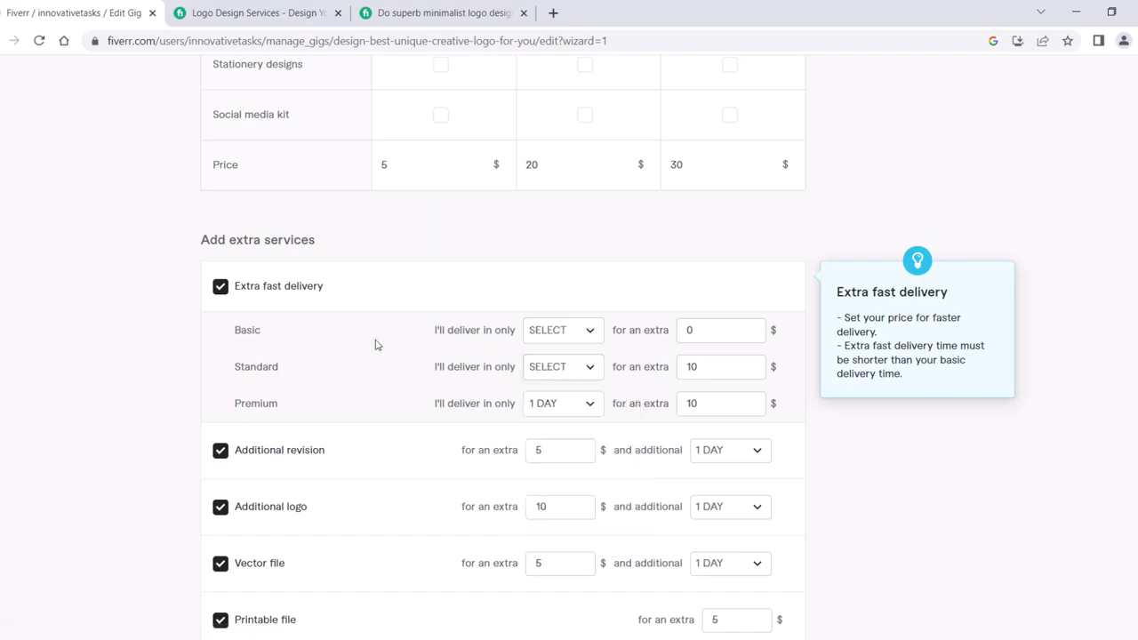
Step: Check the package delivery times and set the Standard package's extra fast delivery charge to $0
scroll(376, 343, "up", 5)
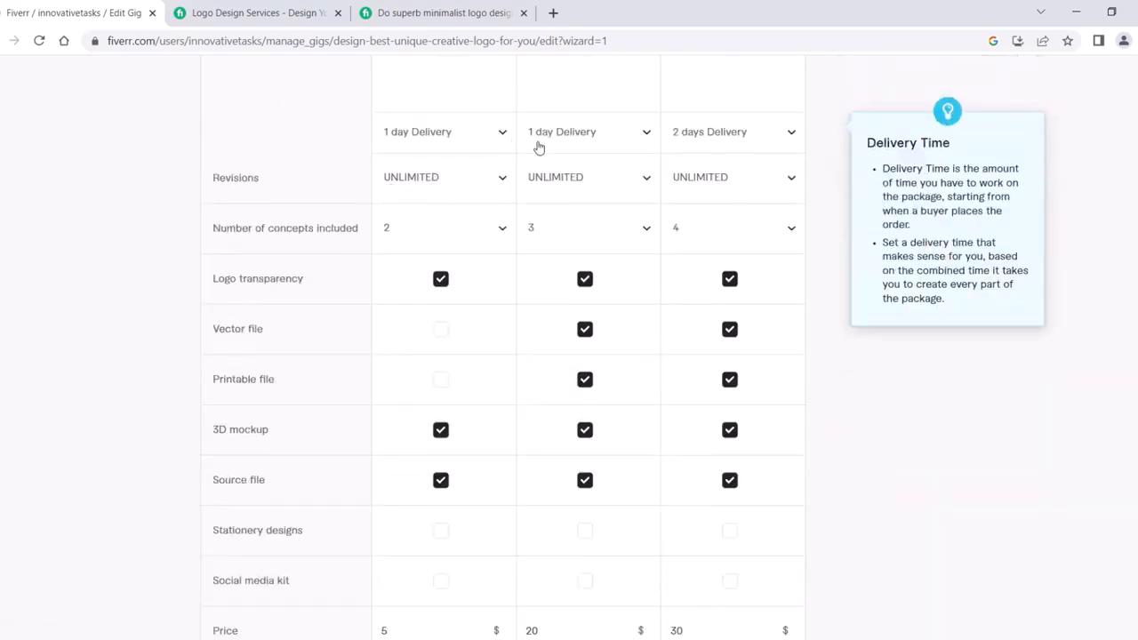
scroll(584, 241, "down", 4)
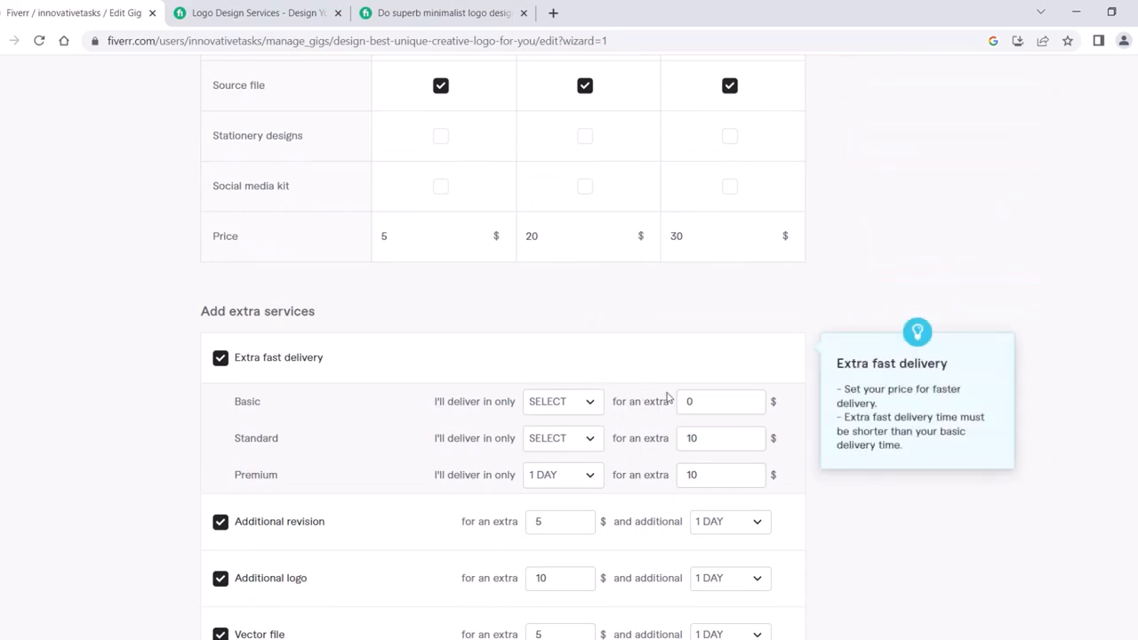
double_click(692, 437)
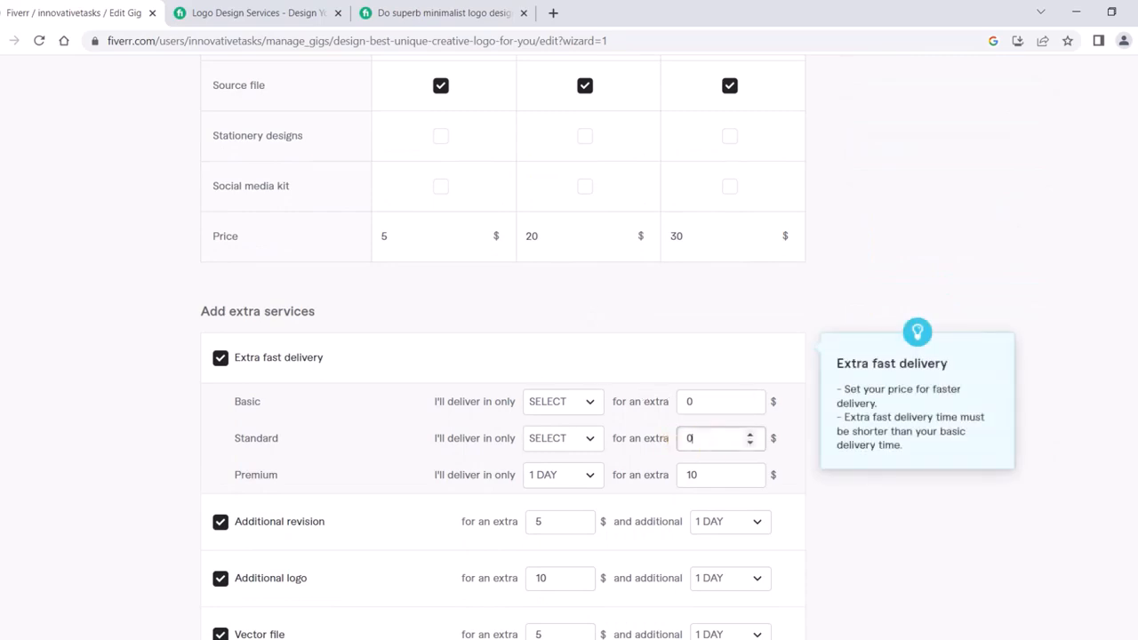
scroll(701, 374, "down", 8)
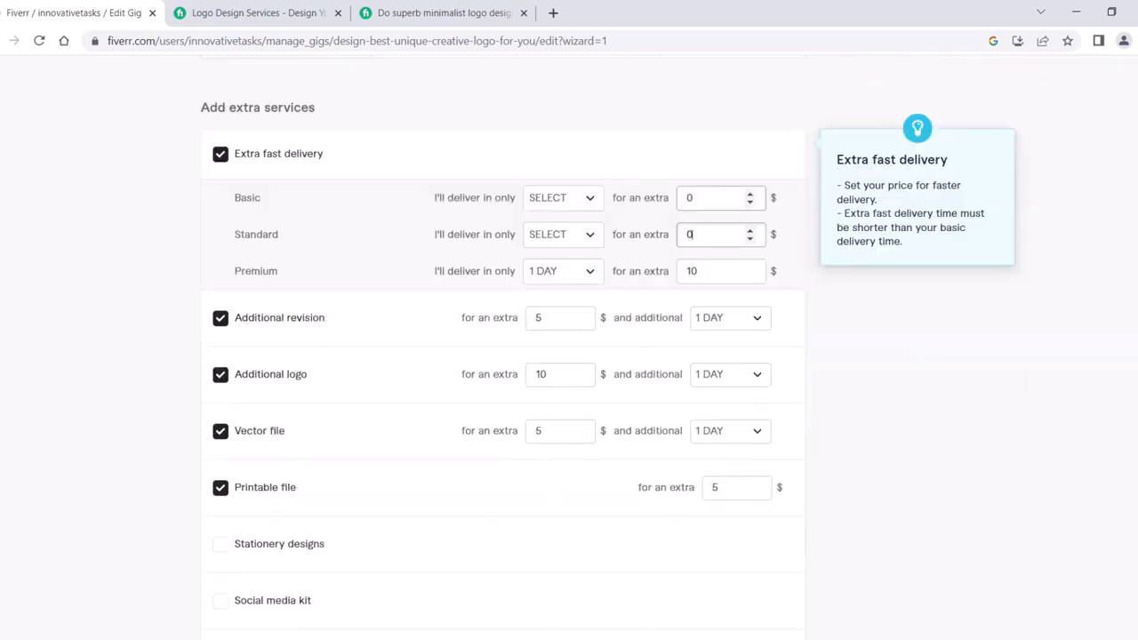
Step: Save the pricing page and continue to the gig's description
left_click(728, 346)
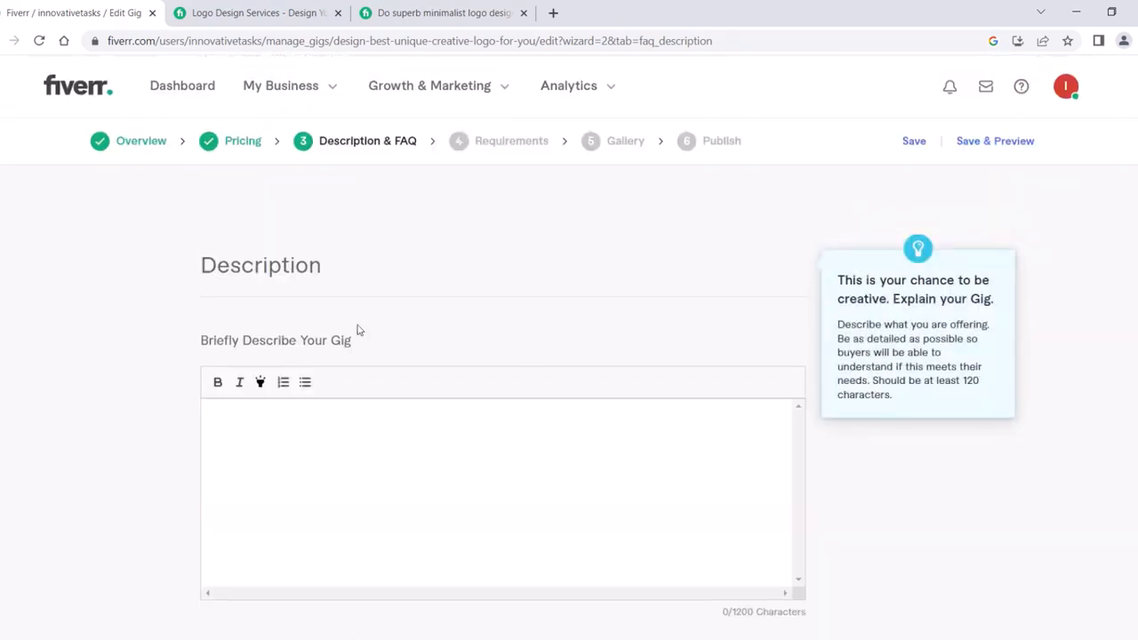
Step: Read the seller's self-introduction on the competing minimalist logo design gig as a reference for the gig description
left_click(421, 9)
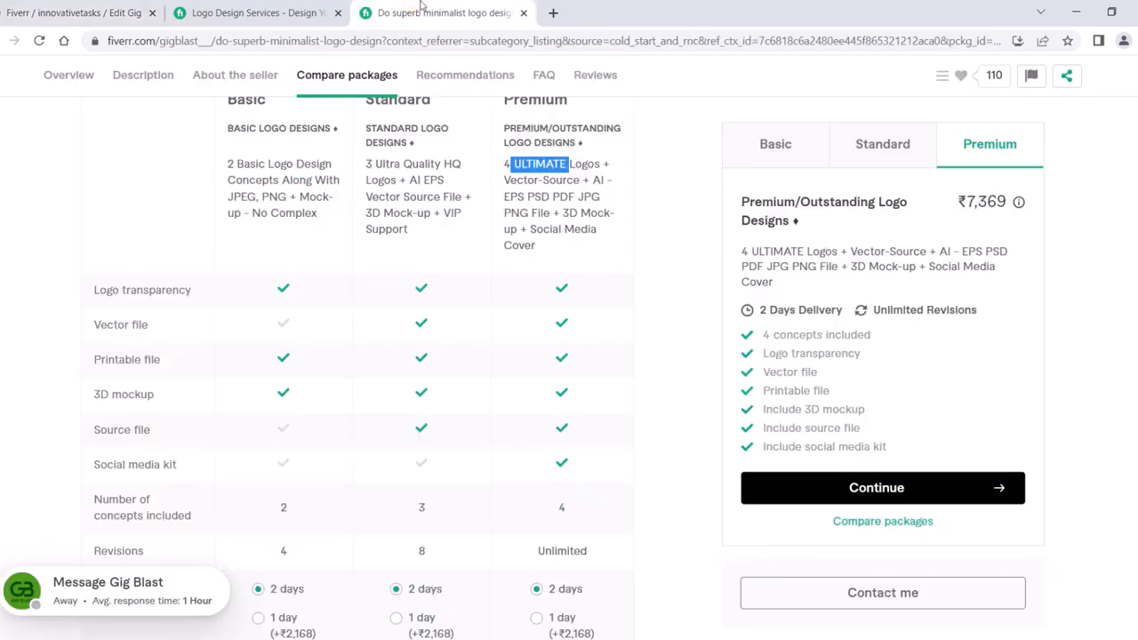
scroll(422, 324, "up", 10)
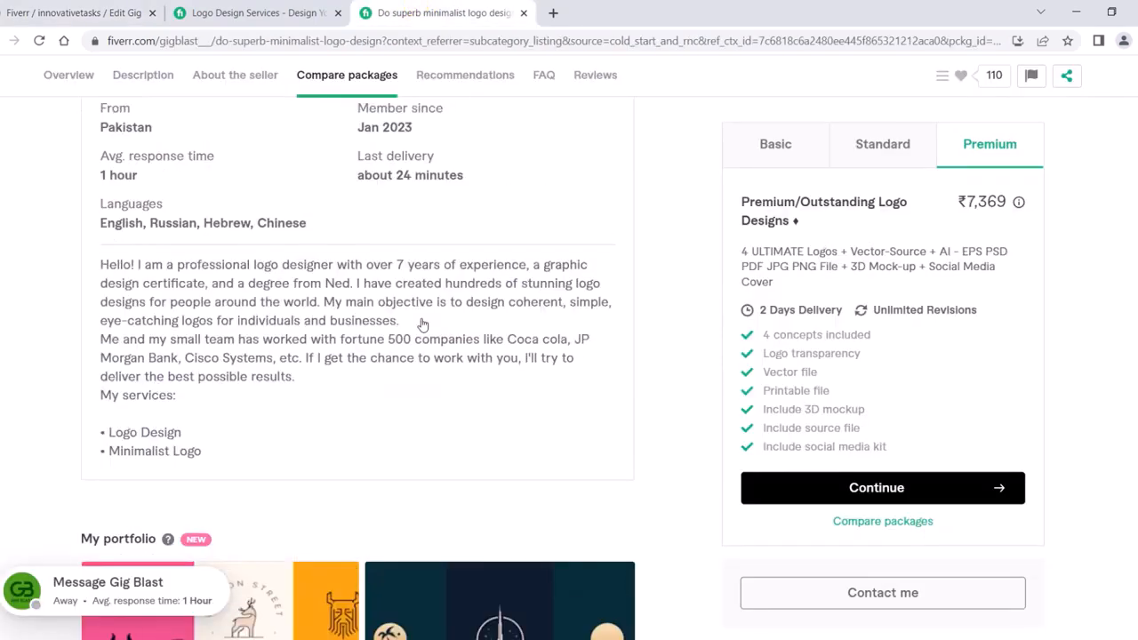
scroll(122, 451, "up", 1)
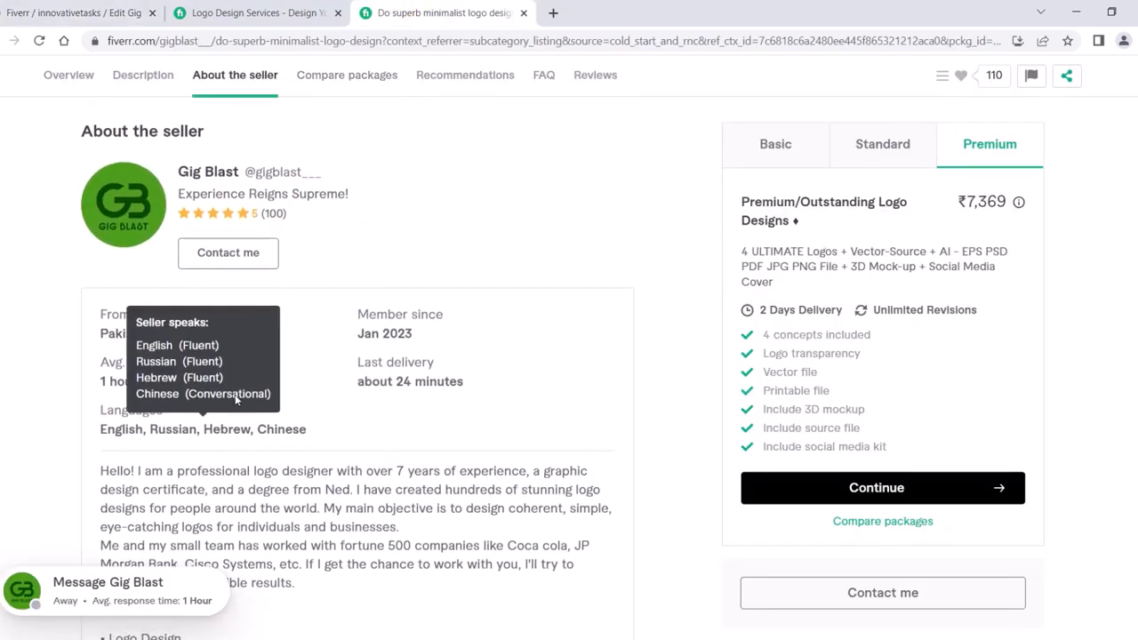
scroll(358, 372, "down", 2)
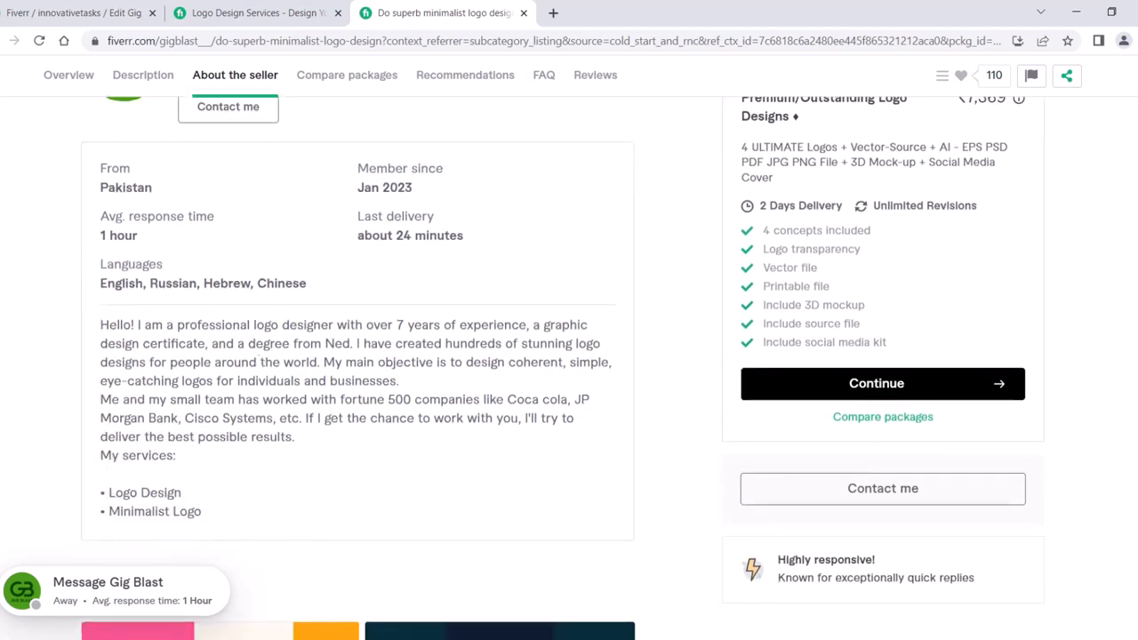
left_click_drag(100, 335, 256, 353)
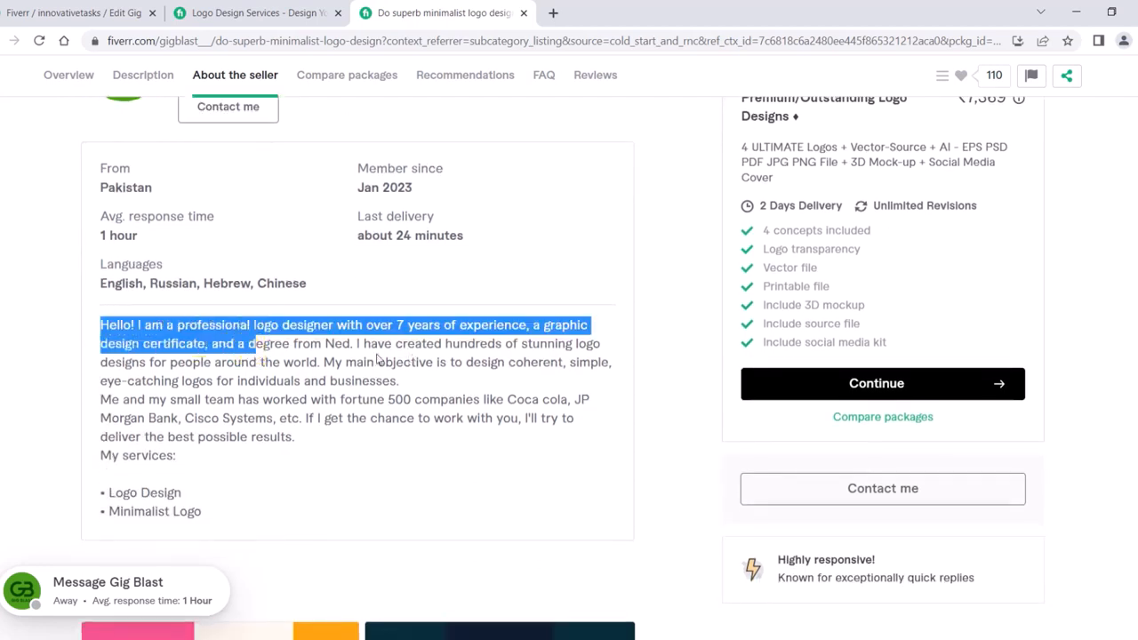
scroll(338, 358, "down", 1)
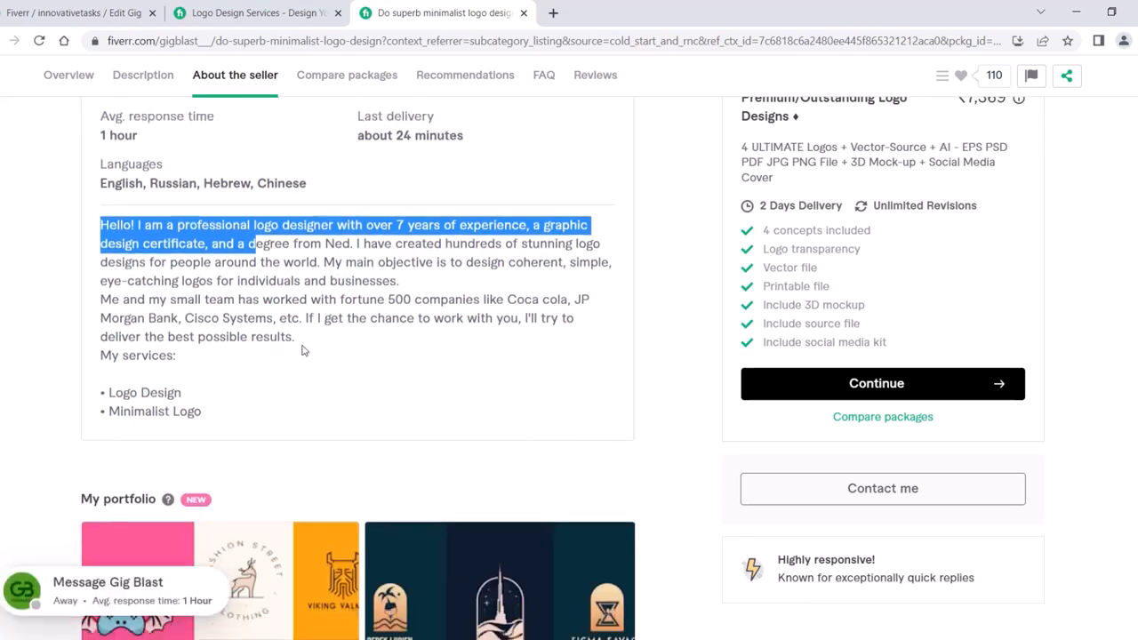
left_click(254, 12)
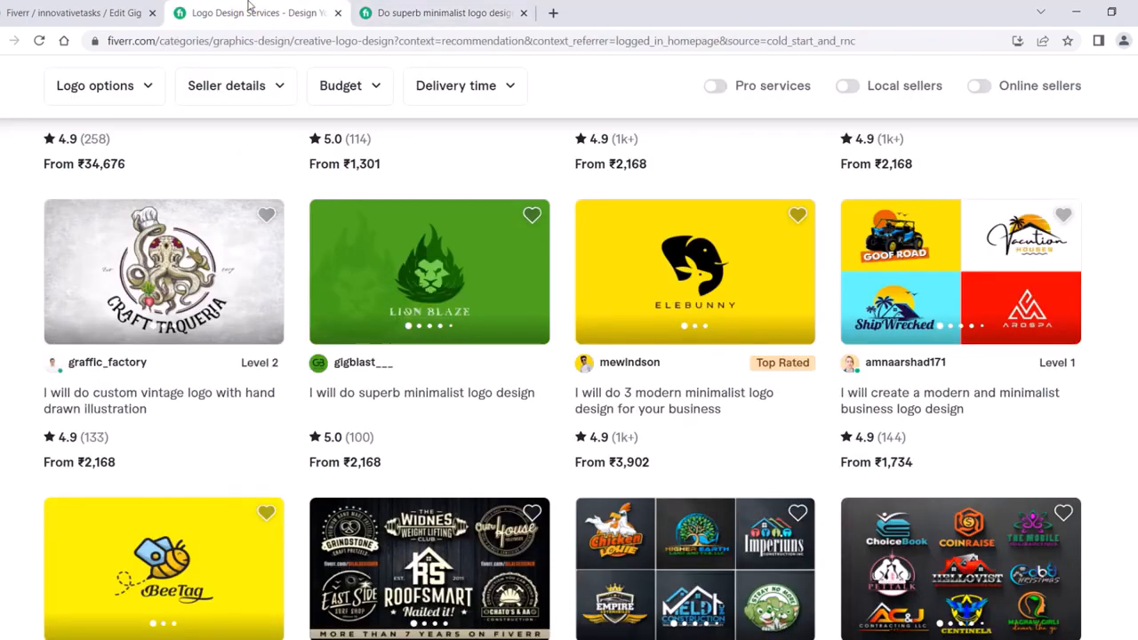
left_click(71, 13)
Step: Begin the gig description with "Hi!" followed by the line "I'm expert in logo designing and graphic designing"
left_click(303, 411)
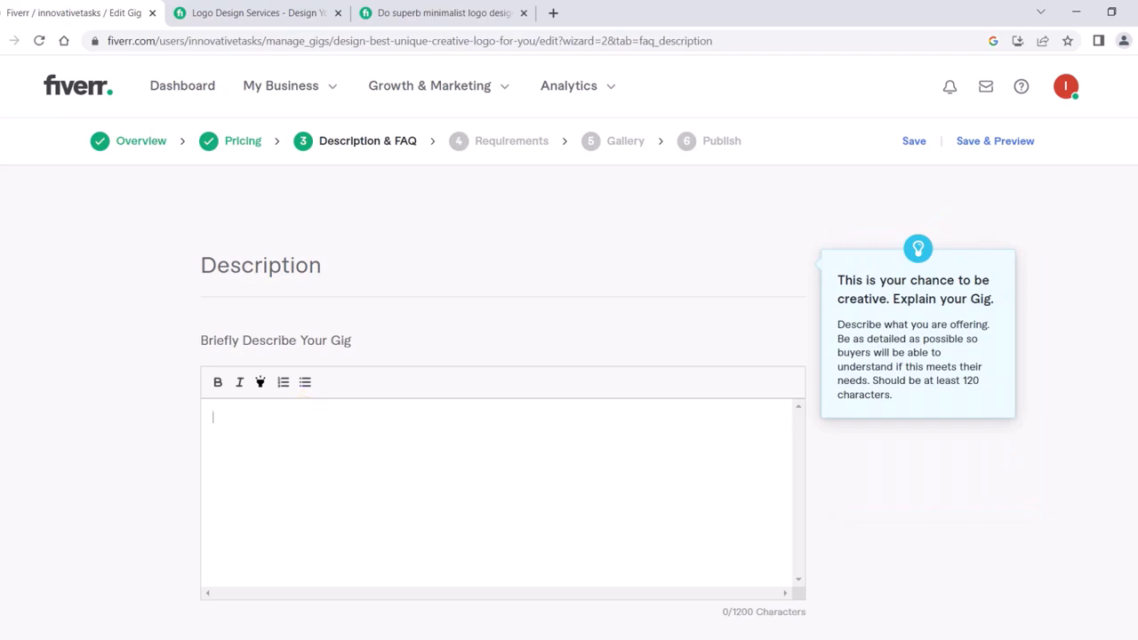
type("Hi!")
key("Return")
type("I'm expert in logo designin")
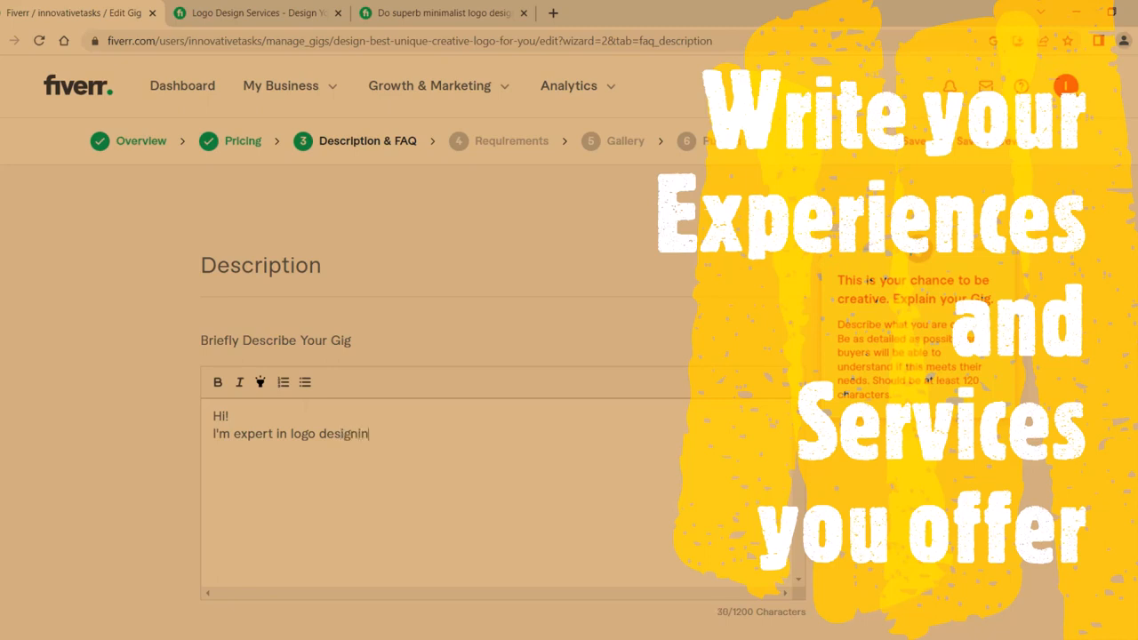
type("d graphic designing")
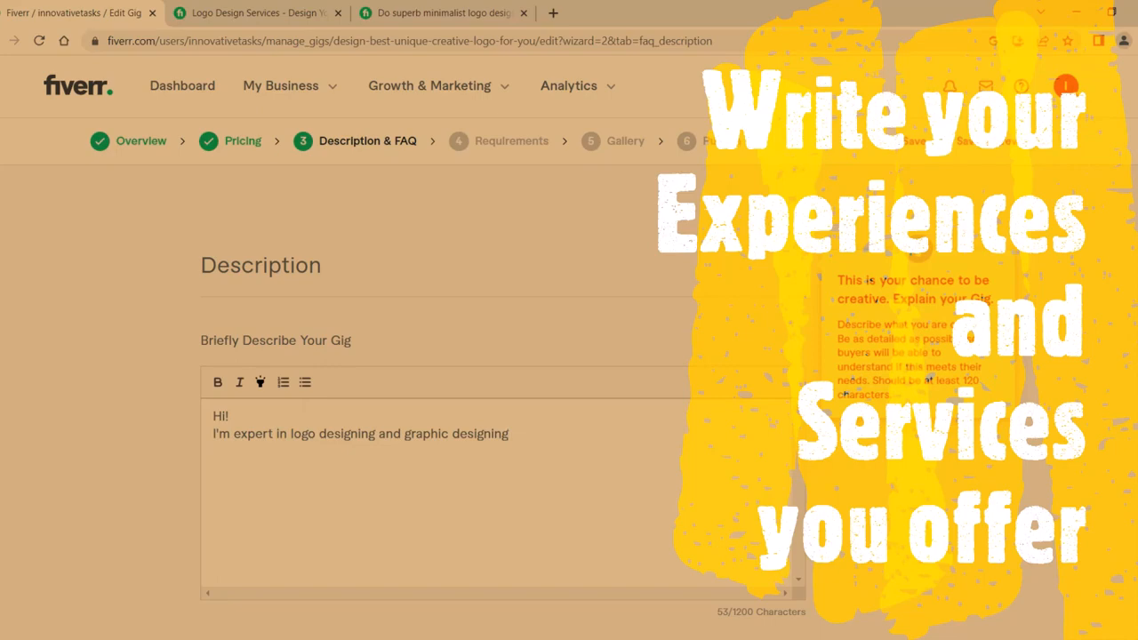
Step: Add the line "Have done 100+ logo designing work" to the gig description, starting with a capital H
key("Return")
type("have done ")
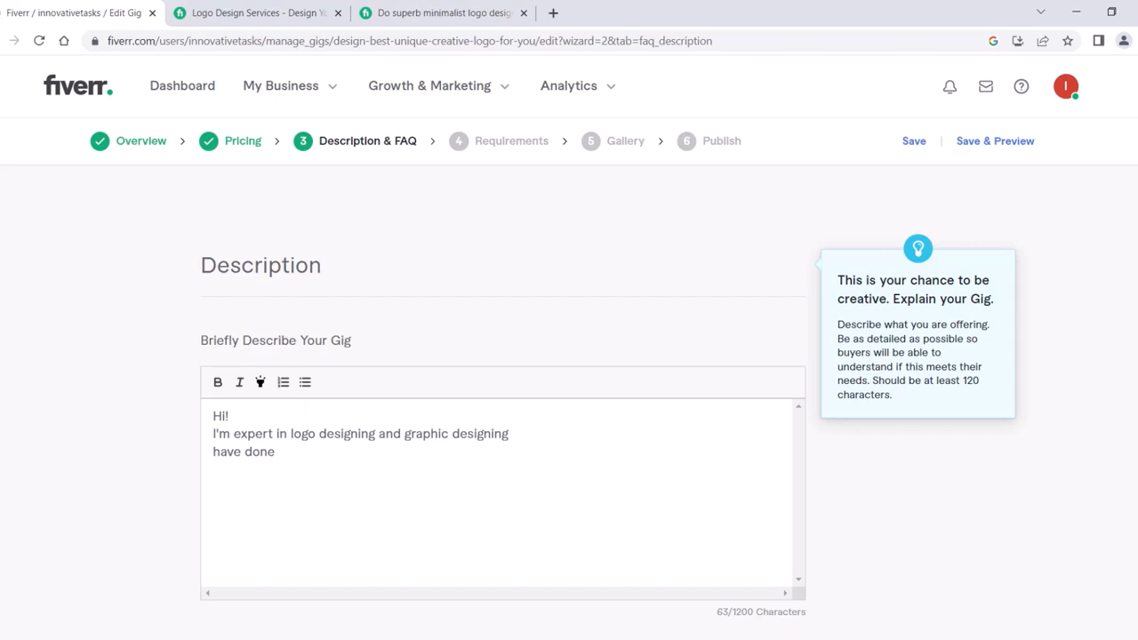
type("100+ logo designing work")
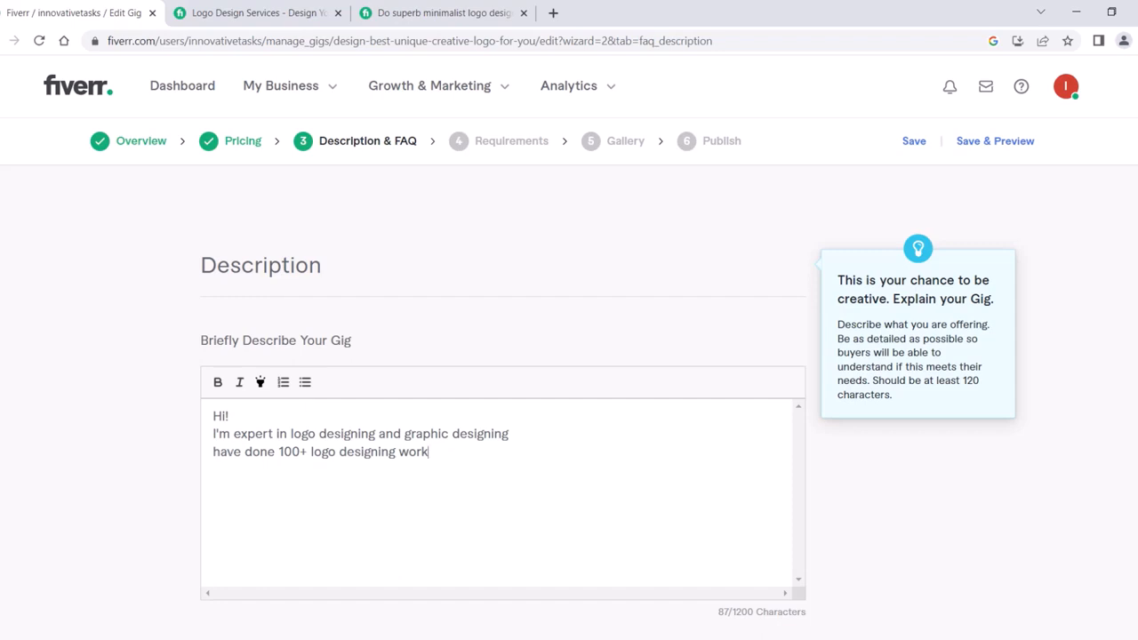
left_click(219, 449)
key("BackSpace")
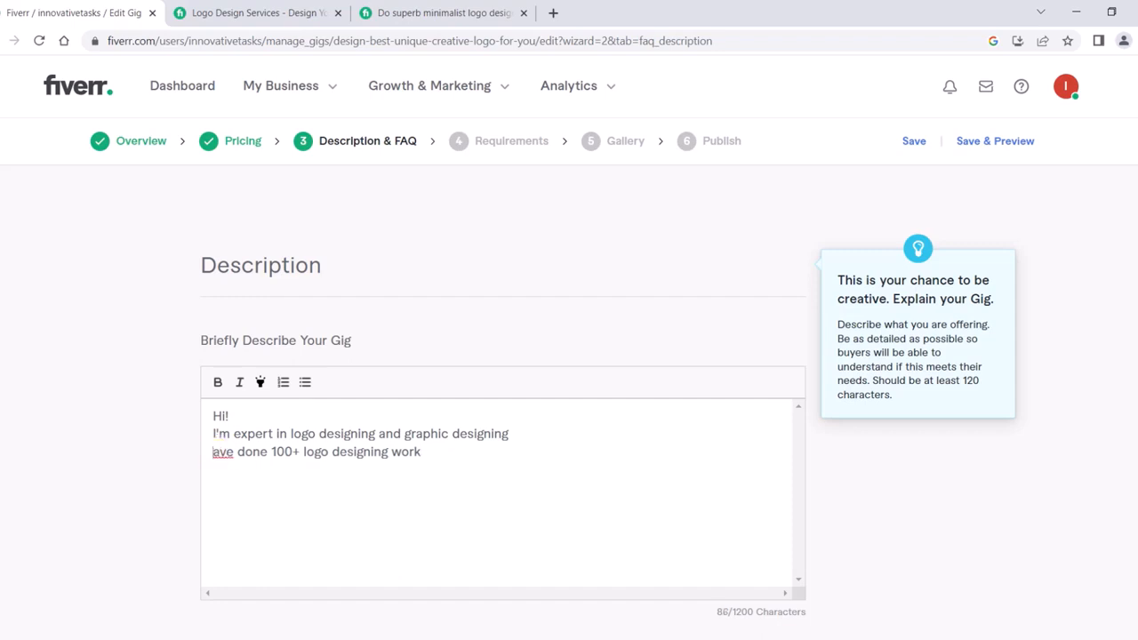
type("H")
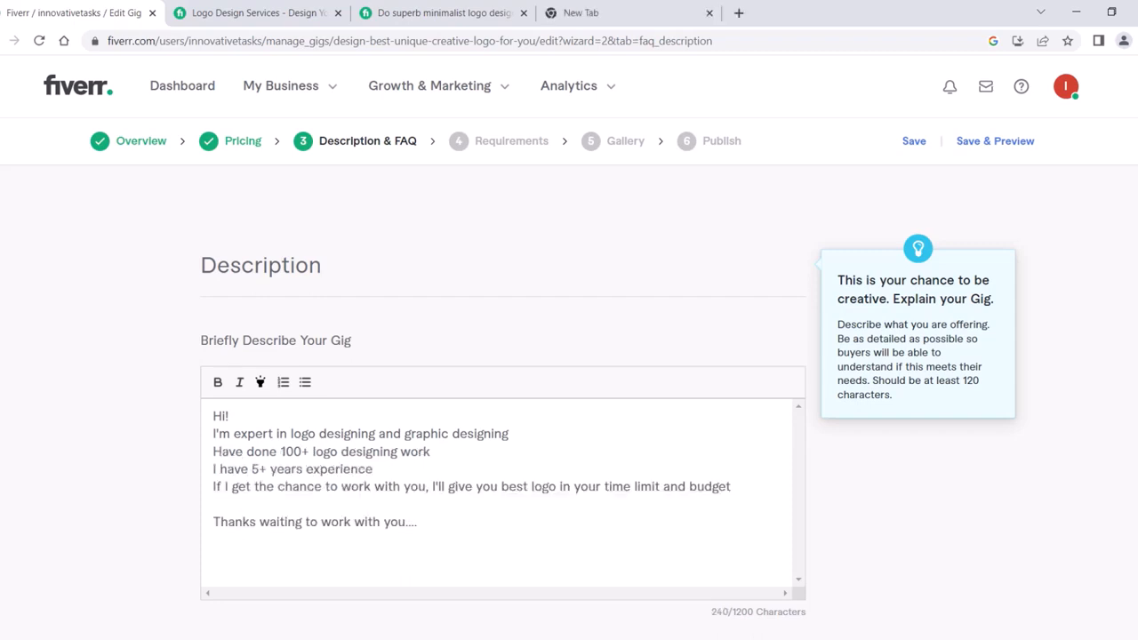
Step: Shorten the closing line of the gig description to "Thanks"
left_click_drag(260, 521, 470, 521)
key("BackSpace")
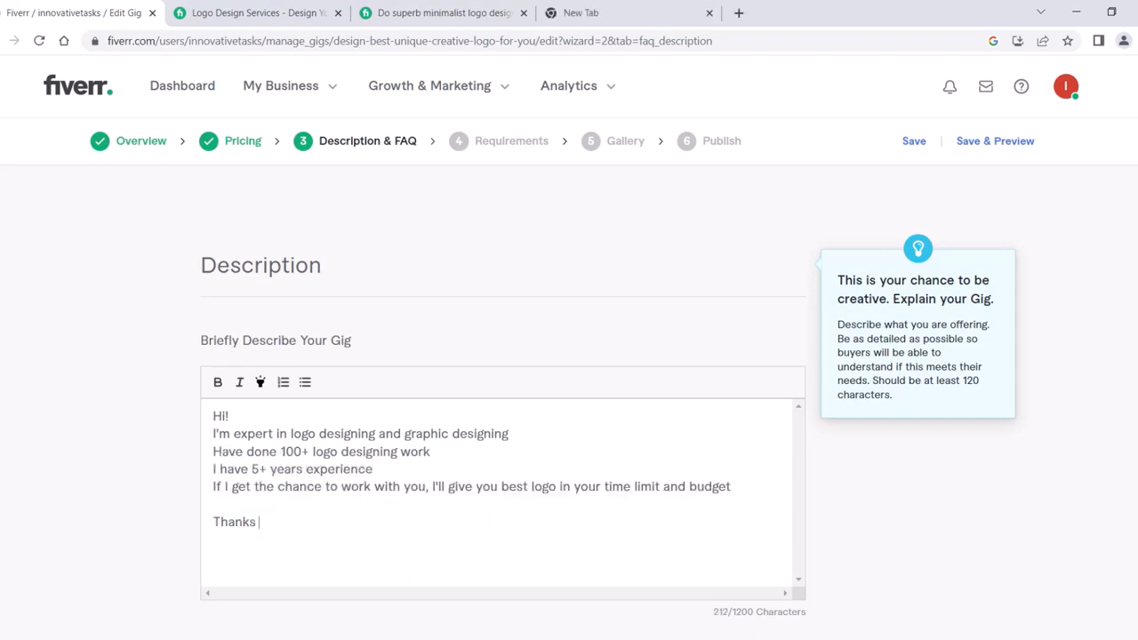
left_click(228, 506)
scroll(569, 356, "down", 1)
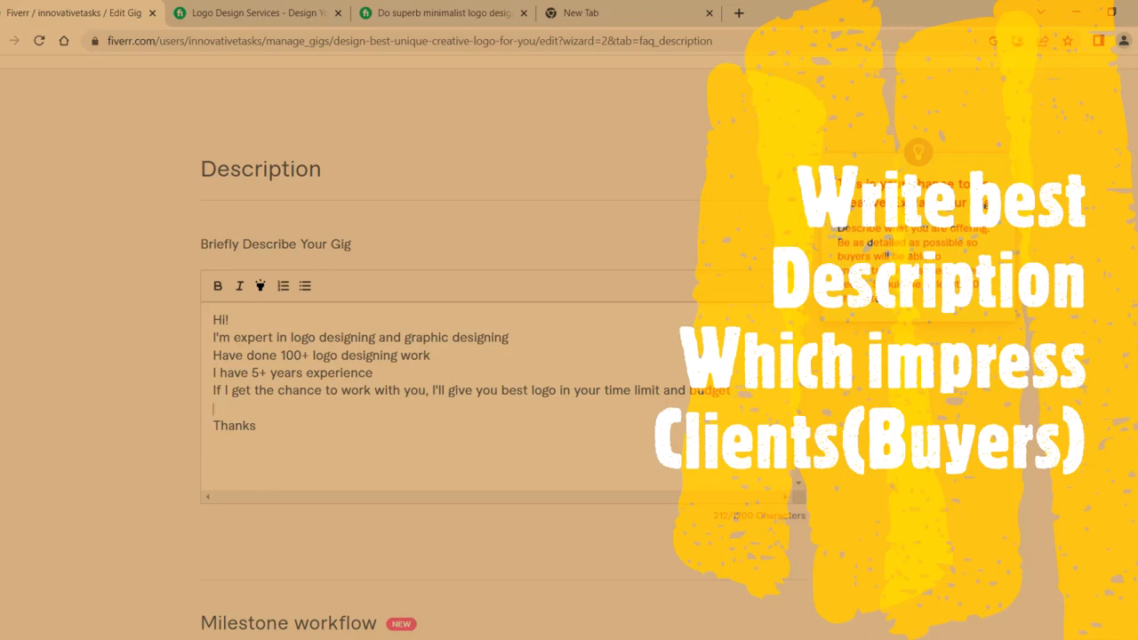
Step: Highlight the phrase "expert in logo designing and graphic designing" in the gig description
left_click_drag(231, 337, 508, 337)
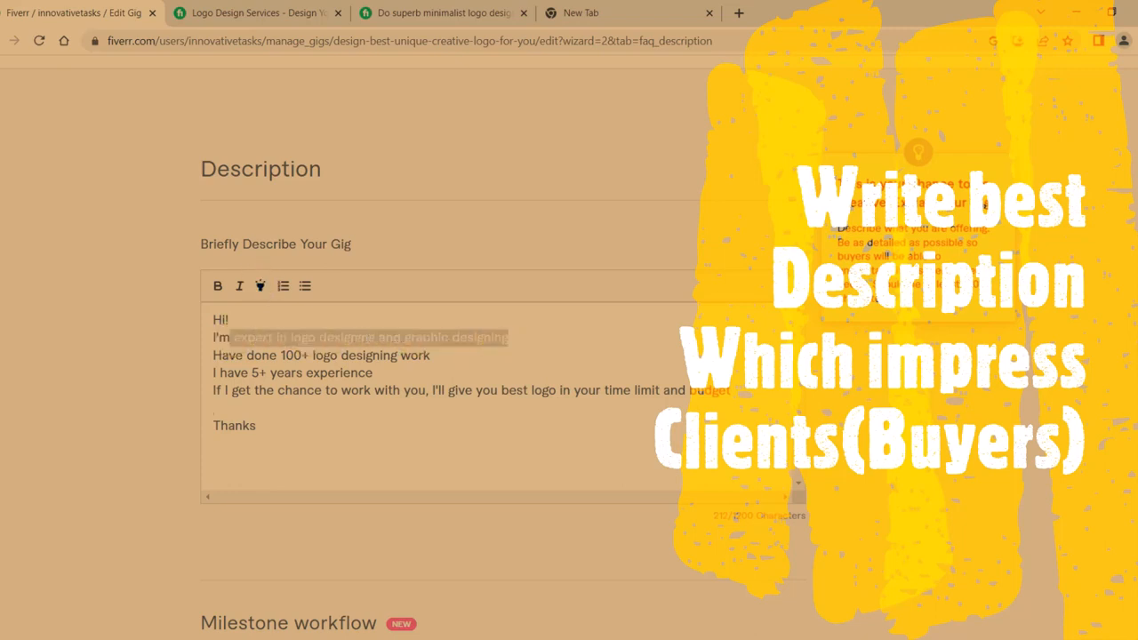
left_click(262, 285)
left_click_drag(233, 336, 503, 338)
left_click(318, 369)
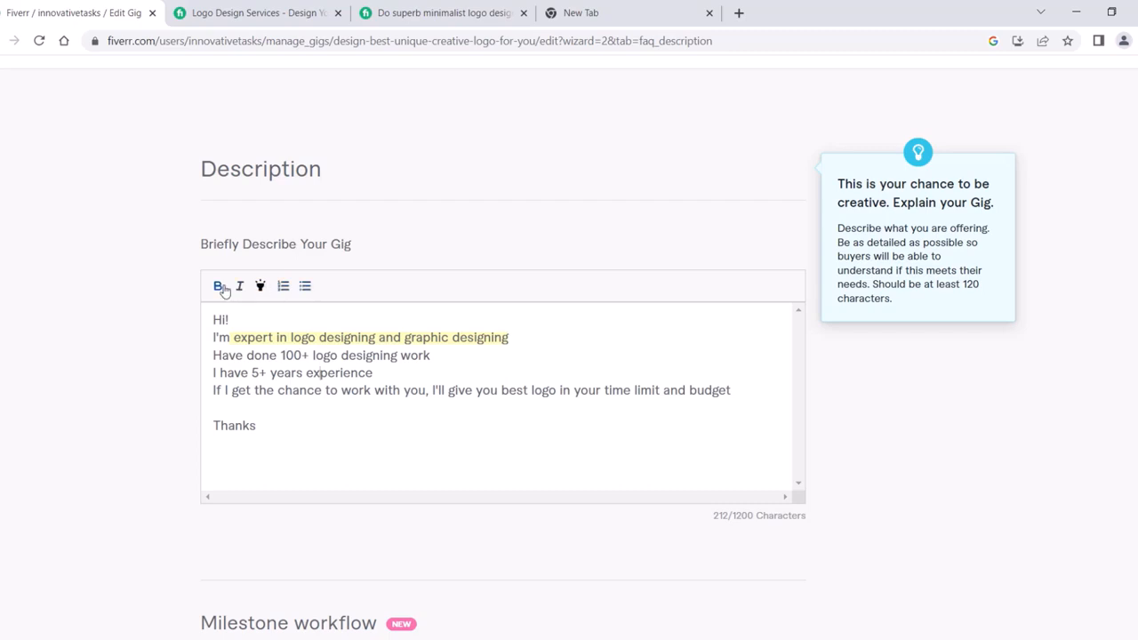
Step: Make the whole line "I'm expert in logo designing and graphic designing" bold and highlighted
left_click(236, 338)
left_click_drag(215, 338, 533, 343)
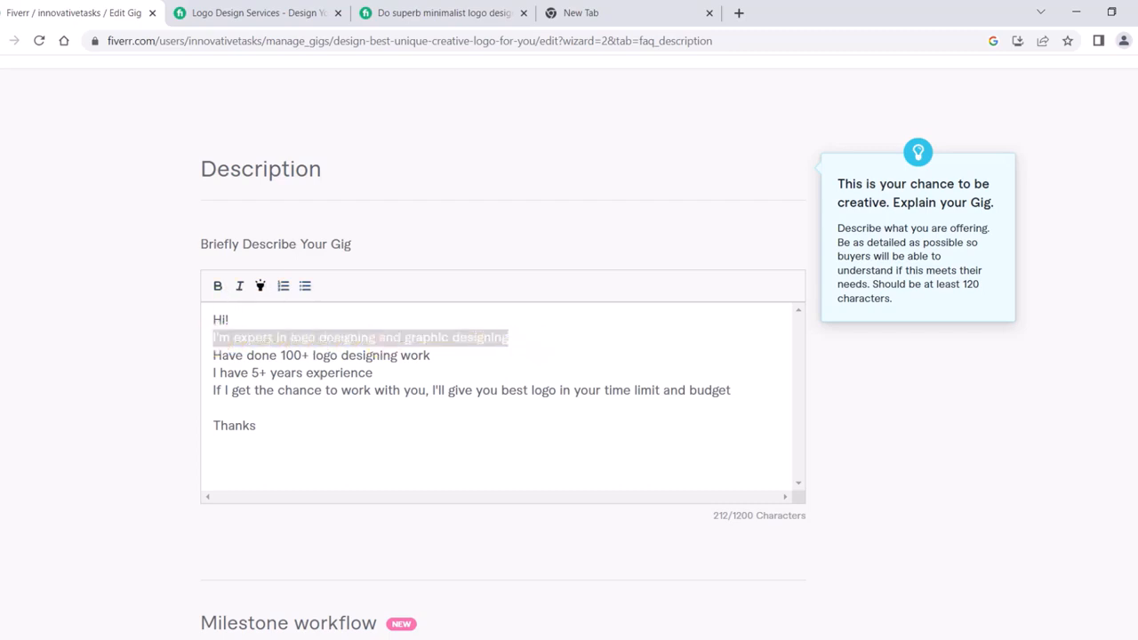
left_click(217, 286)
left_click(260, 285)
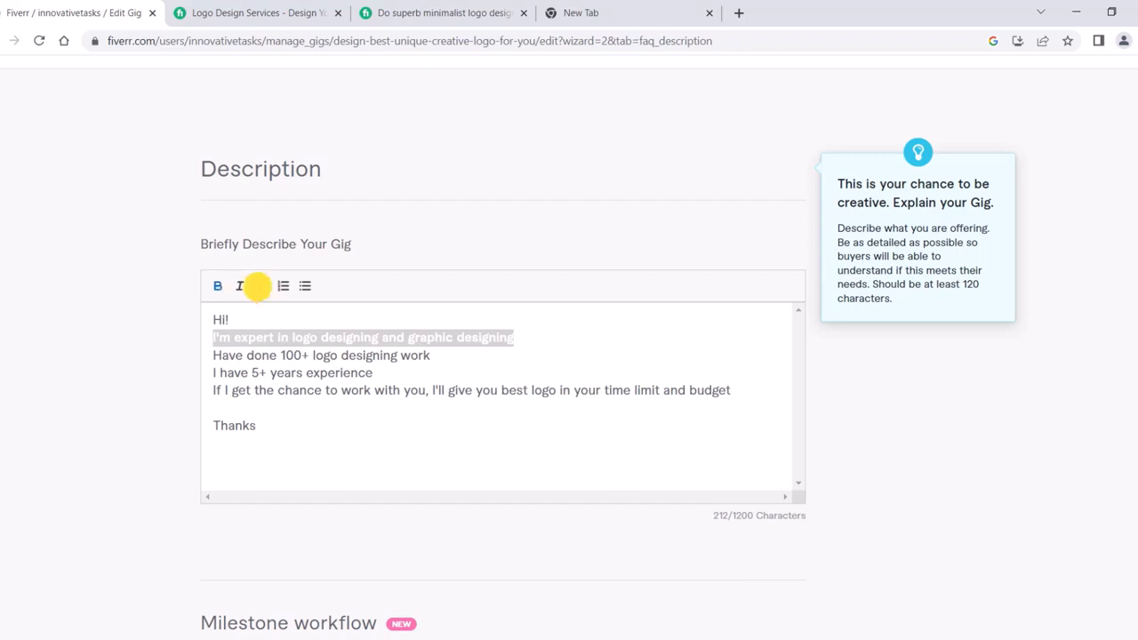
left_click(256, 356)
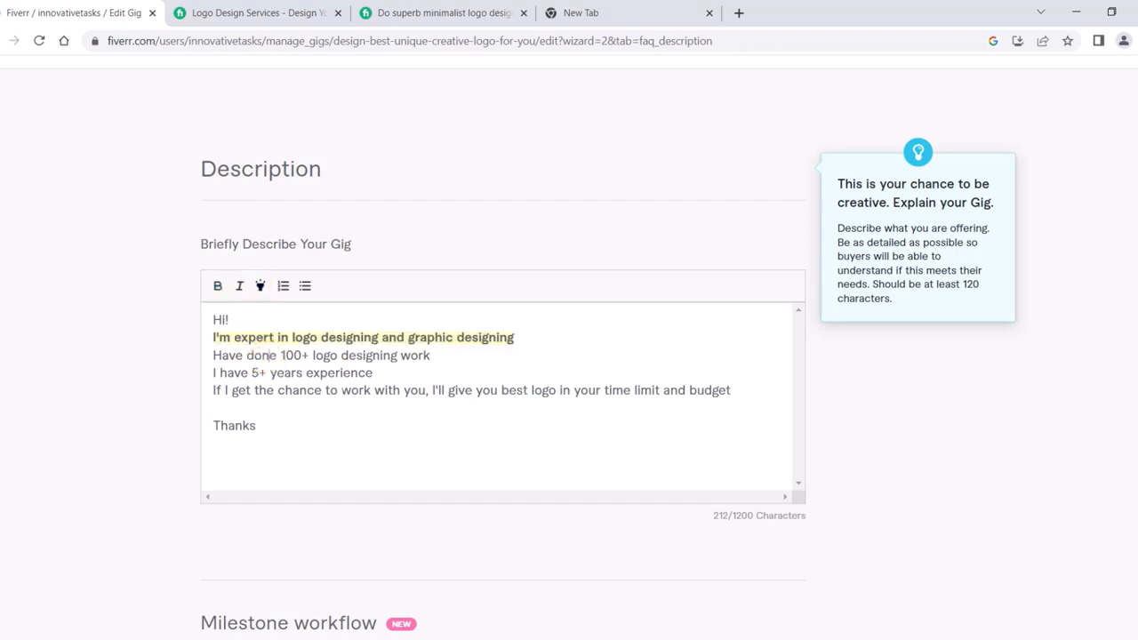
Step: Remove the highlight from the bold expertise line in the gig description
scroll(502, 373, "down", 1)
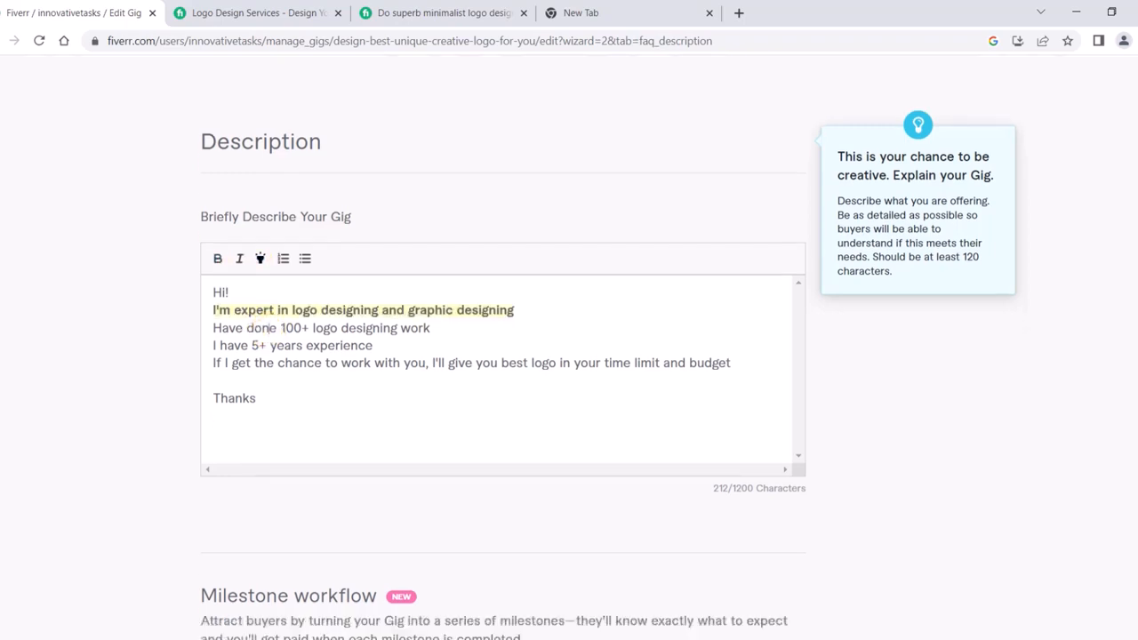
left_click_drag(213, 310, 514, 310)
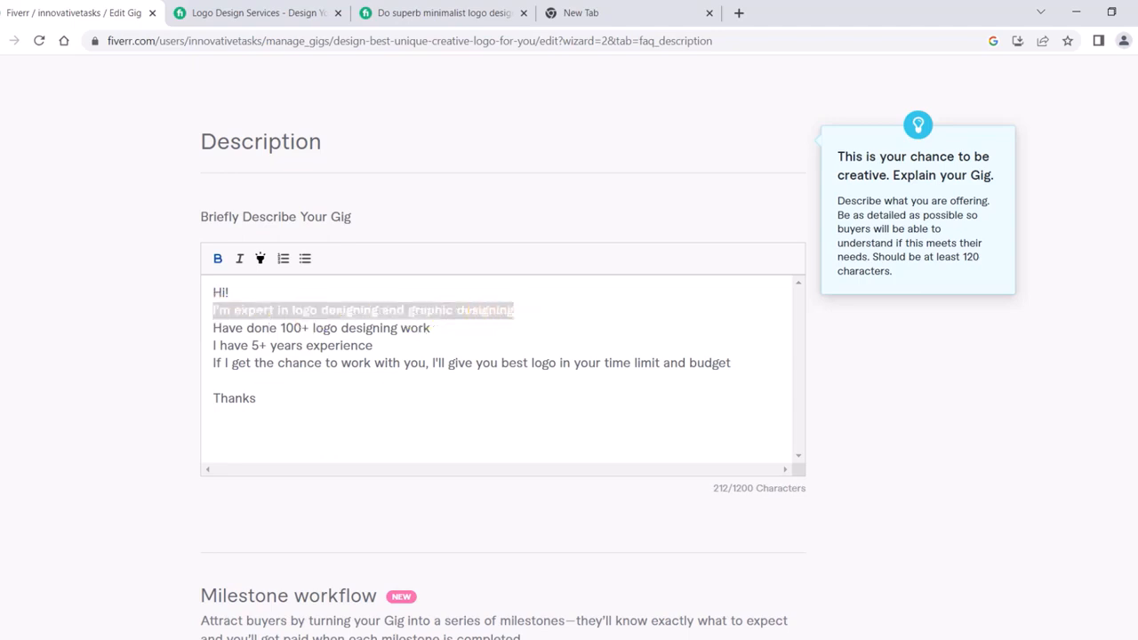
left_click(258, 256)
left_click(279, 326)
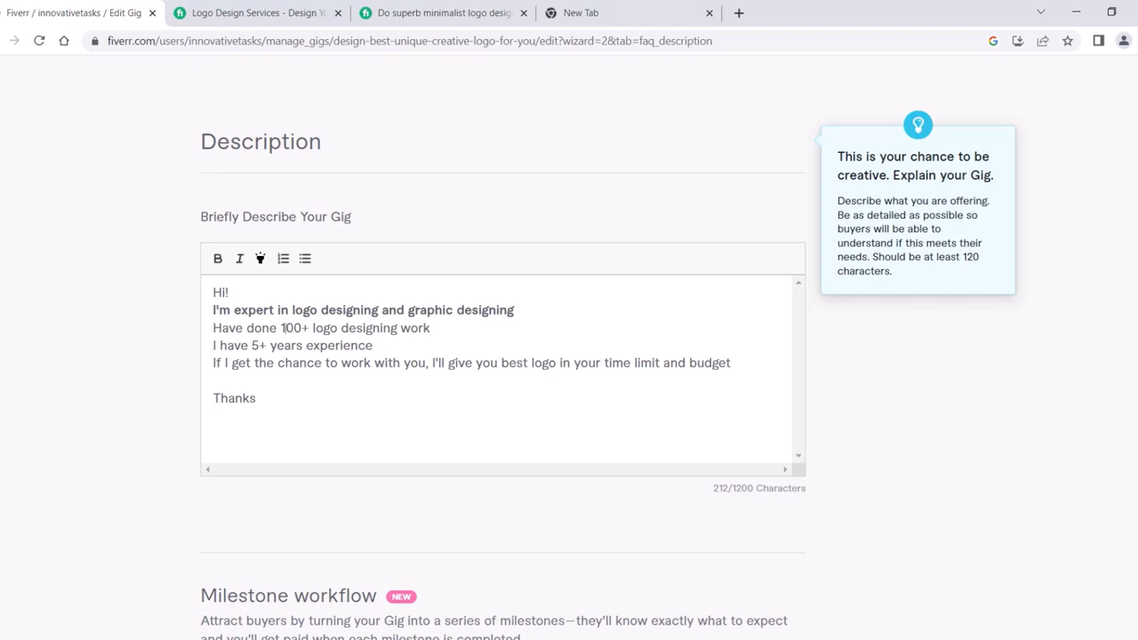
Step: Check the finished description and save the page without a milestone workflow or FAQ, continuing to the buyer requirements
scroll(374, 375, "down", 2)
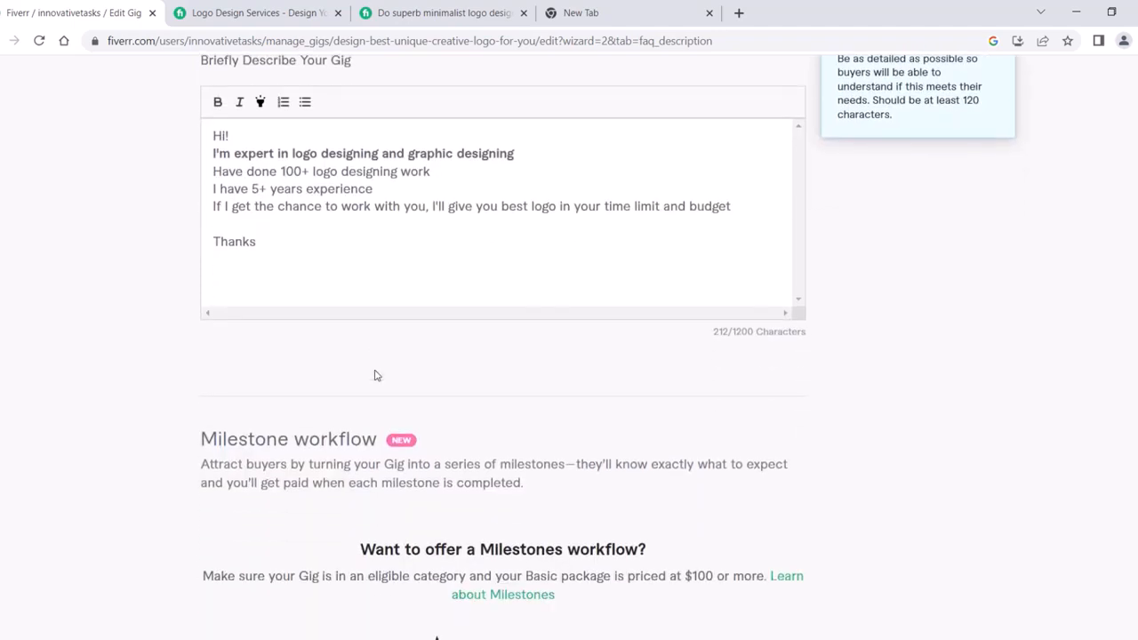
scroll(374, 375, "up", 2)
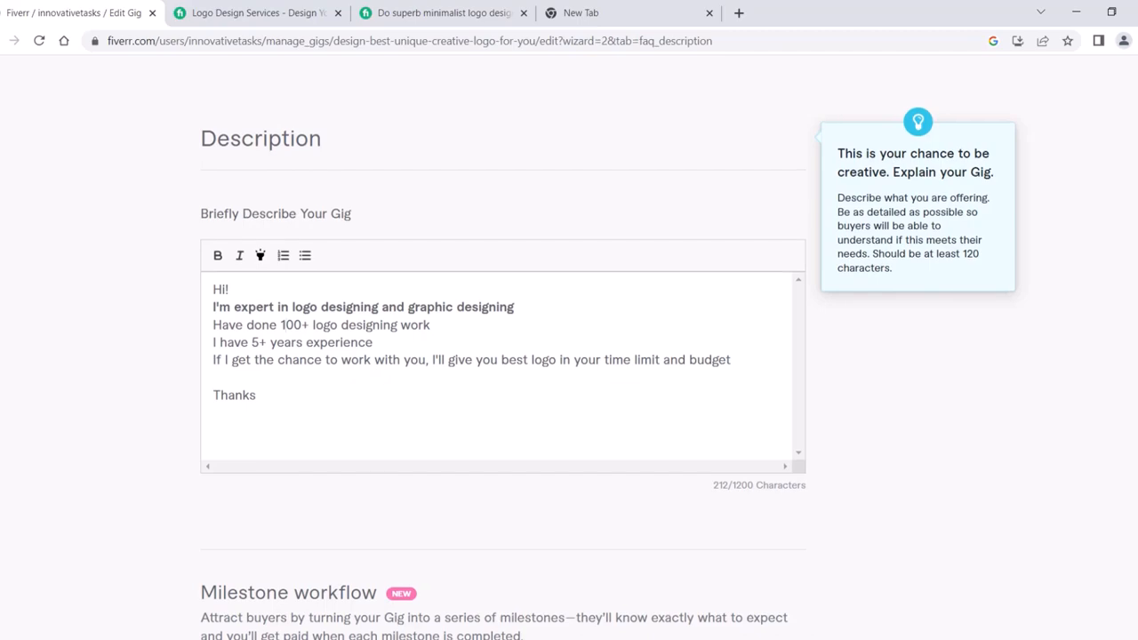
scroll(455, 201, "down", 10)
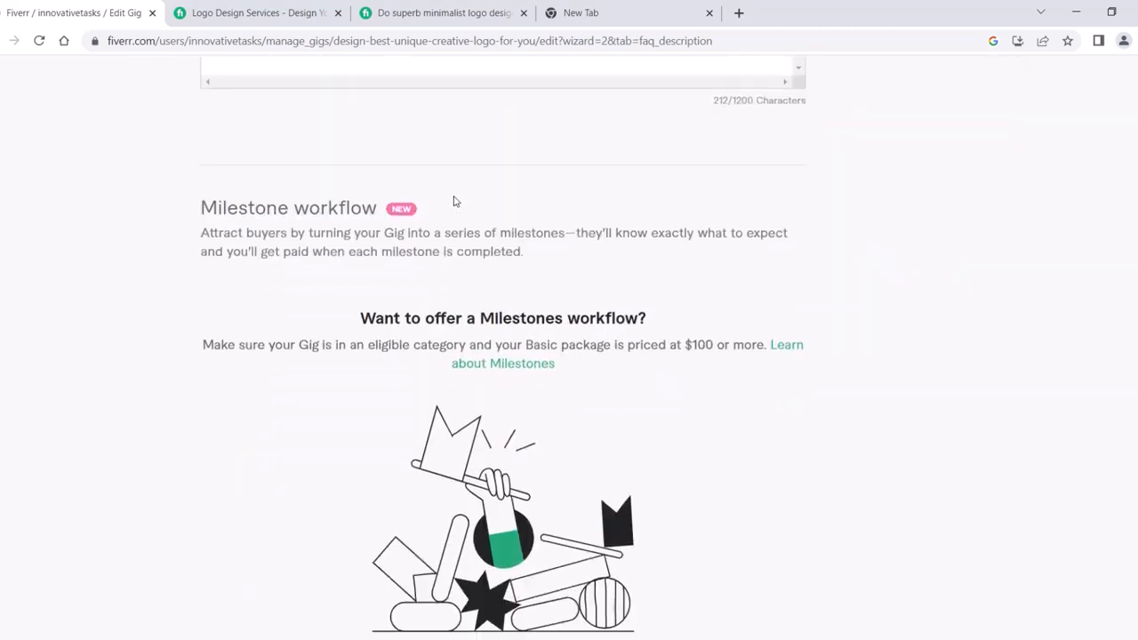
scroll(454, 201, "down", 3)
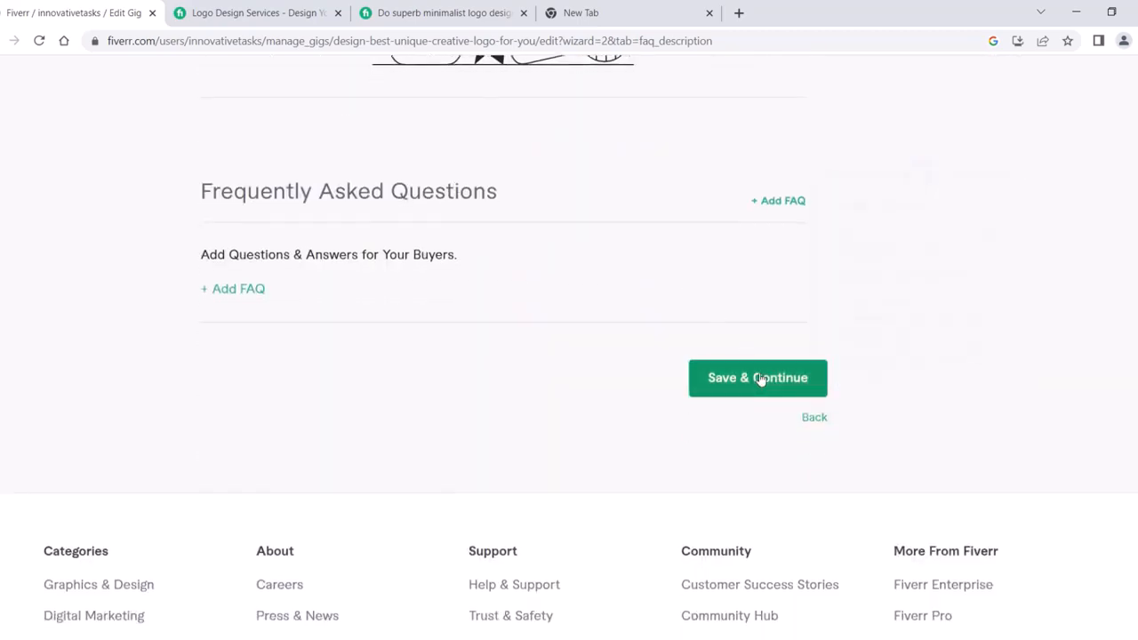
left_click(757, 440)
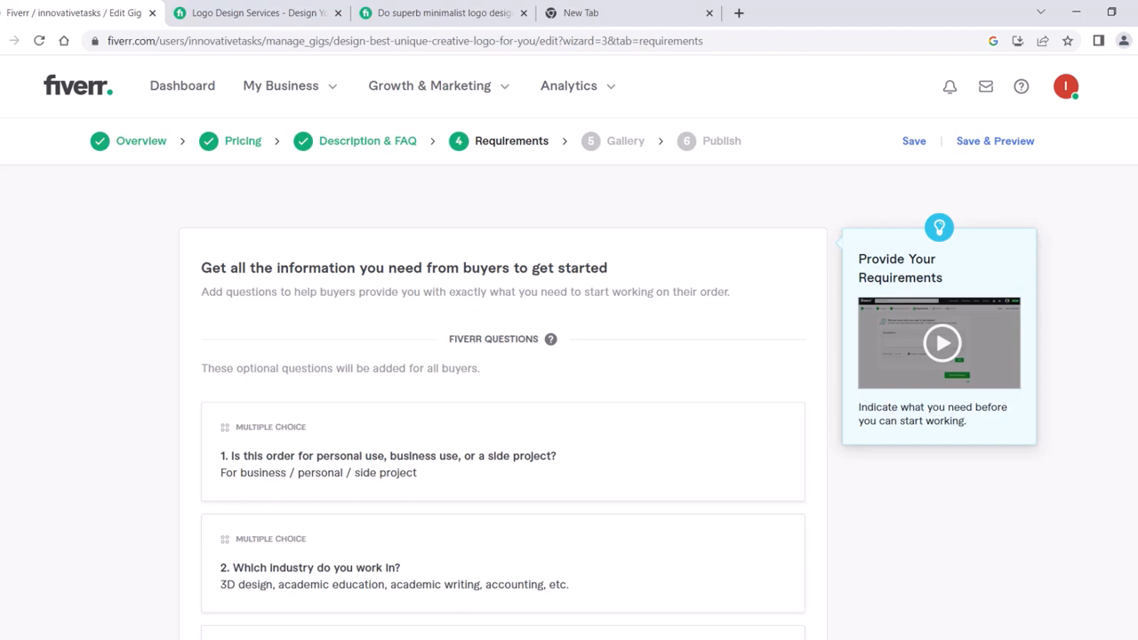
Step: Review Fiverr's preset buyer questions and open the form for adding a custom question
scroll(410, 327, "down", 1)
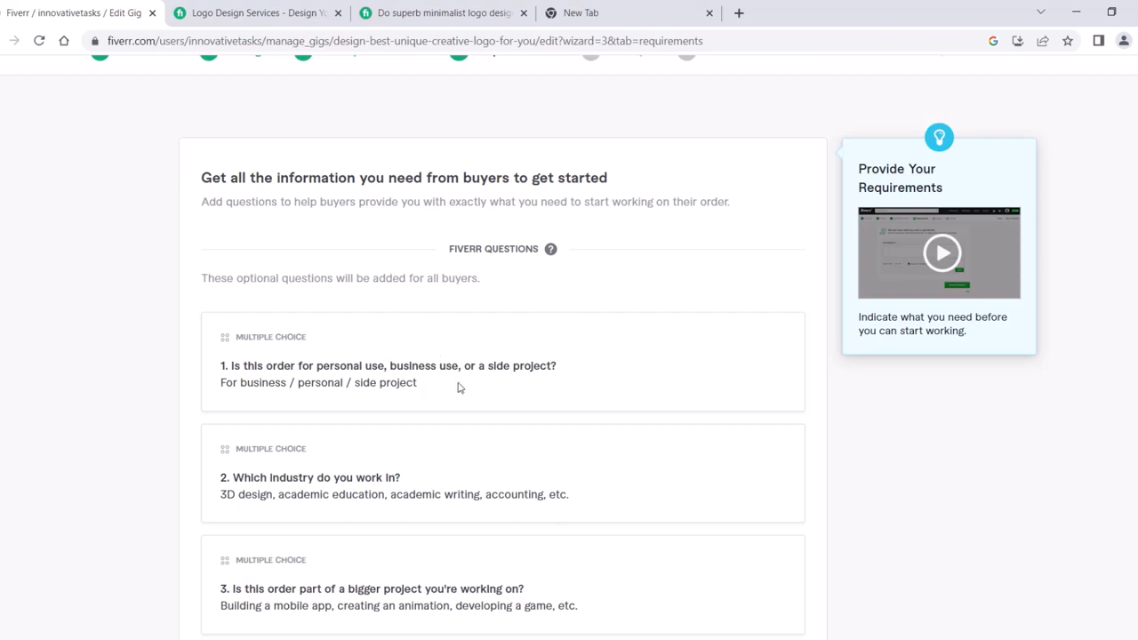
scroll(460, 391, "down", 4)
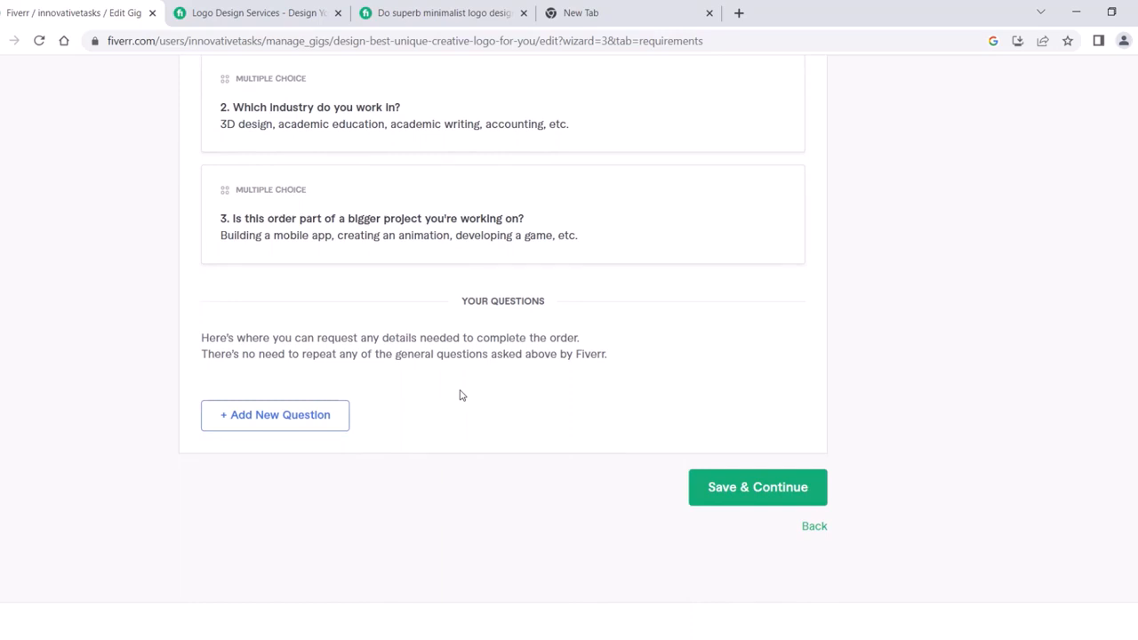
scroll(461, 395, "up", 2)
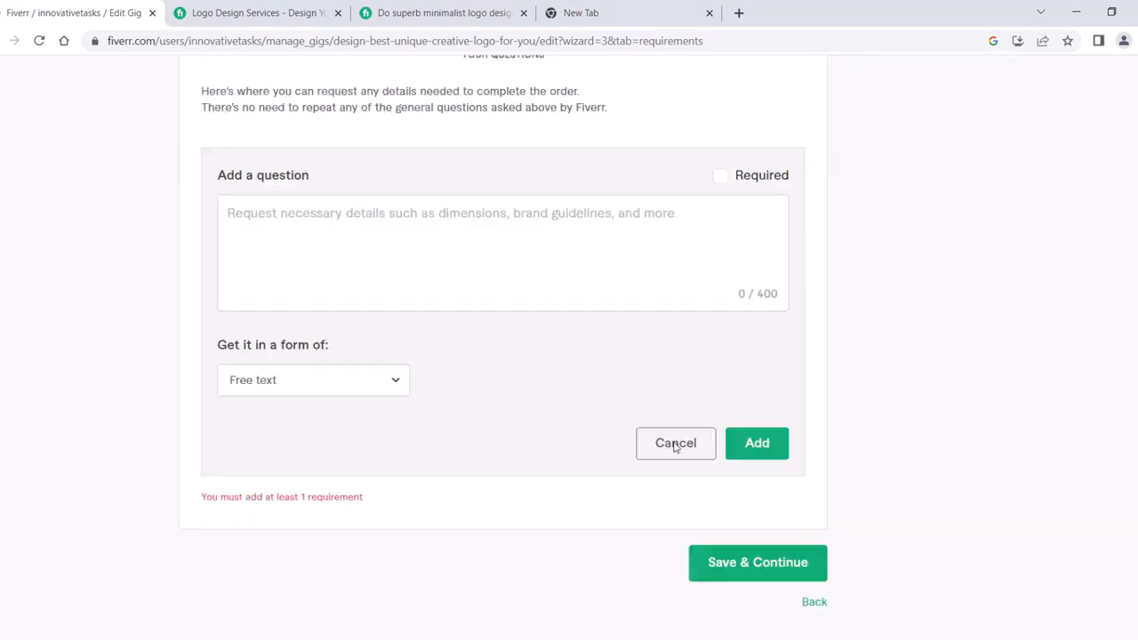
left_click_drag(198, 496, 388, 498)
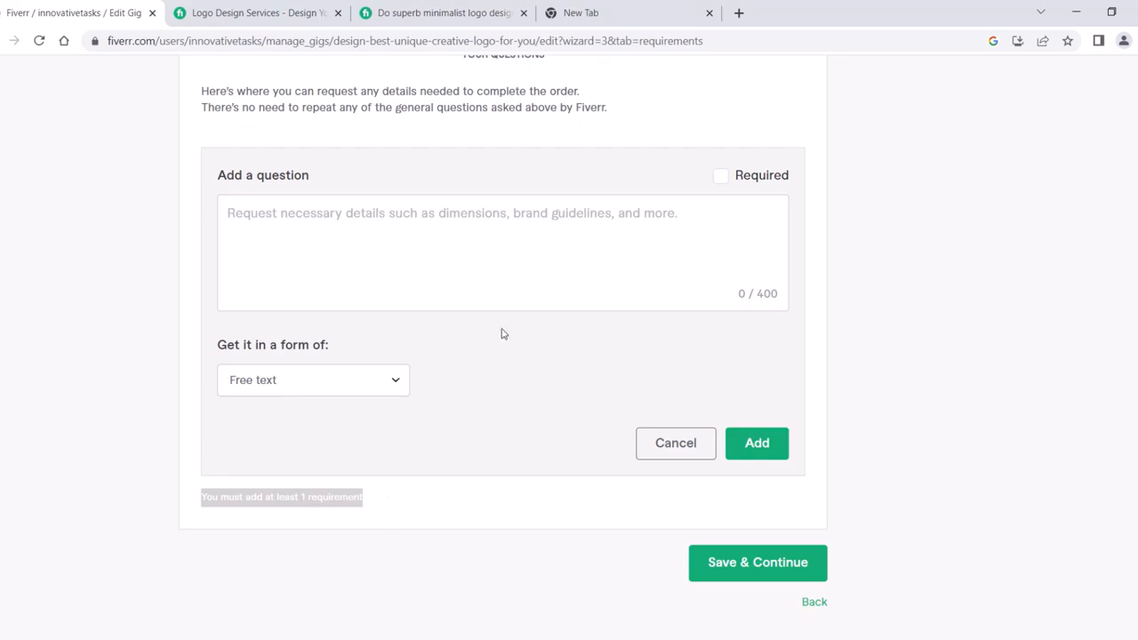
Step: Mark the new buyer question as required and word it "Hi! In which file formats you want your logo?"
left_click(720, 175)
left_click(403, 280)
type("Hi! In which file formats you want your logo?")
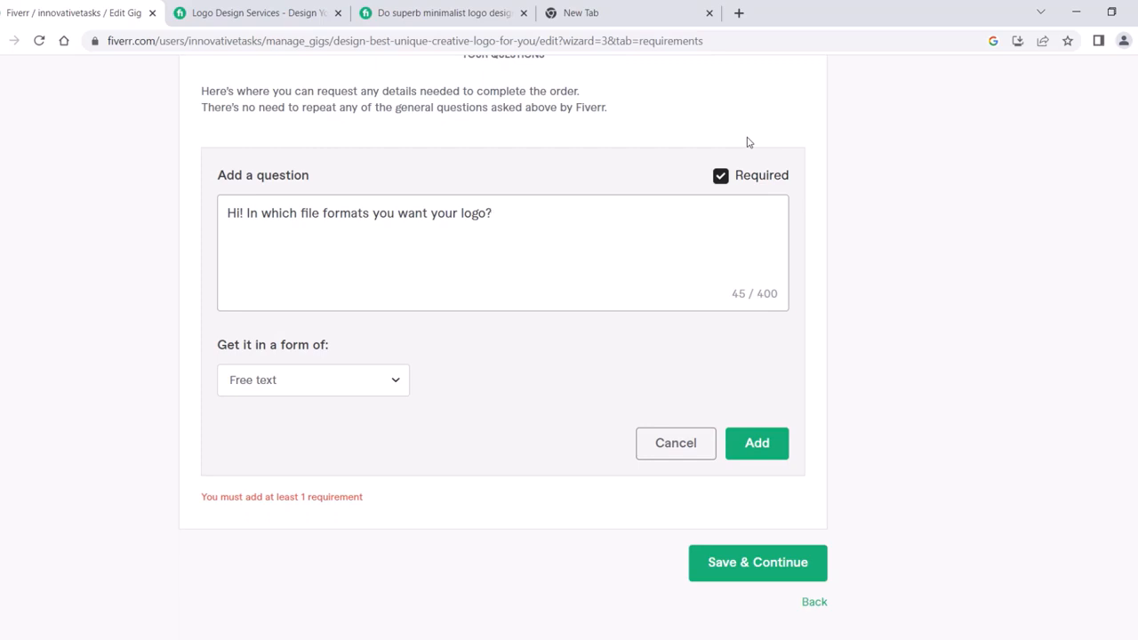
Step: Add the file format question as a free-text requirement and save the page, continuing to the gig gallery
left_click(754, 442)
scroll(276, 244, "up", 1)
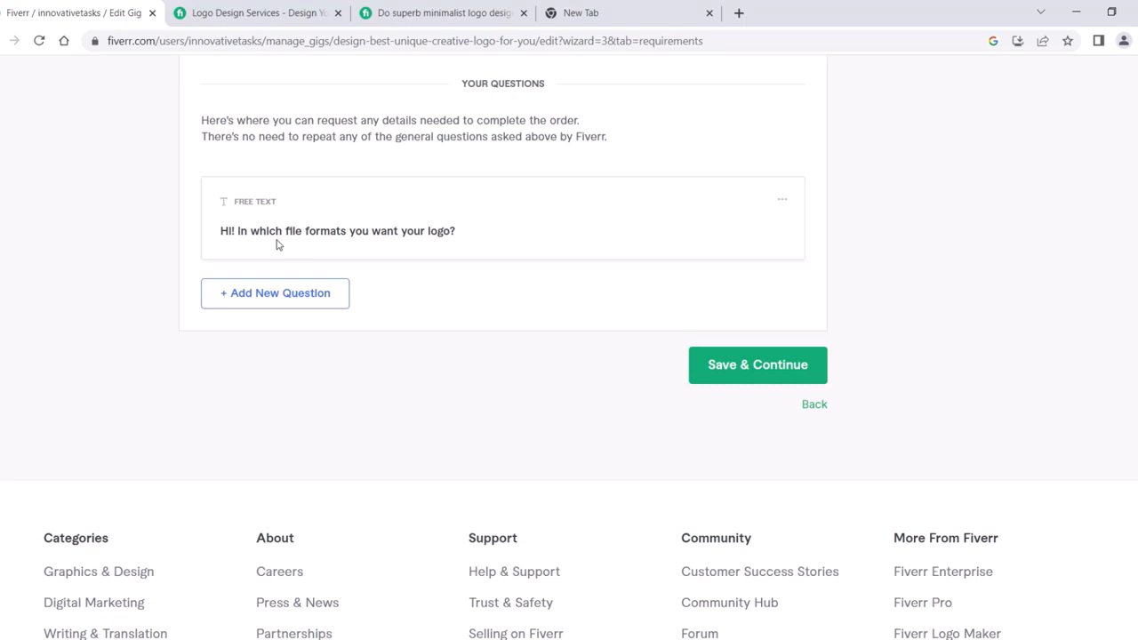
left_click(768, 365)
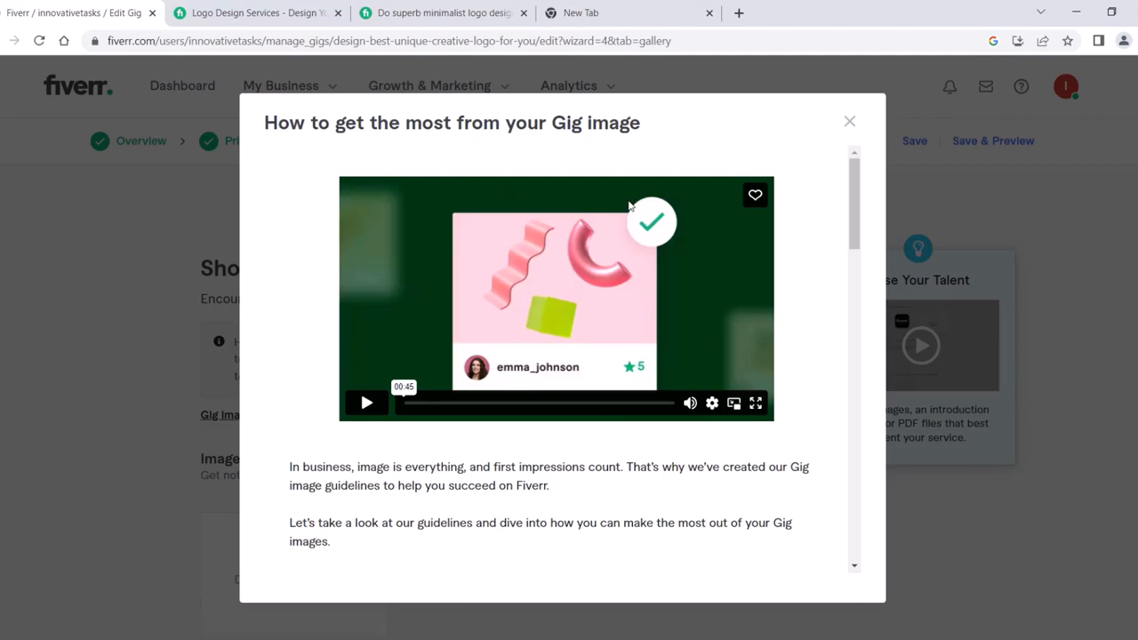
Step: Review the gig image guidelines, briefly play their introductory video, and close them
scroll(627, 485, "down", 3)
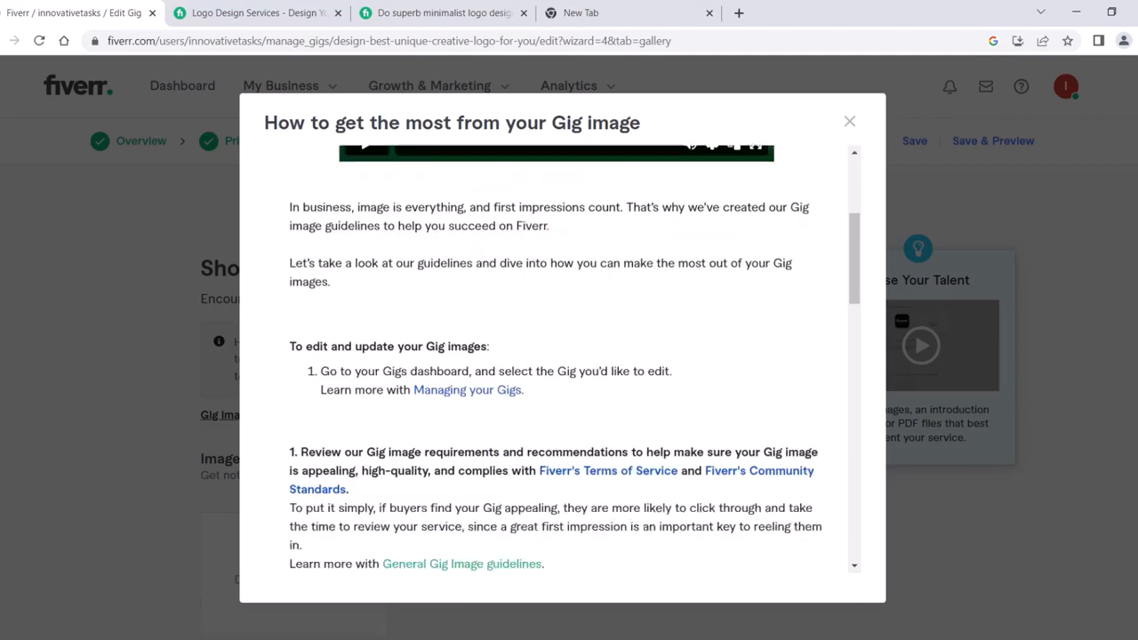
scroll(613, 427, "up", 4)
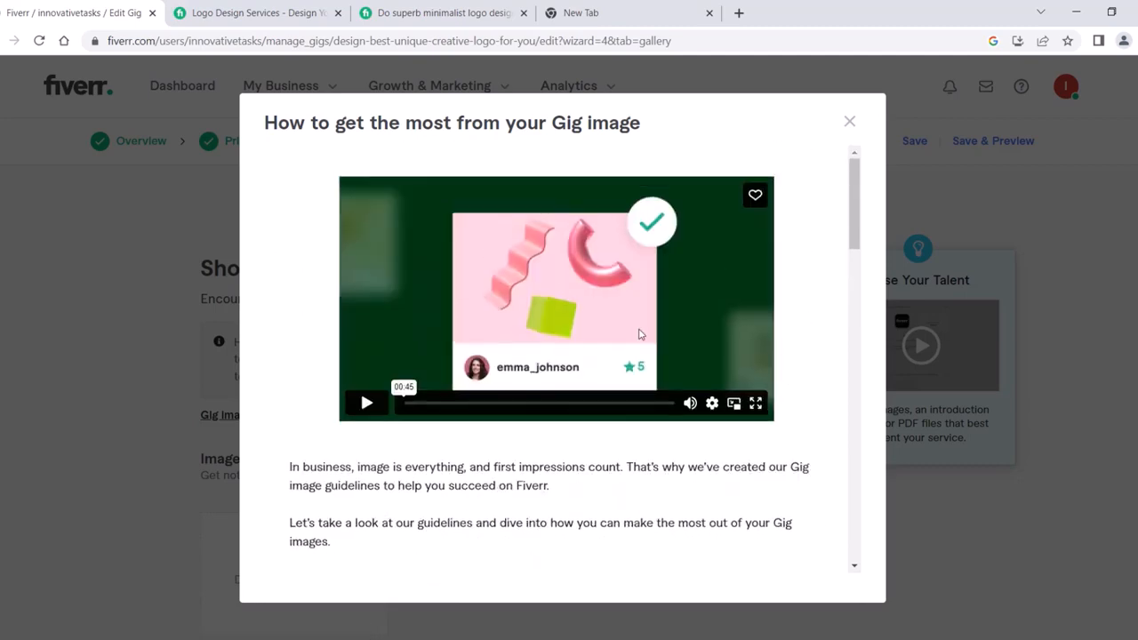
left_click(368, 404)
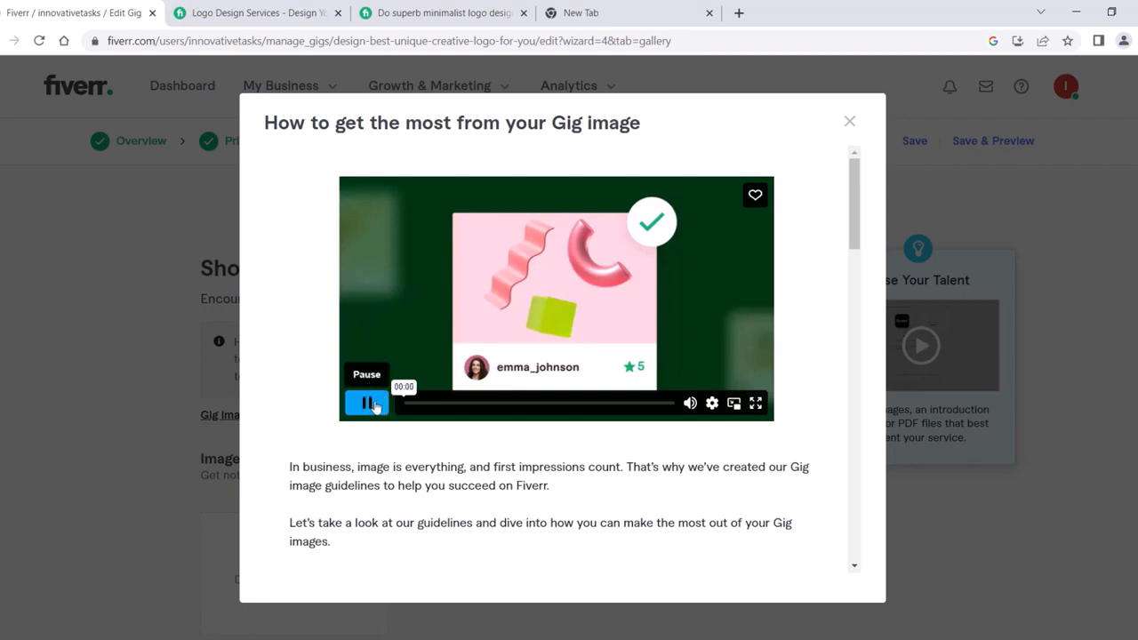
mouse_move(423, 323)
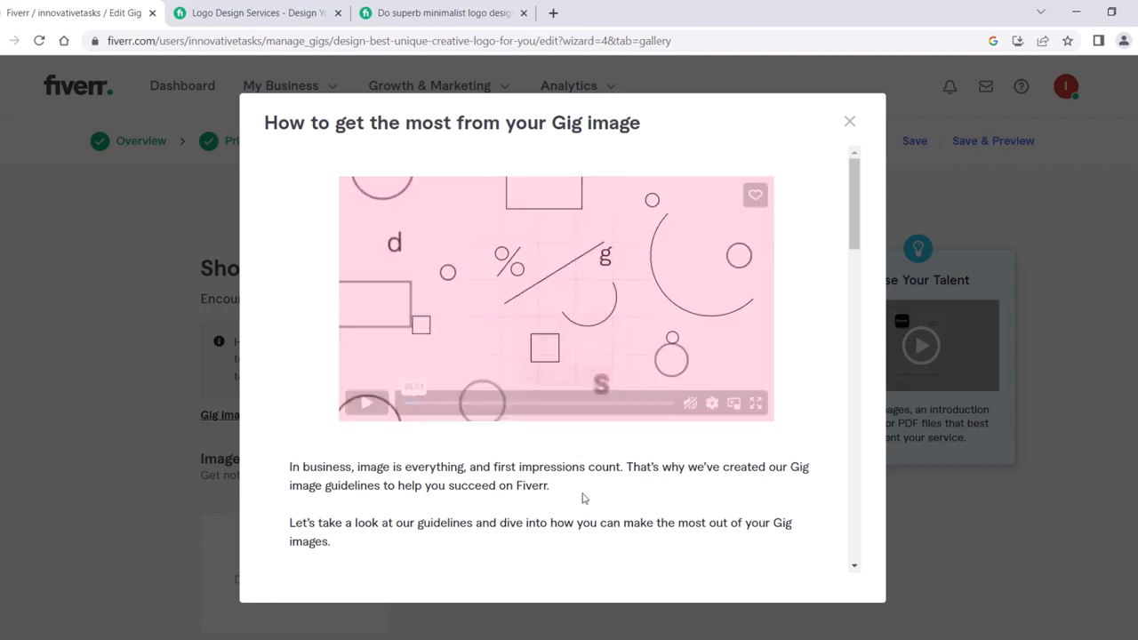
scroll(584, 498, "down", 6)
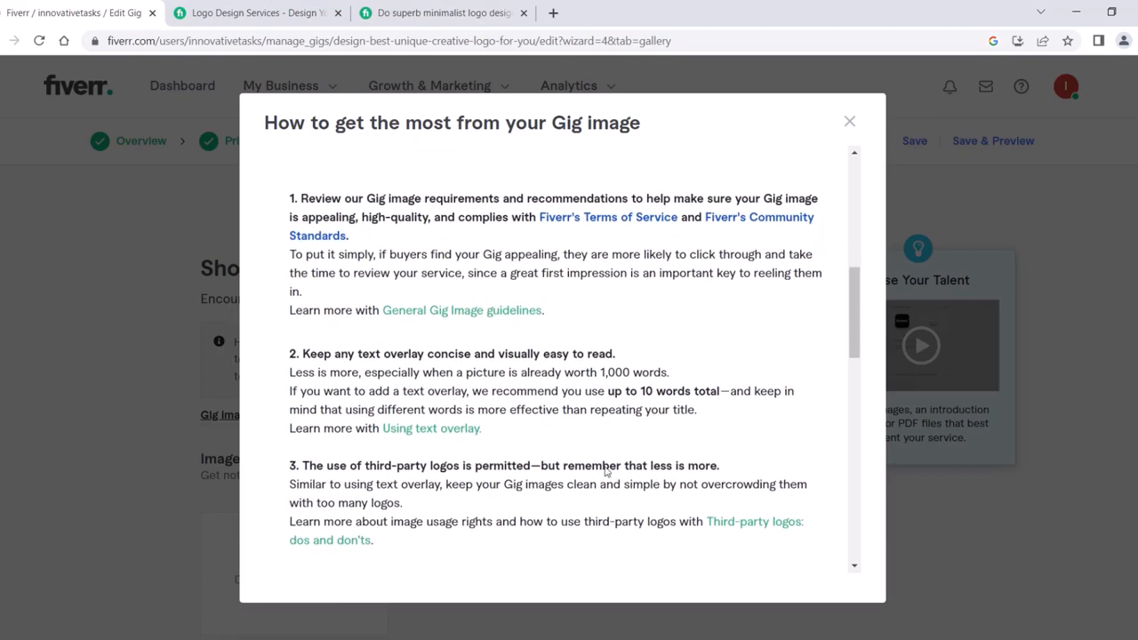
left_click(848, 121)
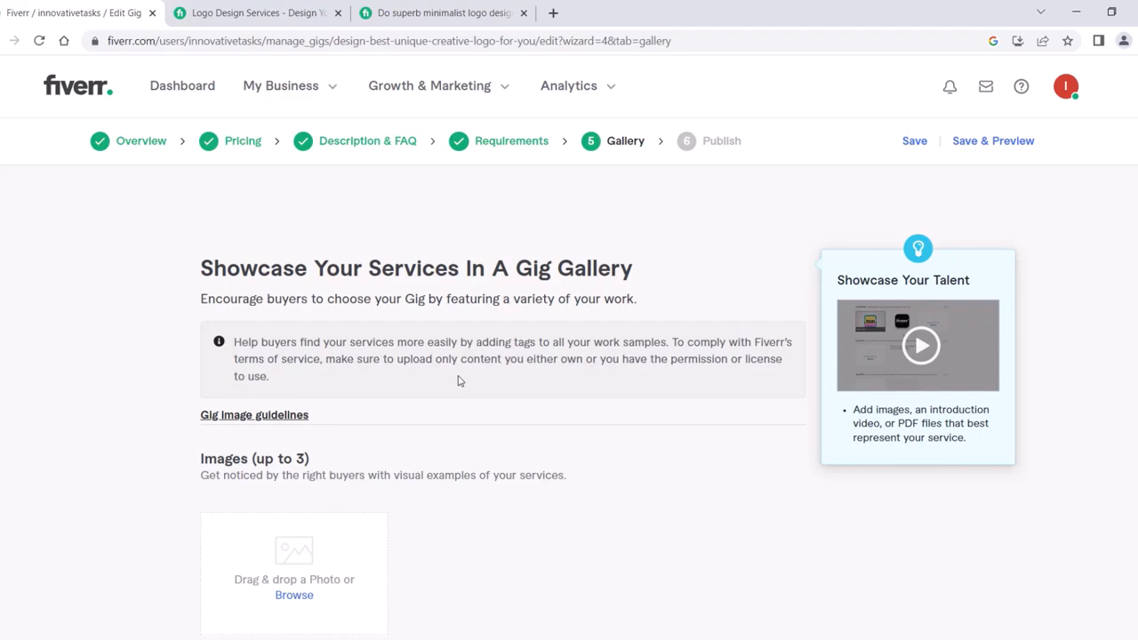
Step: Examine the cover images of competing gigs in the logo design listing and return to the gig gallery
left_click(258, 13)
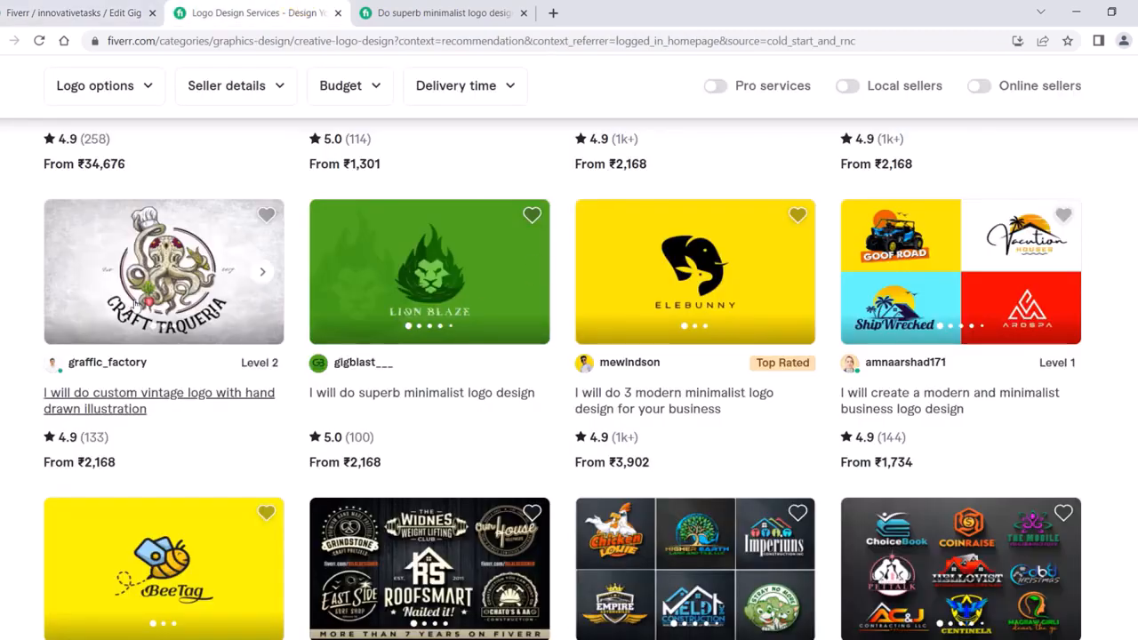
scroll(693, 469, "down", 1)
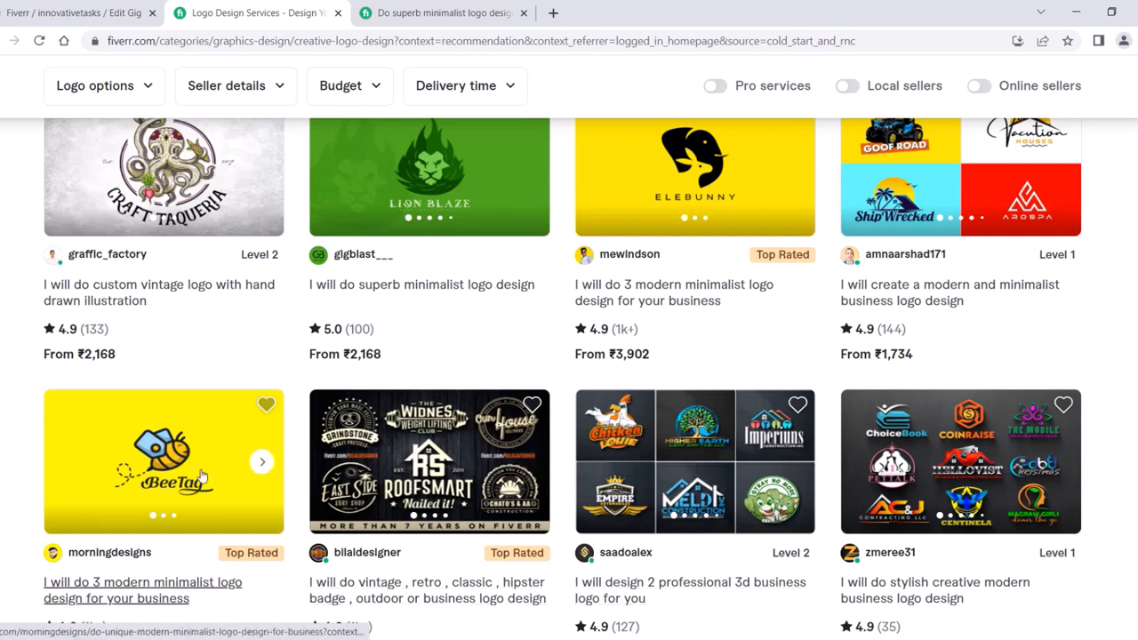
scroll(473, 373, "down", 2)
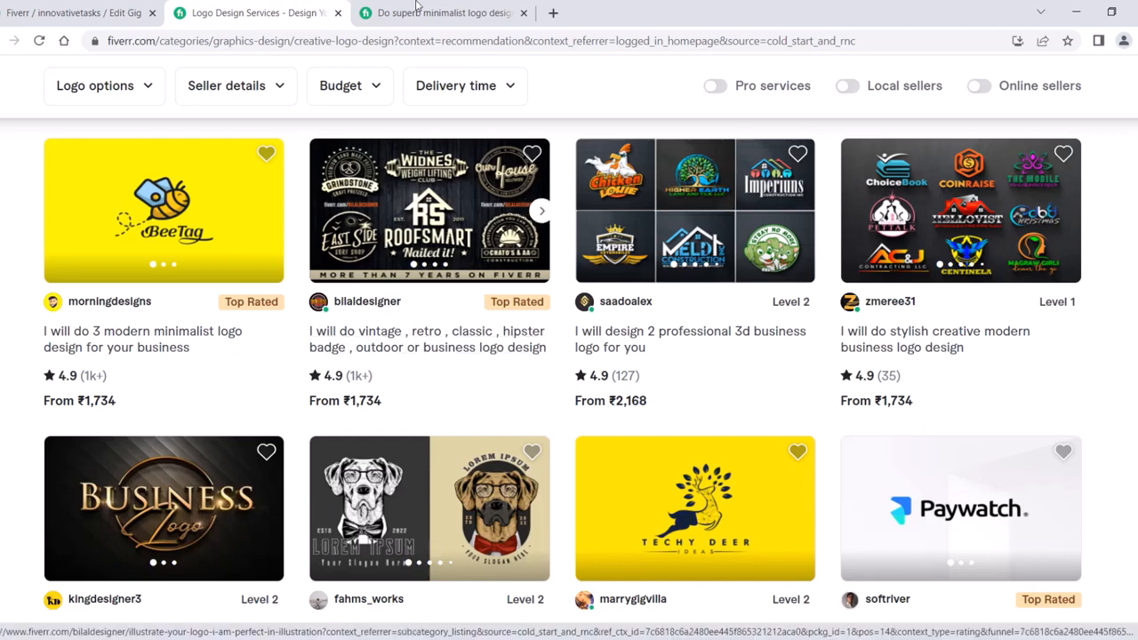
left_click(89, 13)
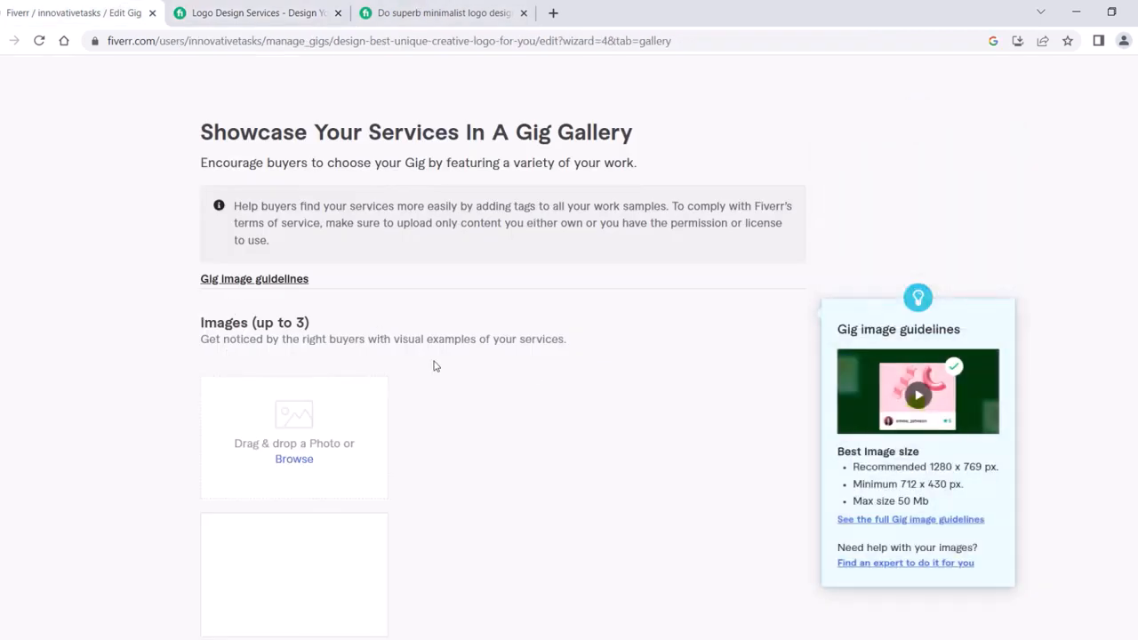
scroll(559, 408, "up", 2)
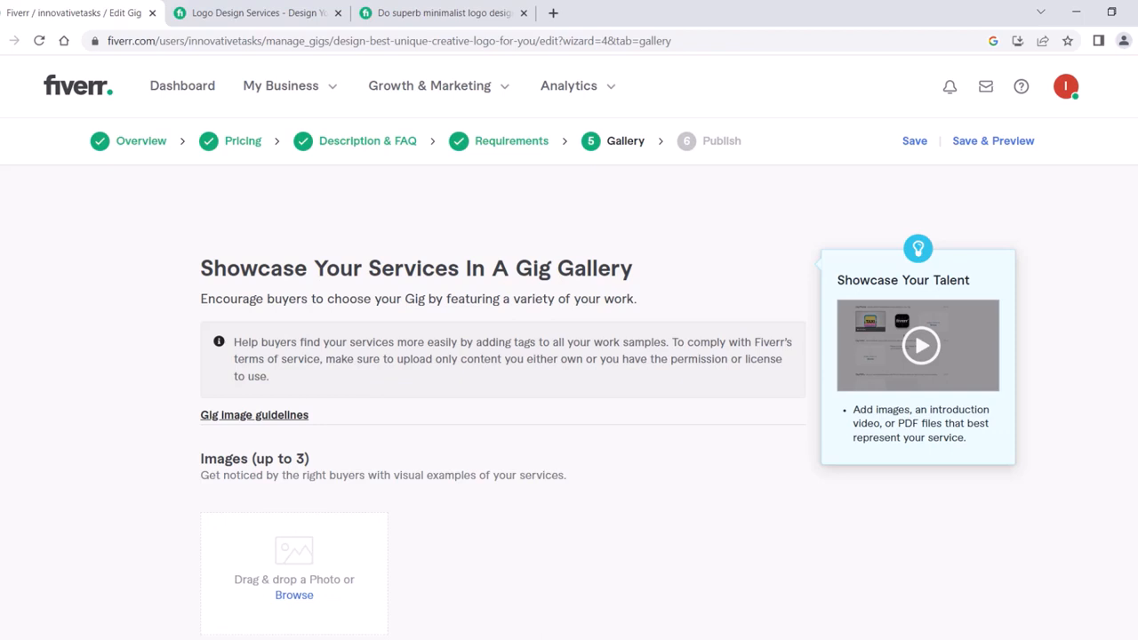
Step: Try to upload the logo (2) image from the Desktop to the gig gallery and check the minimum image dimensions
scroll(510, 366, "down", 2)
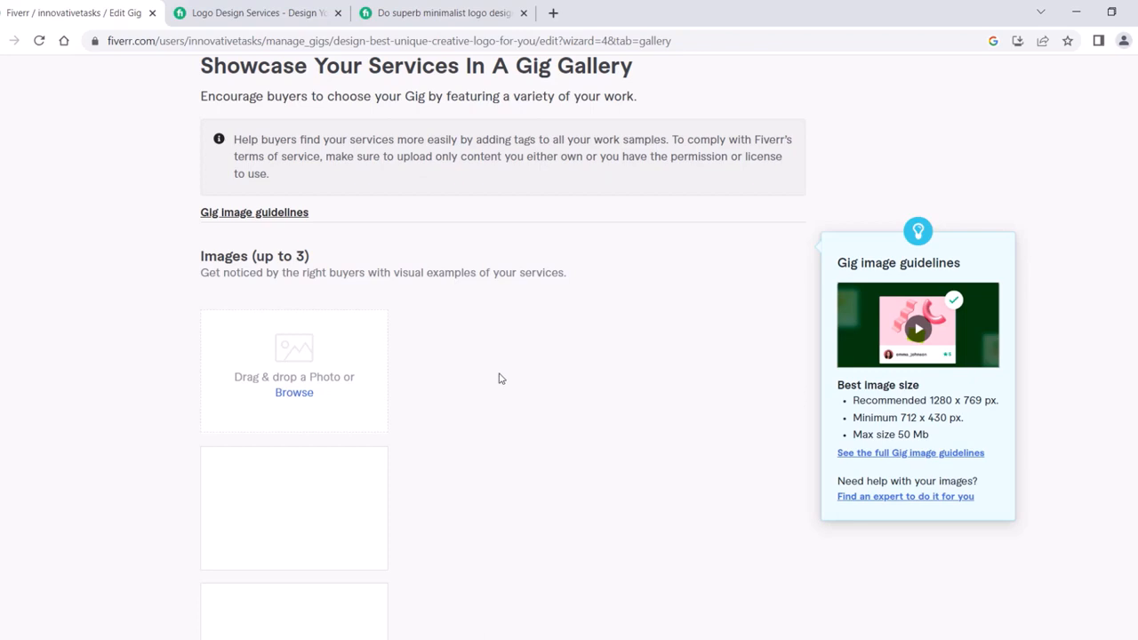
left_click(281, 394)
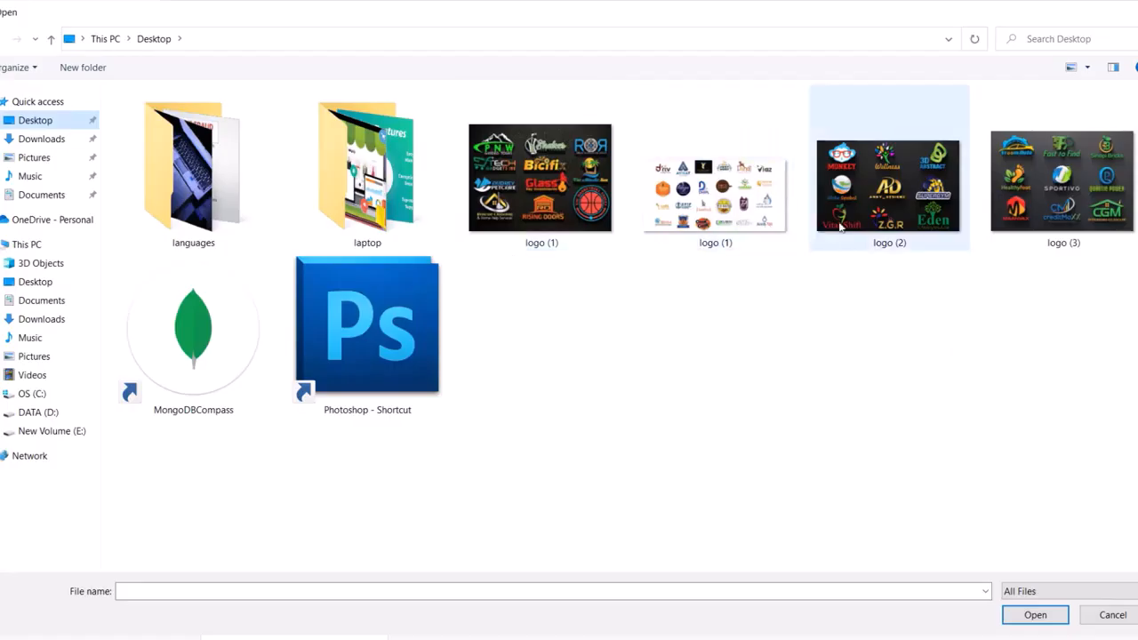
left_click(918, 201)
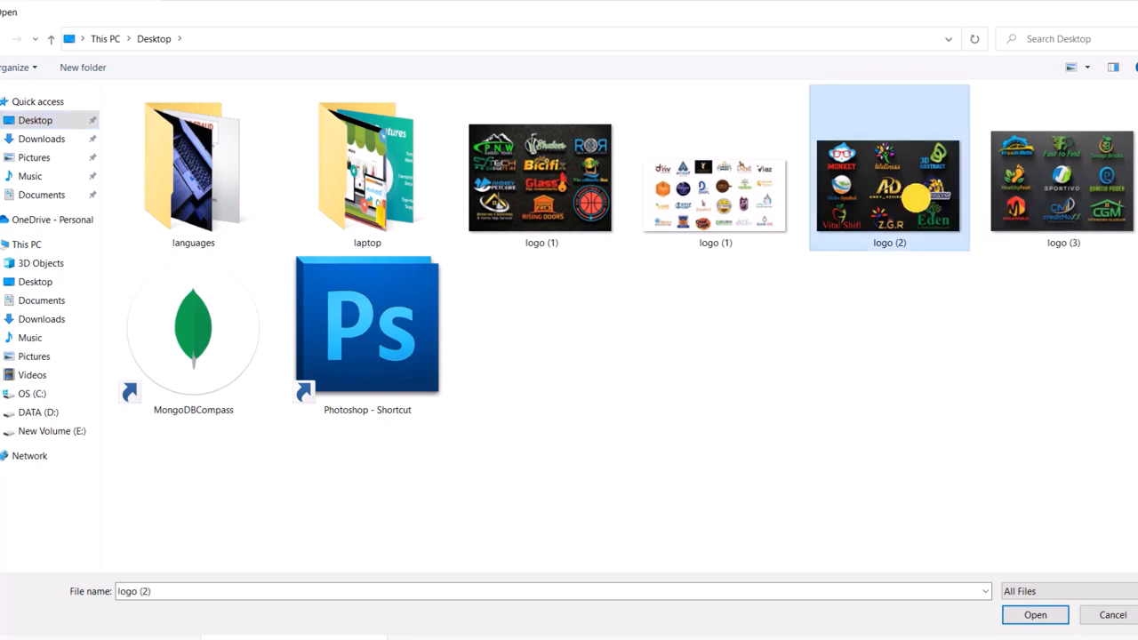
left_click(1033, 615)
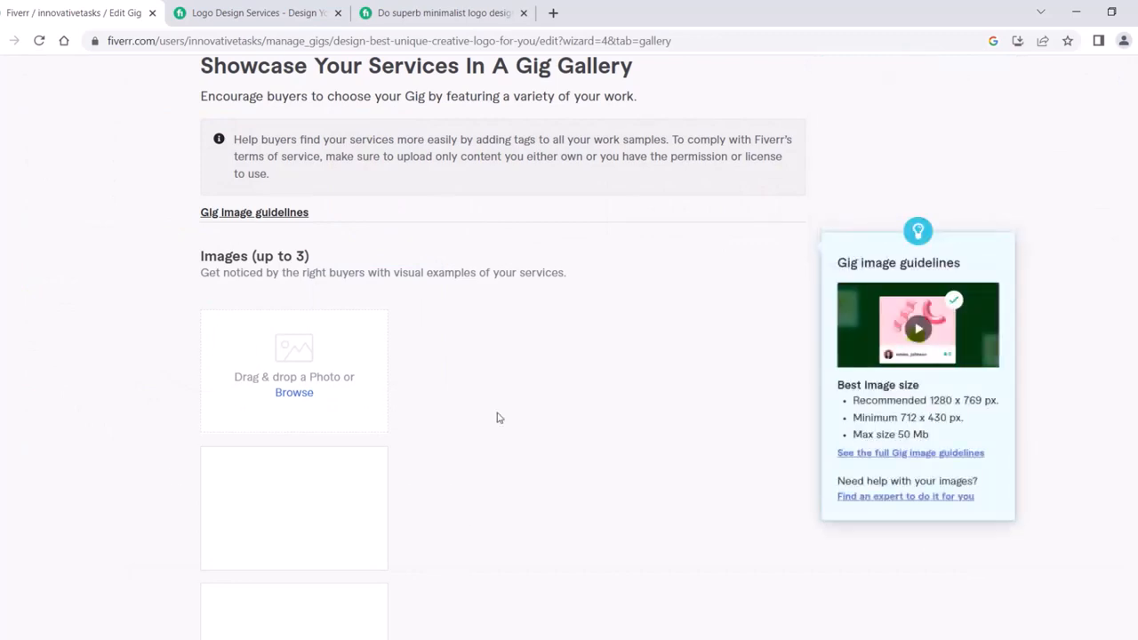
scroll(487, 419, "down", 4)
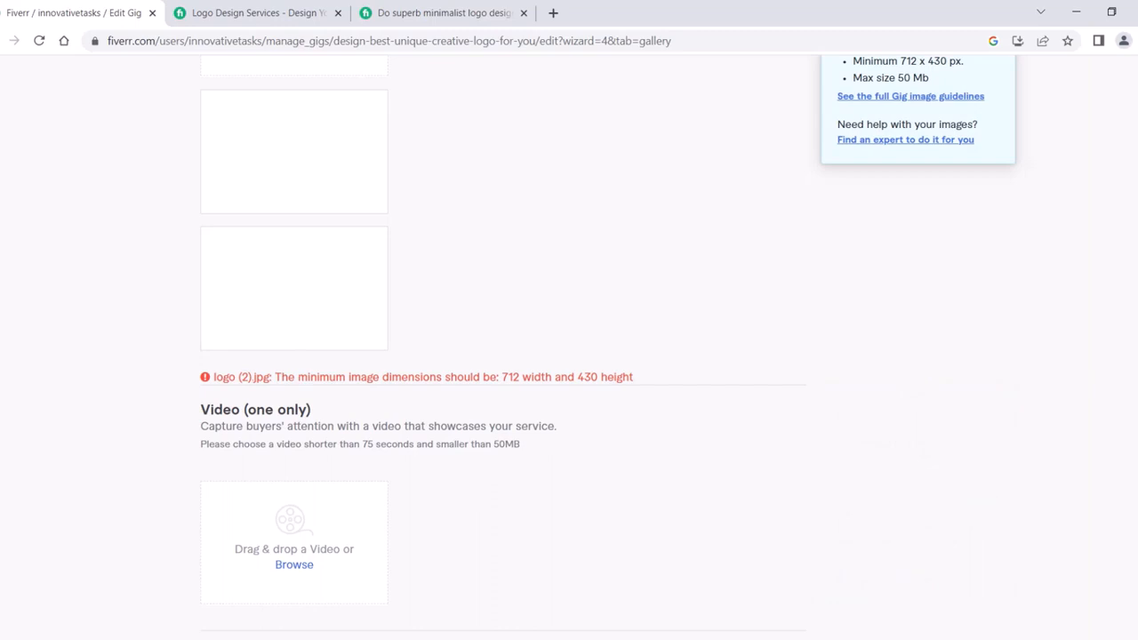
left_click_drag(286, 376, 401, 377)
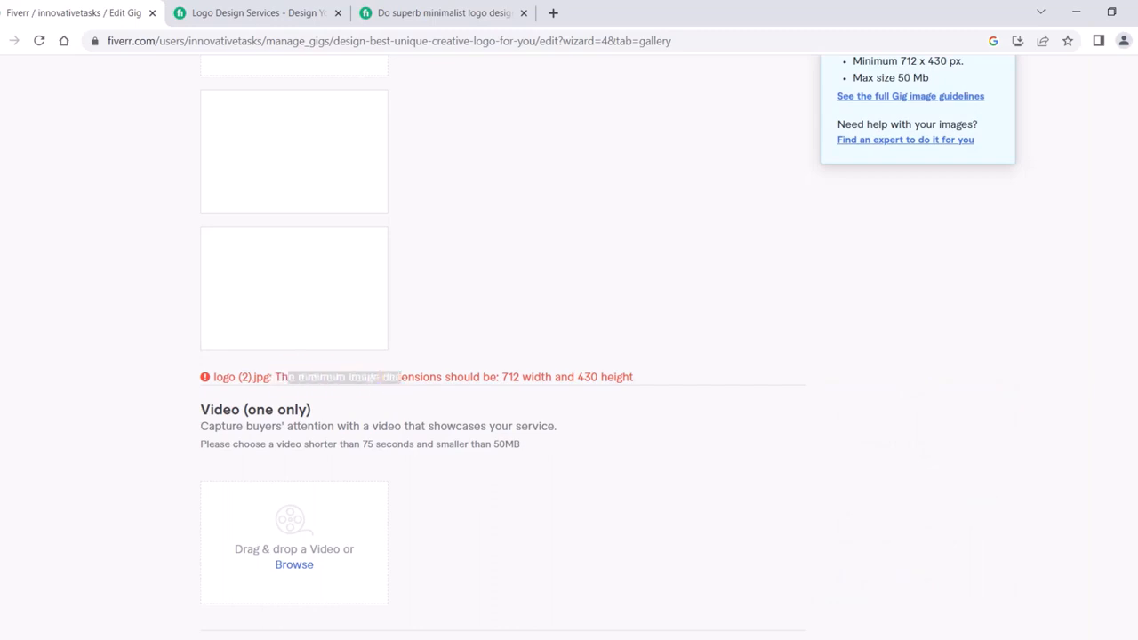
left_click_drag(502, 377, 552, 377)
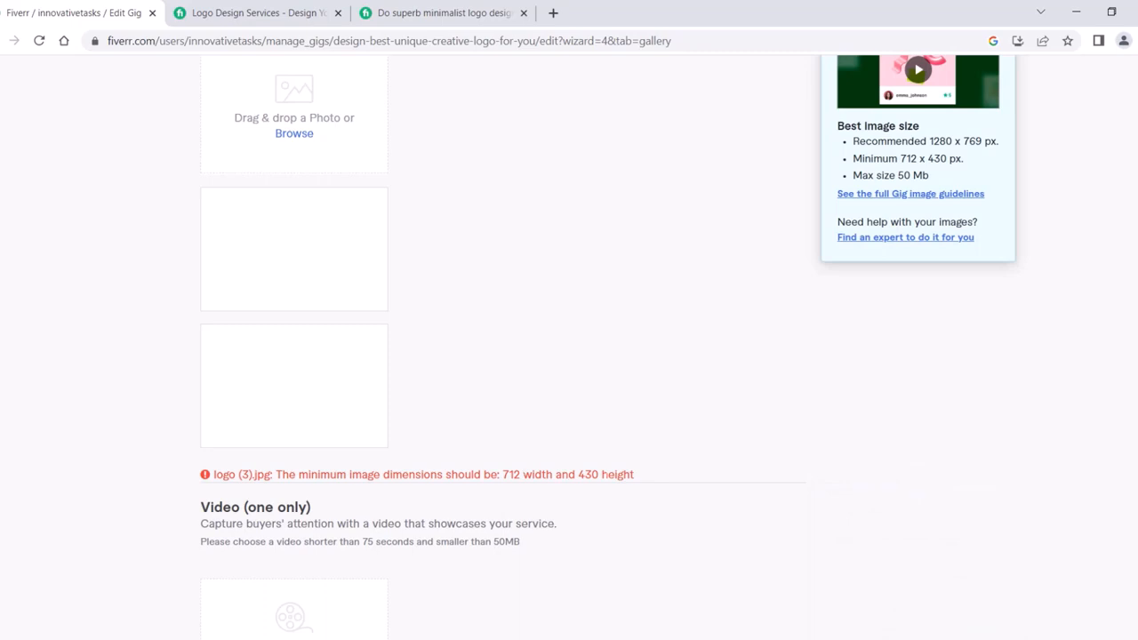
Step: Upload the white-background logo (1) image from the Desktop as the first gallery image
scroll(289, 454, "up", 4)
left_click(289, 444)
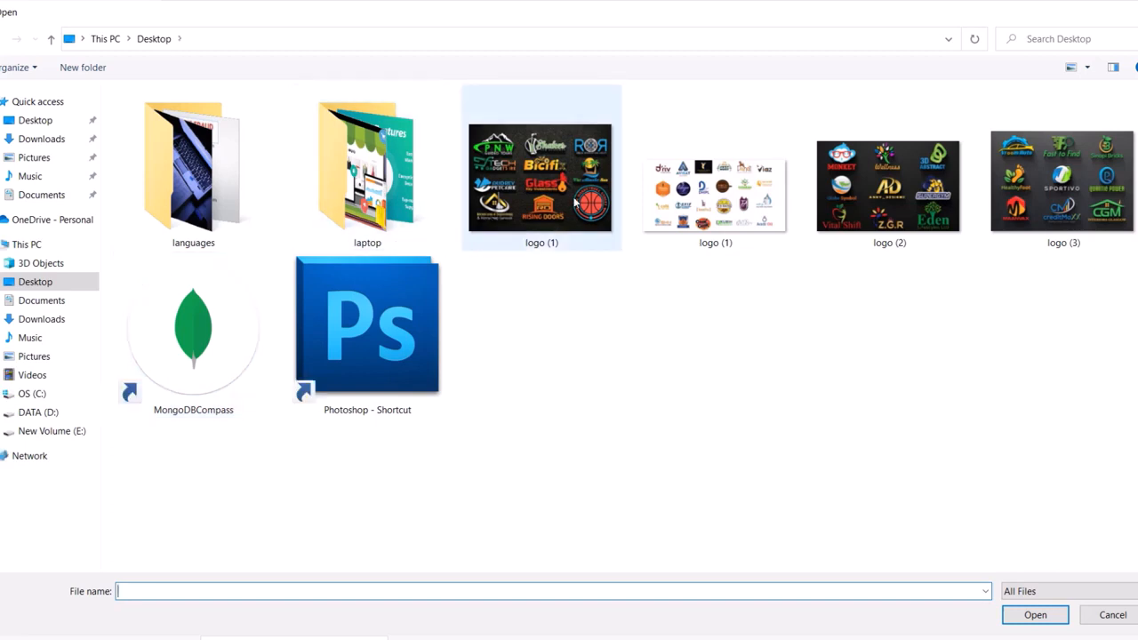
left_click(693, 177)
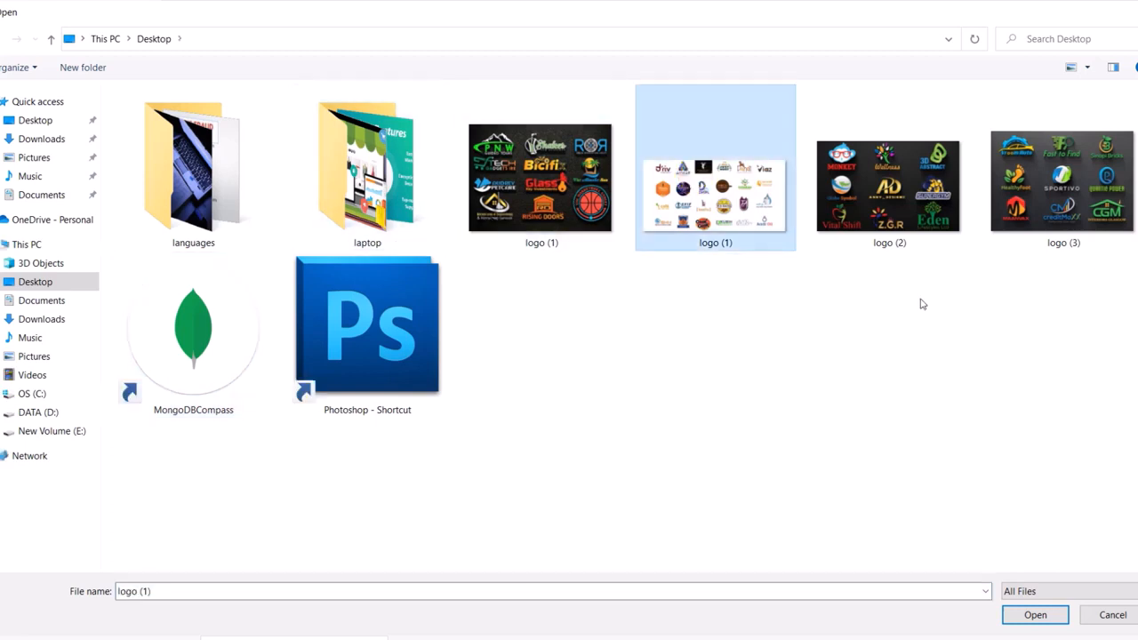
left_click(1031, 614)
scroll(645, 430, "down", 5)
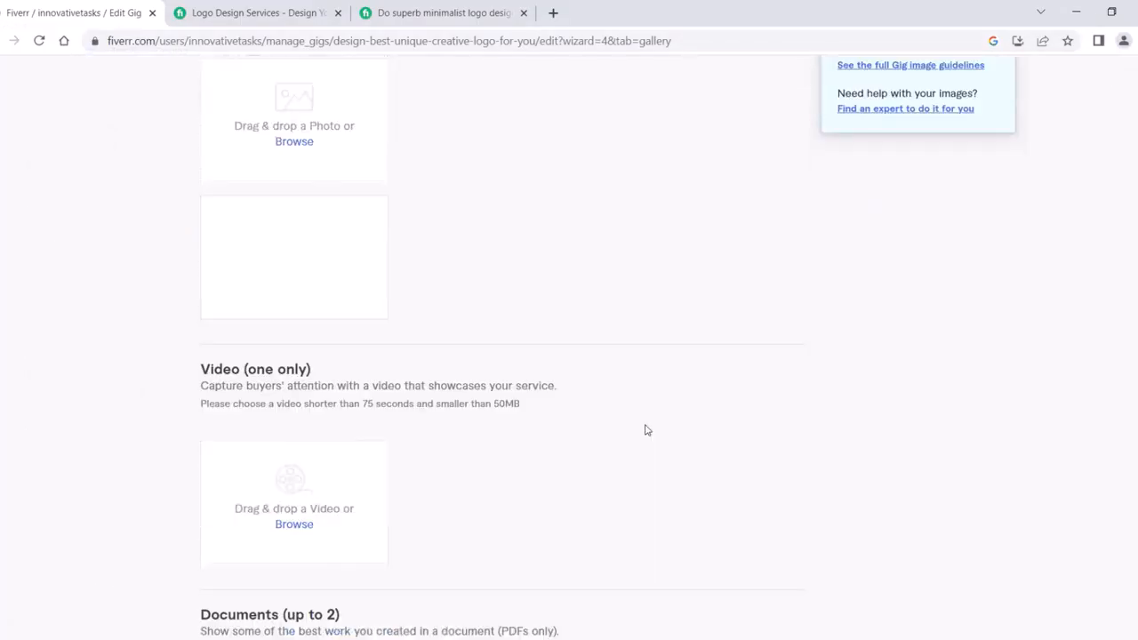
scroll(646, 429, "up", 2)
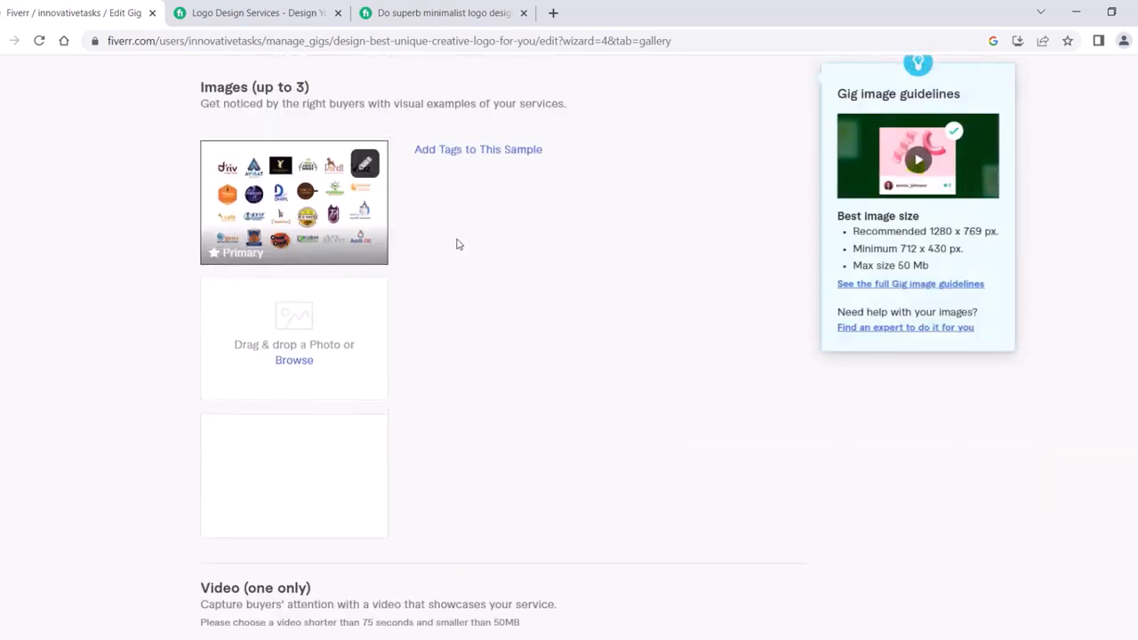
scroll(466, 252, "up", 1)
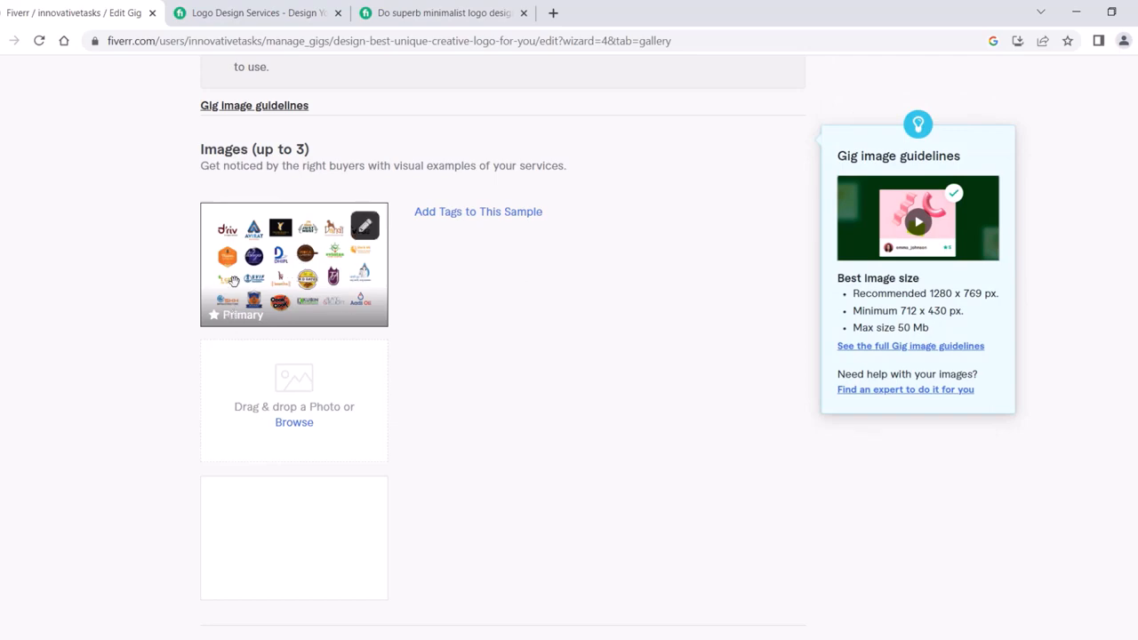
Step: Browse back and forth through the sample images of the BeeTag gig in the logo design listing
left_click(211, 13)
scroll(525, 231, "up", 2)
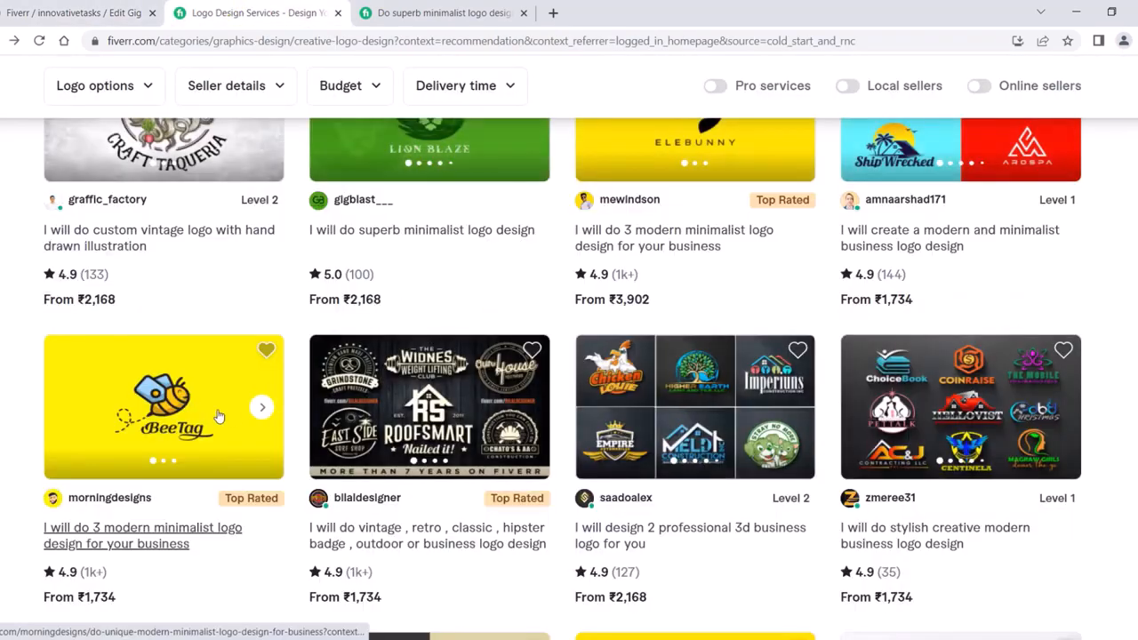
left_click(260, 410)
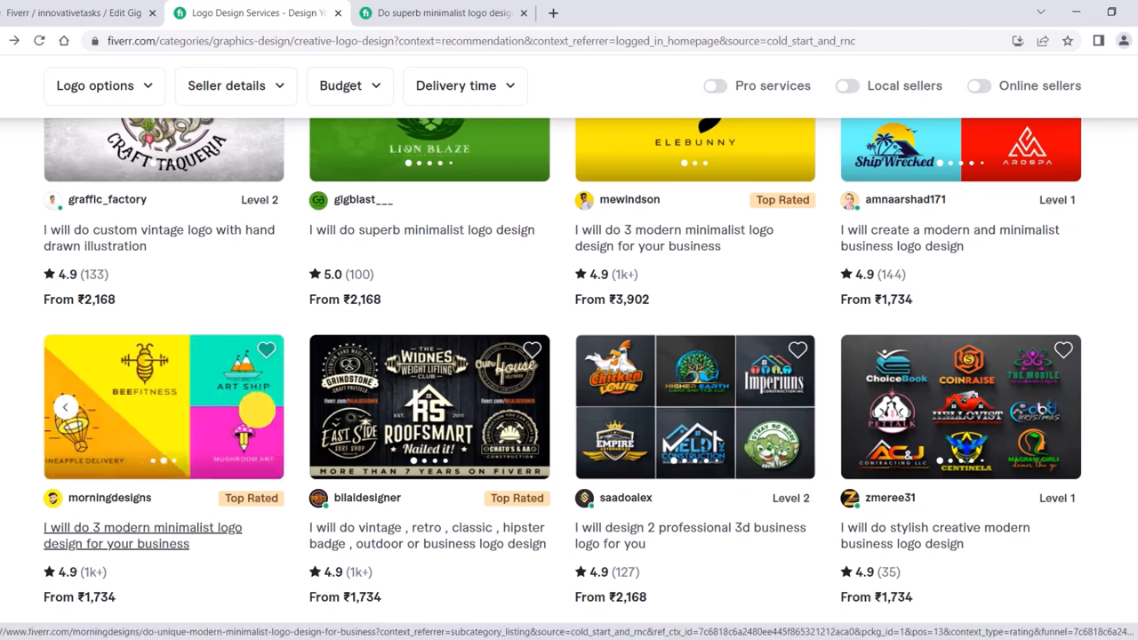
left_click(261, 409)
left_click(67, 409)
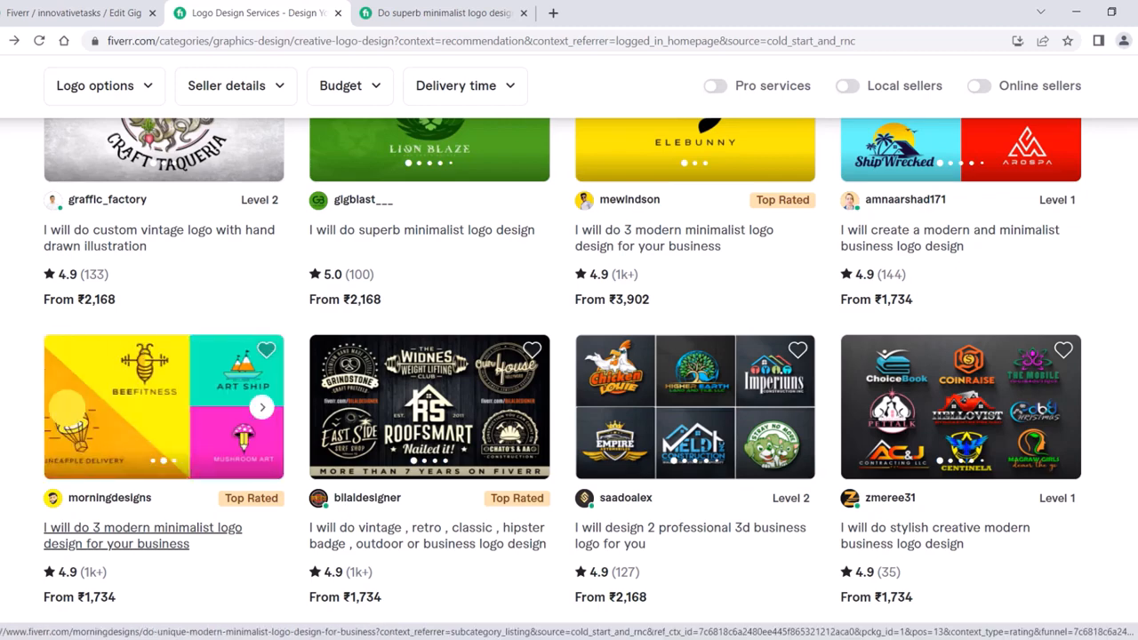
left_click(66, 409)
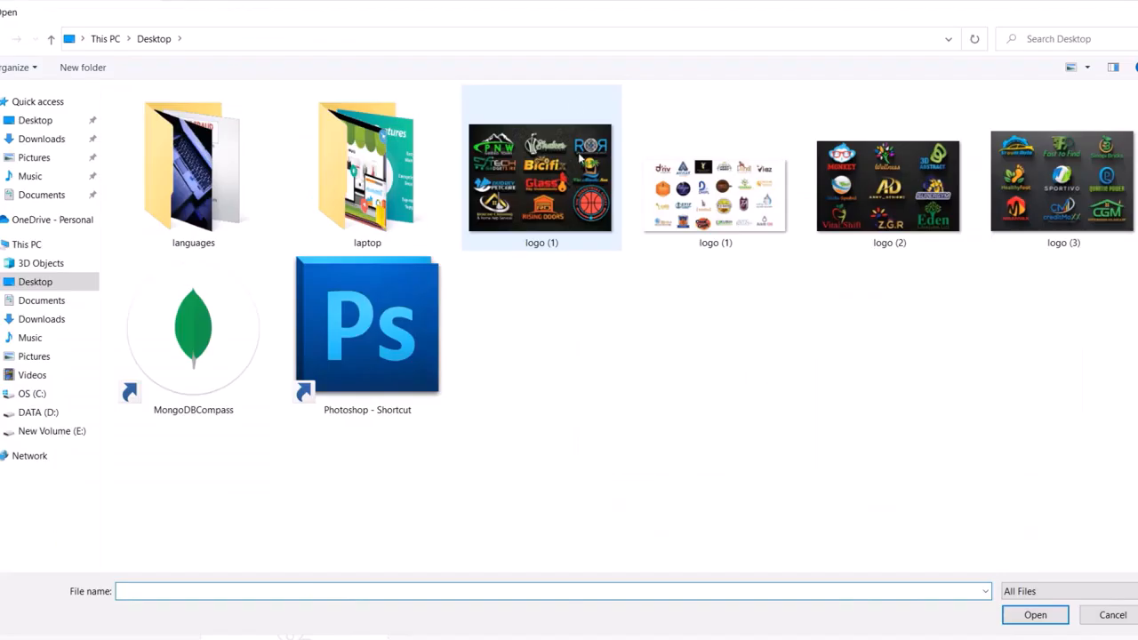
Step: Upload the dark-background logo (1) image as the second gallery image and look over the optional video and PDF sections
left_click(566, 213)
left_click(1034, 614)
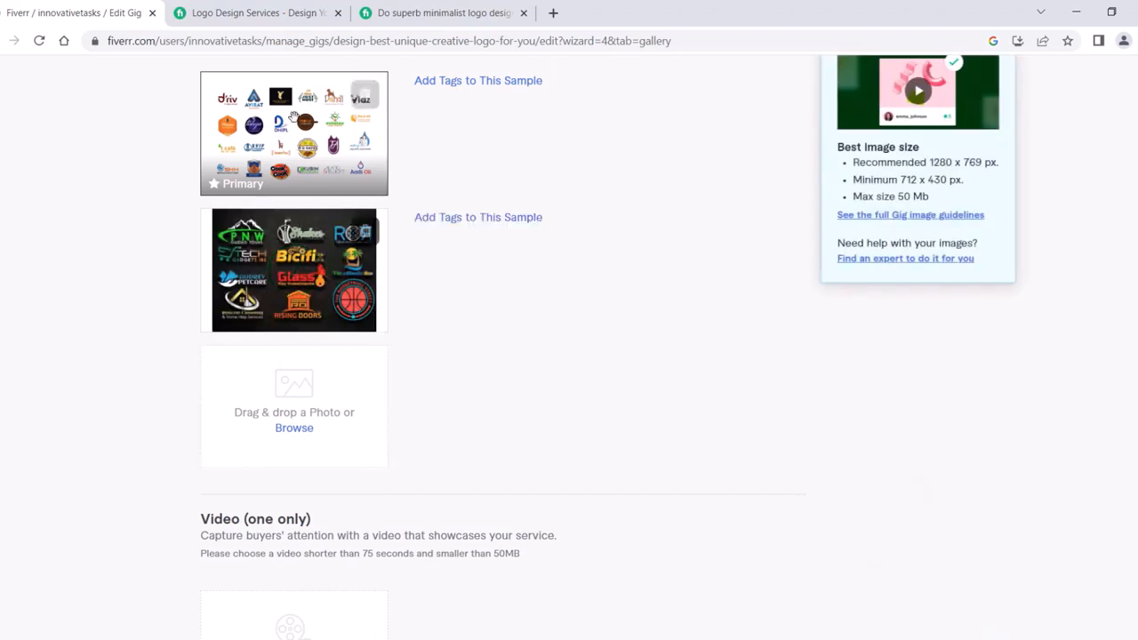
scroll(528, 331, "down", 5)
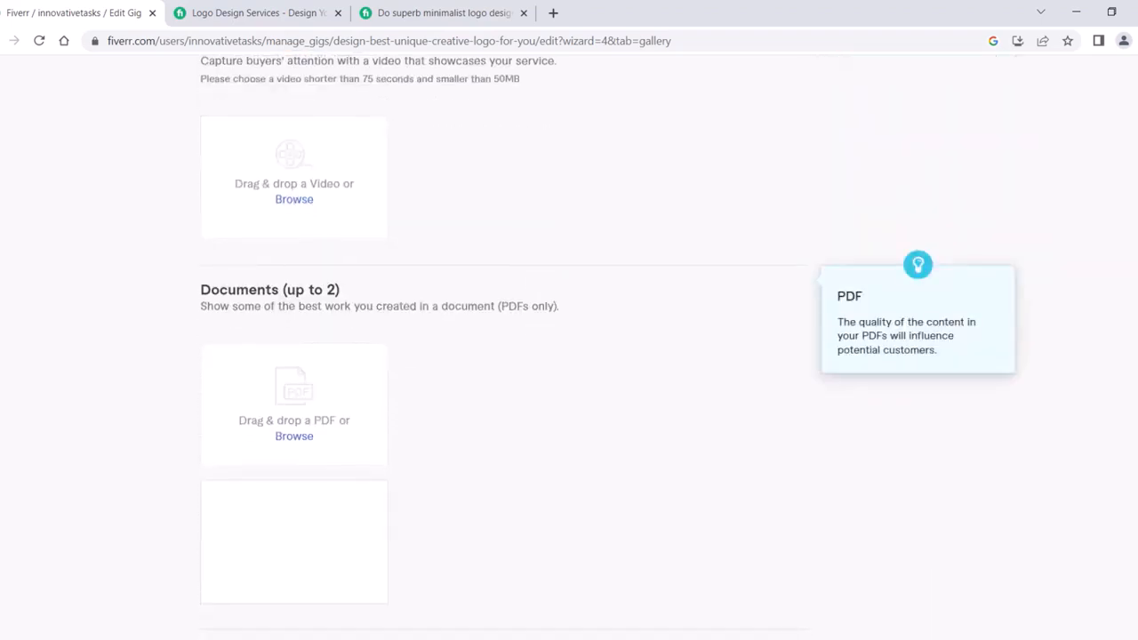
scroll(452, 310, "up", 2)
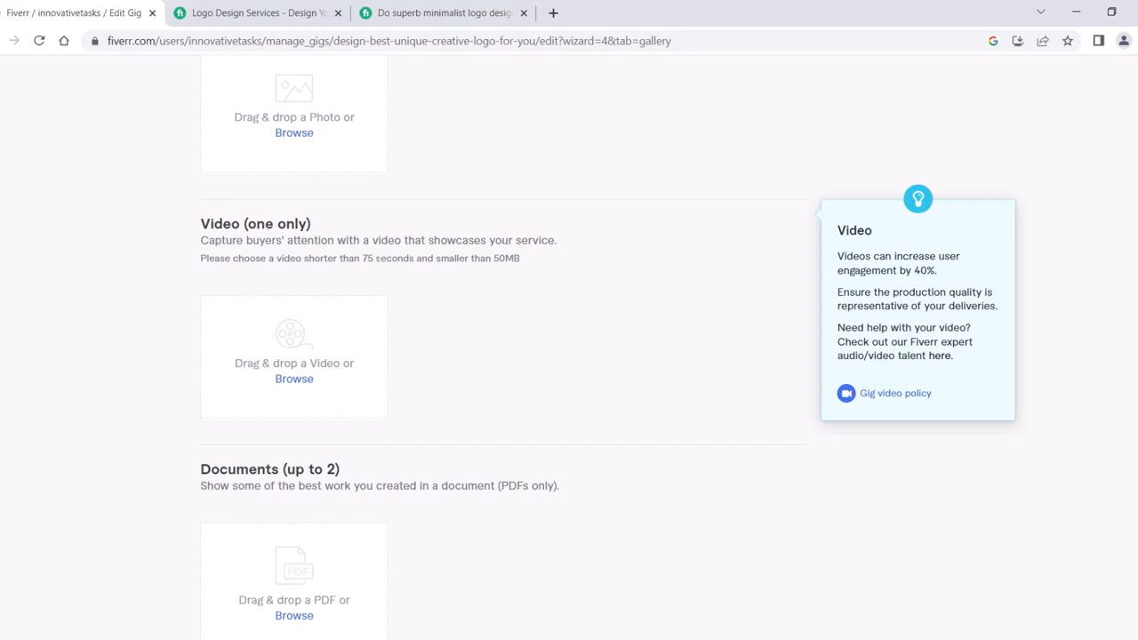
scroll(323, 592, "down", 2)
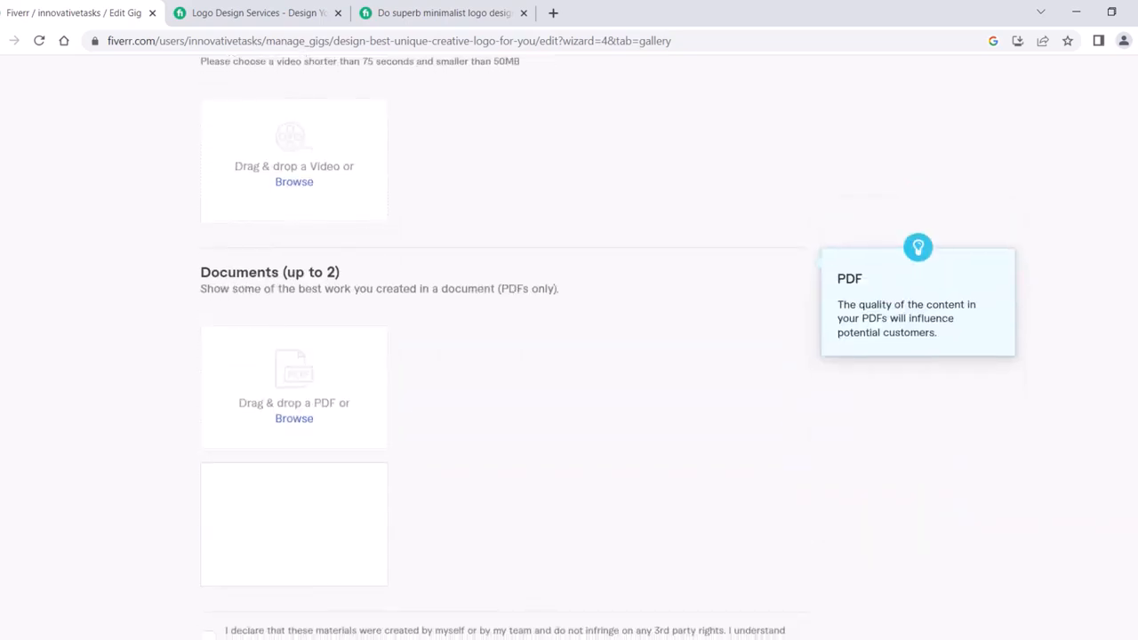
Step: Try to save the gallery without a video or PDF, and accept the declaration of owning the uploaded materials
scroll(577, 325, "down", 4)
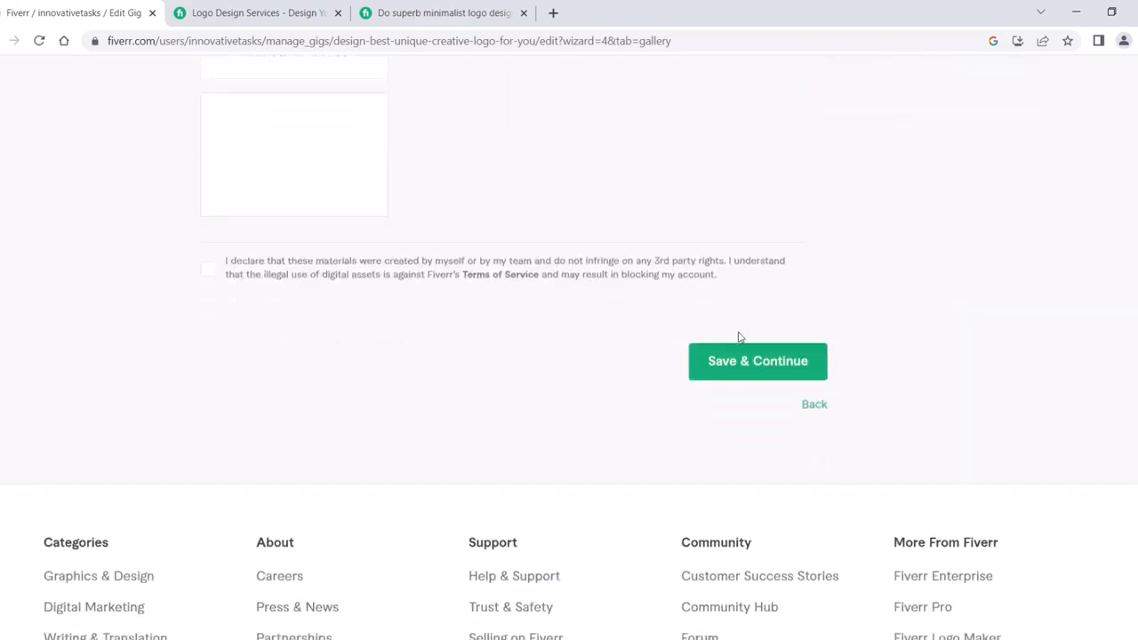
left_click(761, 362)
scroll(762, 362, "up", 2)
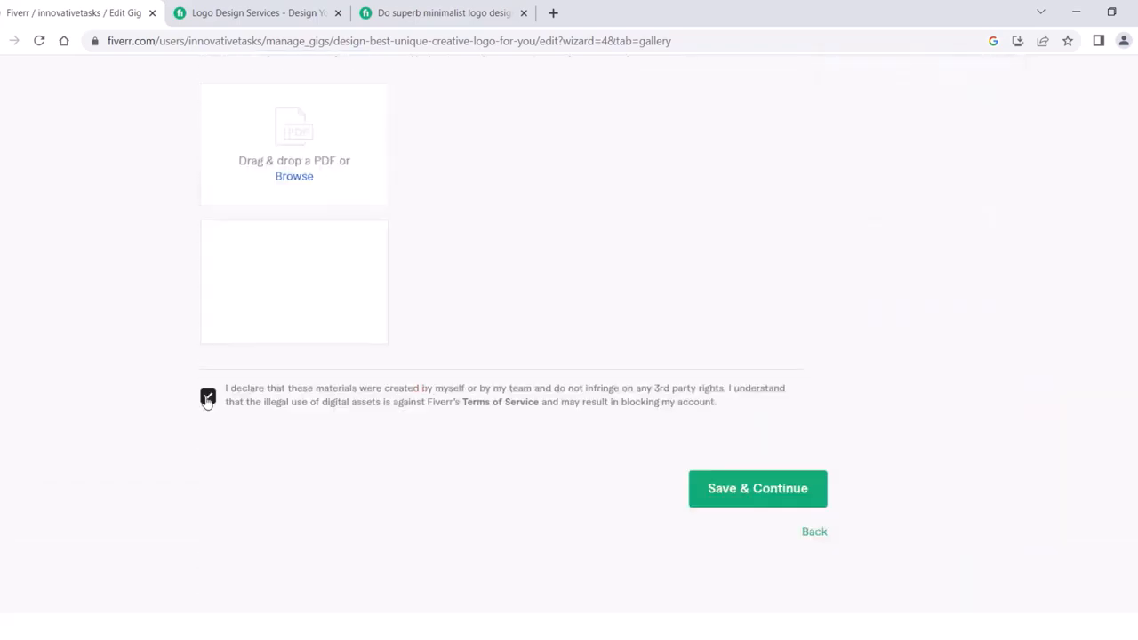
Step: Reconfirm the declaration of owning the materials and set the first gallery image's logo type to Abstract
left_click(207, 397)
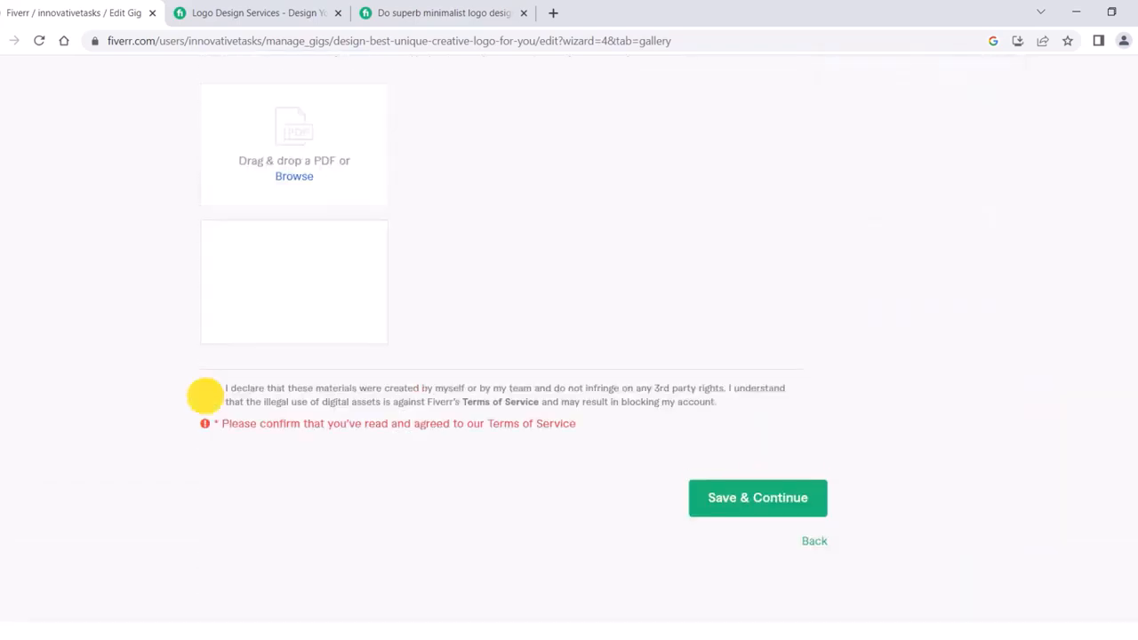
left_click(207, 396)
scroll(485, 374, "up", 15)
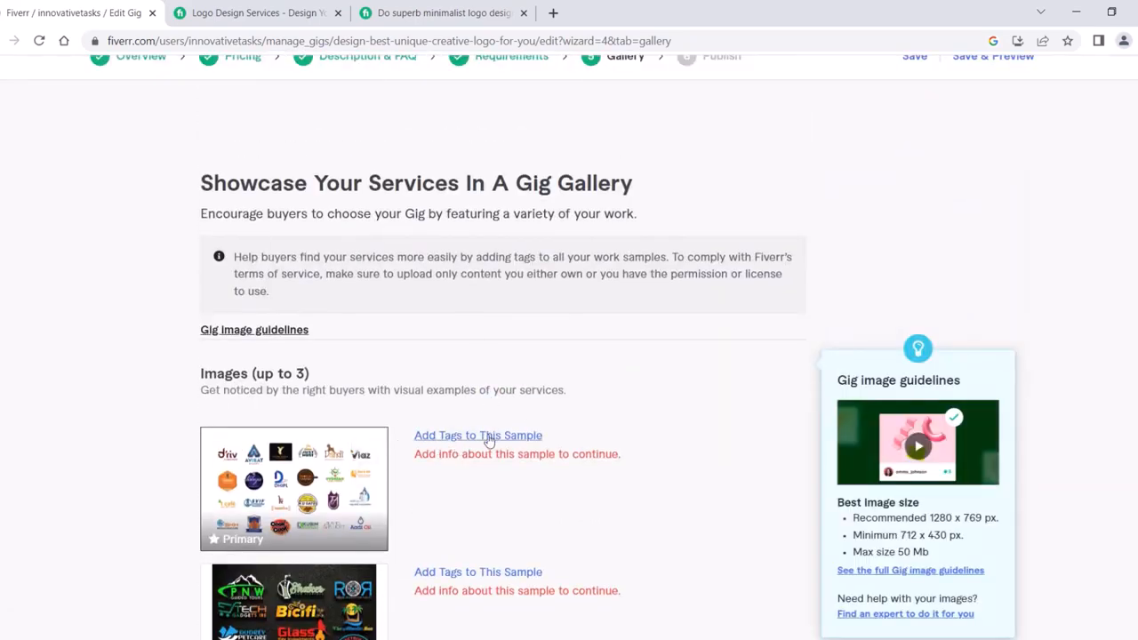
left_click(485, 435)
left_click(470, 394)
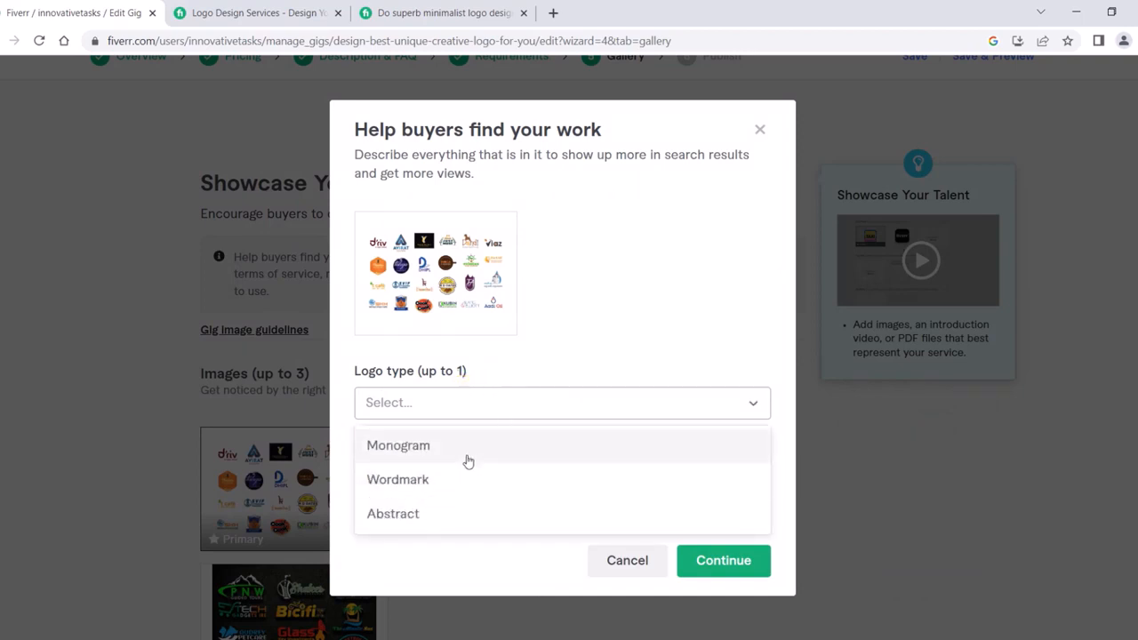
left_click(439, 515)
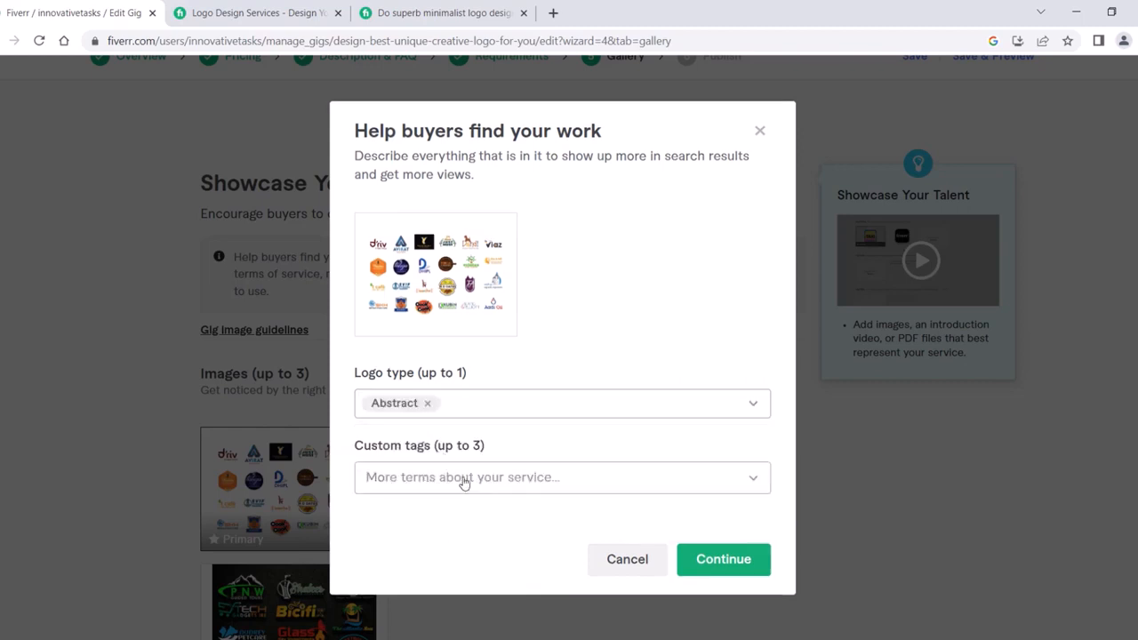
Step: Add the custom tag Logo Animation to the first gallery image
left_click(459, 478)
type("LOG")
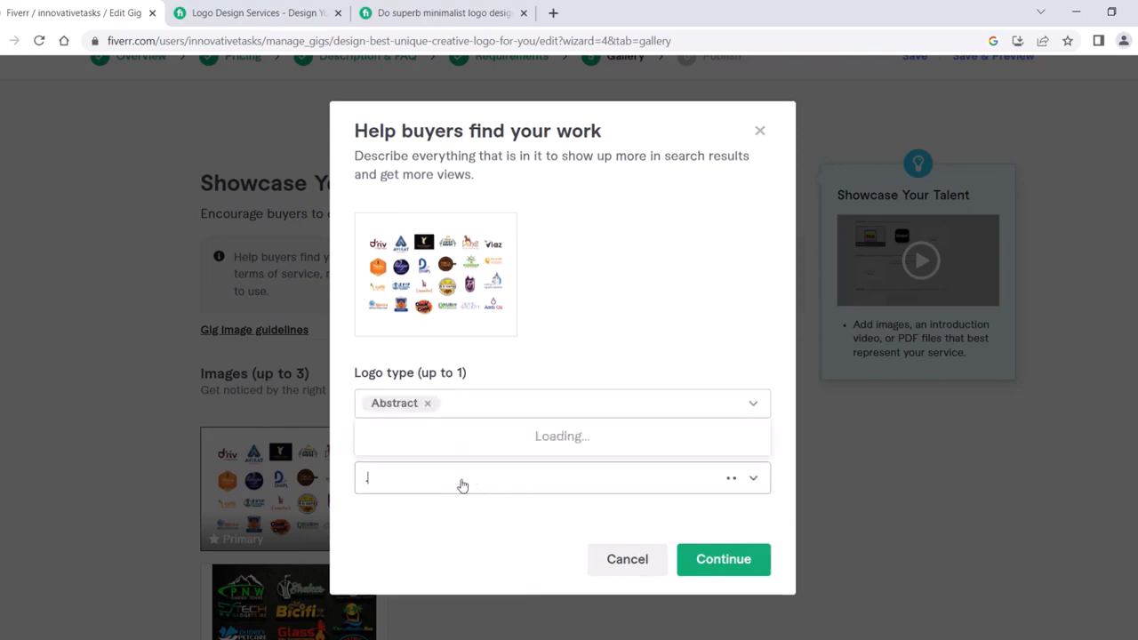
type("O DE")
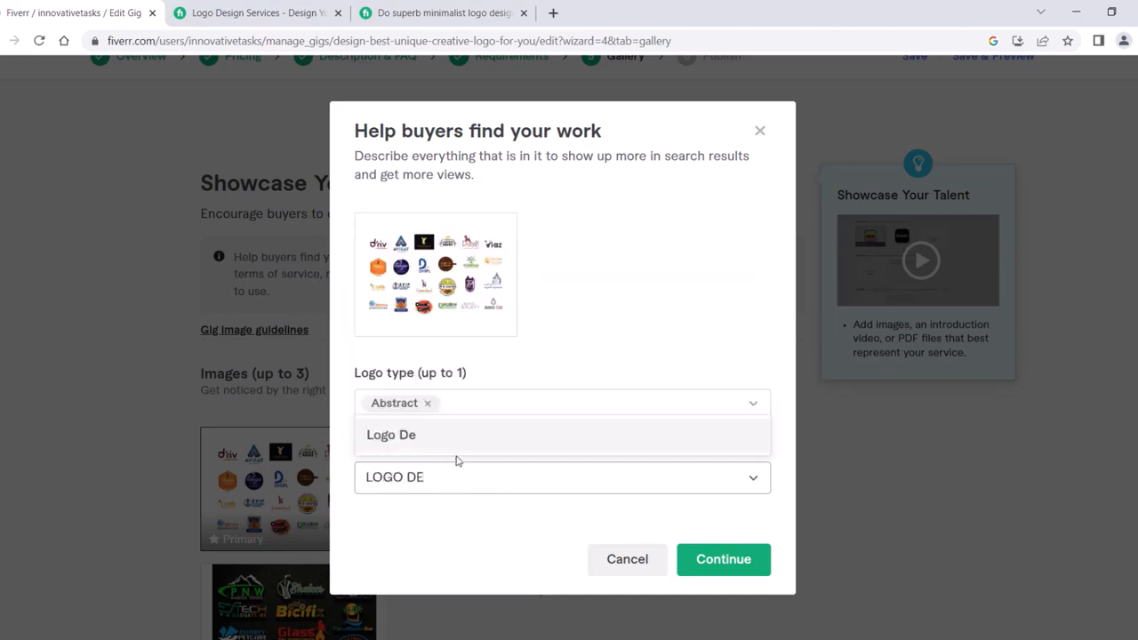
key("BackSpace")
key("BackSpace")
key("BackSpace")
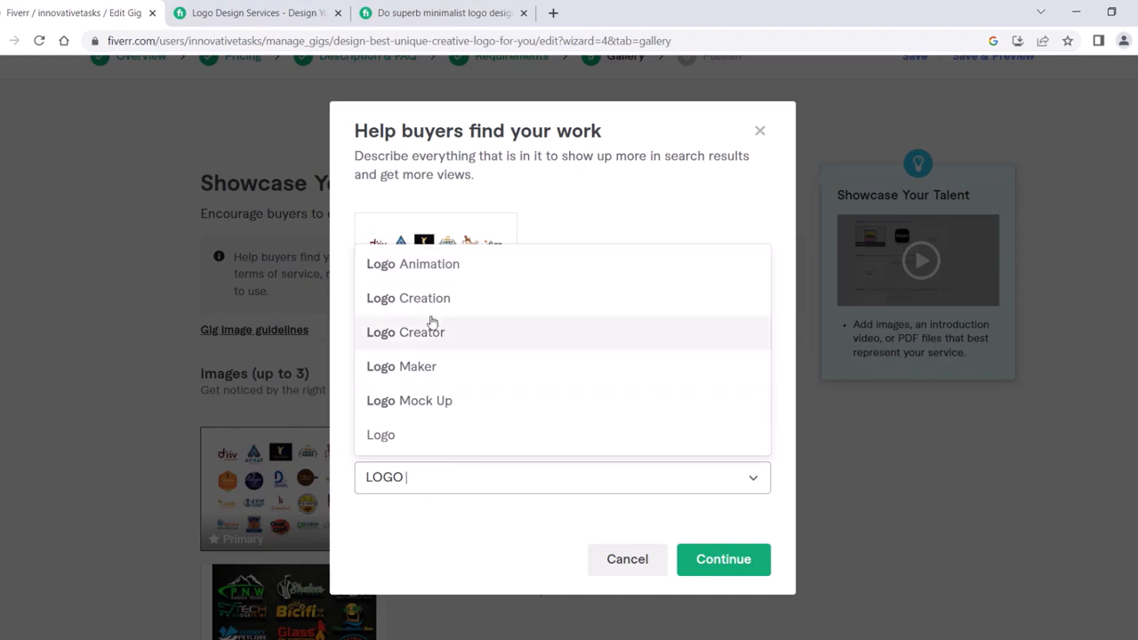
left_click(457, 272)
Step: Add the custom tags Logo Creation and Logo Mock Up to the first gallery image and confirm its tags
type("LOGO C")
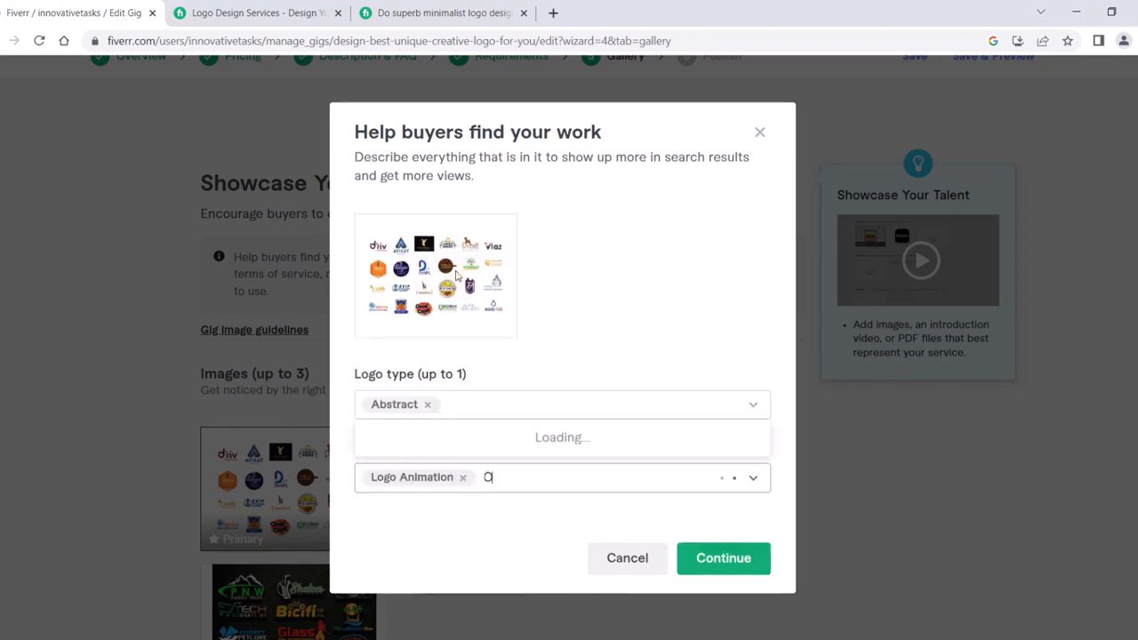
type("RE")
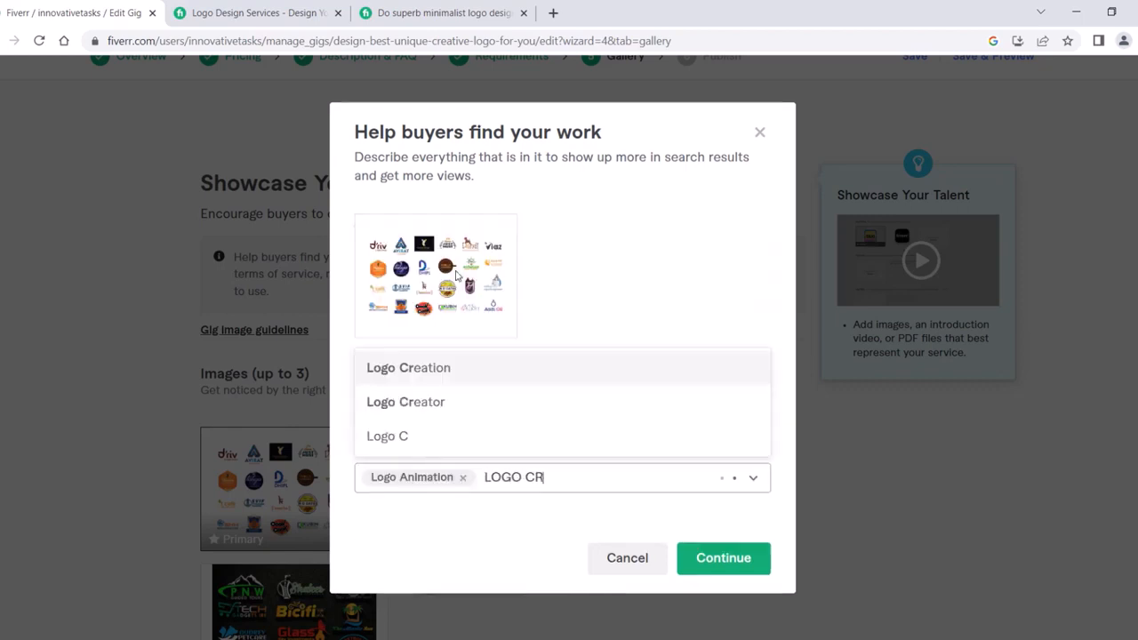
left_click(464, 372)
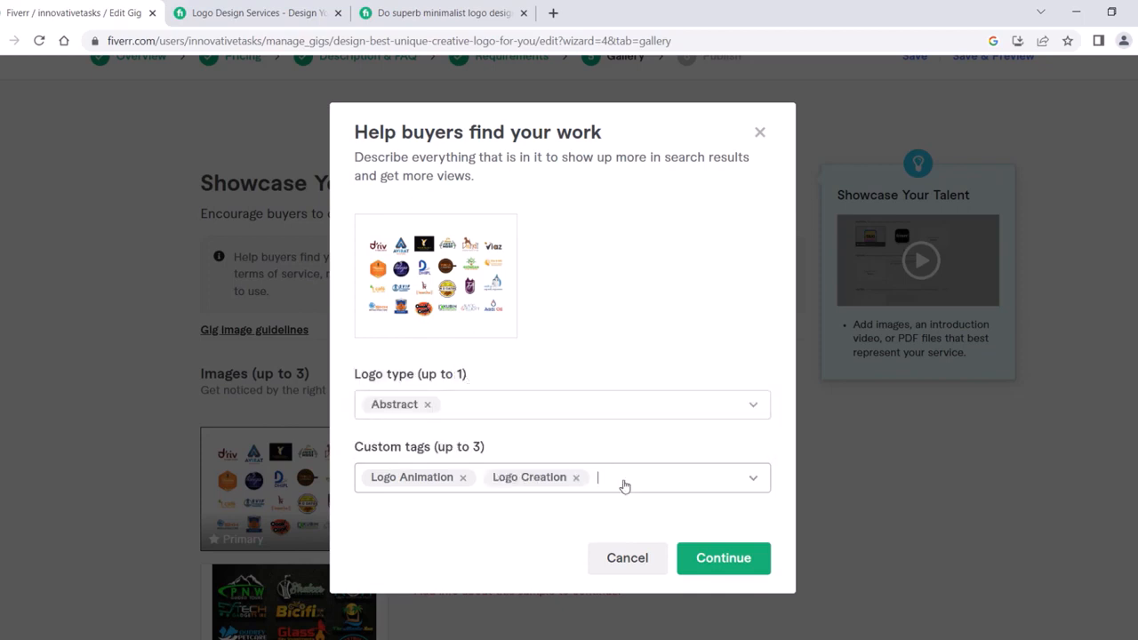
type("LOGO")
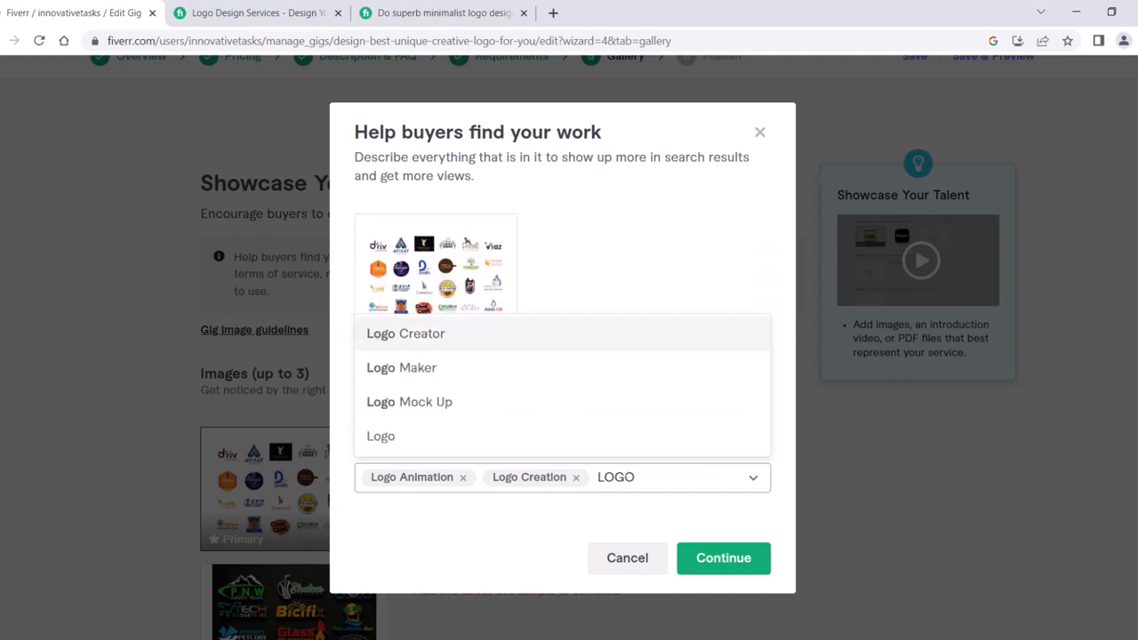
left_click(516, 410)
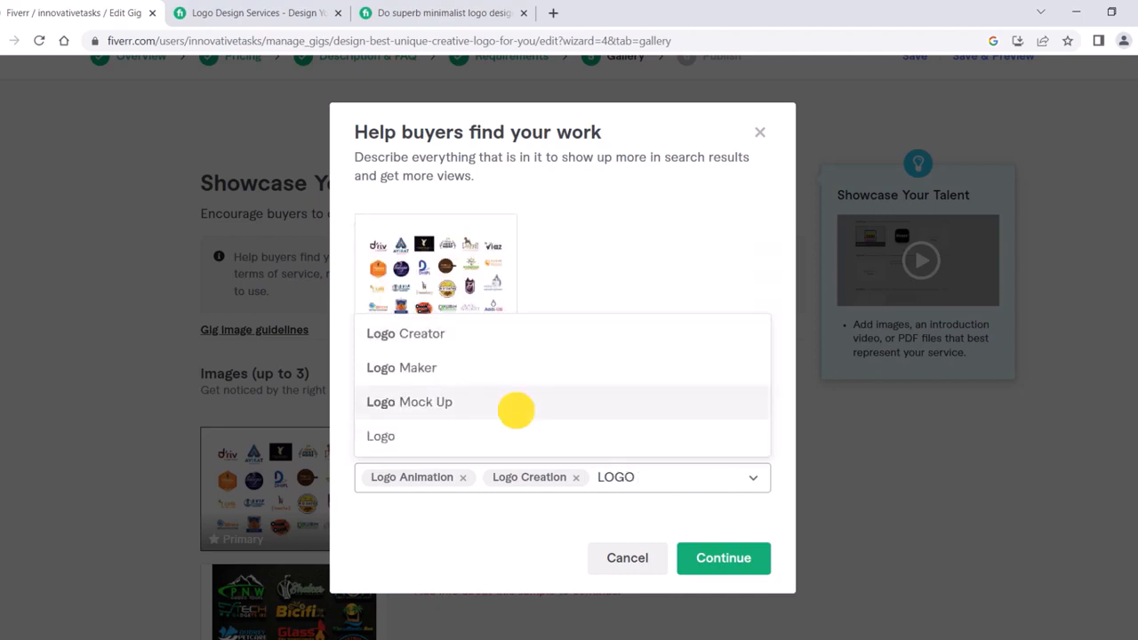
left_click(732, 563)
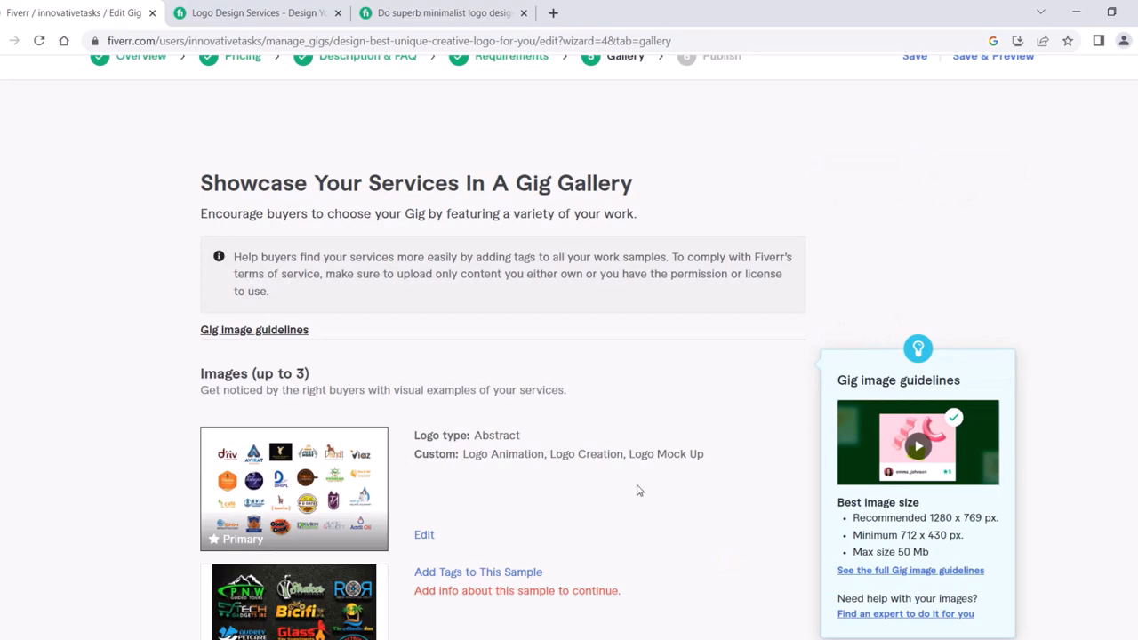
Step: Add tags to the dark-background second gallery image, and save the gallery to continue to publishing
scroll(638, 490, "down", 2)
left_click(478, 435)
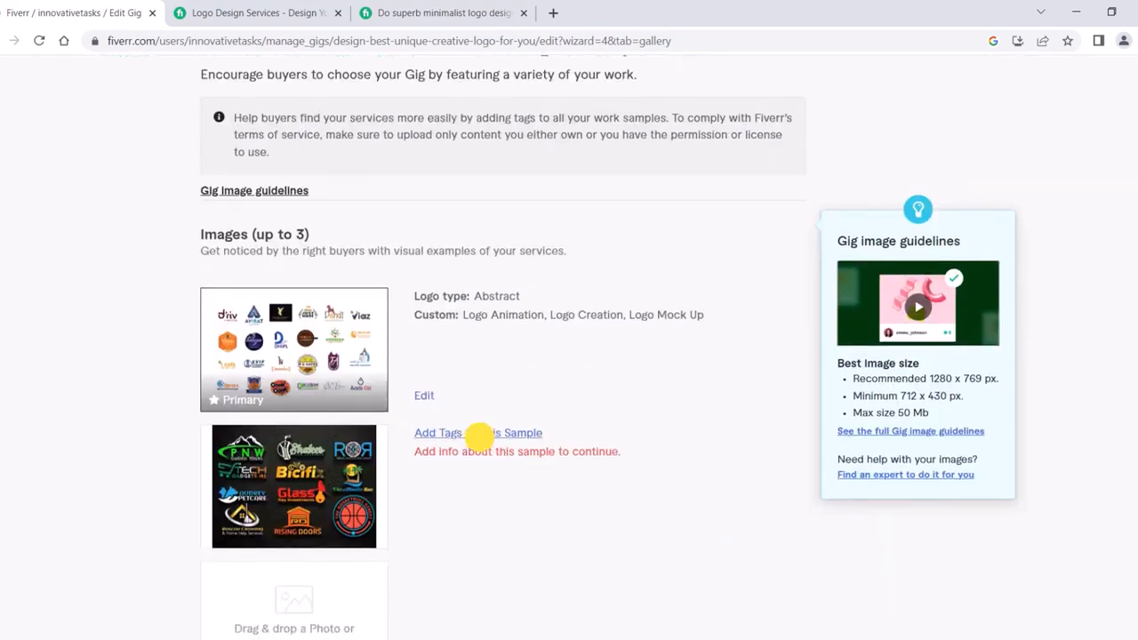
left_click(421, 405)
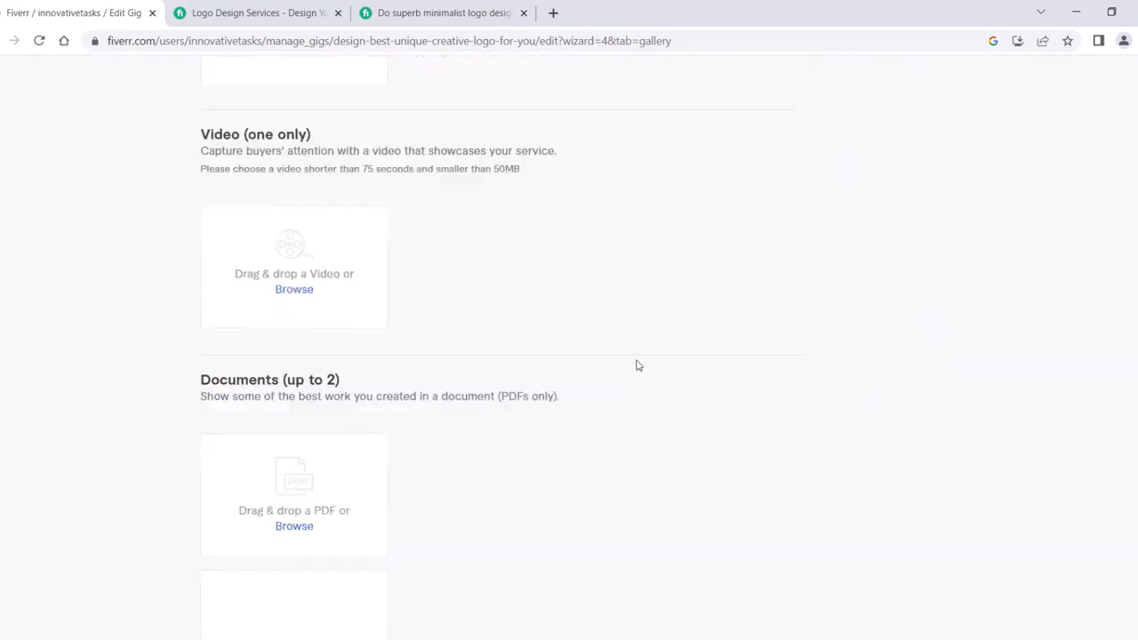
scroll(636, 362, "down", 5)
left_click(755, 381)
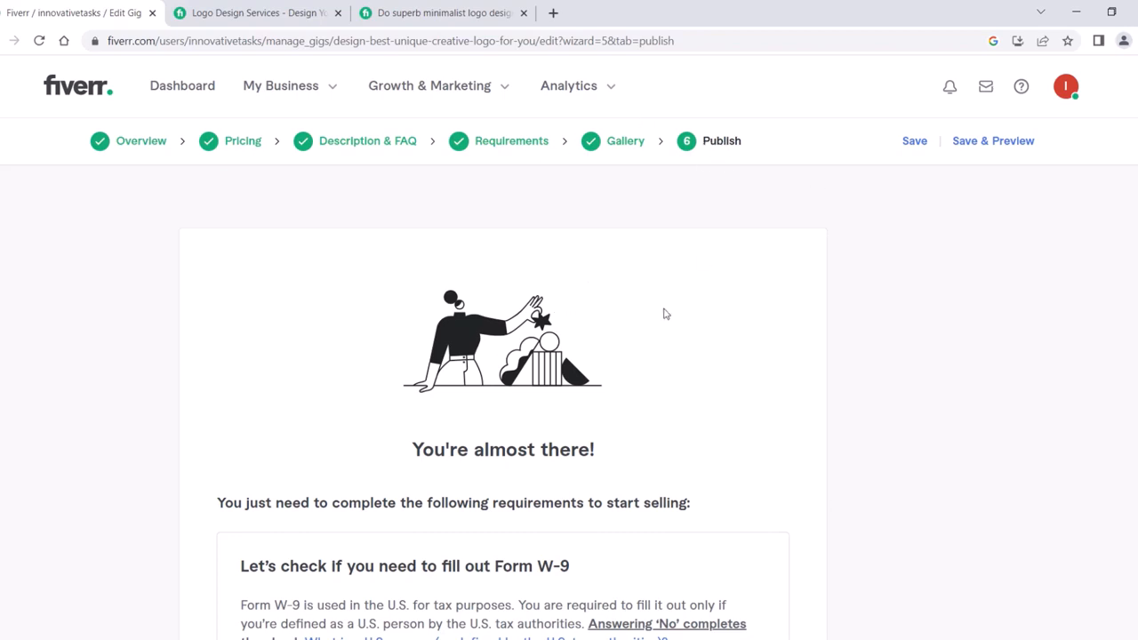
Step: Answer No to being a U.S. person in the Form W-9 check, save the answer and dismiss the confirmation
scroll(586, 426, "down", 1)
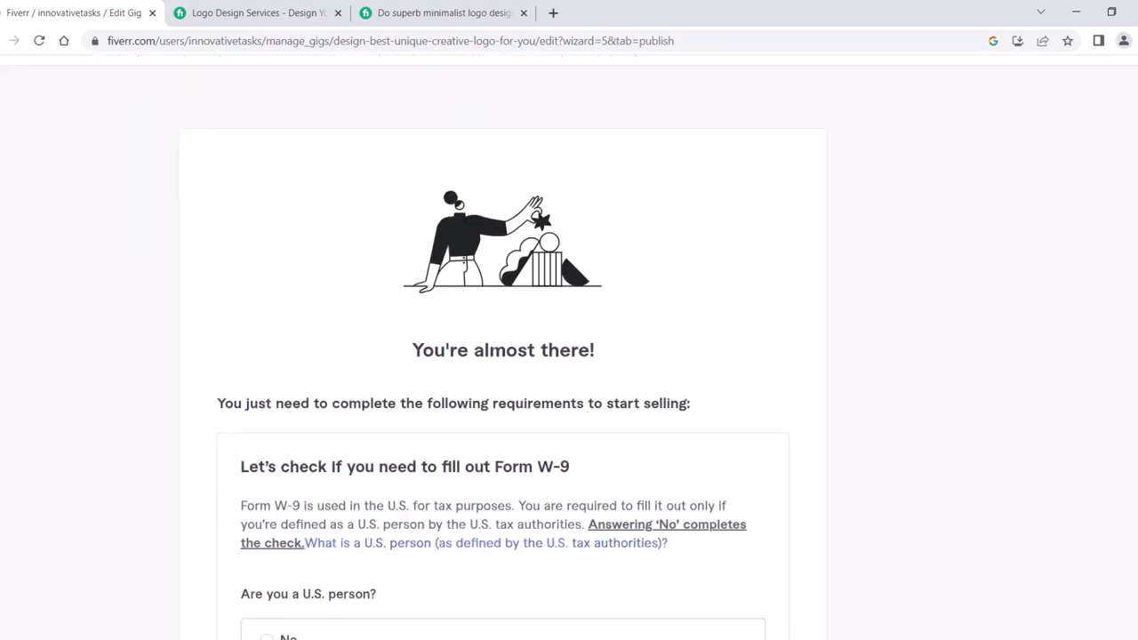
scroll(186, 426, "down", 2)
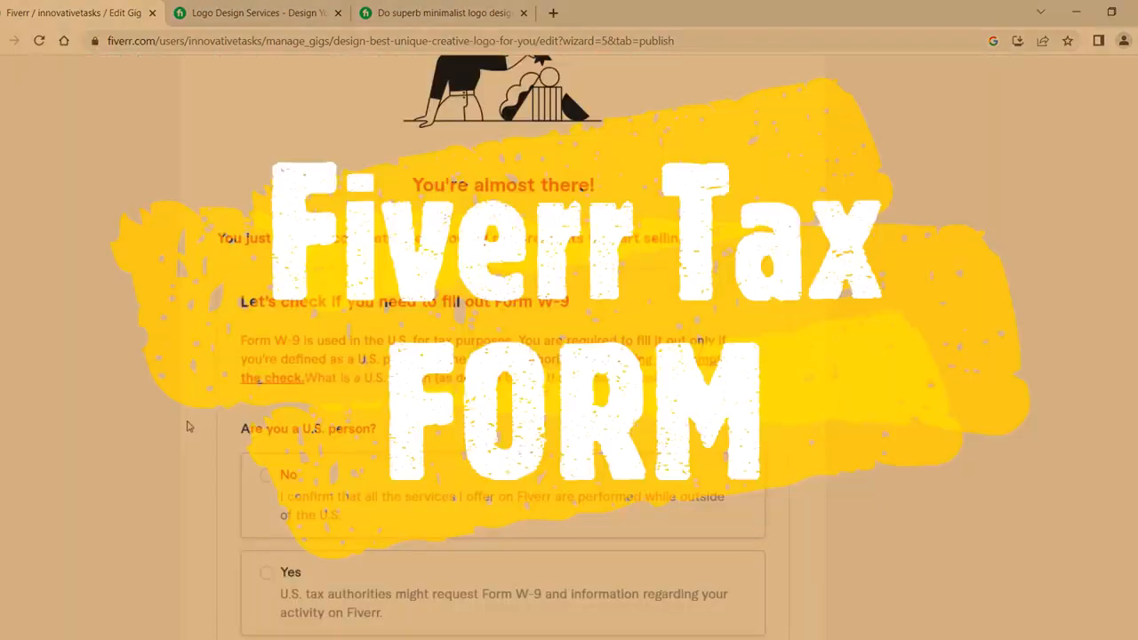
scroll(252, 424, "down", 1)
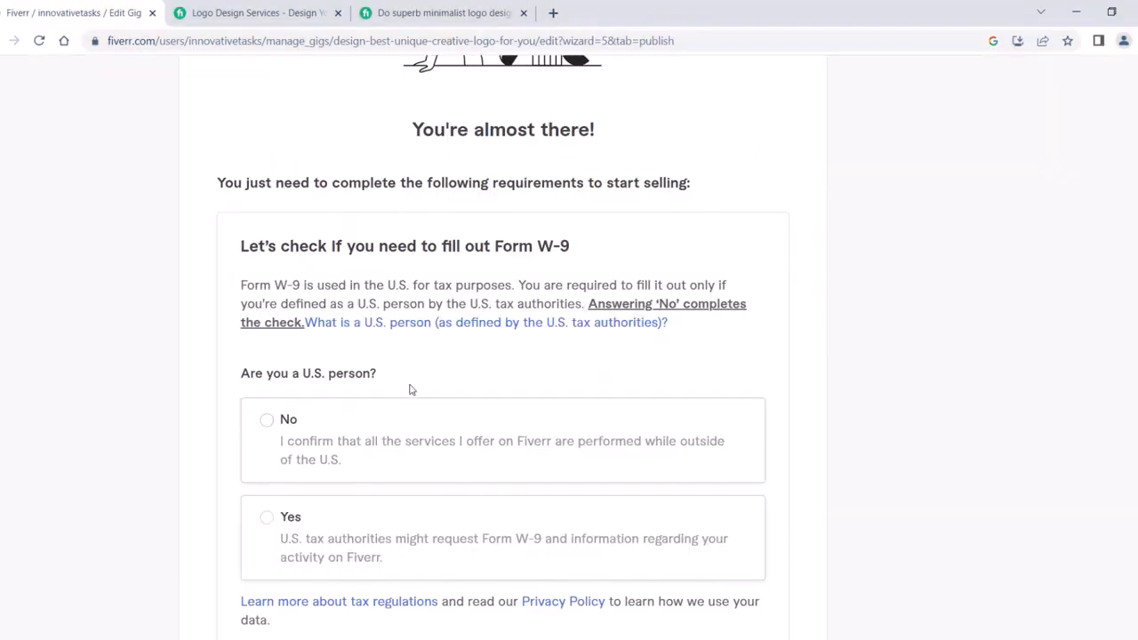
left_click(267, 421)
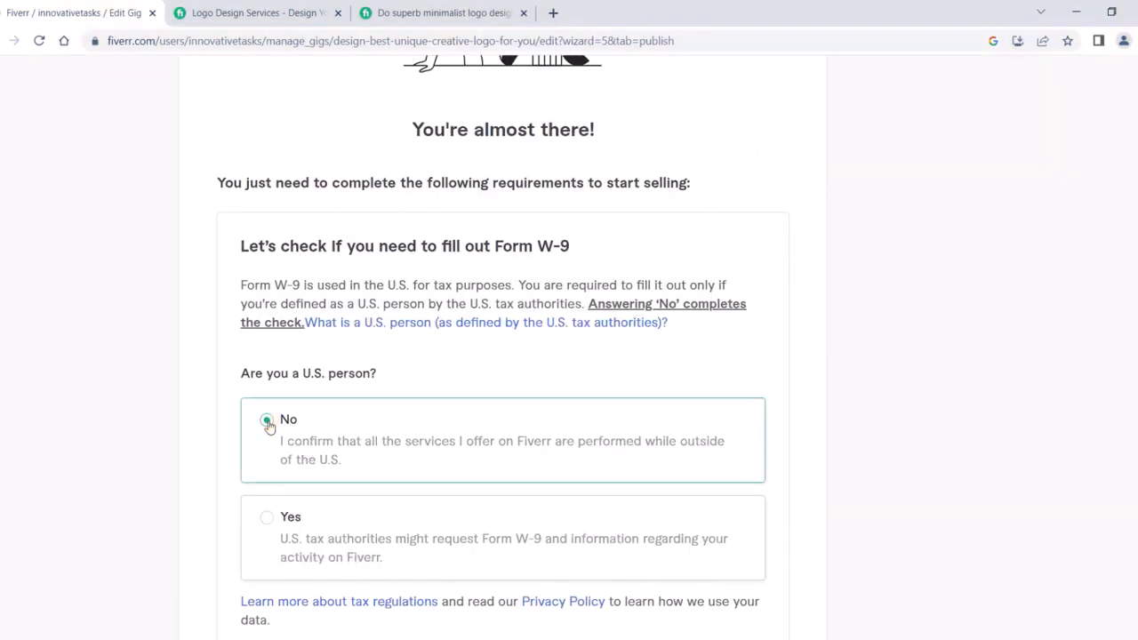
scroll(221, 432, "down", 4)
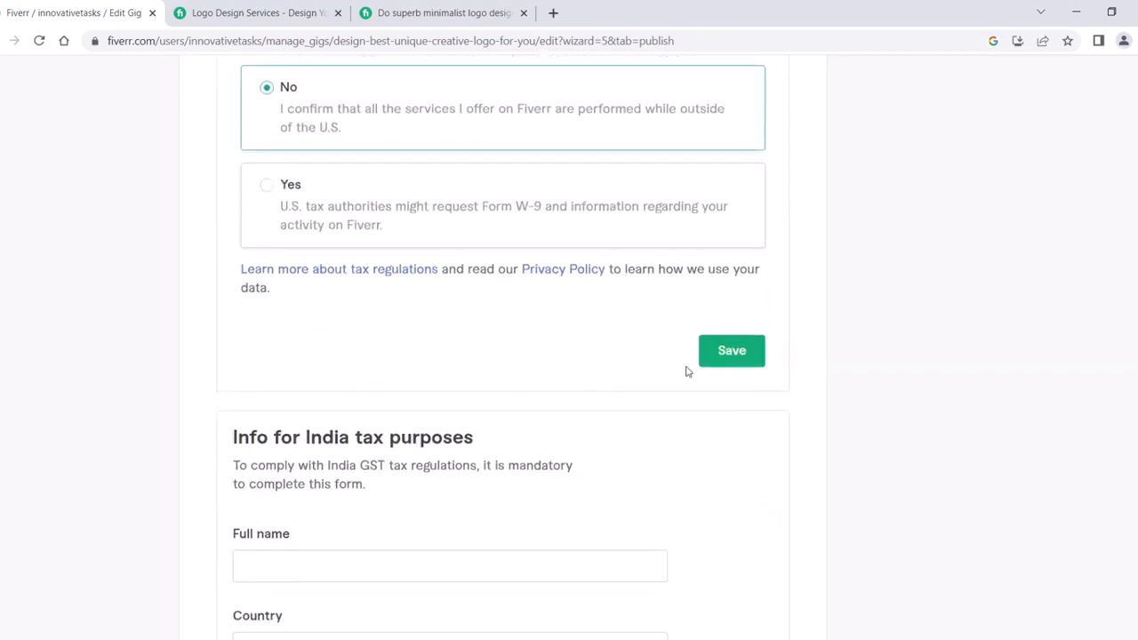
left_click(720, 354)
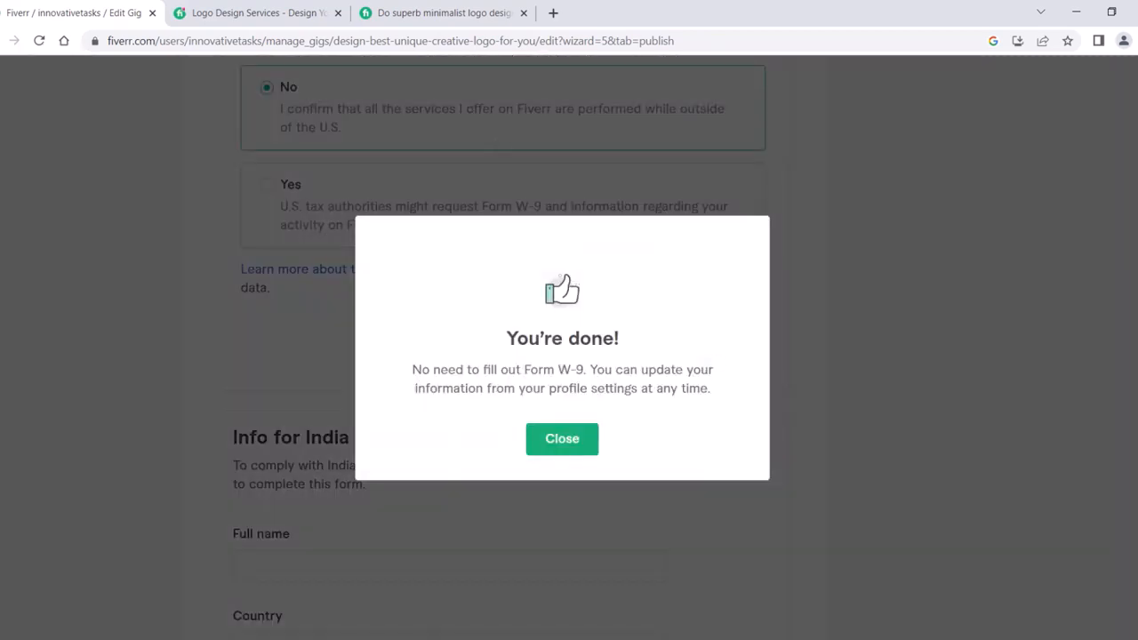
left_click(564, 439)
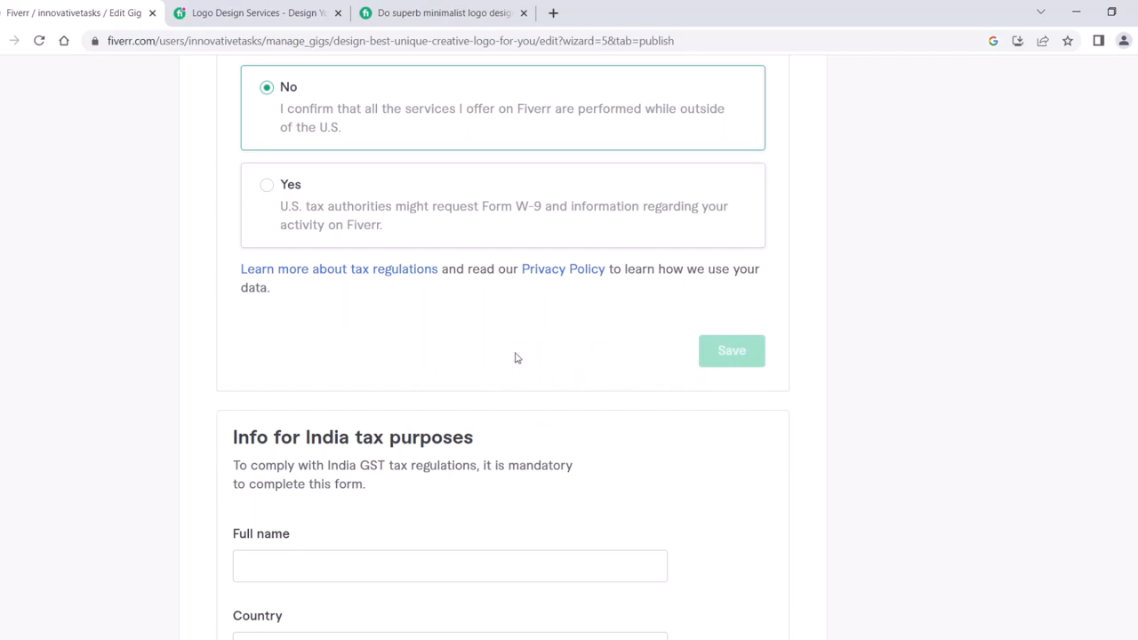
Step: Fill in the India tax form with the seller's full name, India as the country and Delhi as the state
scroll(524, 355, "down", 3)
left_click(384, 318)
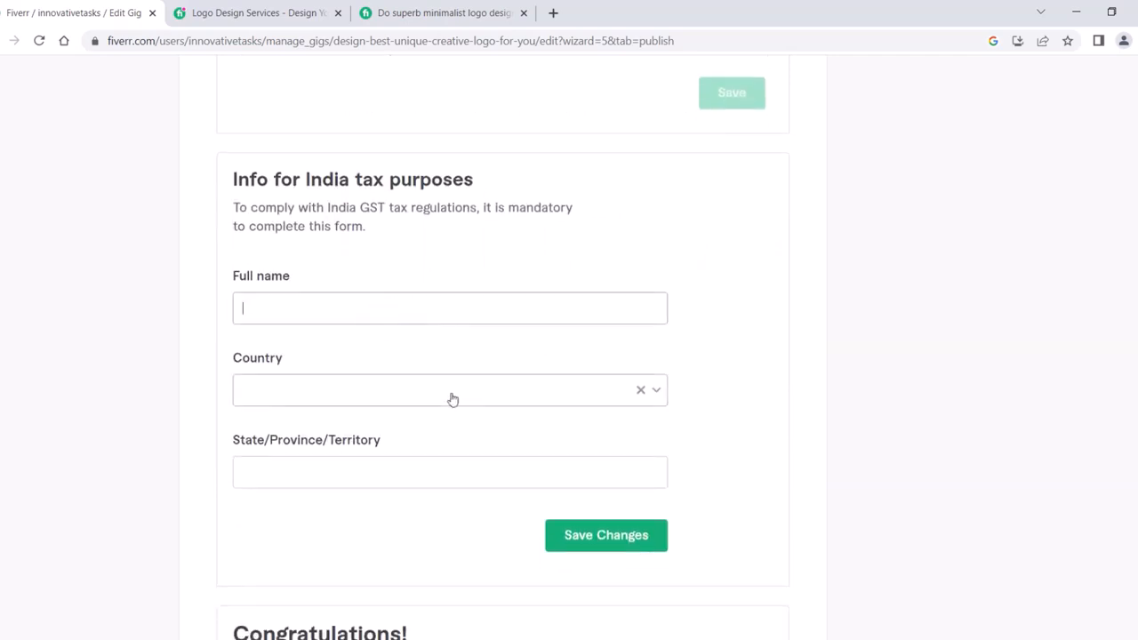
scroll(452, 399, "down", 2)
left_click(282, 317)
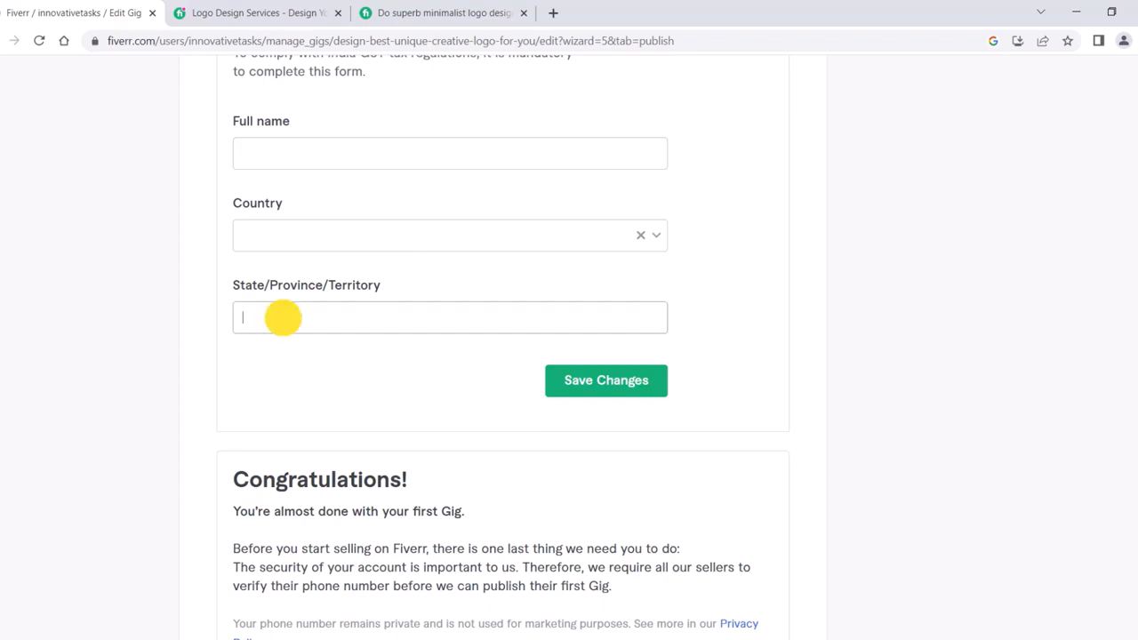
scroll(503, 355, "down", 5)
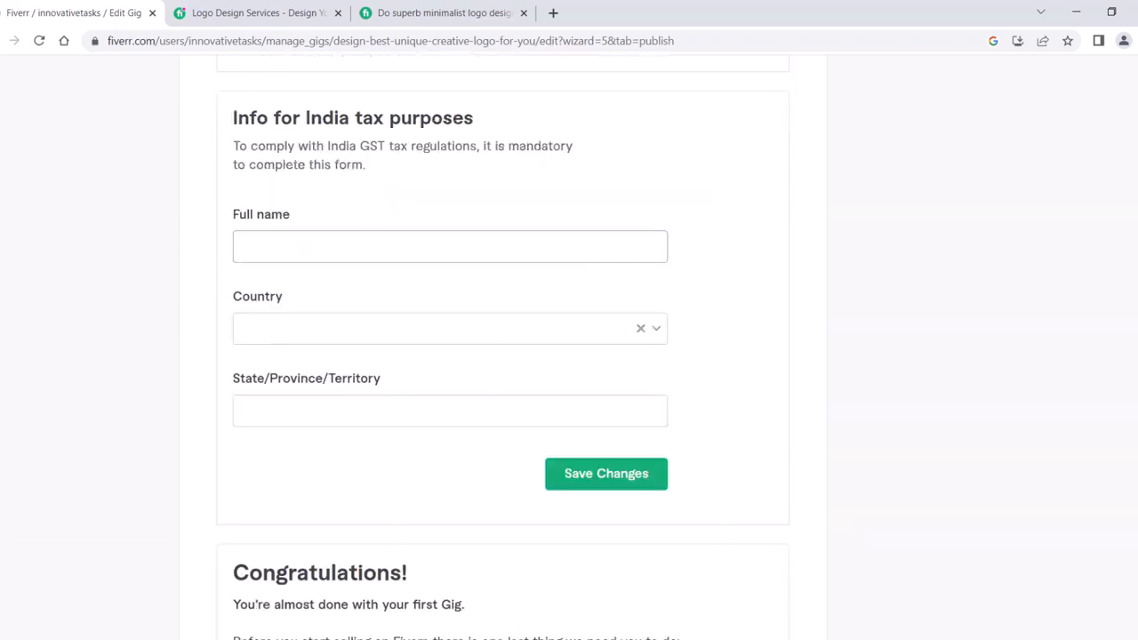
type("Innovative")
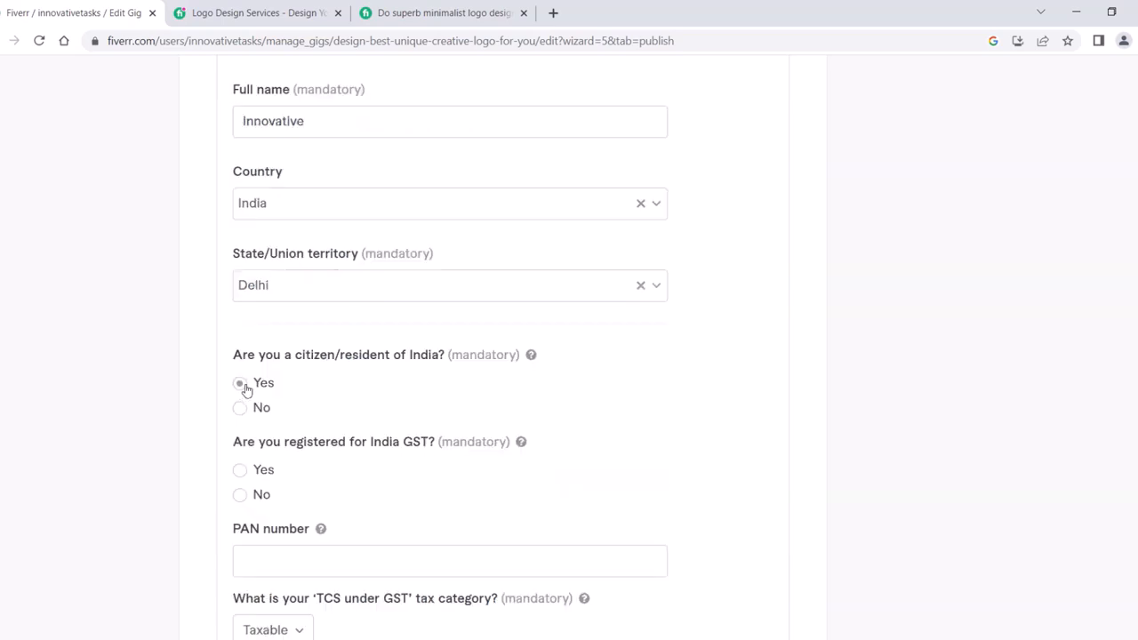
Step: Answer Yes to being a citizen/resident of India and No to being registered for India GST
left_click(240, 385)
scroll(427, 295, "down", 3)
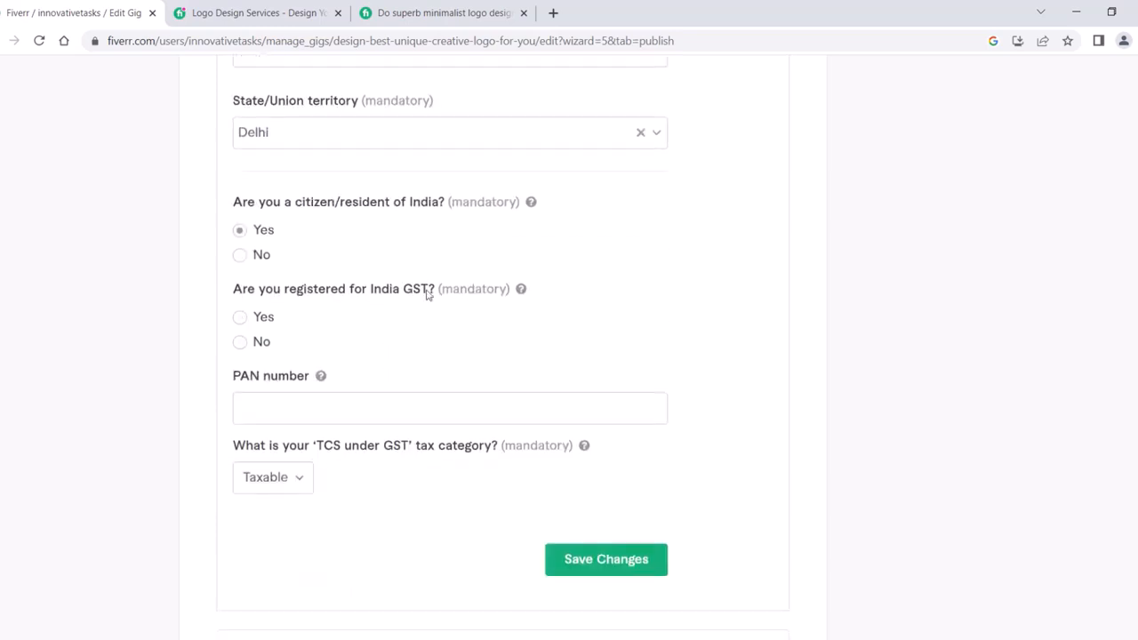
left_click(241, 344)
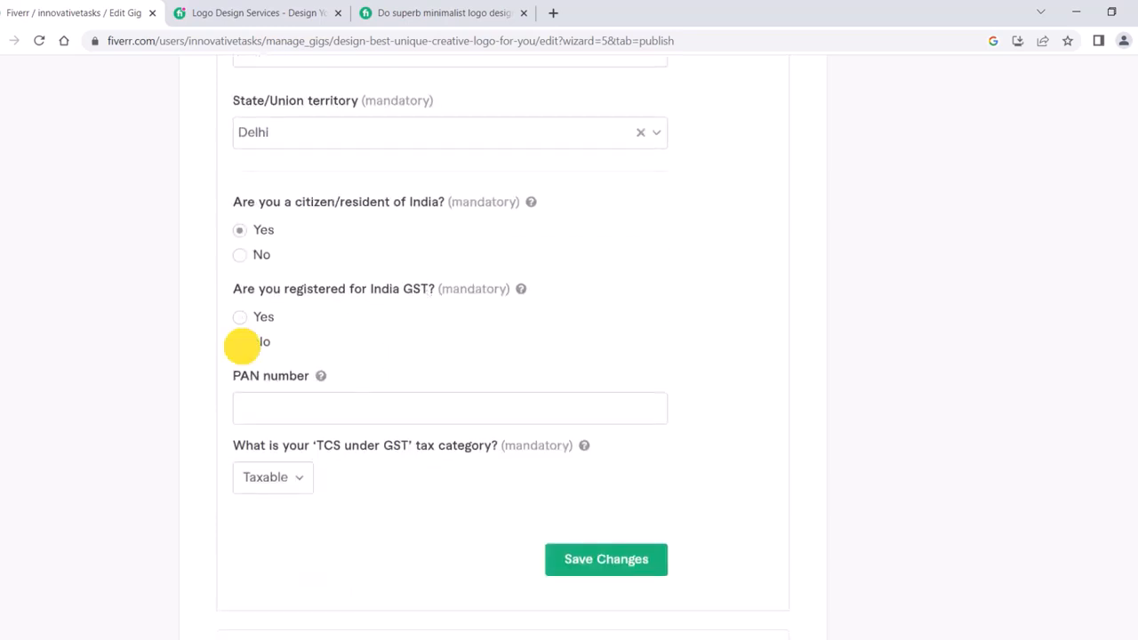
left_click(295, 411)
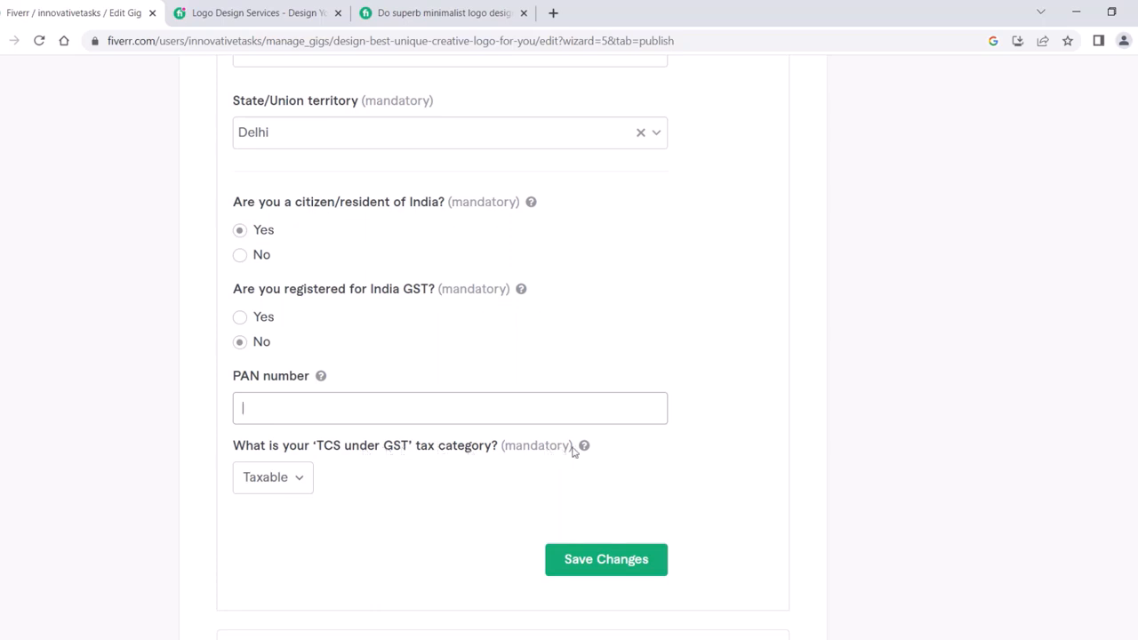
Step: Set the 'TCS under GST' tax category to Exempt, leave the PAN number blank, and save the India tax form
mouse_move(584, 446)
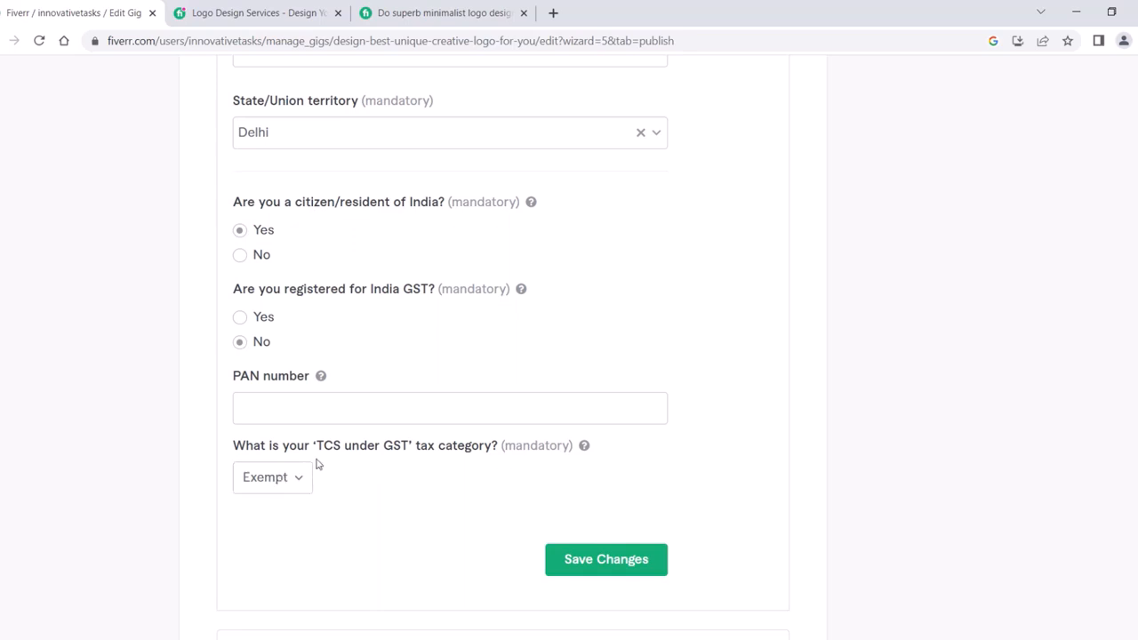
left_click(323, 407)
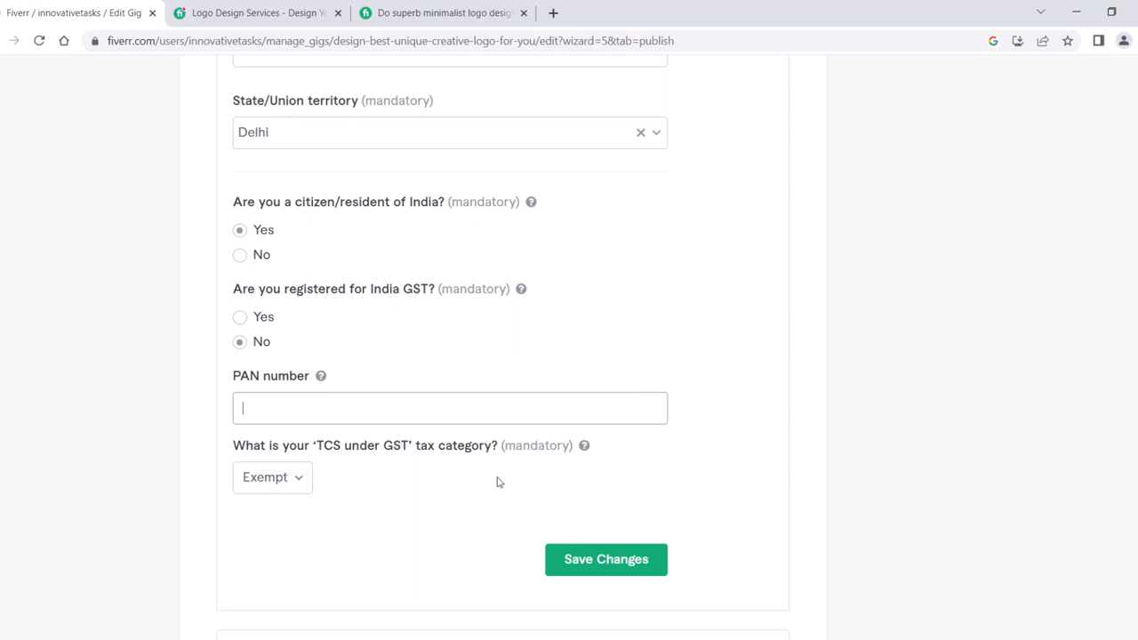
scroll(502, 476, "down", 1)
left_click(603, 468)
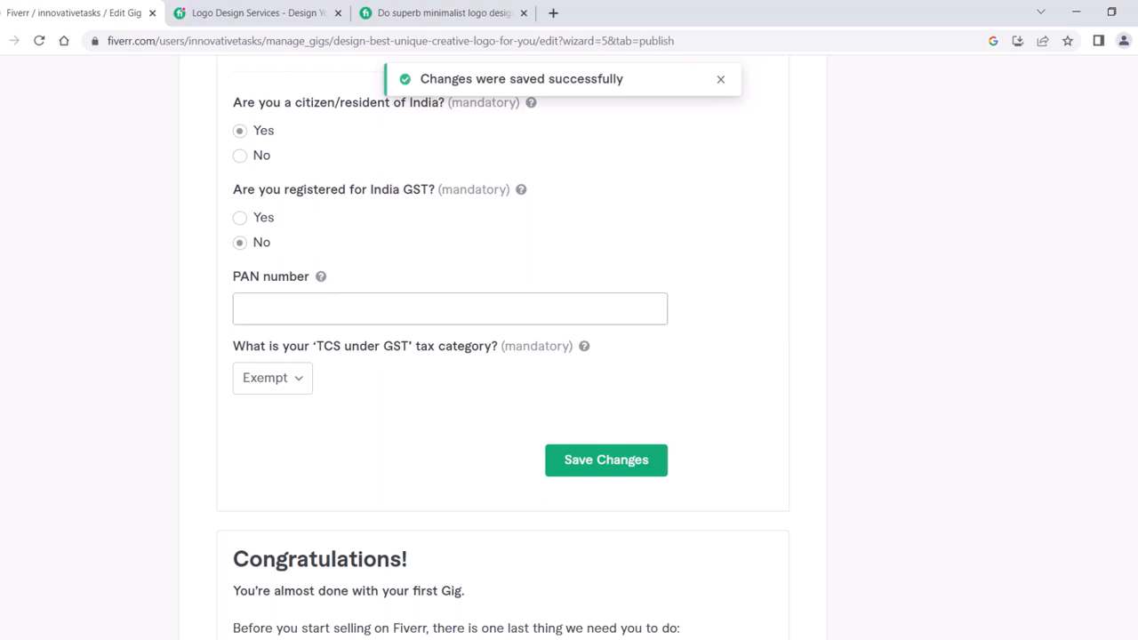
scroll(622, 244, "down", 2)
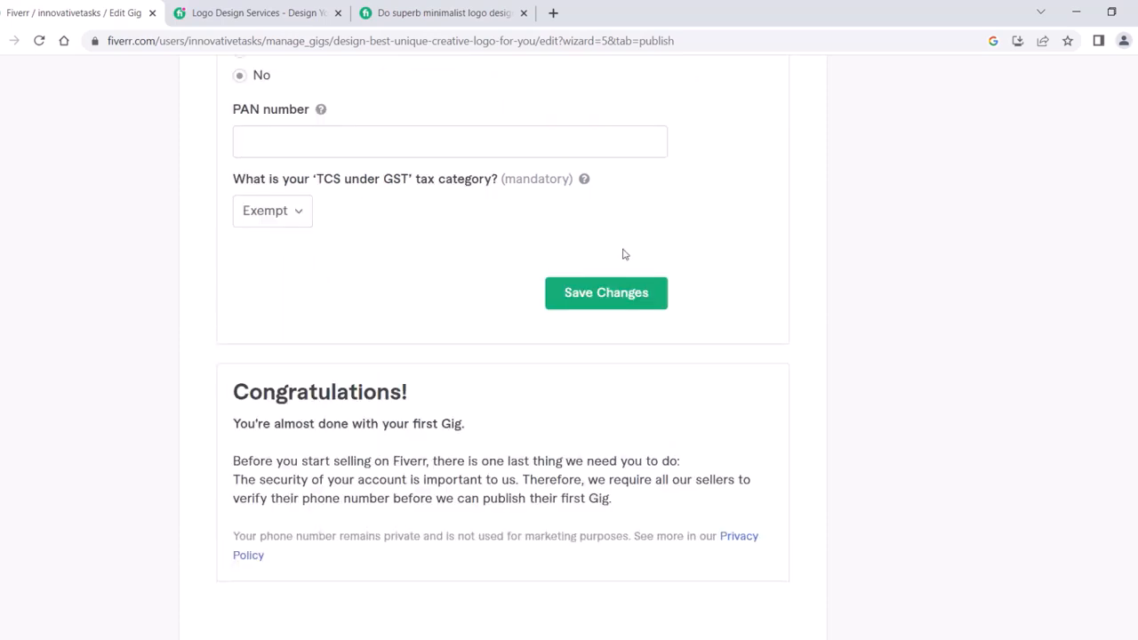
scroll(622, 254, "down", 3)
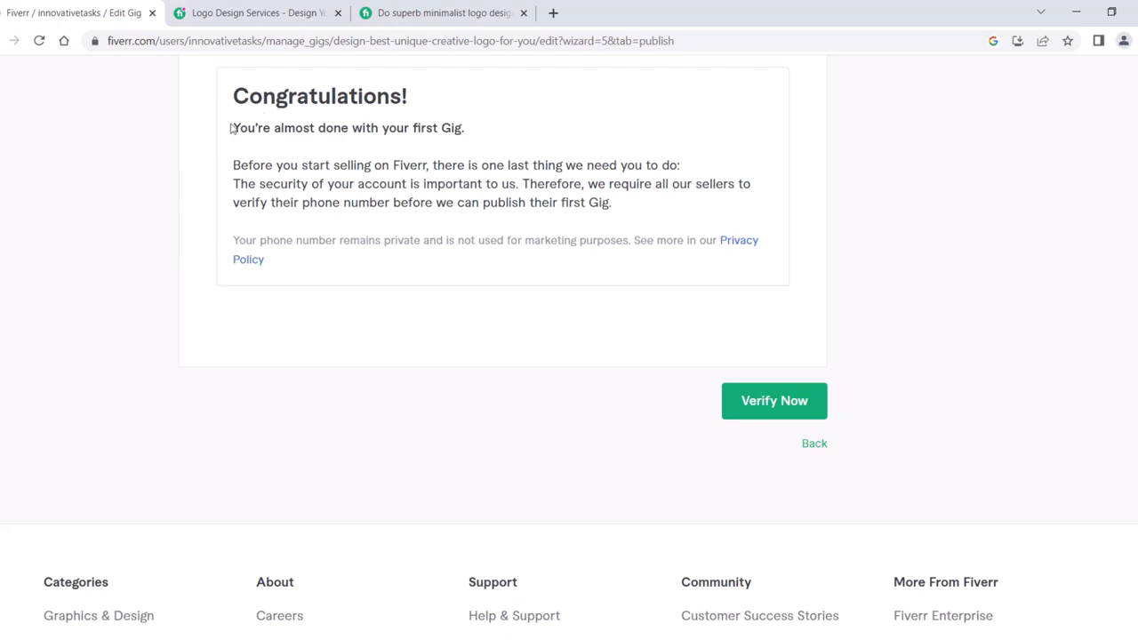
left_click(260, 126)
left_click_drag(261, 126, 450, 135)
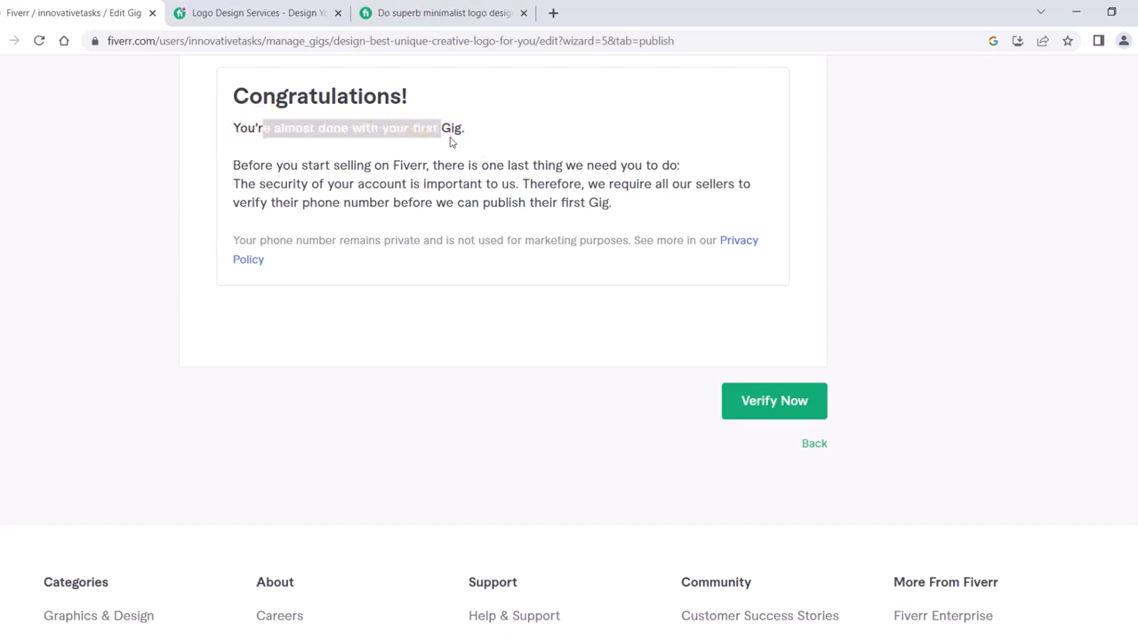
left_click(758, 407)
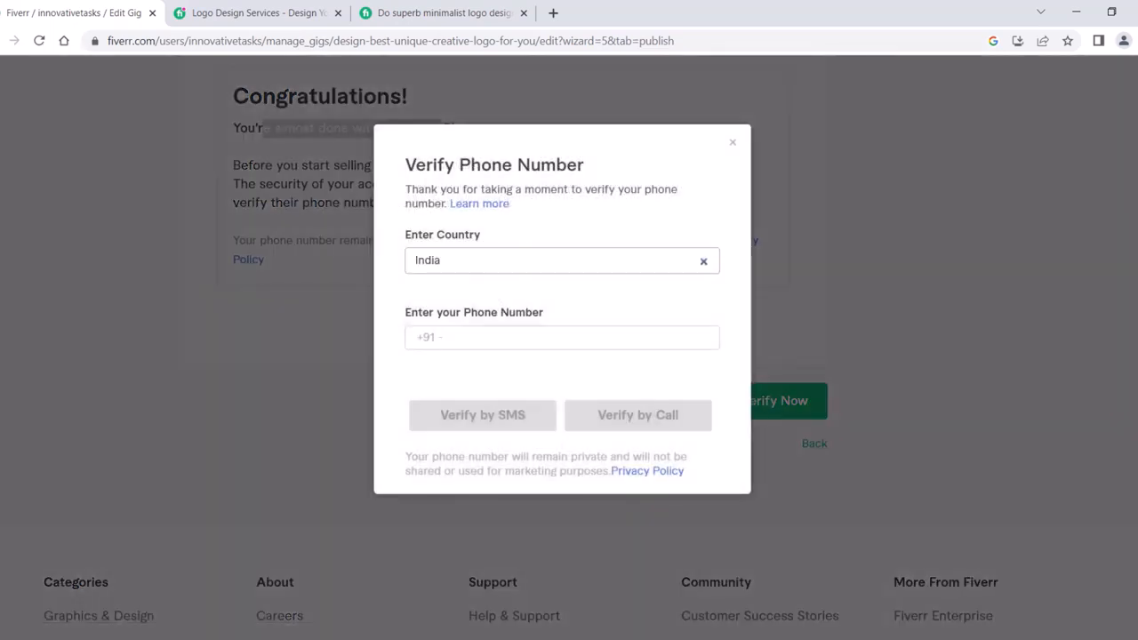
left_click(467, 259)
key("Escape")
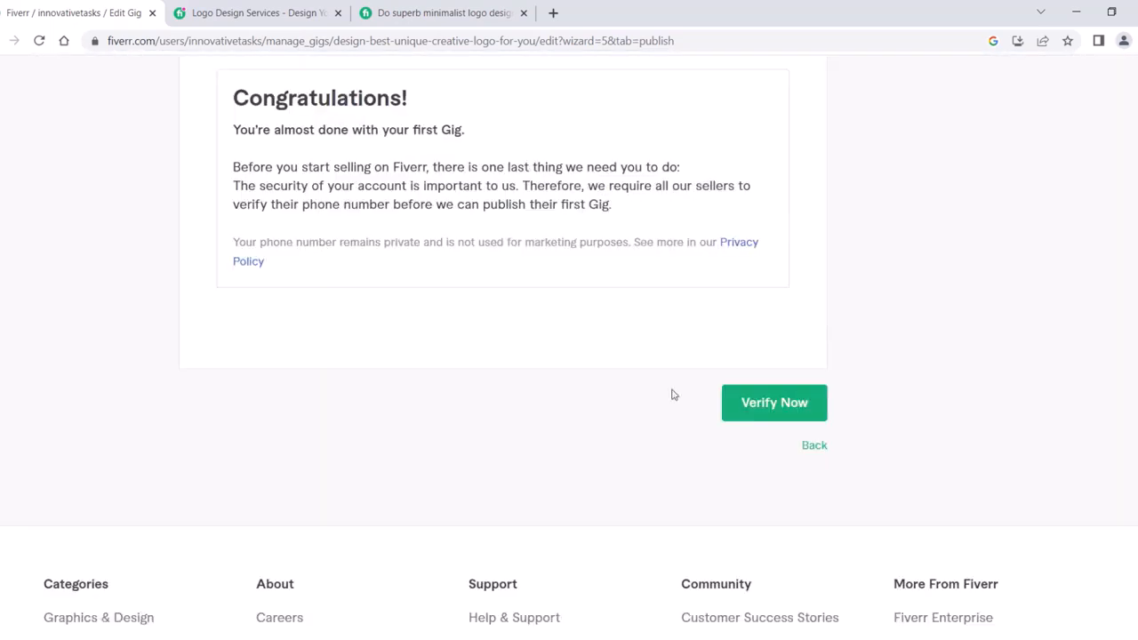
Step: Verify the seller's phone number with India as the country, submit the verification code received, and continue past the confirmation
left_click(780, 402)
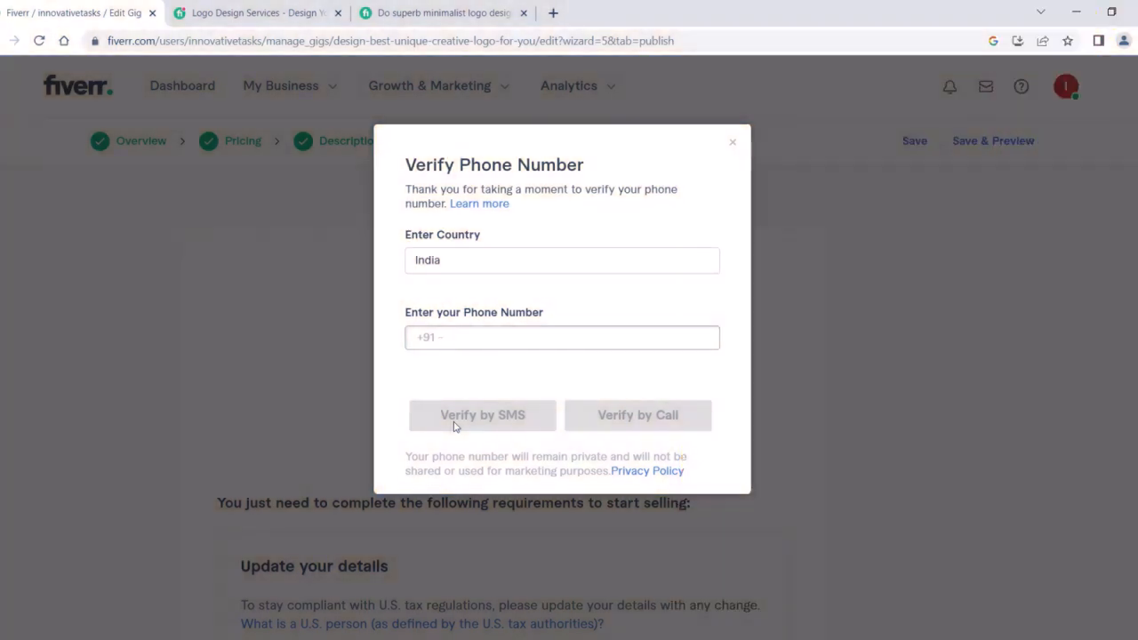
left_click(458, 338)
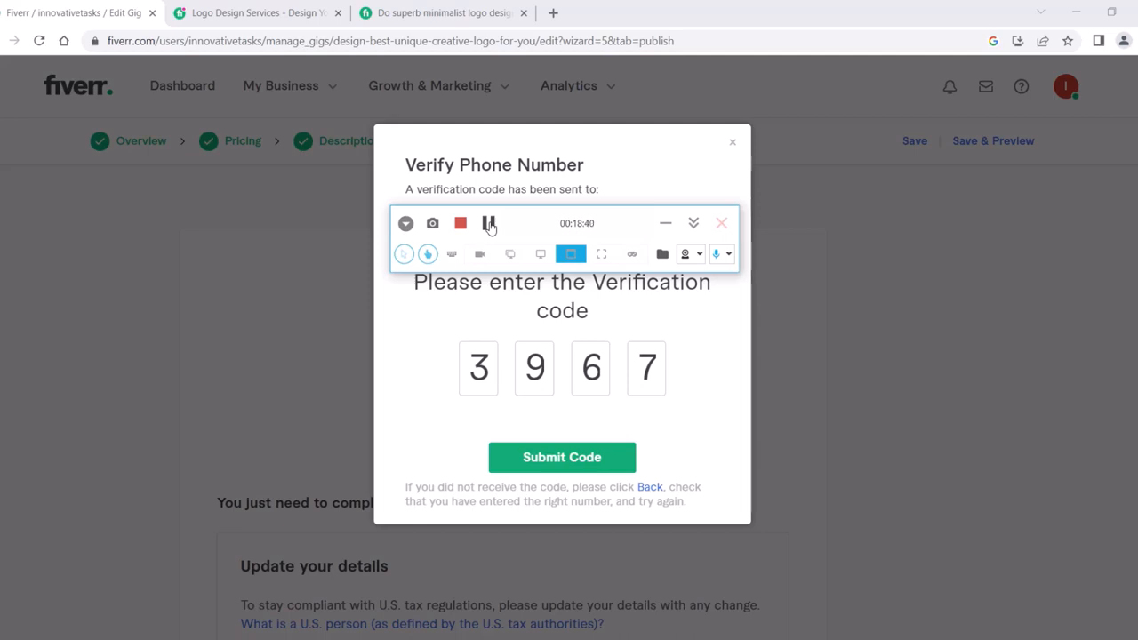
left_click(489, 224)
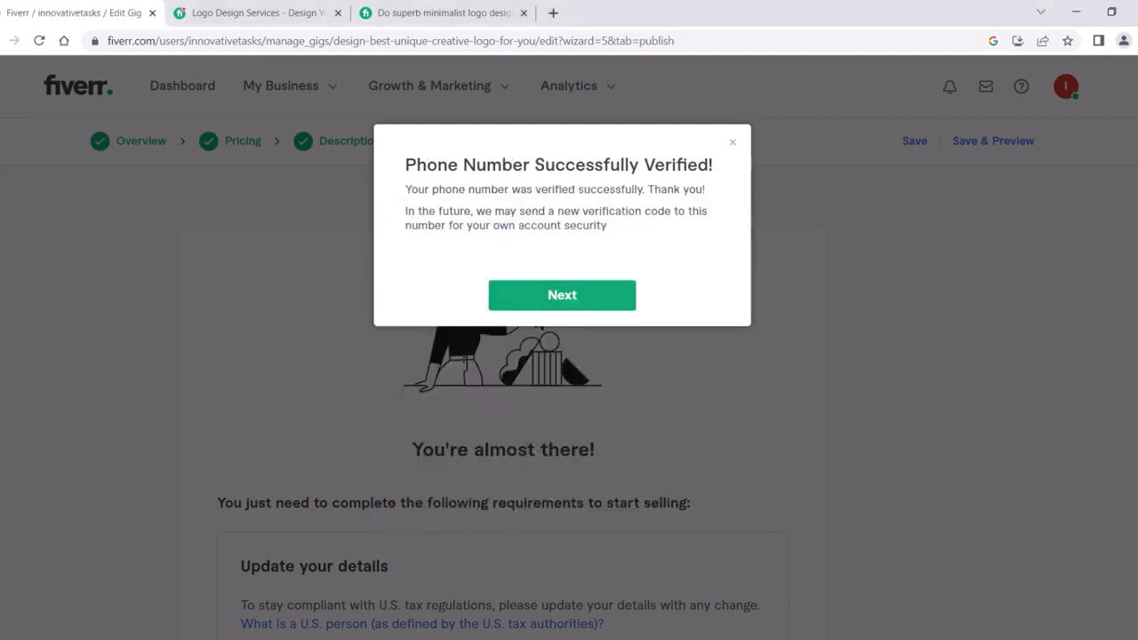
left_click(553, 294)
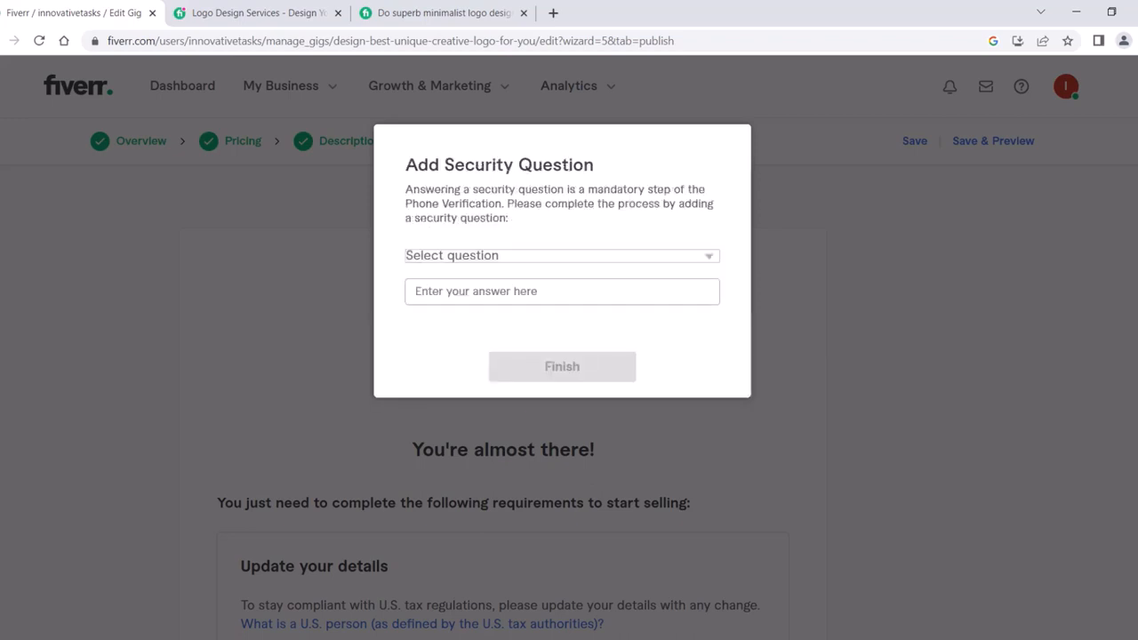
Step: Choose 'What was your childhood nickname?' as the security question, enter its answer and finish the phone verification
left_click(536, 256)
left_click(537, 271)
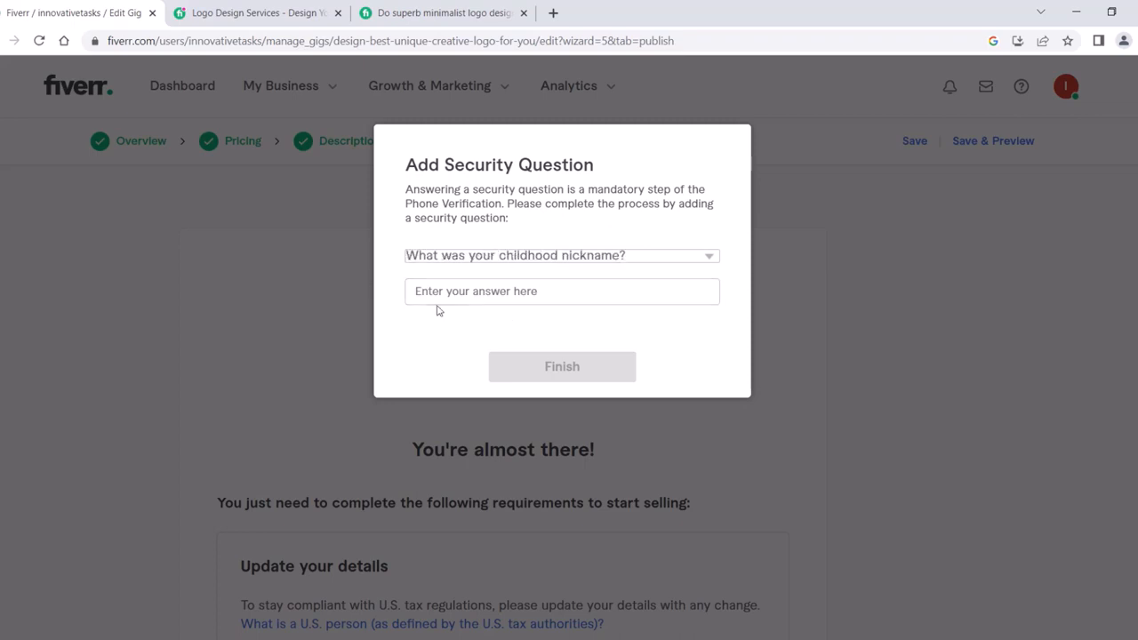
left_click(471, 420)
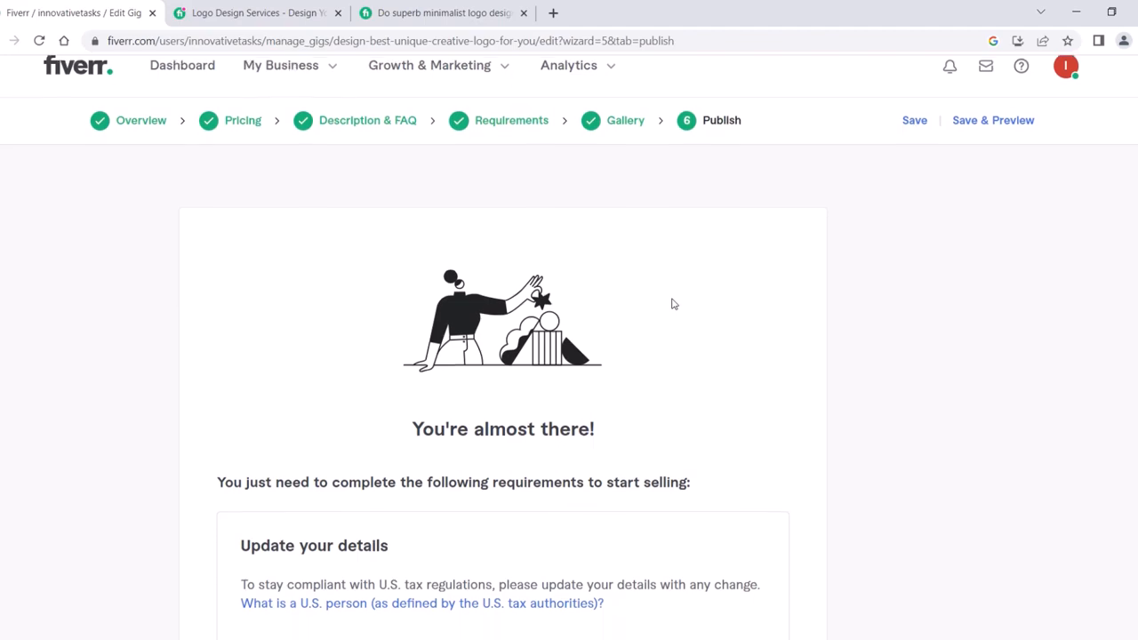
Step: Look over the saved tax details on the final page and publish the logo design gig
scroll(673, 304, "down", 12)
scroll(673, 304, "down", 5)
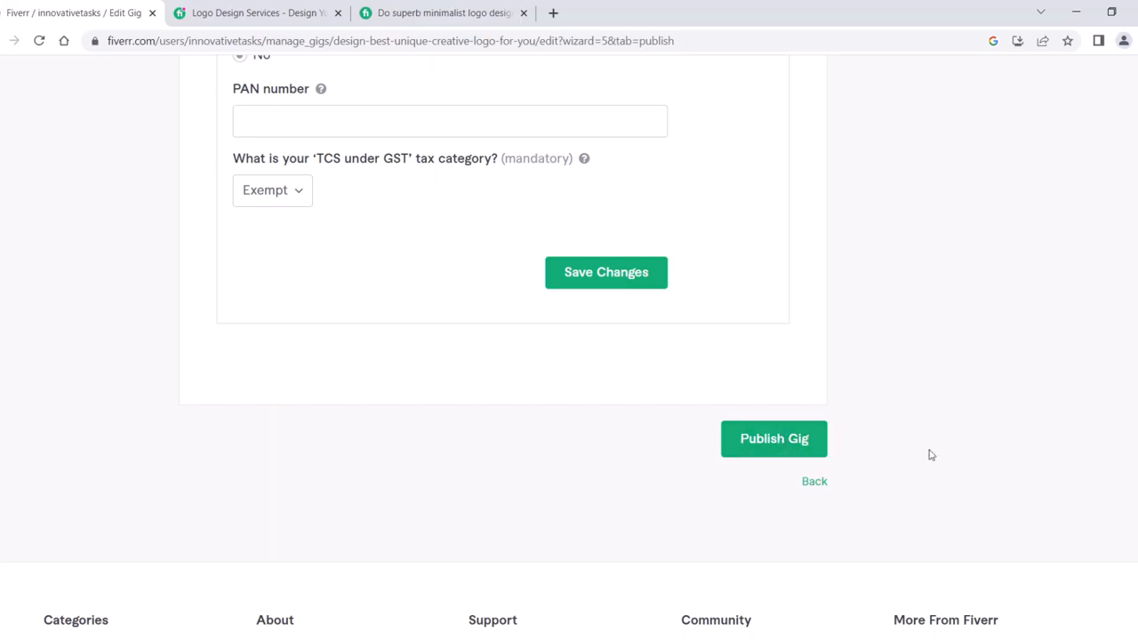
scroll(929, 457, "up", 10)
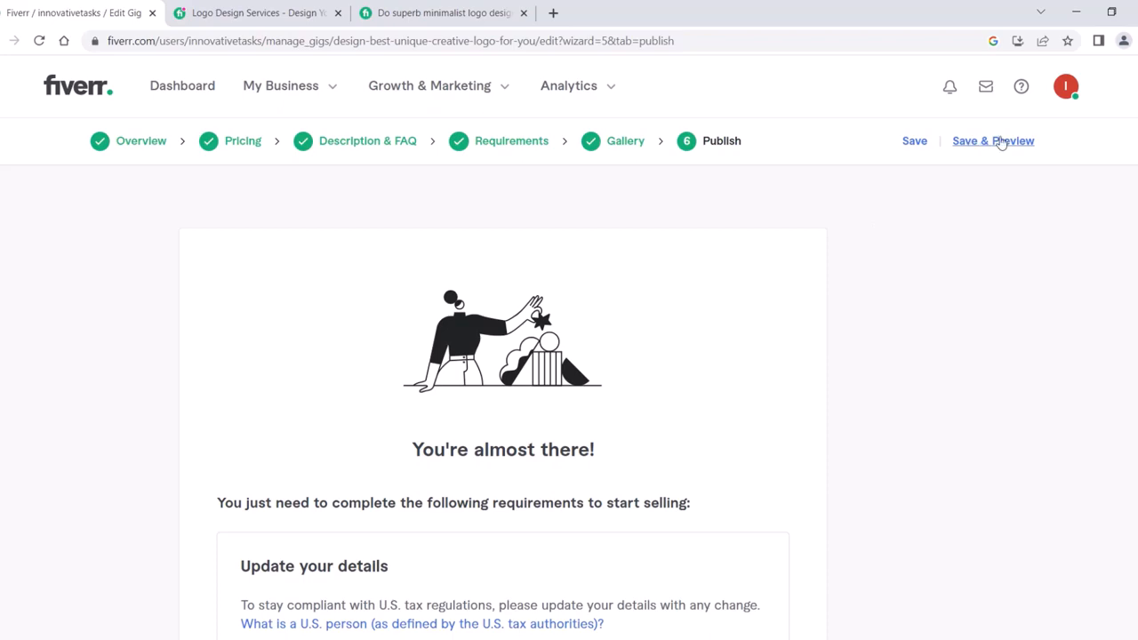
scroll(795, 353, "down", 15)
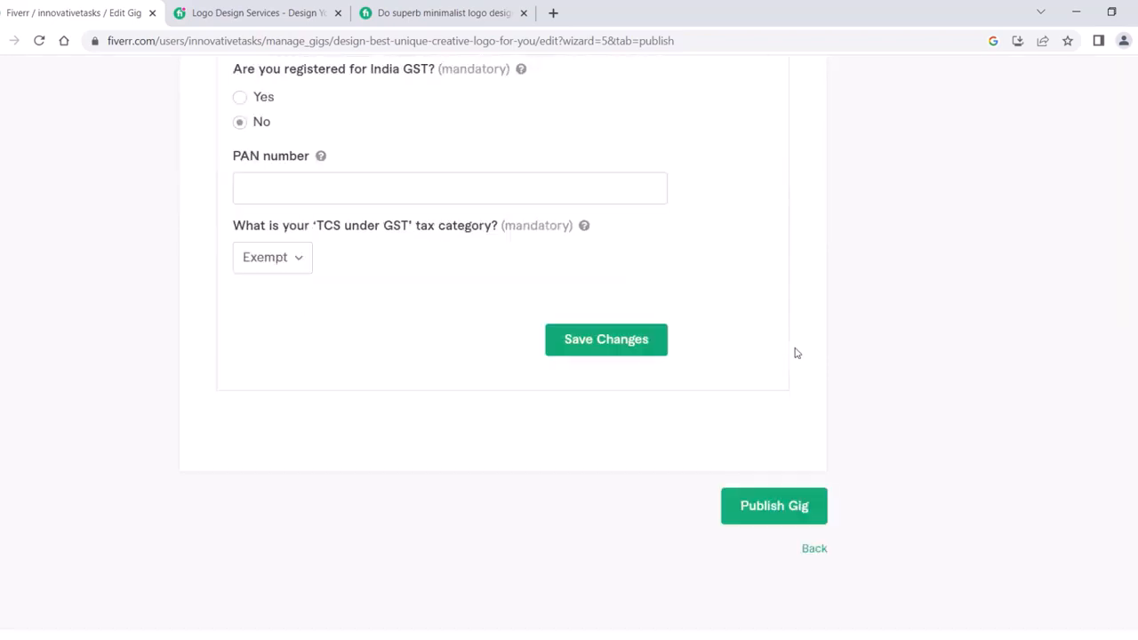
scroll(648, 353, "up", 6)
scroll(658, 306, "up", 5)
scroll(659, 306, "down", 9)
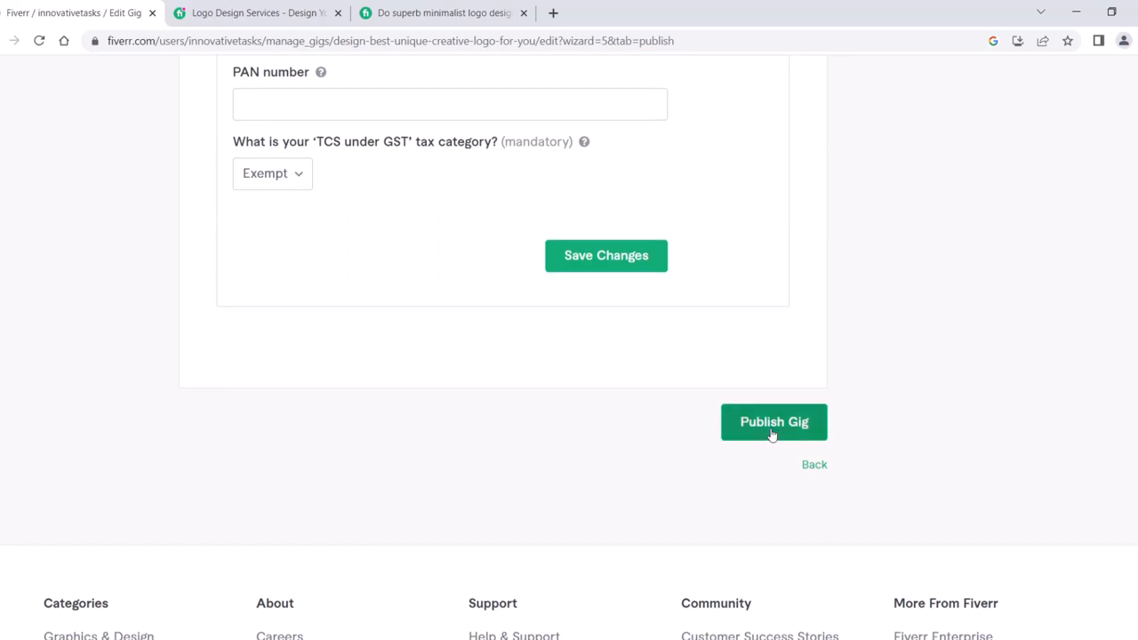
left_click(772, 426)
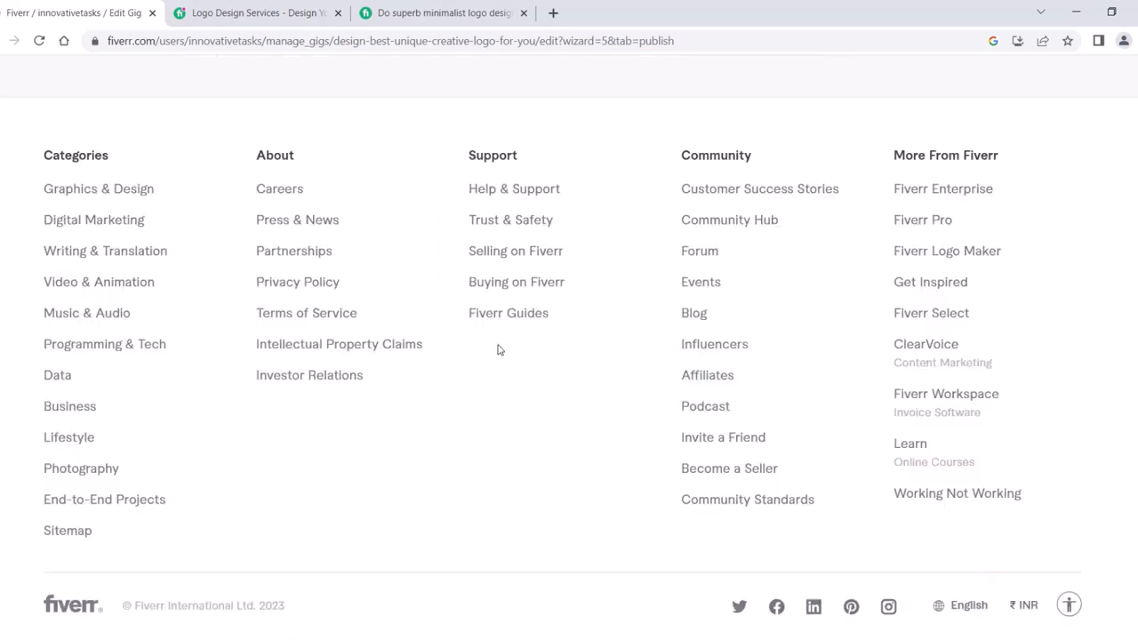
Step: Review the published gig's confirmation page and finish the wizard to reach the gigs list
scroll(498, 349, "up", 15)
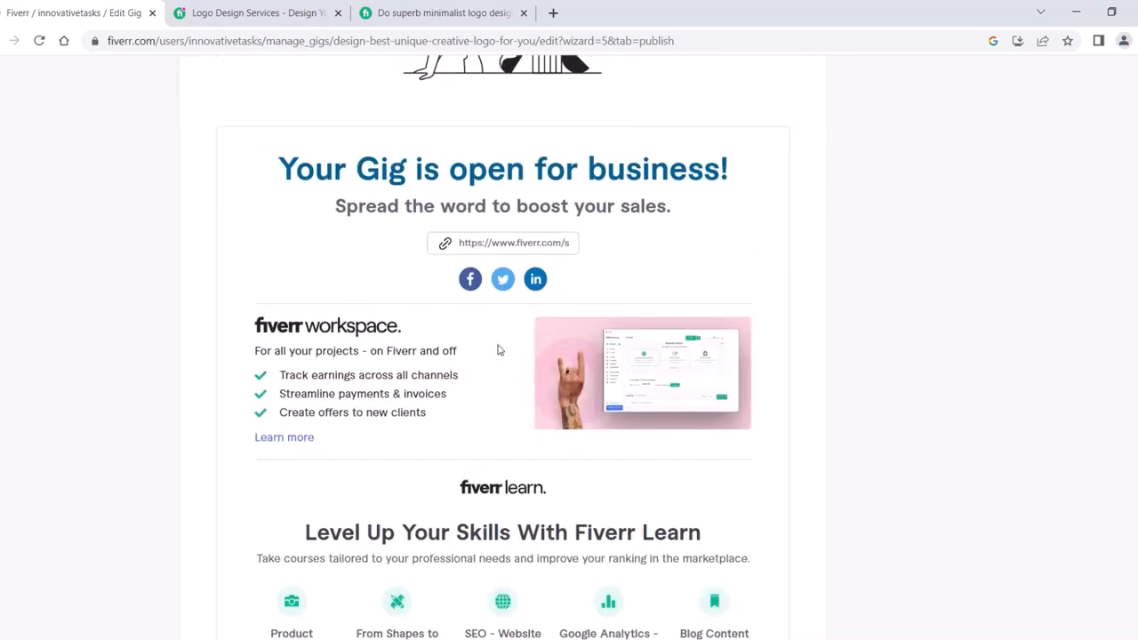
scroll(497, 349, "down", 3)
left_click_drag(261, 191, 545, 169)
left_click(516, 167)
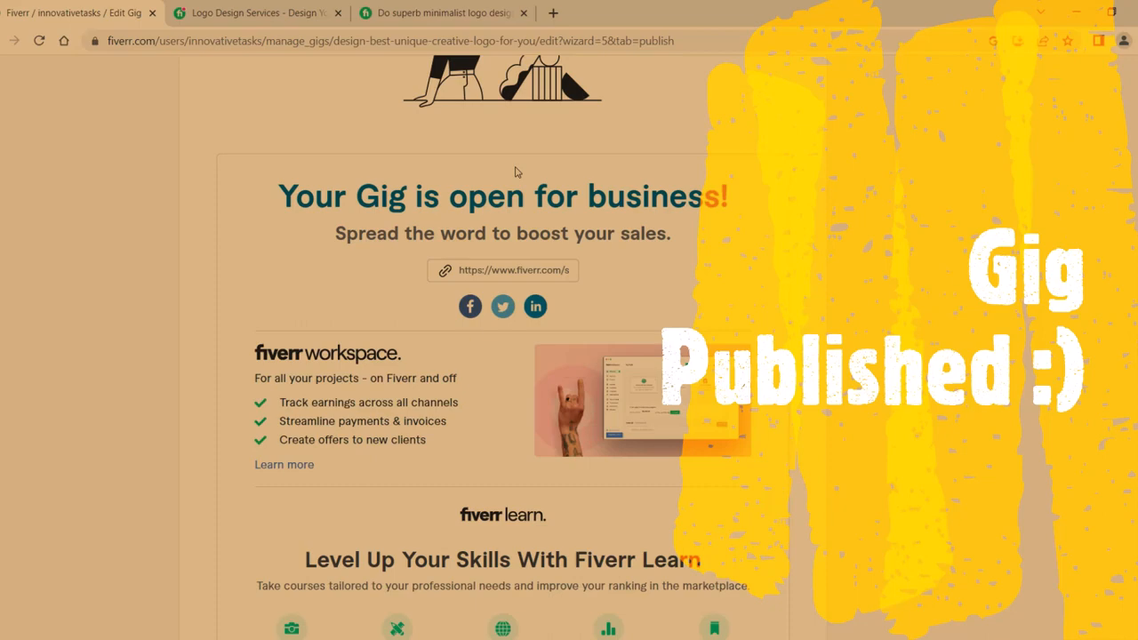
scroll(622, 319, "down", 4)
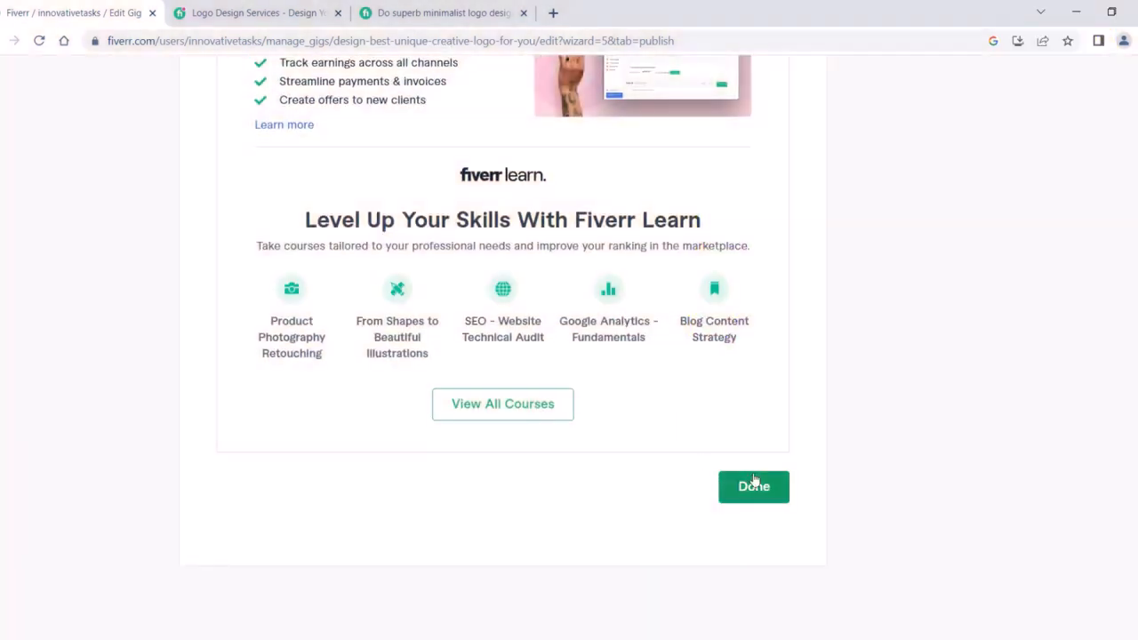
left_click(760, 489)
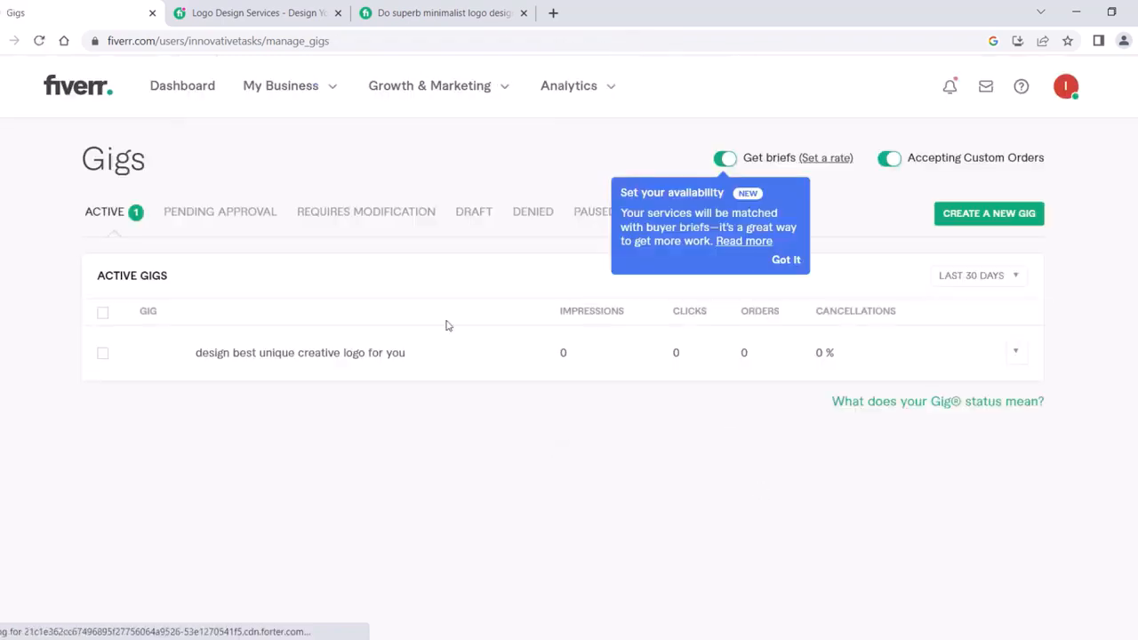
Step: Expand the 'design best unique creative logo for you' gig and examine its status, order limit, watermark and review details
left_click(307, 354)
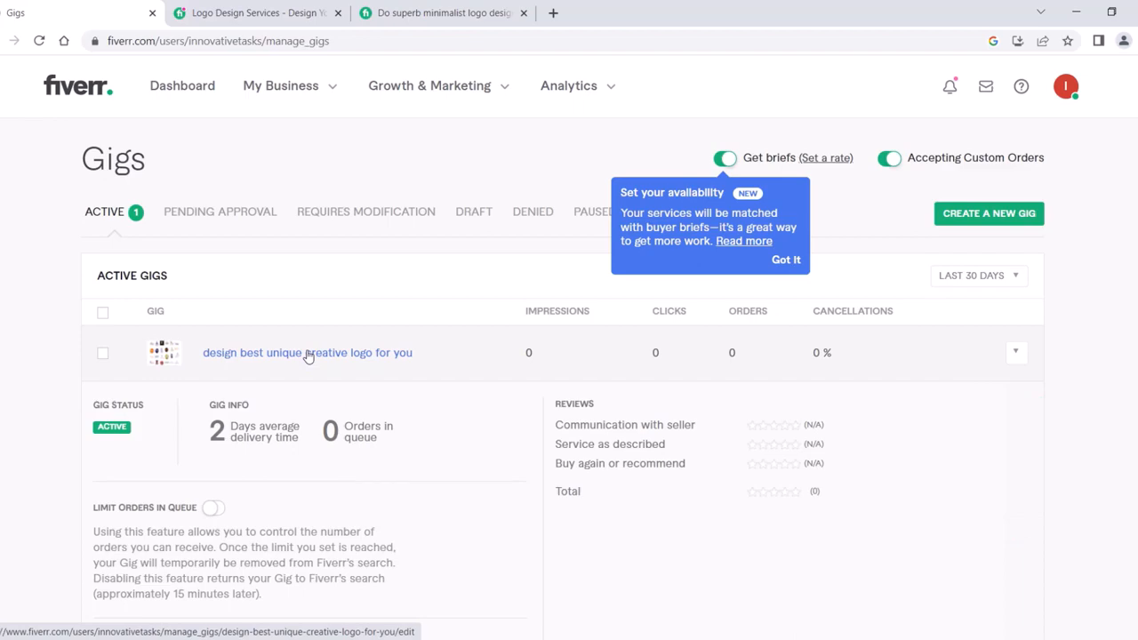
scroll(343, 194, "down", 2)
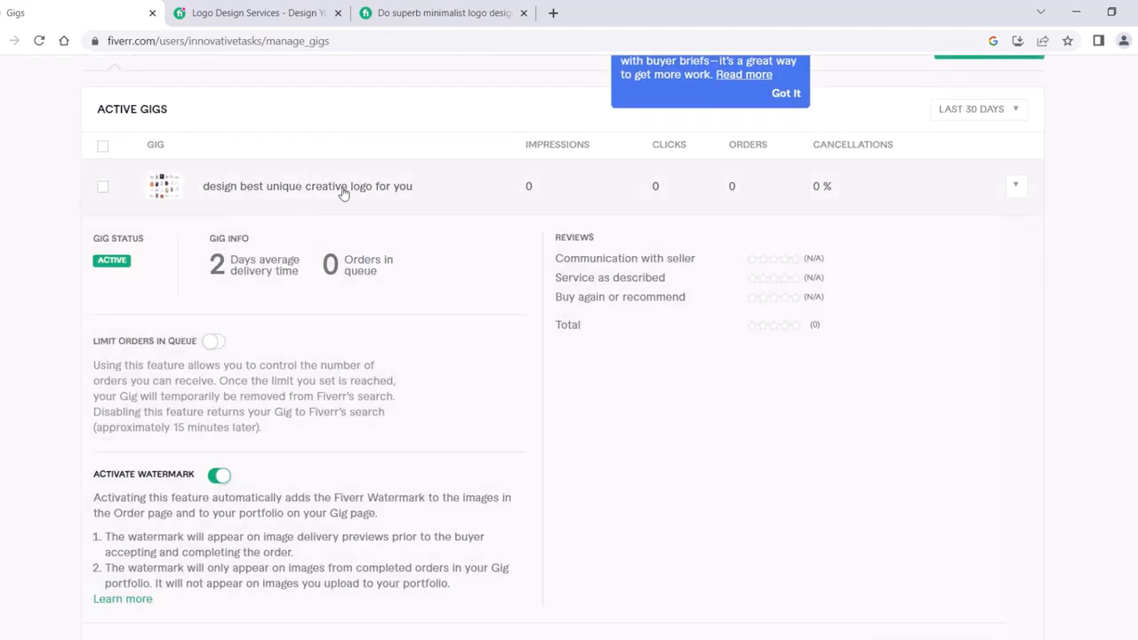
scroll(664, 189, "down", 4)
scroll(711, 205, "up", 4)
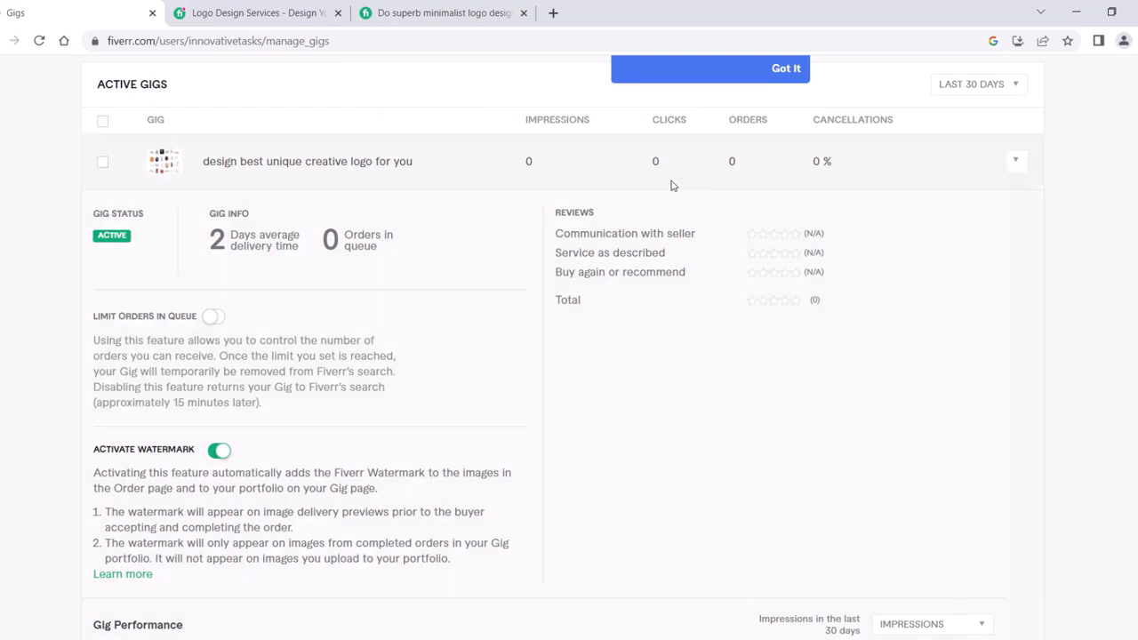
scroll(671, 184, "up", 1)
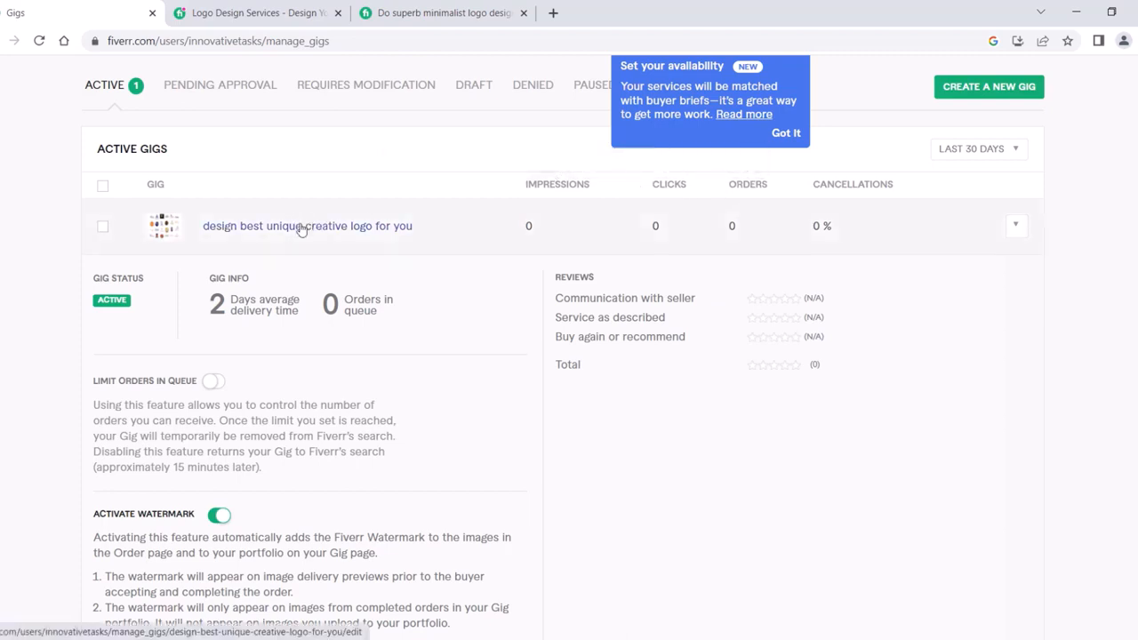
scroll(578, 255, "up", 2)
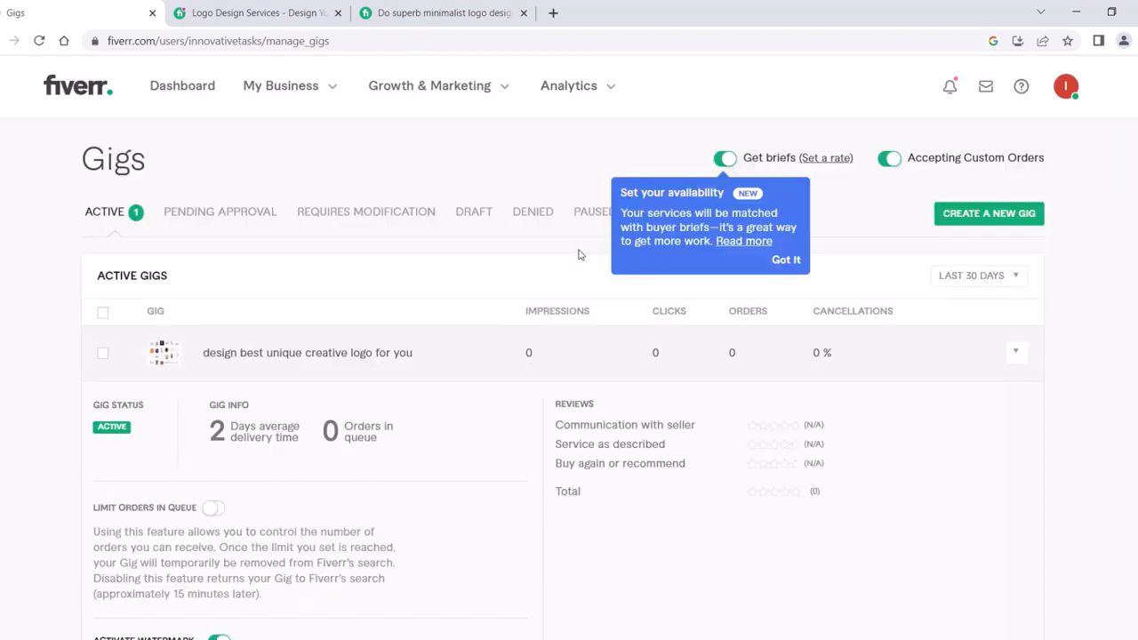
Step: Open the seller profile, start a new gig from it and look through the blank Overview form
left_click(1066, 89)
left_click(892, 243)
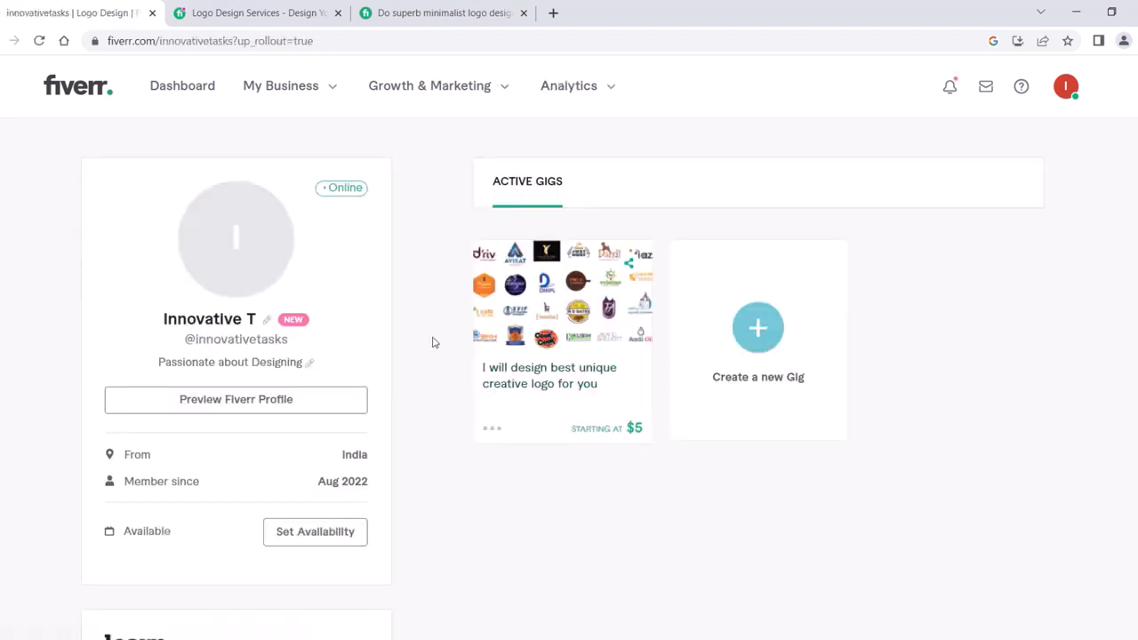
left_click(758, 329)
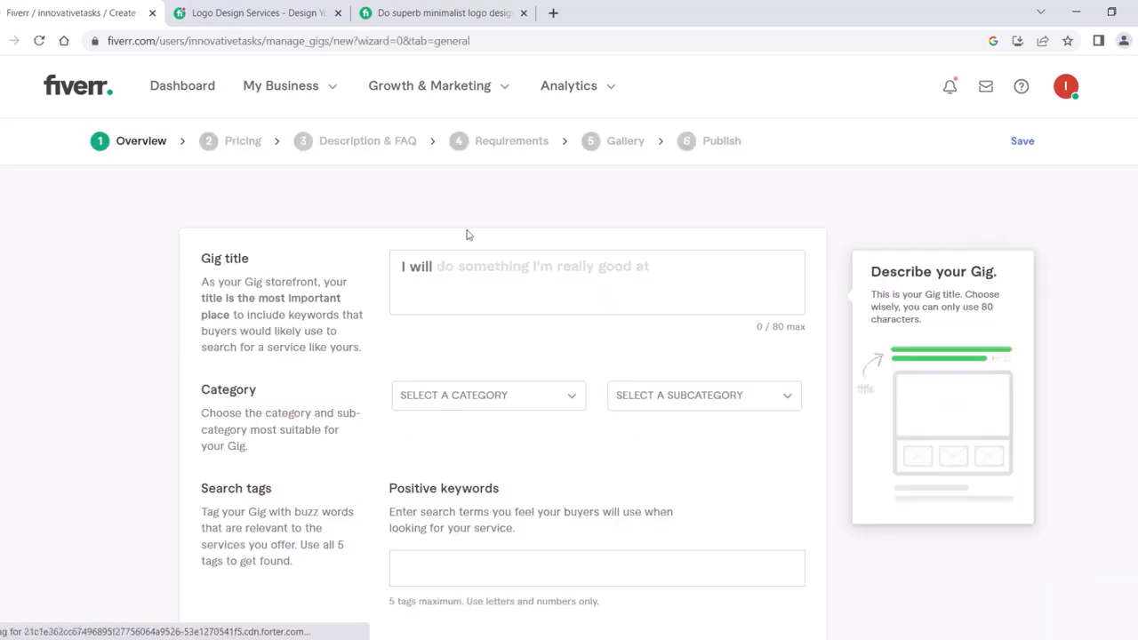
scroll(518, 315, "down", 10)
scroll(518, 315, "up", 9)
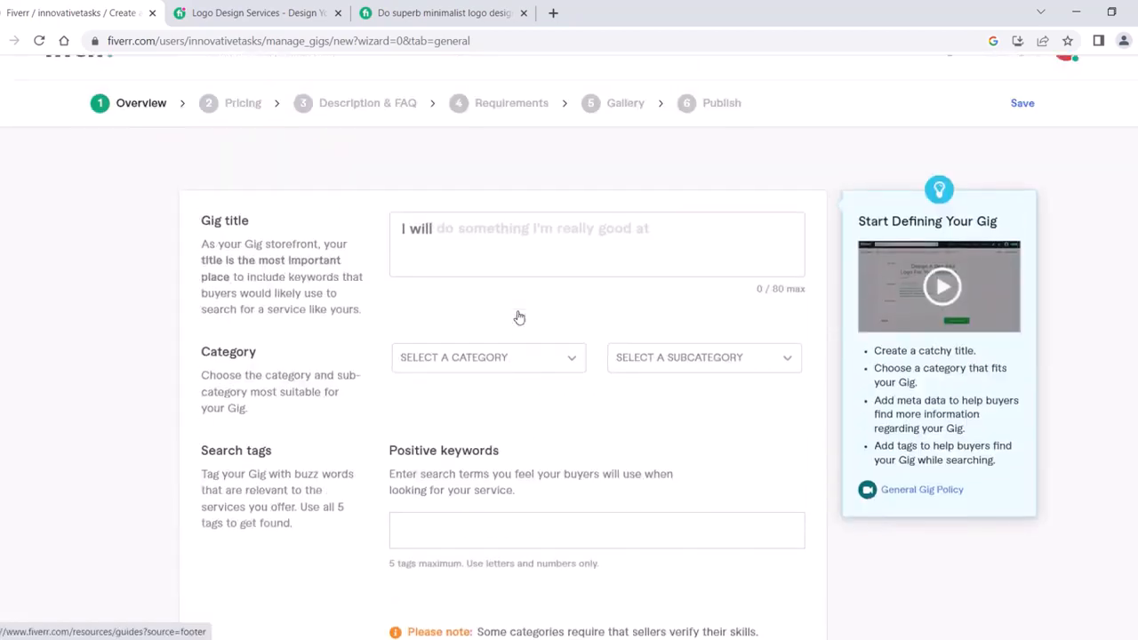
scroll(518, 318, "up", 1)
left_click(518, 317)
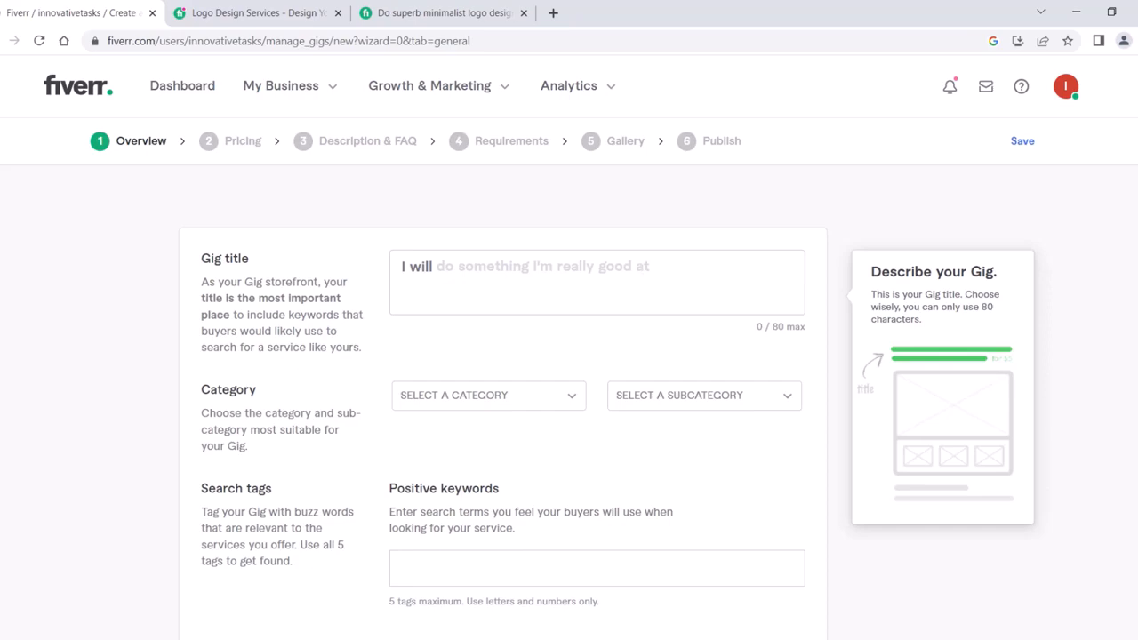
scroll(516, 285, "down", 5)
scroll(516, 284, "up", 5)
Step: Return to the seller profile and open the list of active gigs under My Business
left_click(1065, 87)
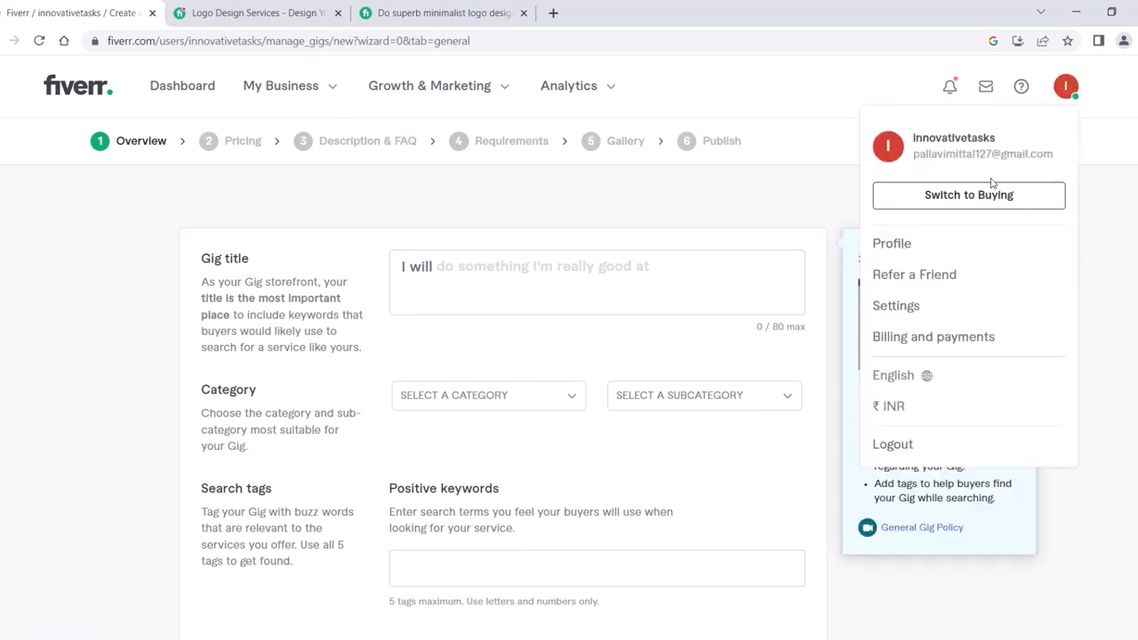
left_click(902, 237)
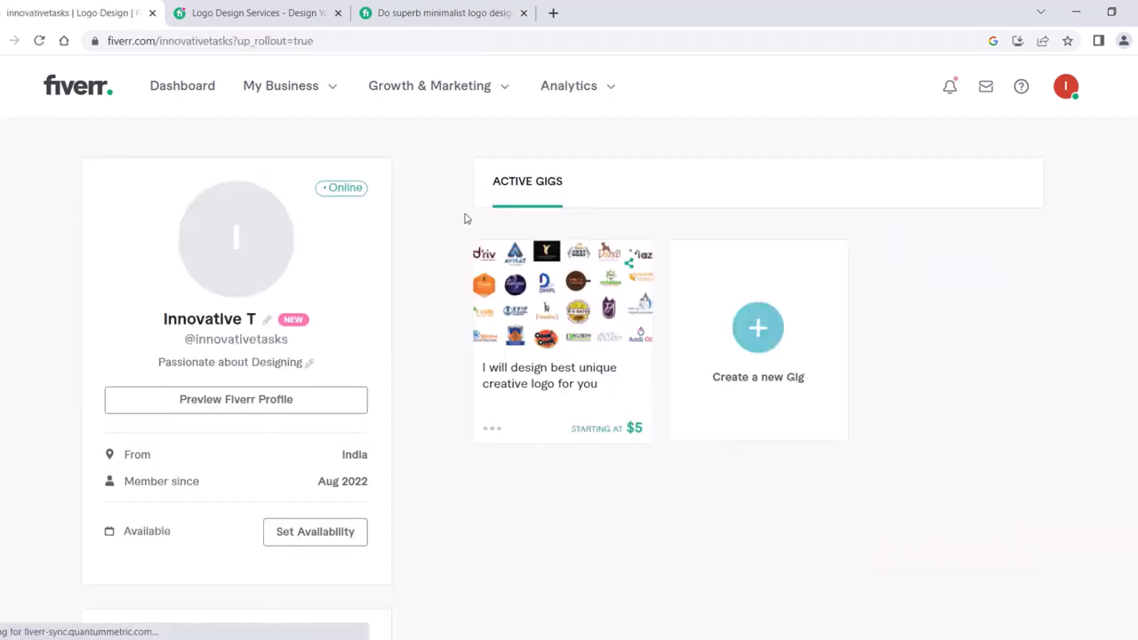
left_click(293, 80)
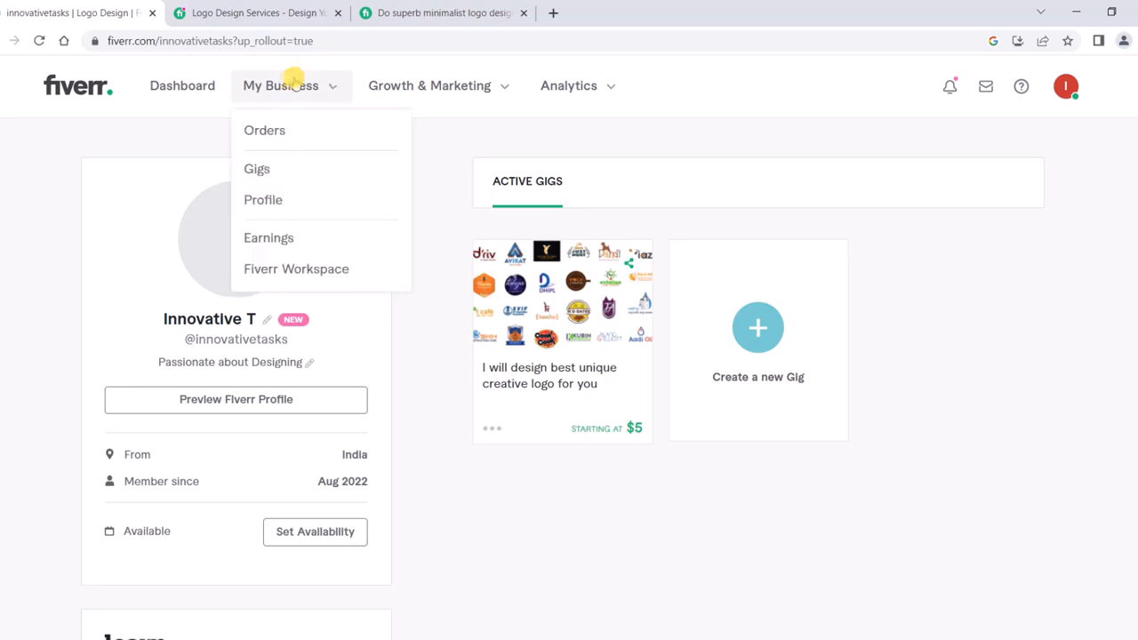
left_click(266, 168)
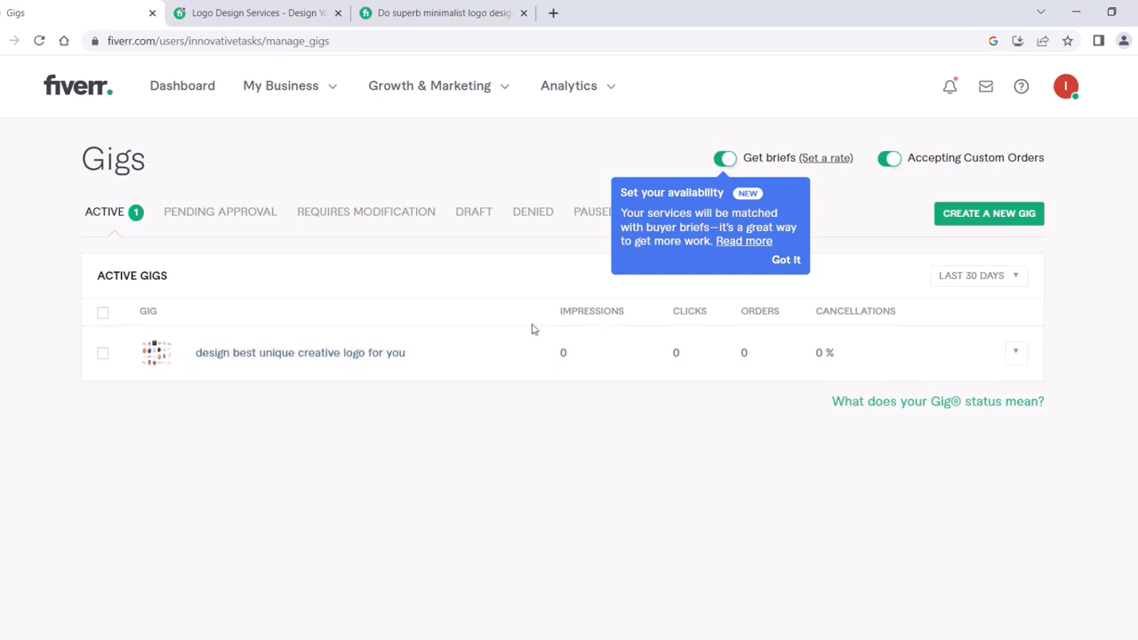
Step: Check the inbox for messages and open the 'I will design best unique creative logo for you' gig page from the profile
left_click(281, 85)
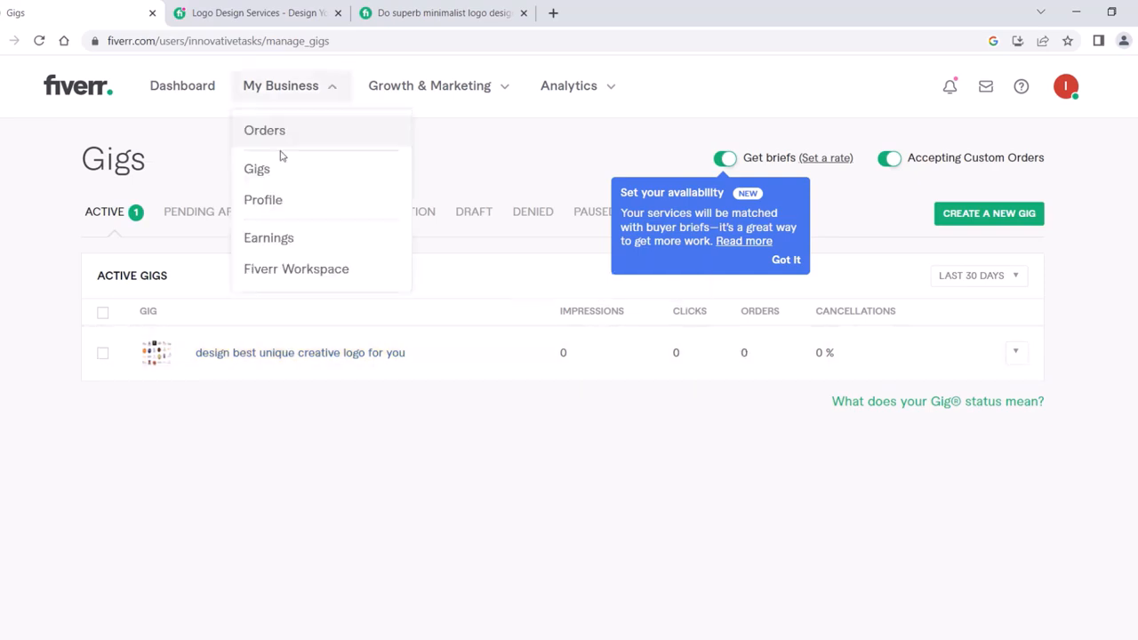
left_click(985, 86)
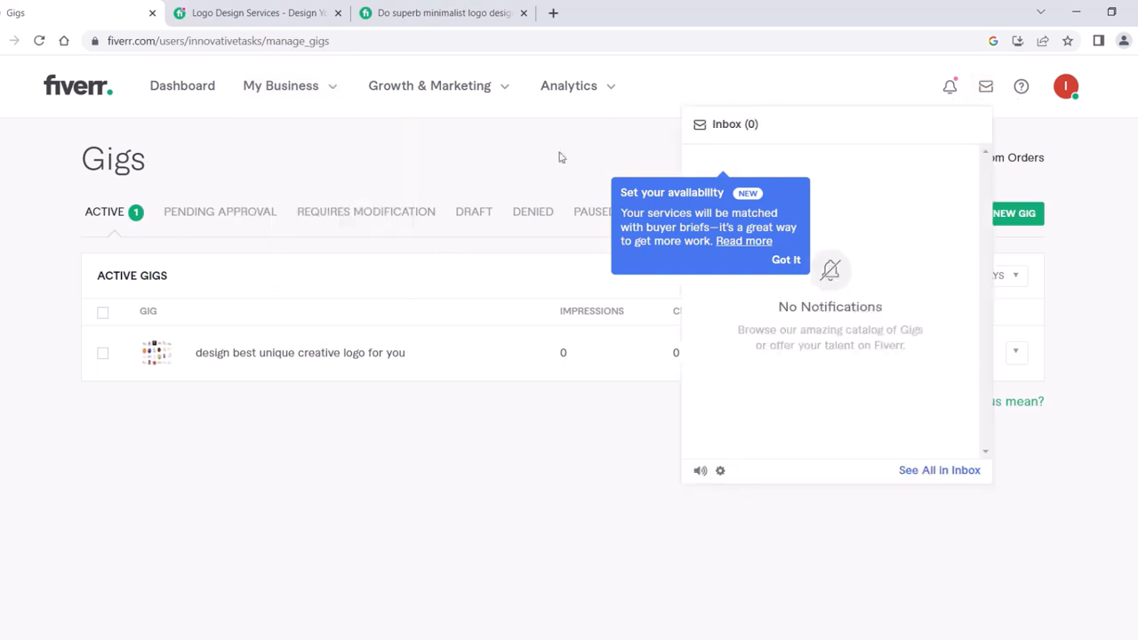
left_click(480, 451)
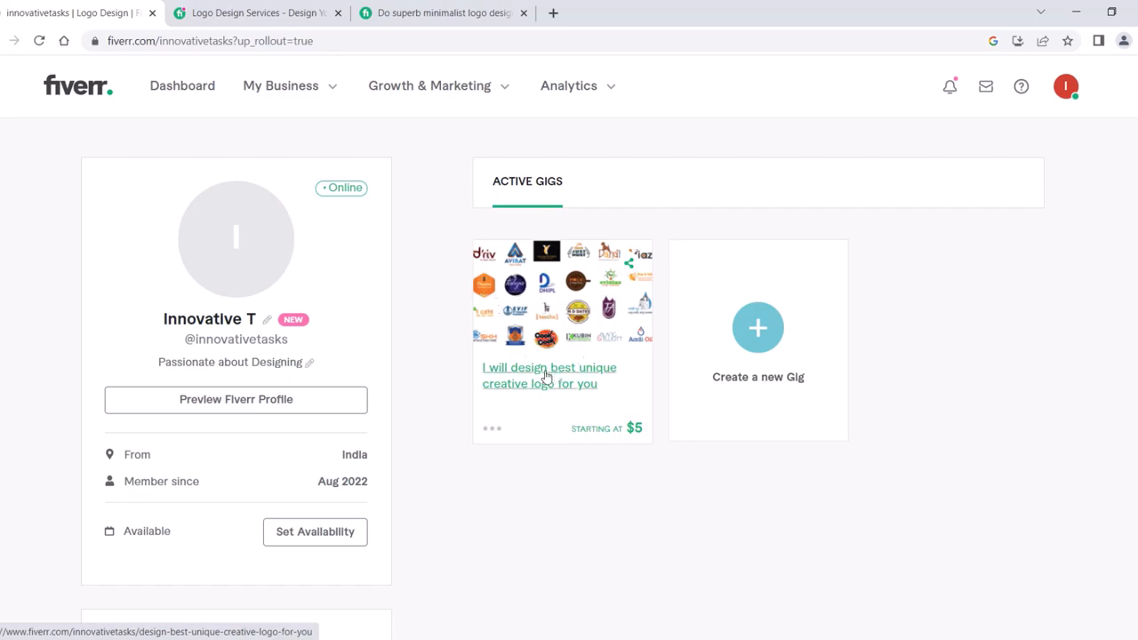
left_click(544, 371)
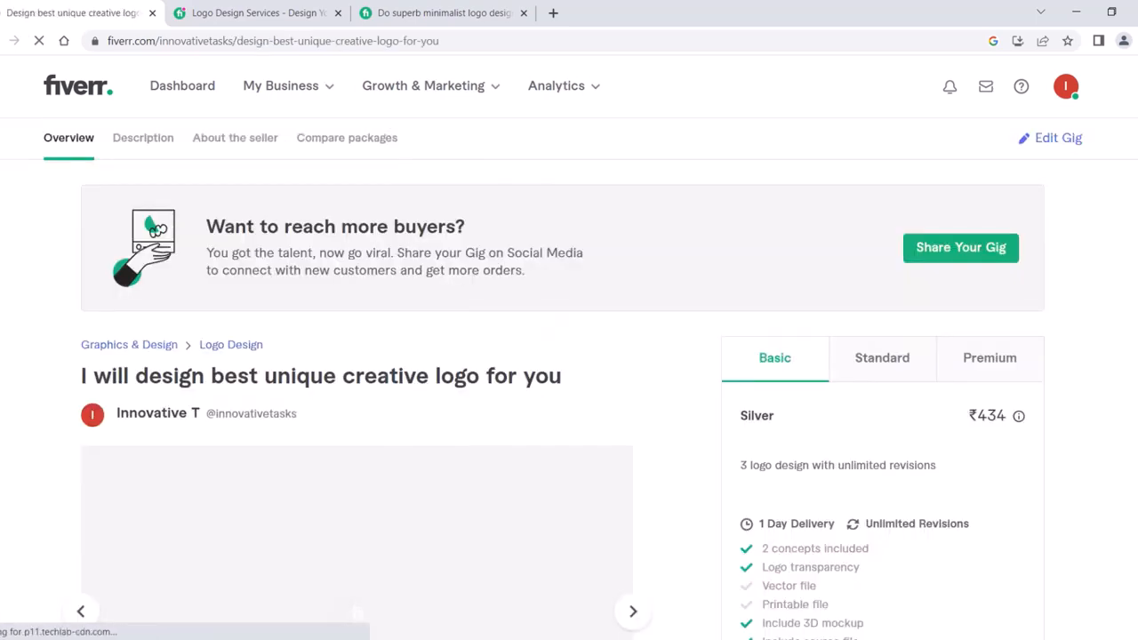
Step: Look through the live logo design gig page, examining its portfolio images, Basic package details and description
scroll(371, 317, "down", 3)
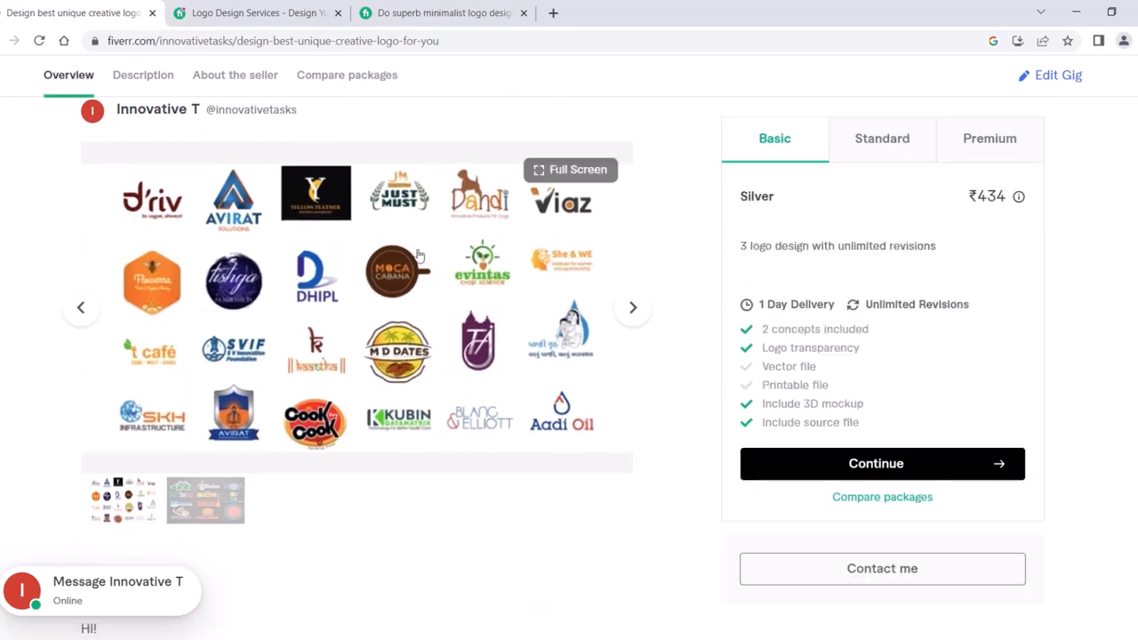
scroll(490, 318, "down", 2)
scroll(490, 318, "up", 2)
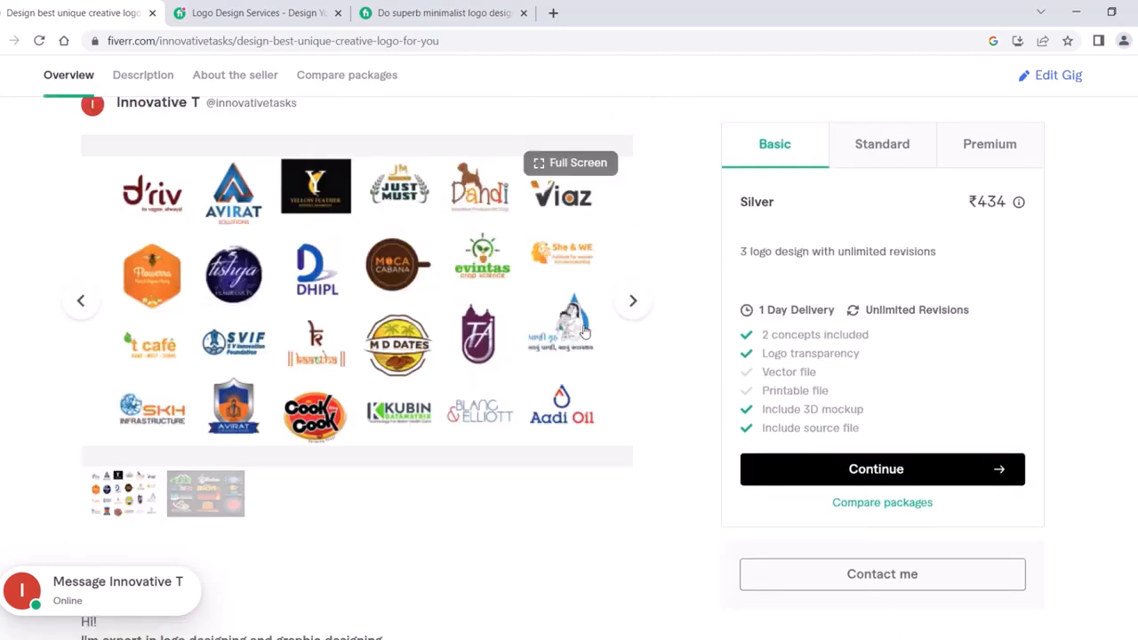
scroll(584, 330, "down", 8)
scroll(584, 330, "down", 3)
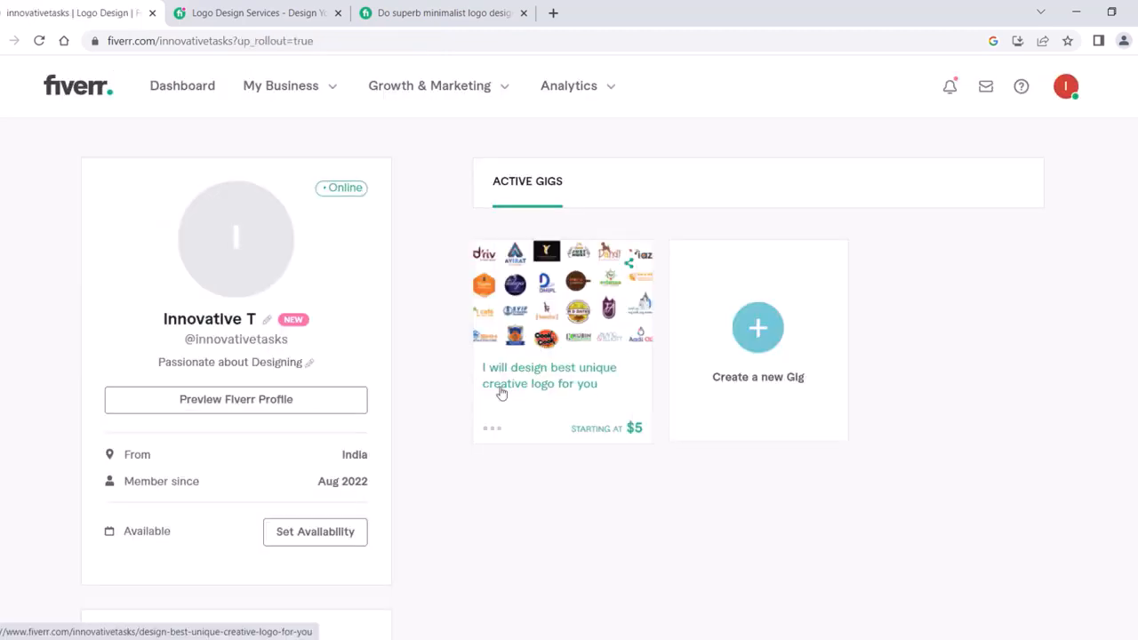
Step: Reopen the 'I will design best unique creative logo for you' gig from the profile, open it for editing and review its Overview section
left_click(510, 377)
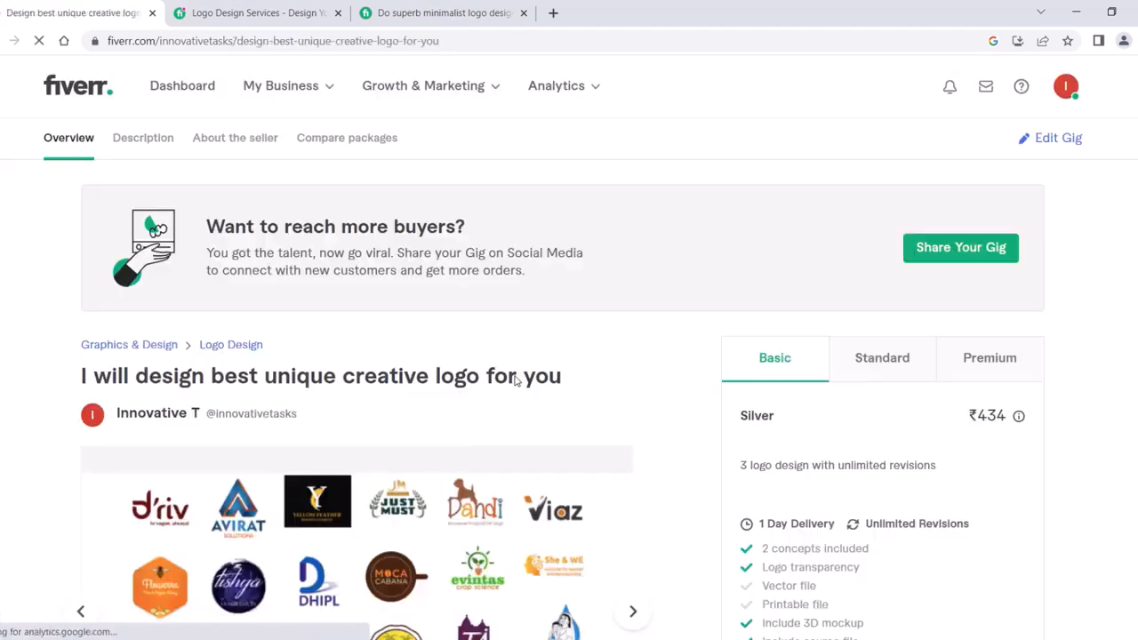
left_click(1058, 138)
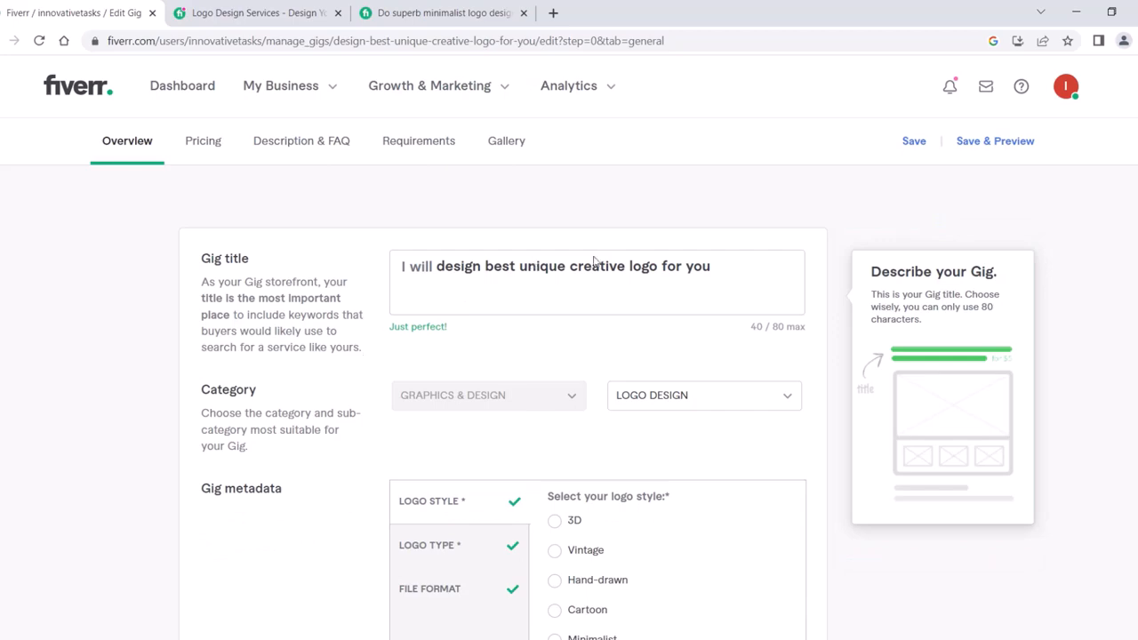
left_click(571, 262)
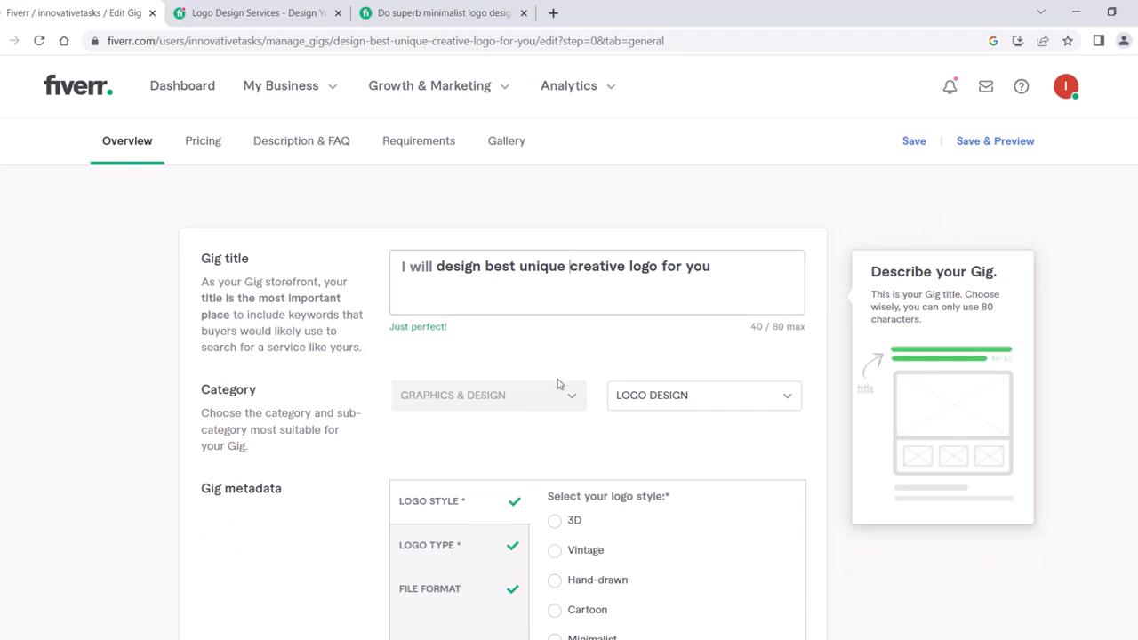
scroll(558, 384, "down", 3)
Step: Go through the gig's editable Pricing, Description & FAQ, Requirements and Gallery sections
left_click(203, 140)
left_click(285, 139)
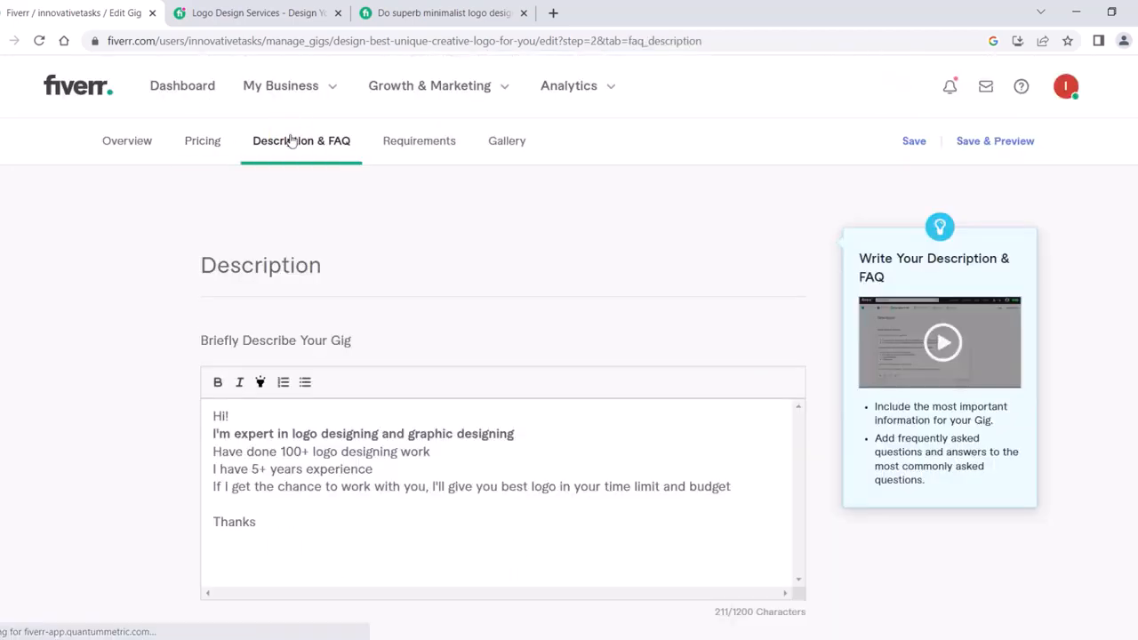
left_click(401, 141)
left_click(509, 146)
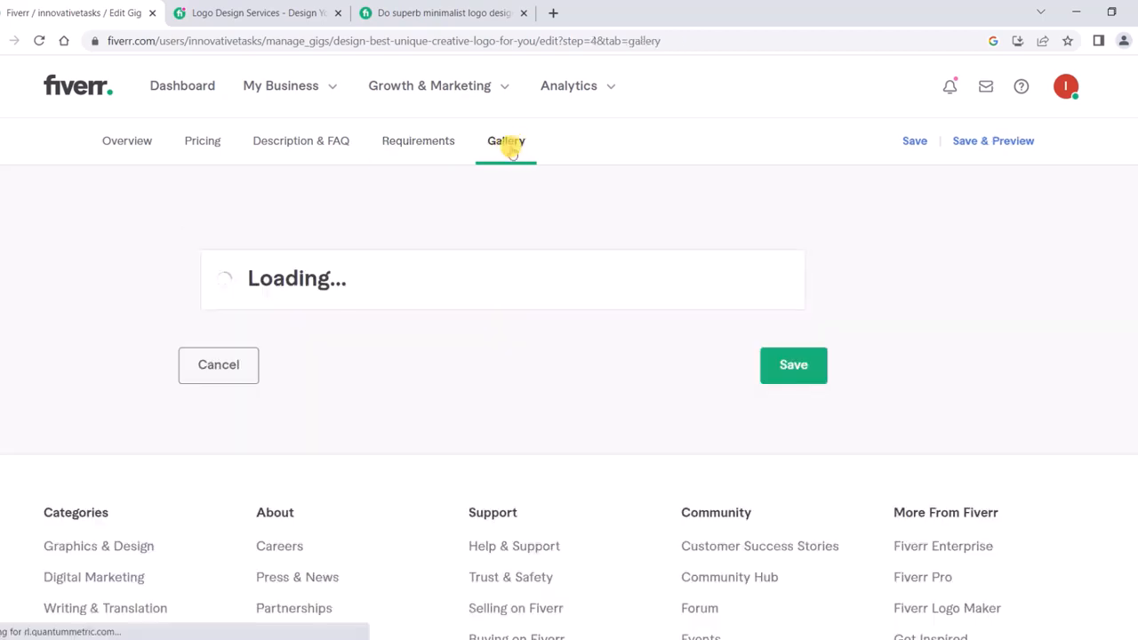